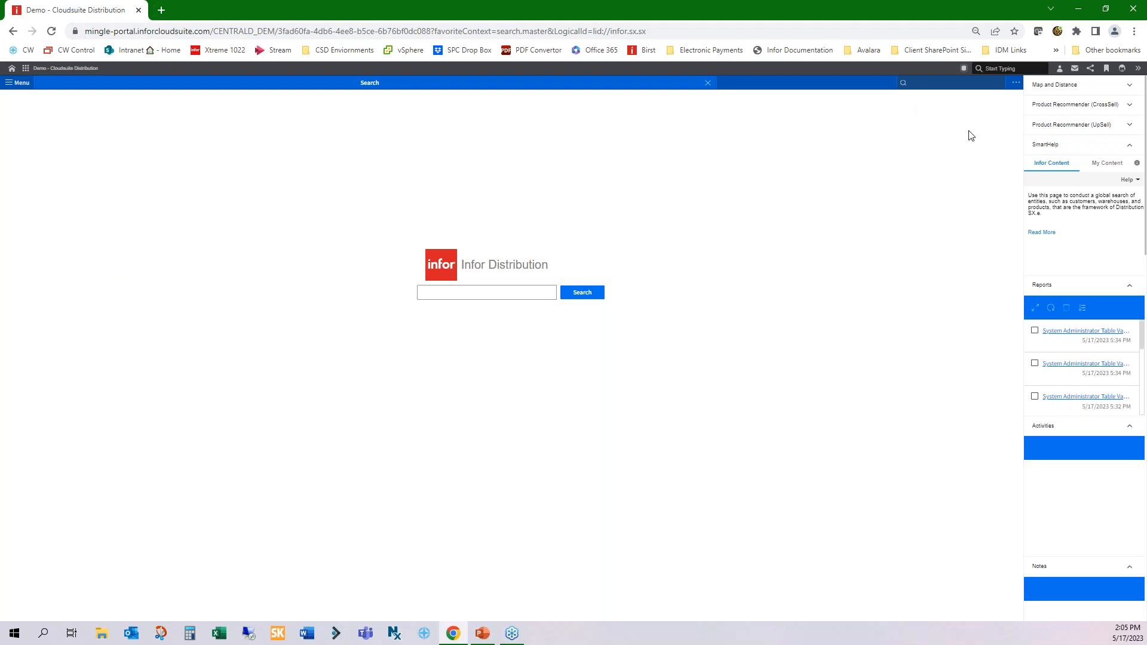
# - Open Administrator Options (ao), review the AP Freight Allocation setting in the Vendors invoice defaults, and close the page
pyautogui.write('ao')
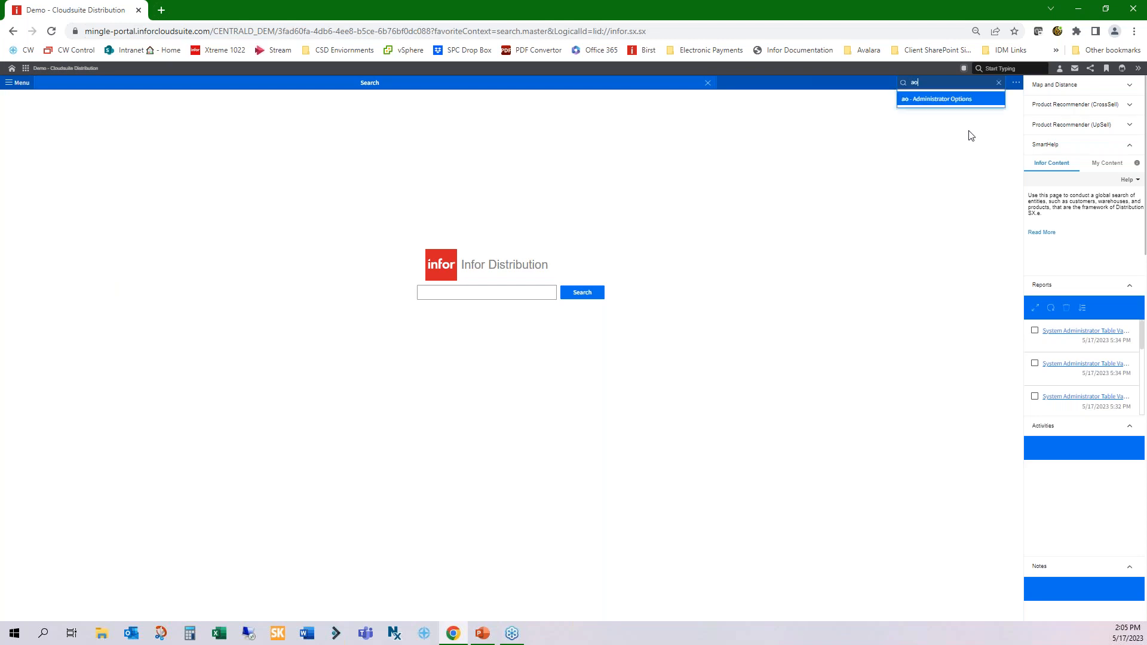
pyautogui.click(923, 100)
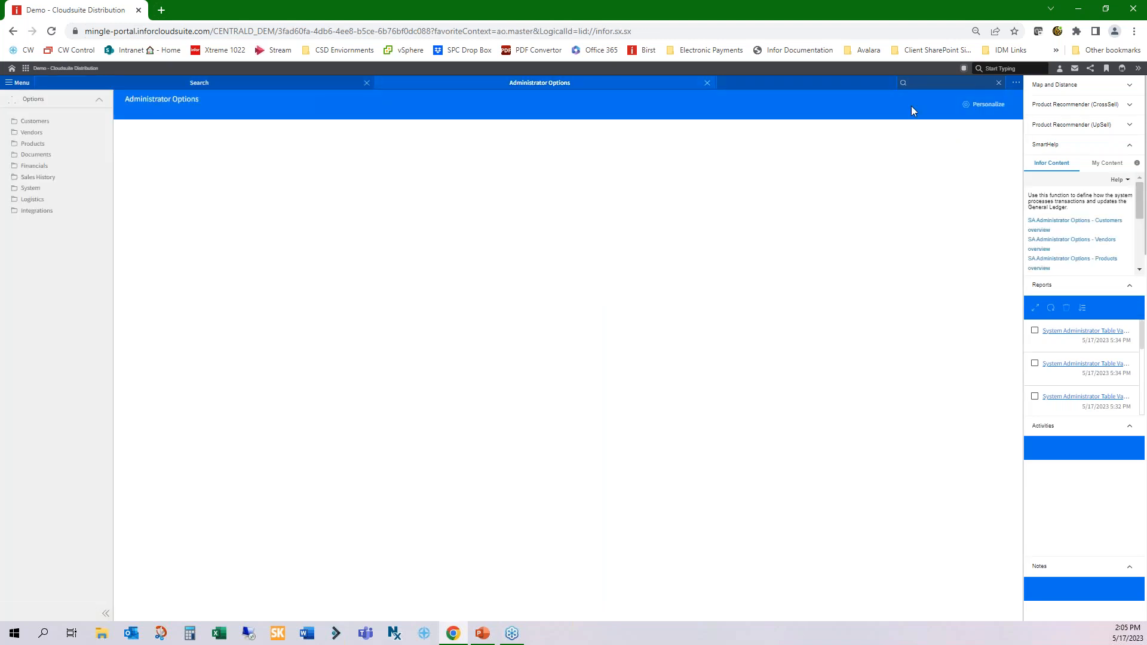
pyautogui.click(36, 132)
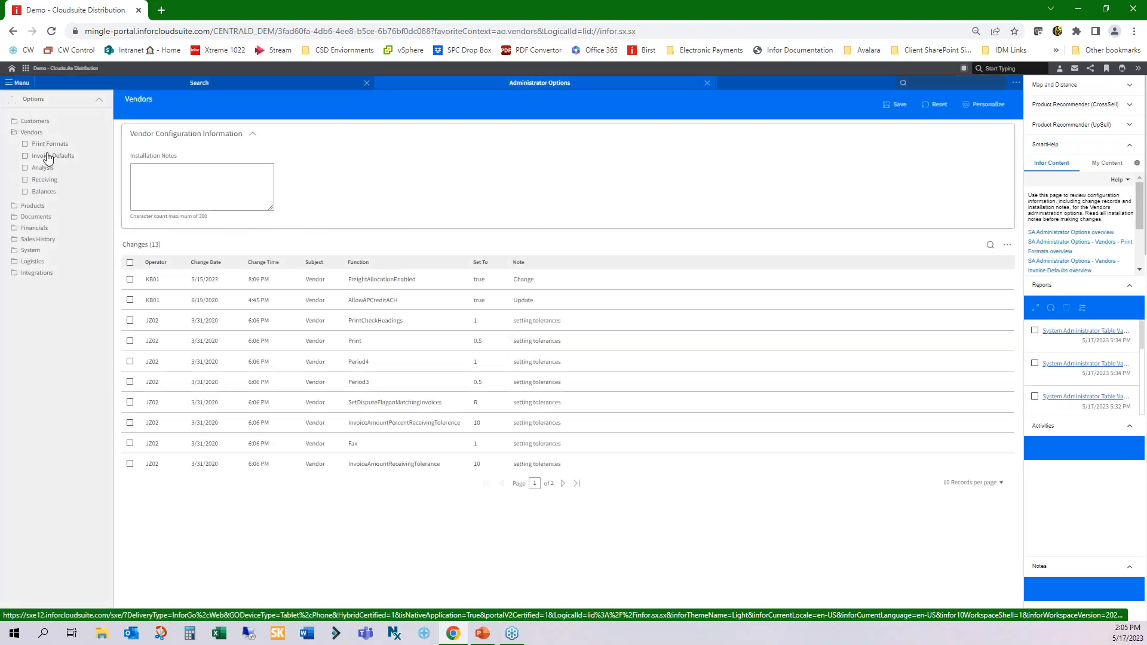
pyautogui.click(49, 156)
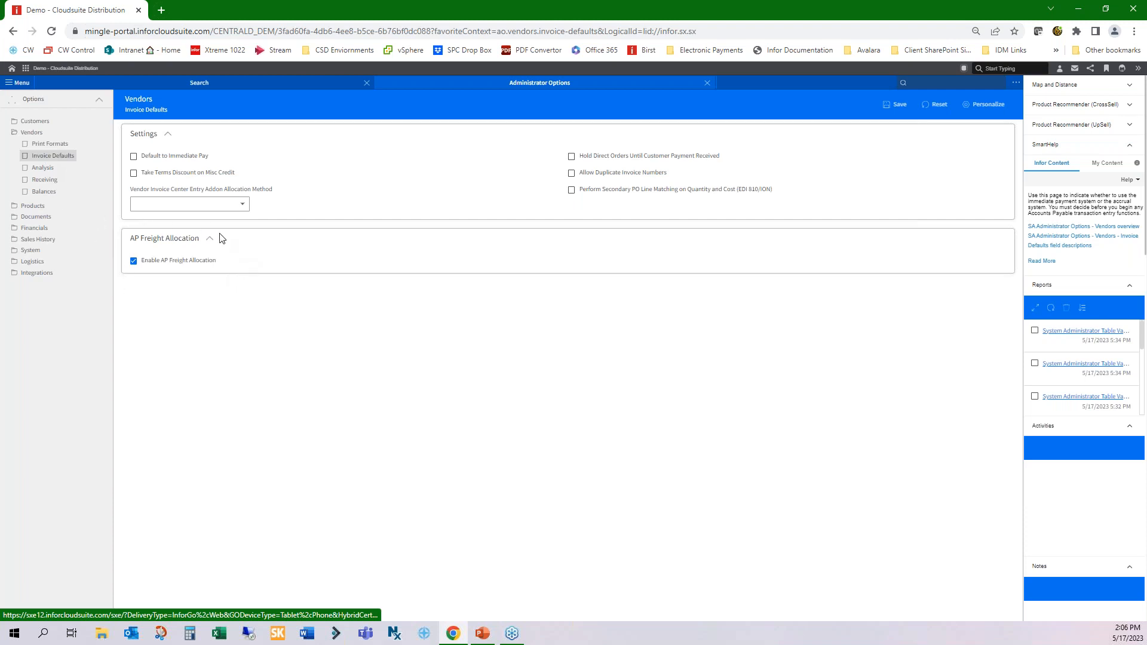
pyautogui.moveTo(200, 238); pyautogui.dragTo(127, 241)
pyautogui.click(127, 242)
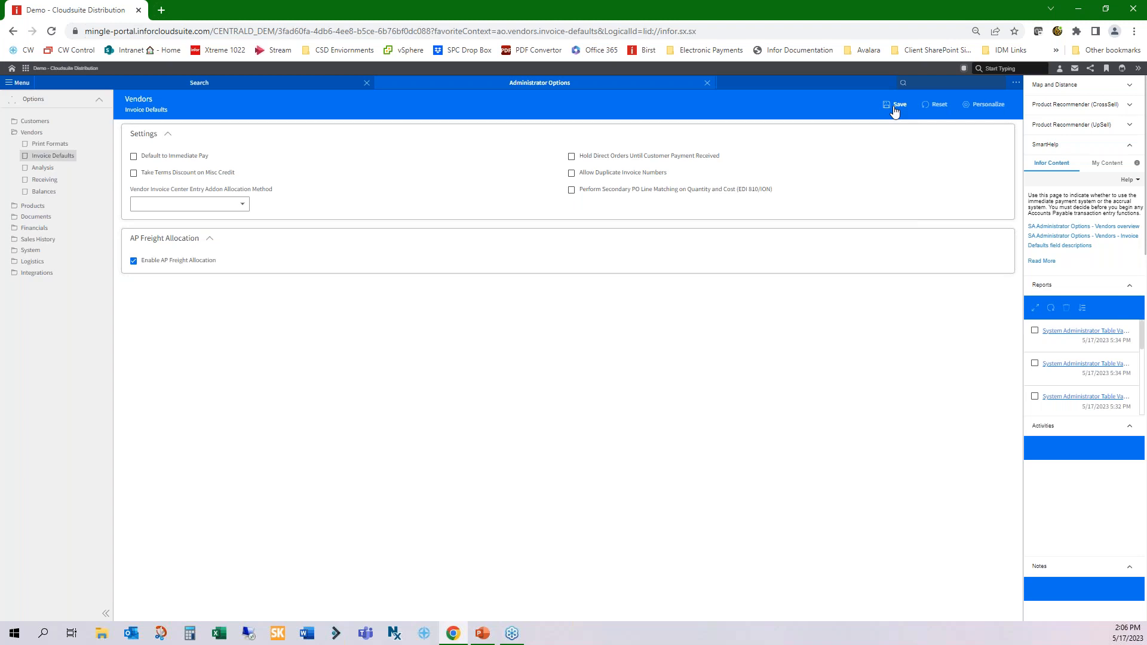
pyautogui.click(707, 83)
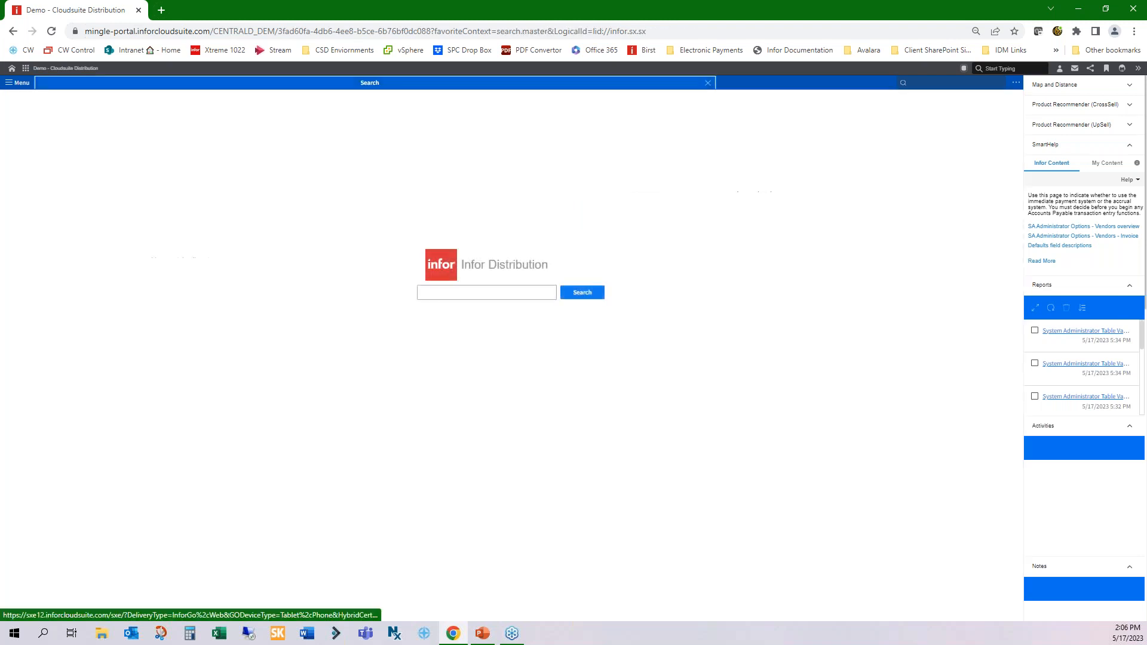
# - Switch to the PowerPoint agenda presentation and show slide 3, Activation & Setups
pyautogui.click(948, 82)
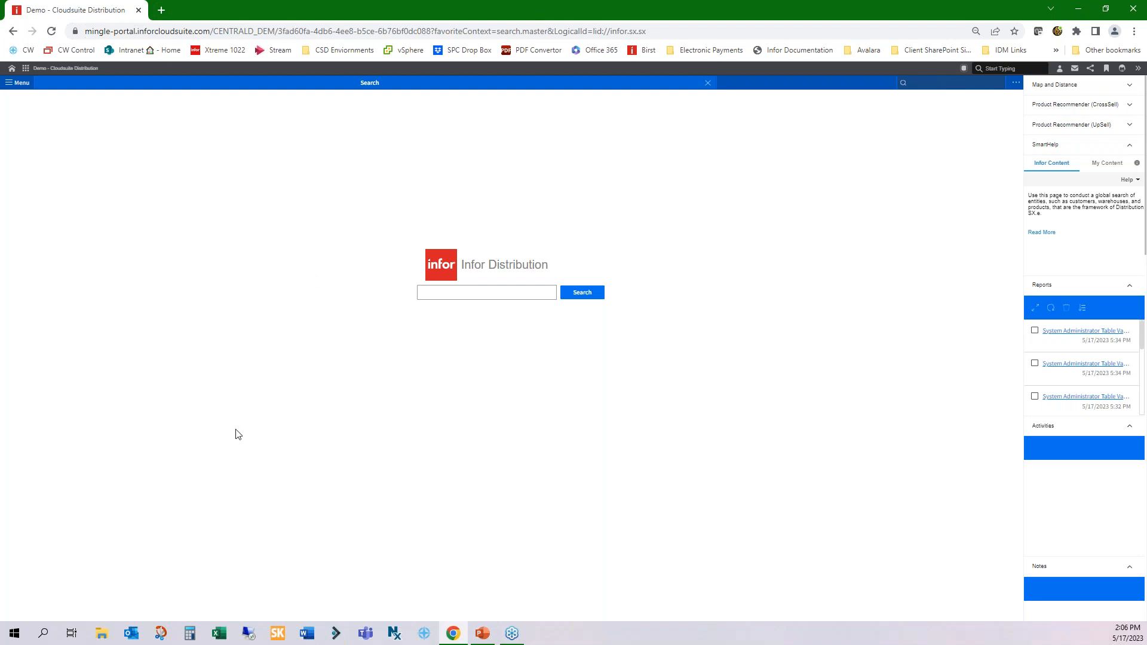
pyautogui.click(482, 634)
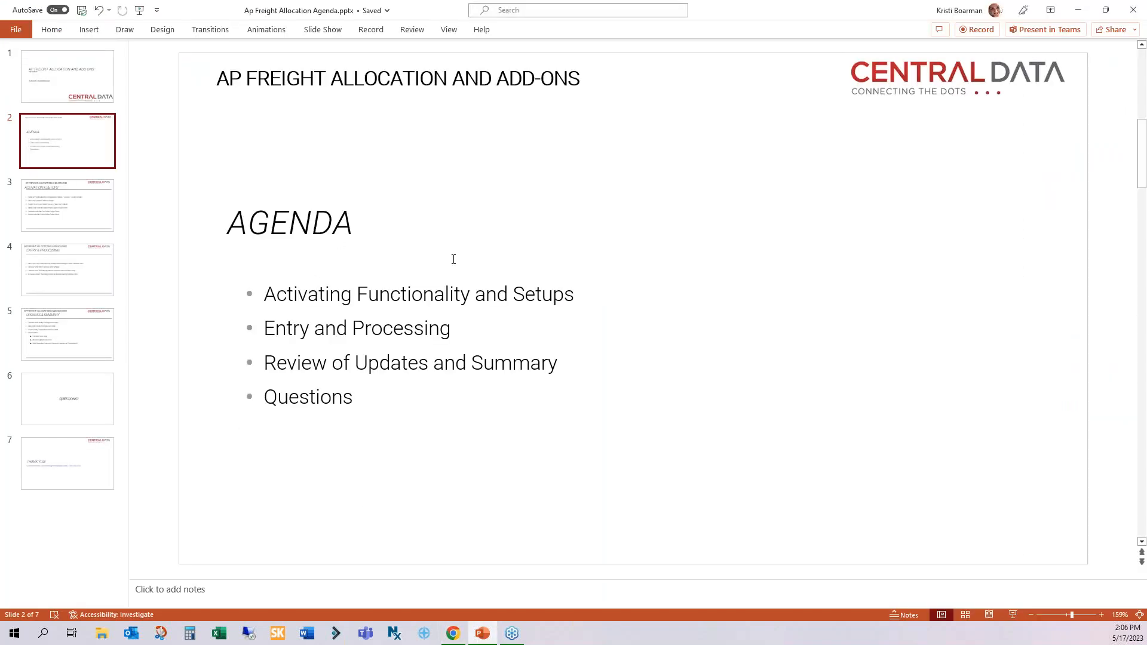
pyautogui.click(83, 214)
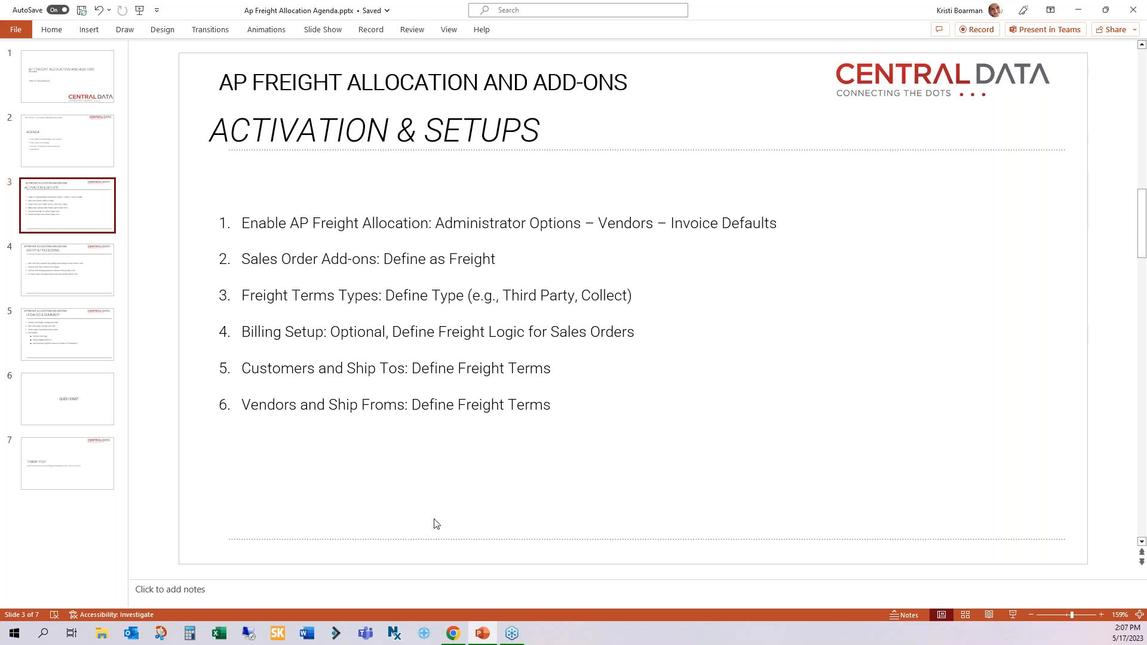
# - Return to Infor Distribution in Chrome, open Order Entry Addon Setup (sasto), and list all order entry addons
pyautogui.click(452, 634)
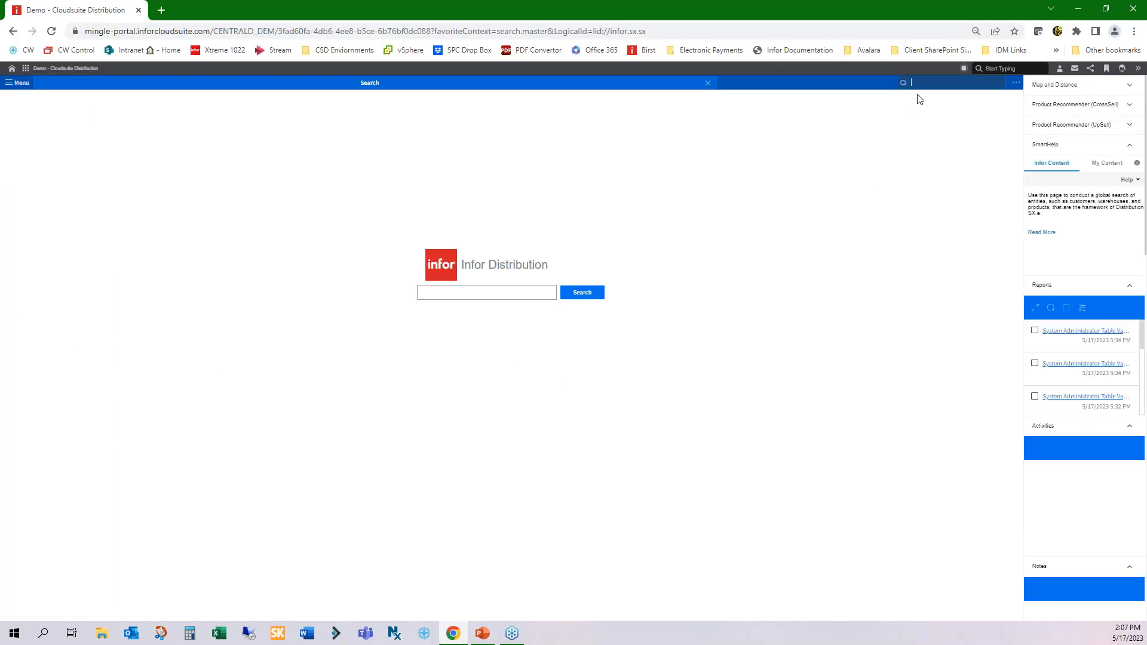
pyautogui.write('sasto')
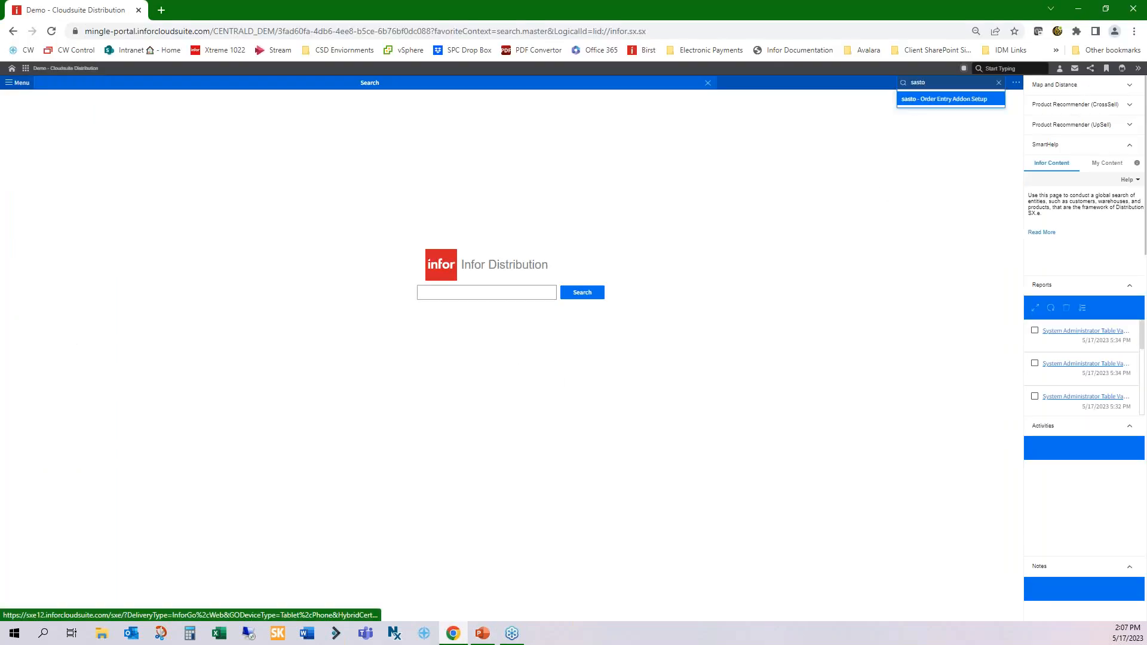
pyautogui.click(941, 103)
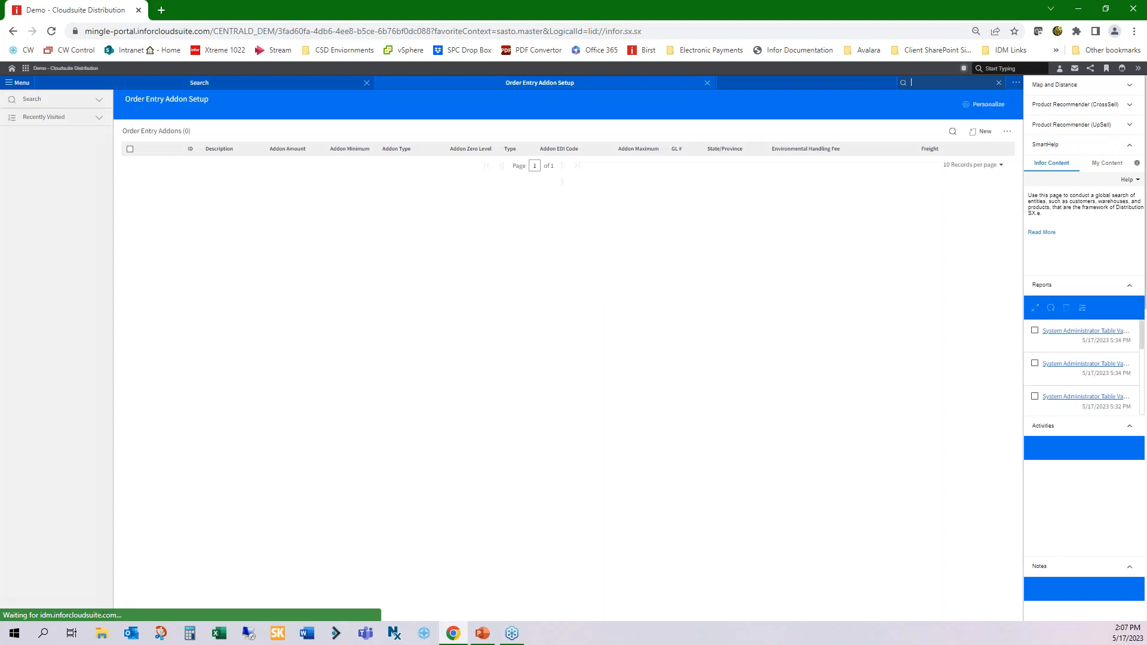
pyautogui.click(25, 160)
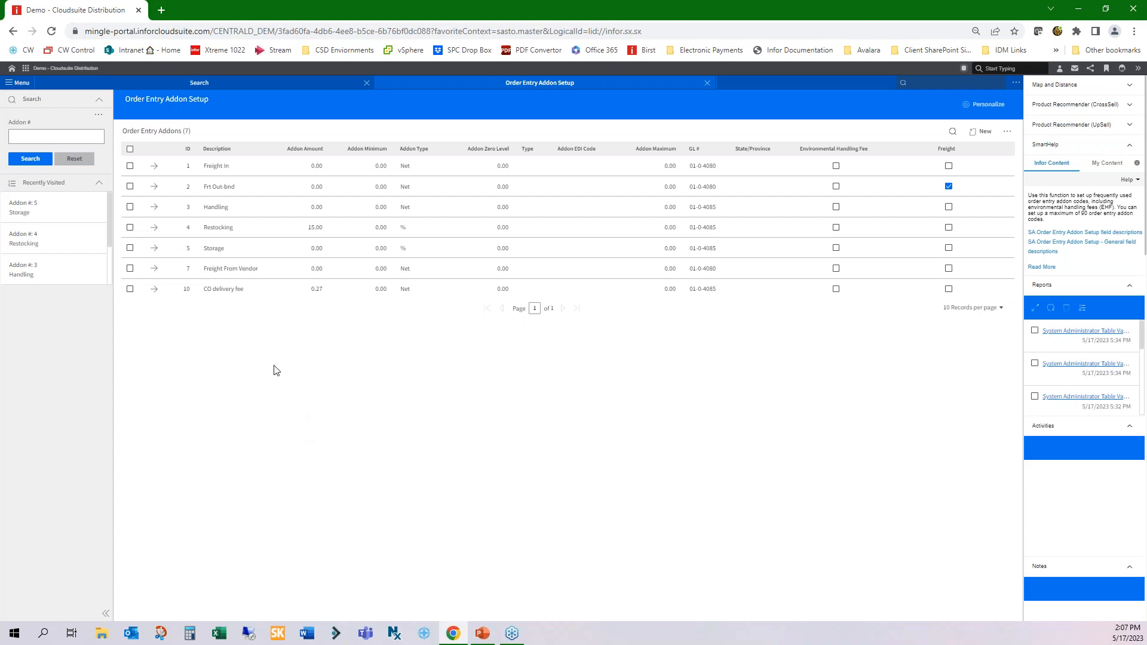
# - Open the Frt Out-bnd addon in edit mode to review its Freight option, and close the setup without saving
pyautogui.click(156, 190)
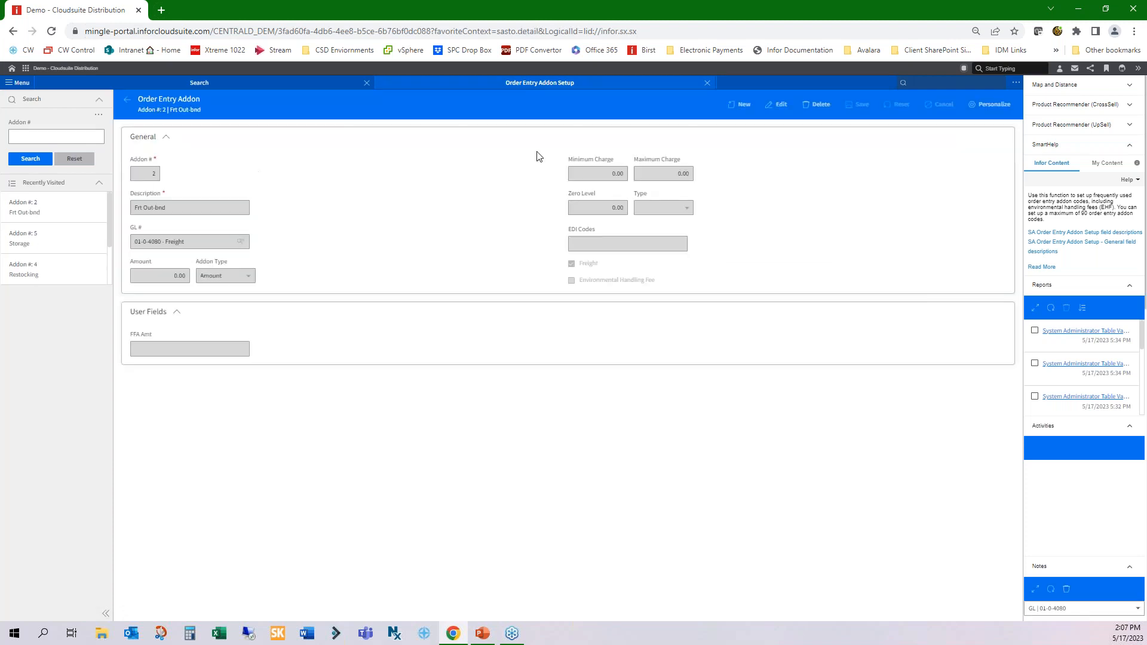
pyautogui.click(779, 107)
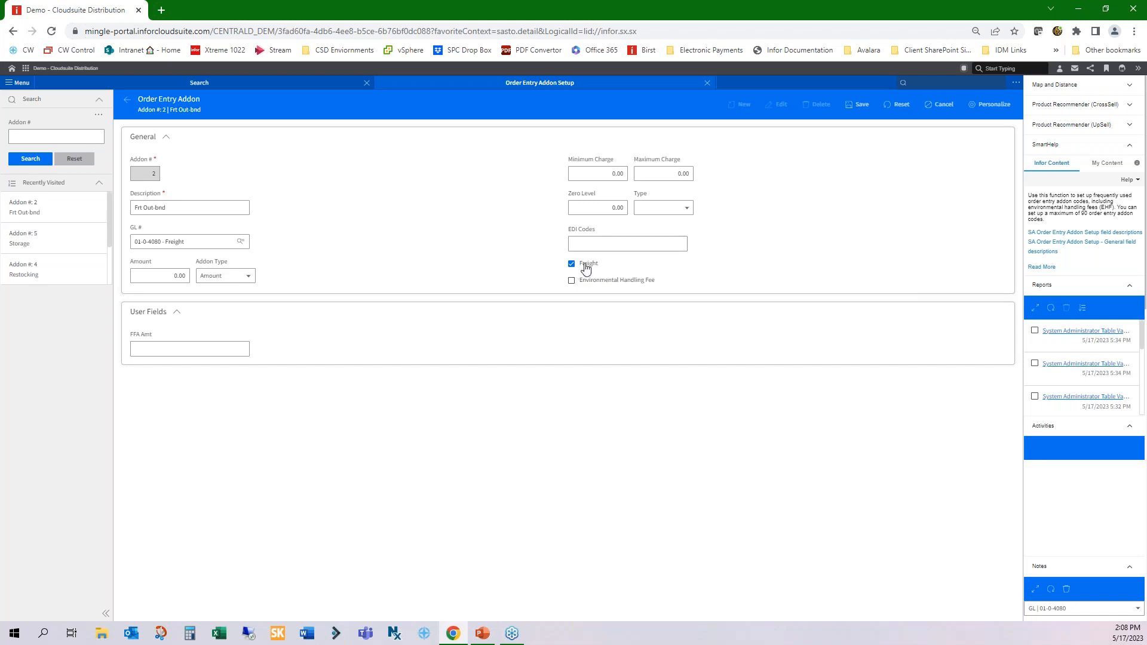
pyautogui.click(707, 83)
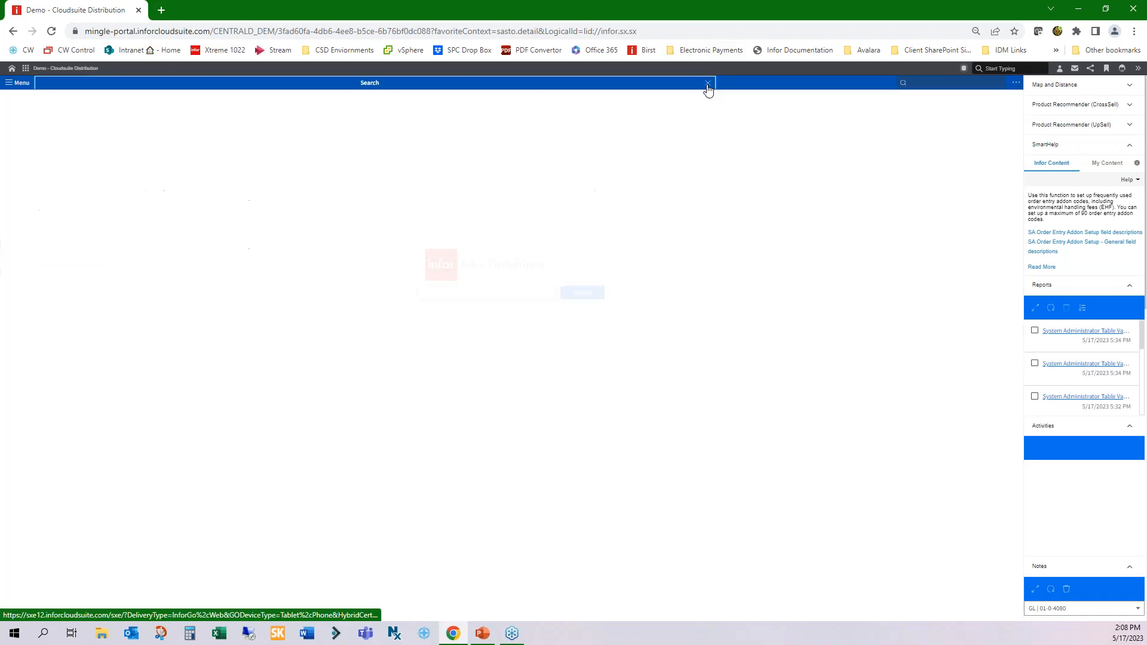
# - Open the SA Table Values Report (sartt) and start a new report
pyautogui.click(935, 85)
pyautogui.write('sa')
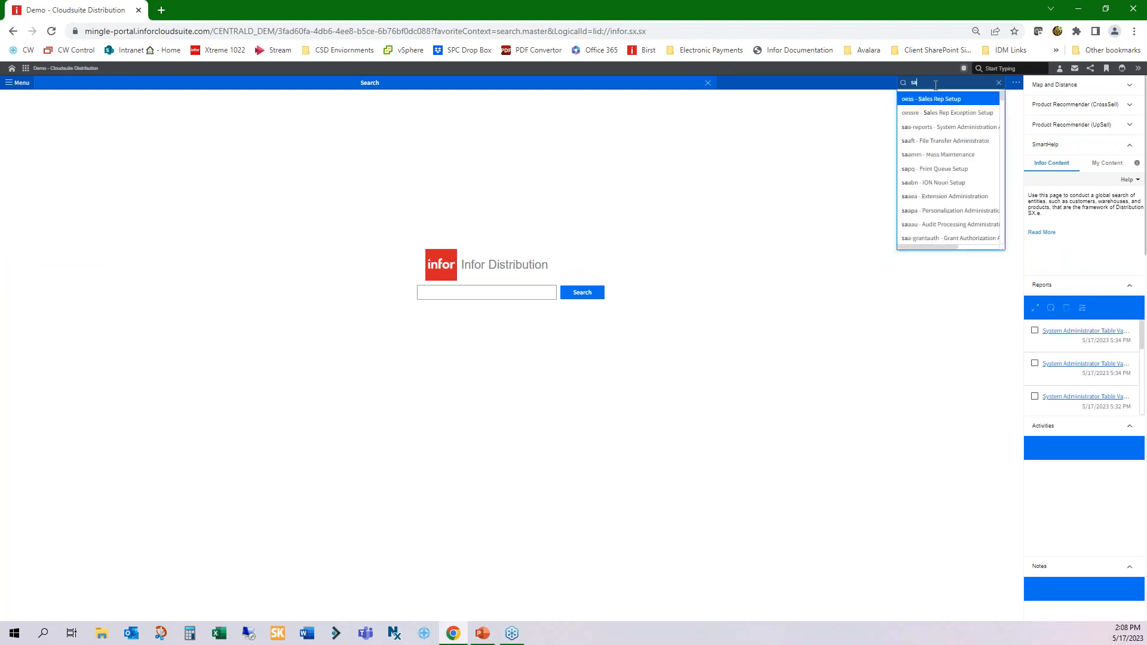
pyautogui.write('rtt')
pyautogui.press('Return')
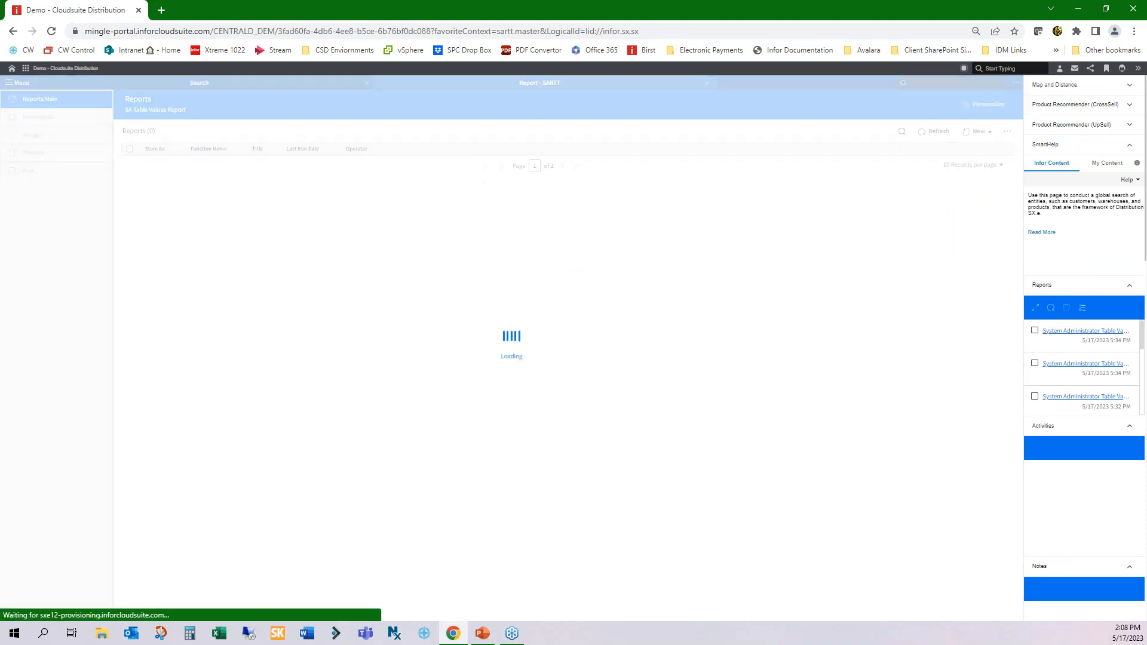
pyautogui.click(977, 132)
pyautogui.click(976, 161)
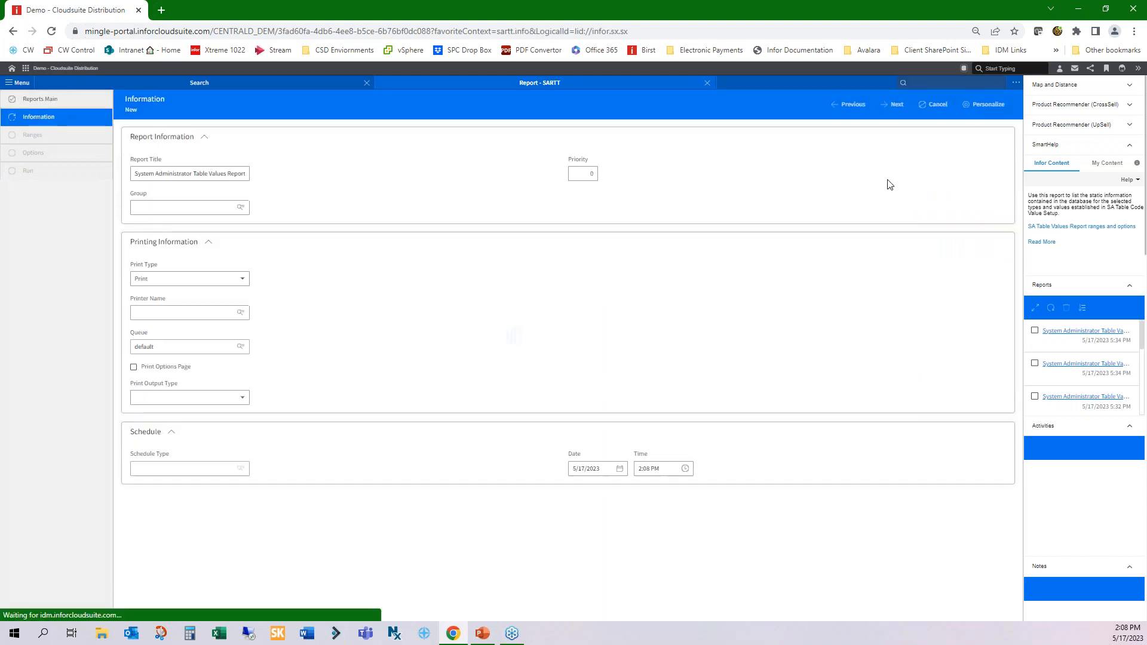
# - Set the report's print type to View, limit the Type range to A through A, and submit it
pyautogui.click(242, 279)
pyautogui.click(218, 371)
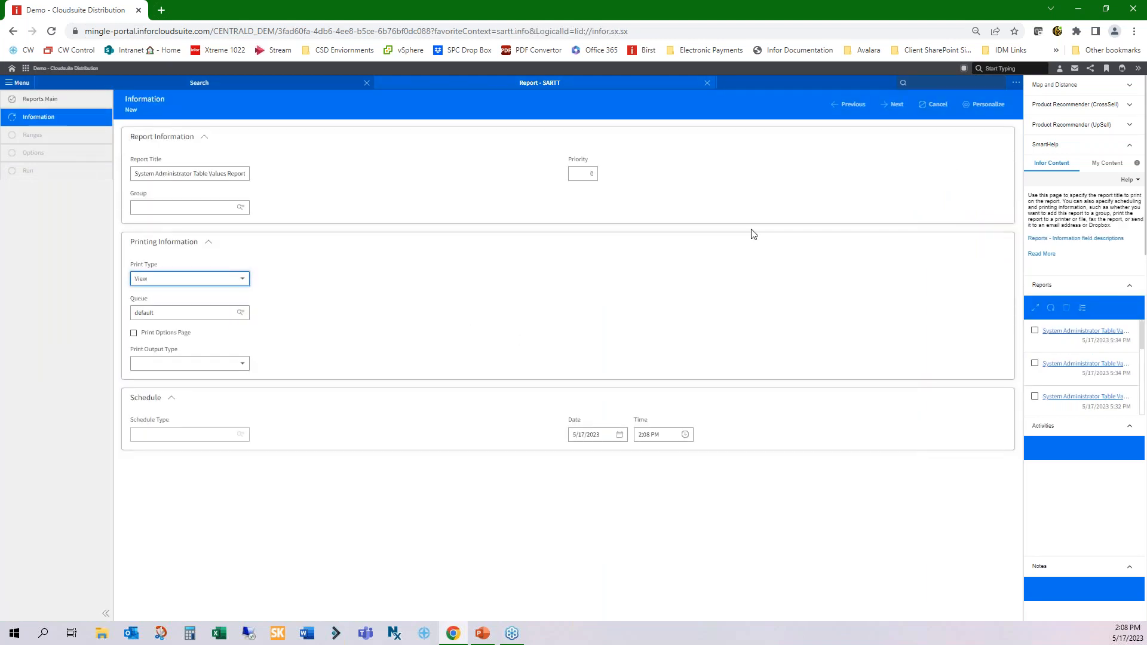
pyautogui.click(896, 105)
pyautogui.press('Tab')
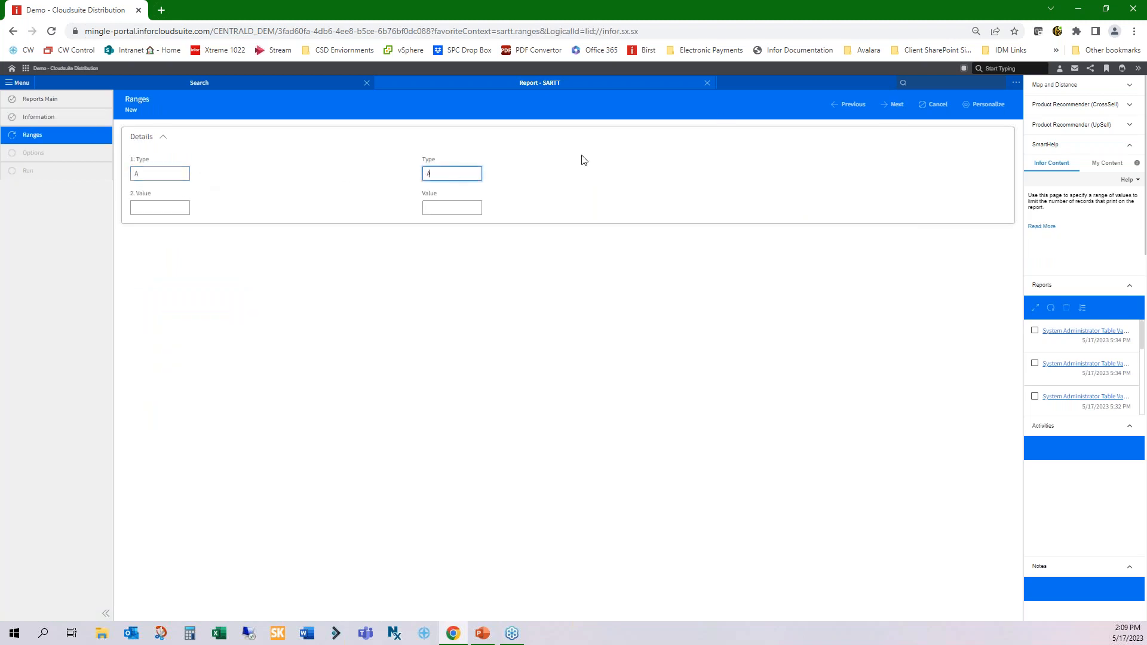
pyautogui.click(895, 105)
pyautogui.click(892, 104)
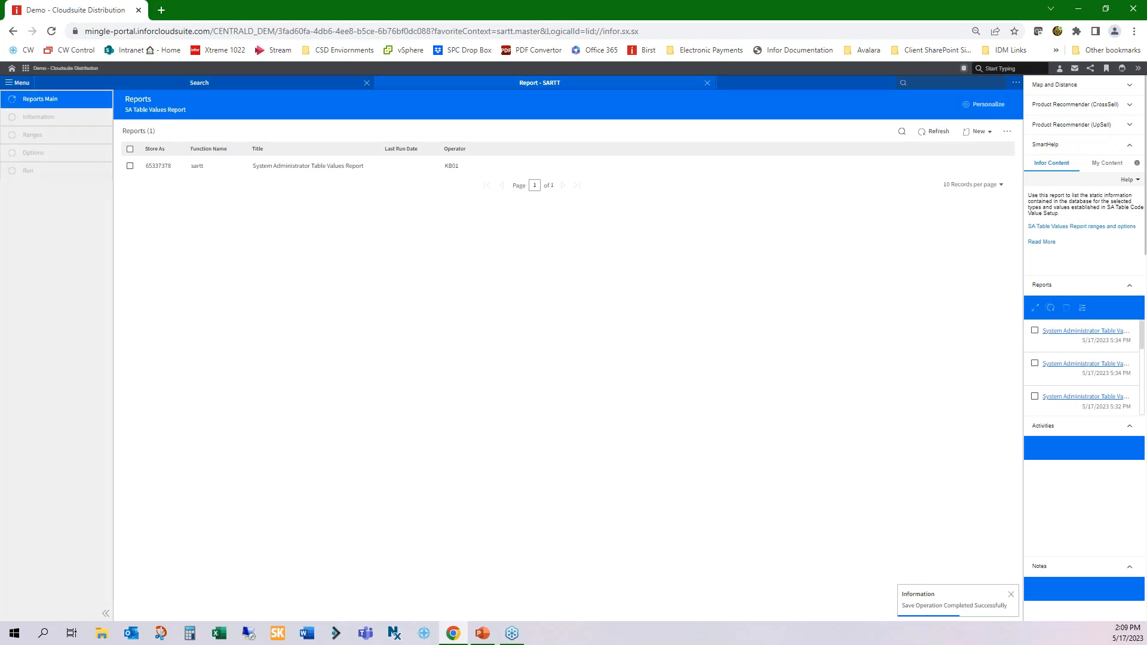
# - Refresh the list of finished reports and open the newest System Administrator Table Values report as a PDF
pyautogui.click(1050, 307)
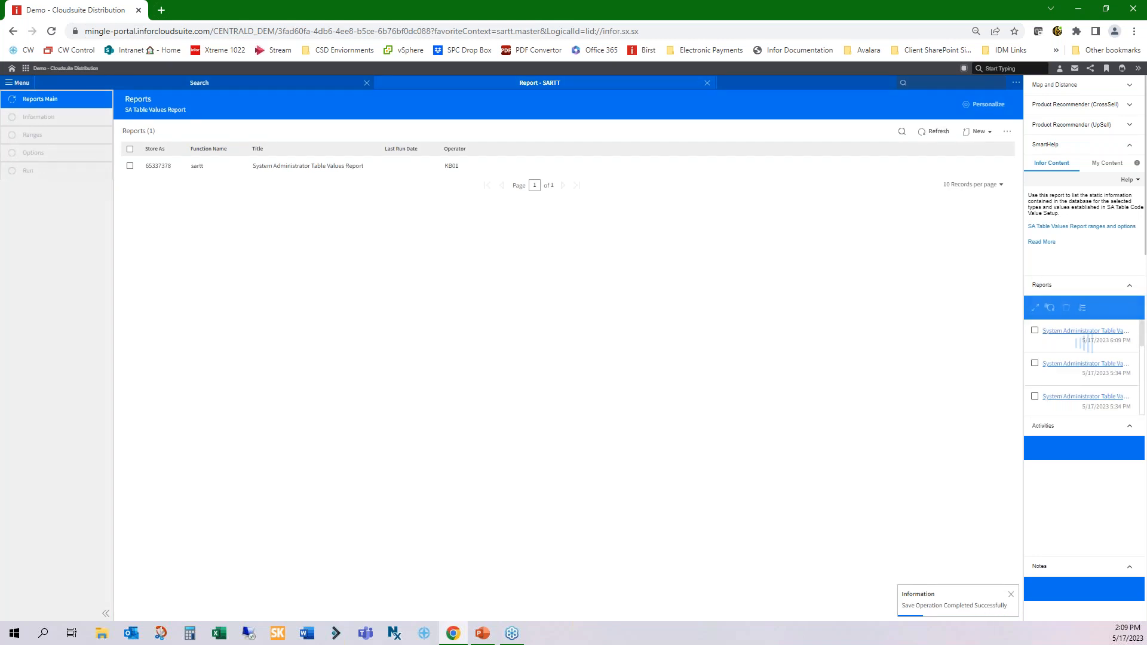
pyautogui.click(1058, 332)
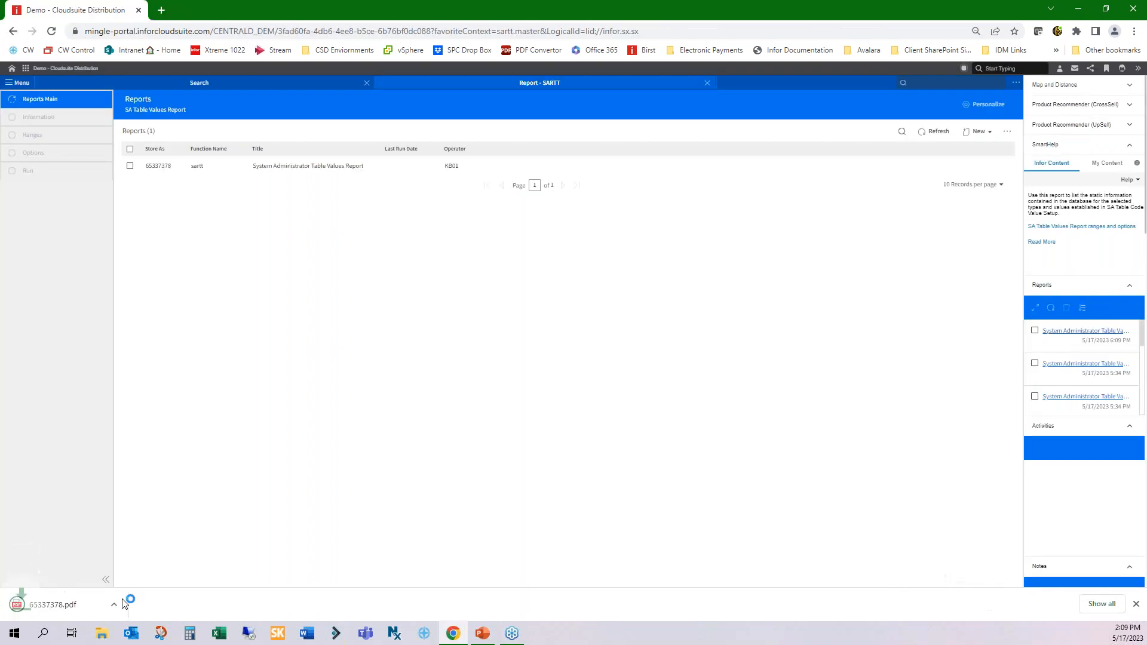
pyautogui.click(86, 603)
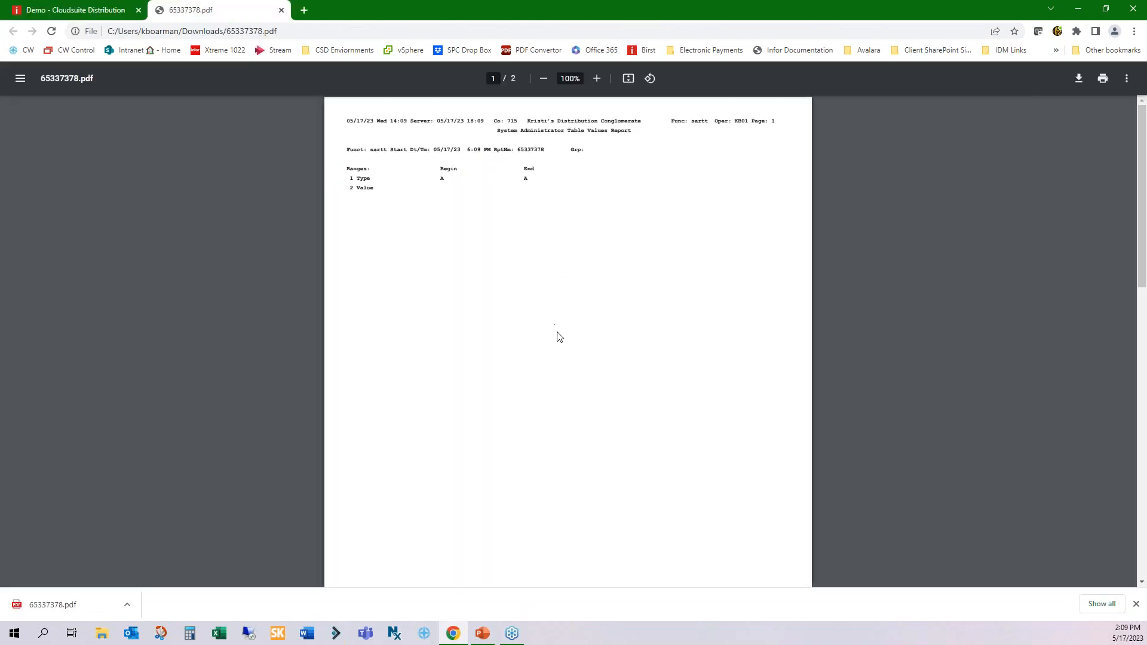
# - Examine the Freight column for the Frt Out-bnd addon in the PDF's OE Addons table, and close the PDF and the report page
pyautogui.scroll(-10, 555, 335)
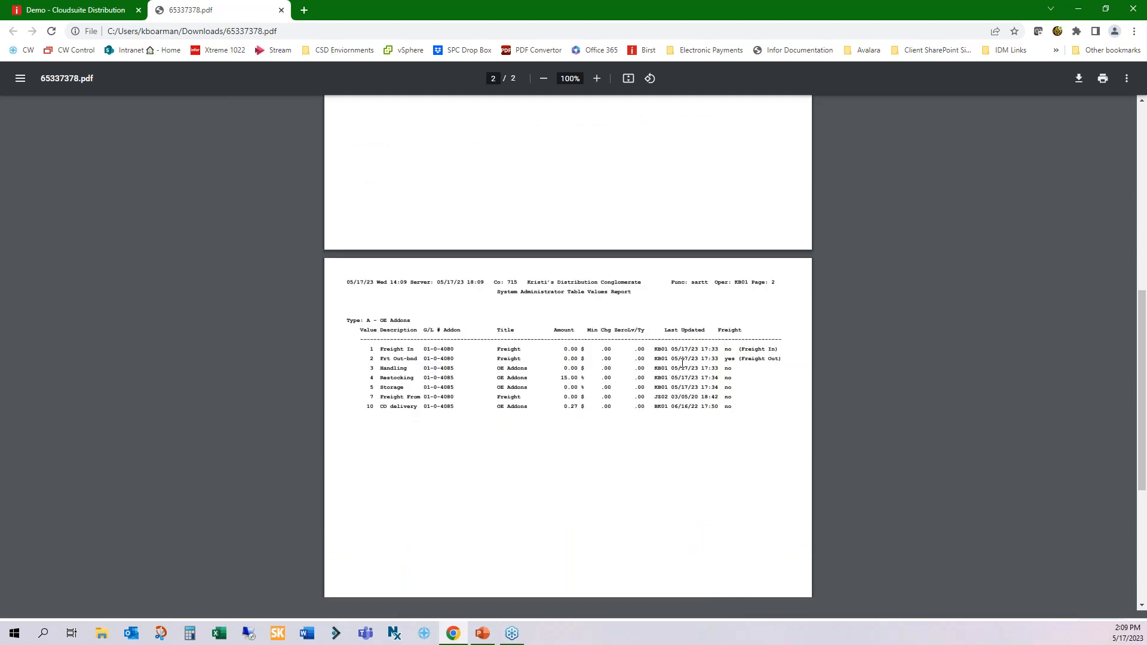
pyautogui.moveTo(718, 329); pyautogui.dragTo(743, 329)
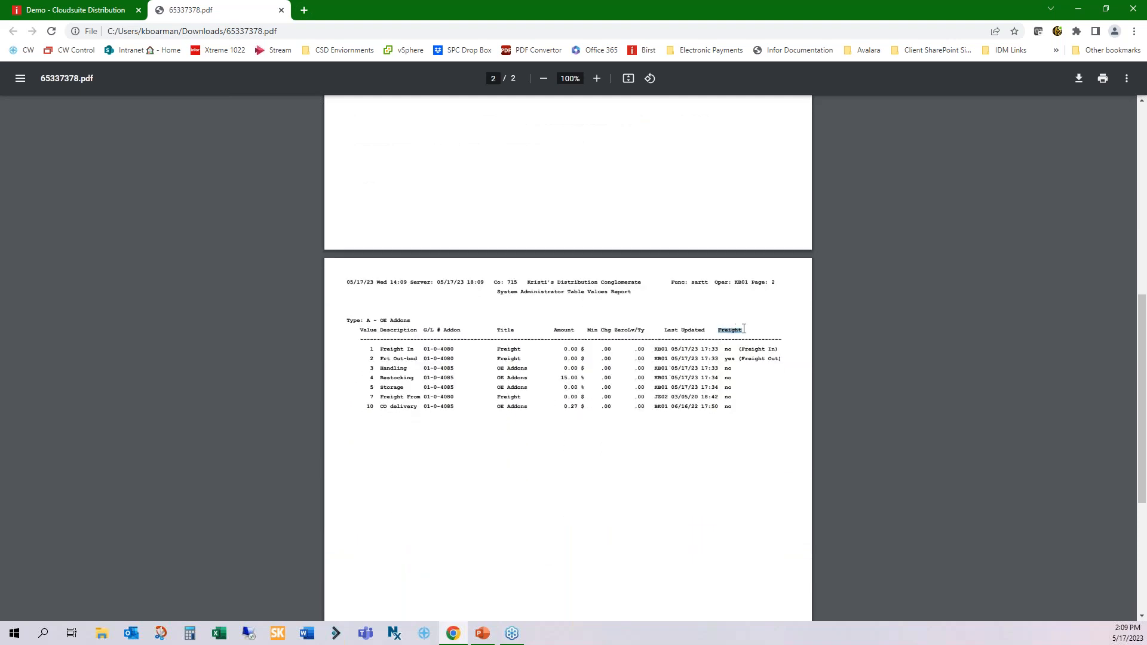
pyautogui.click(739, 359)
pyautogui.doubleClick(729, 359)
pyautogui.click(281, 10)
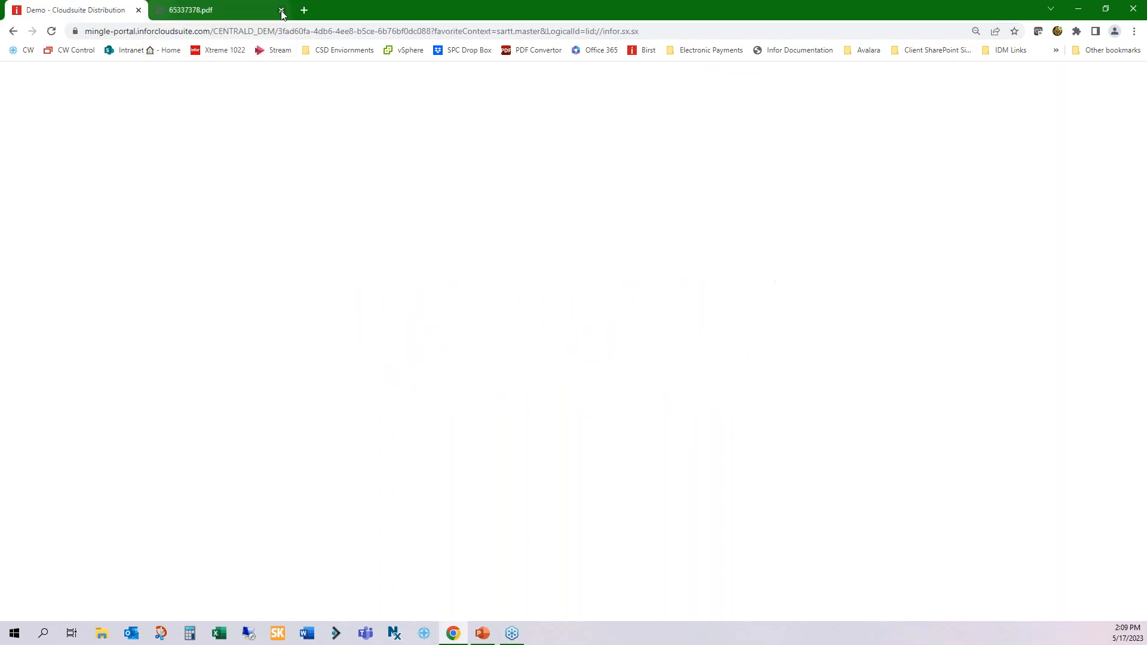
pyautogui.click(708, 84)
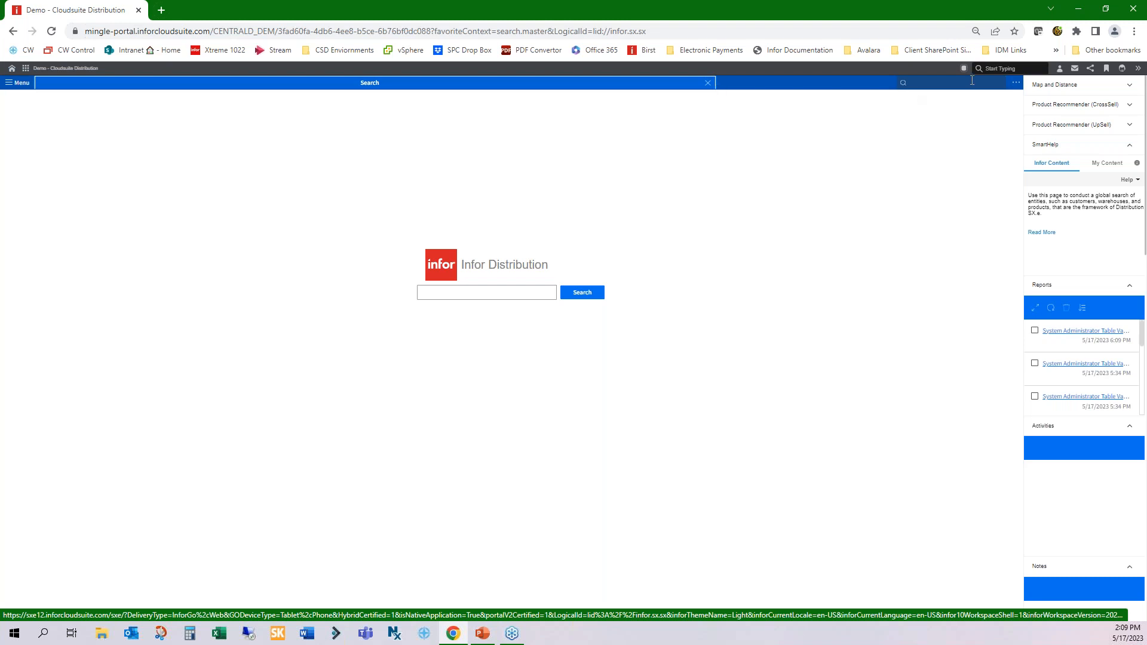
# - Open Table Code Value Setup (sastt) and list the Freight Terms table values
pyautogui.click(945, 82)
pyautogui.write('sastt')
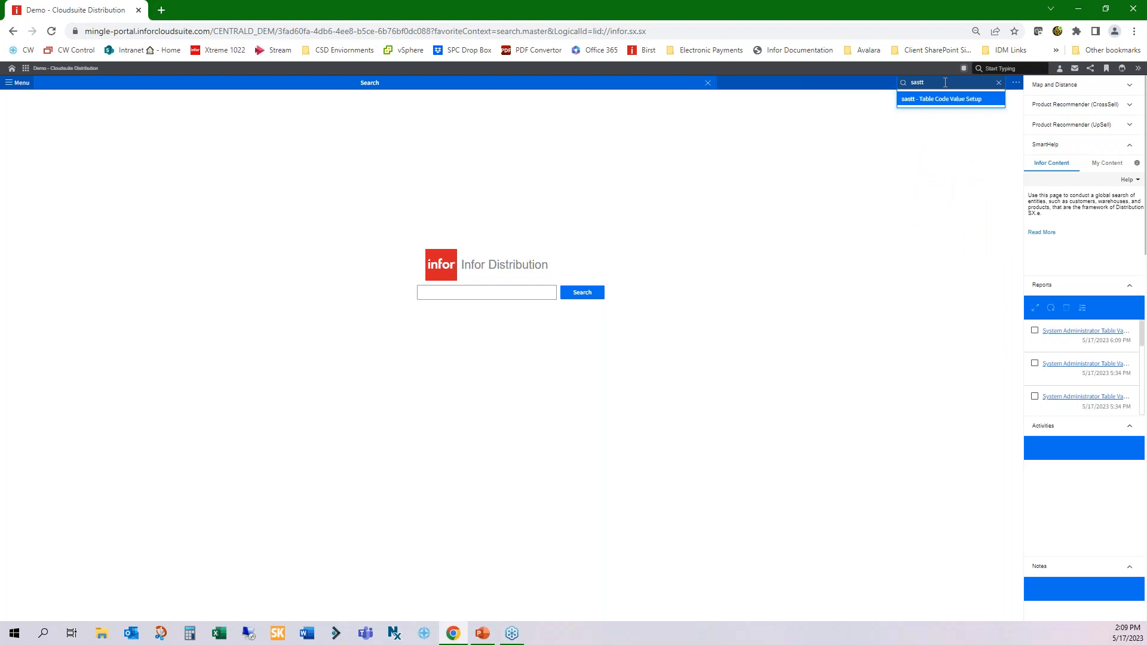
pyautogui.press('Return')
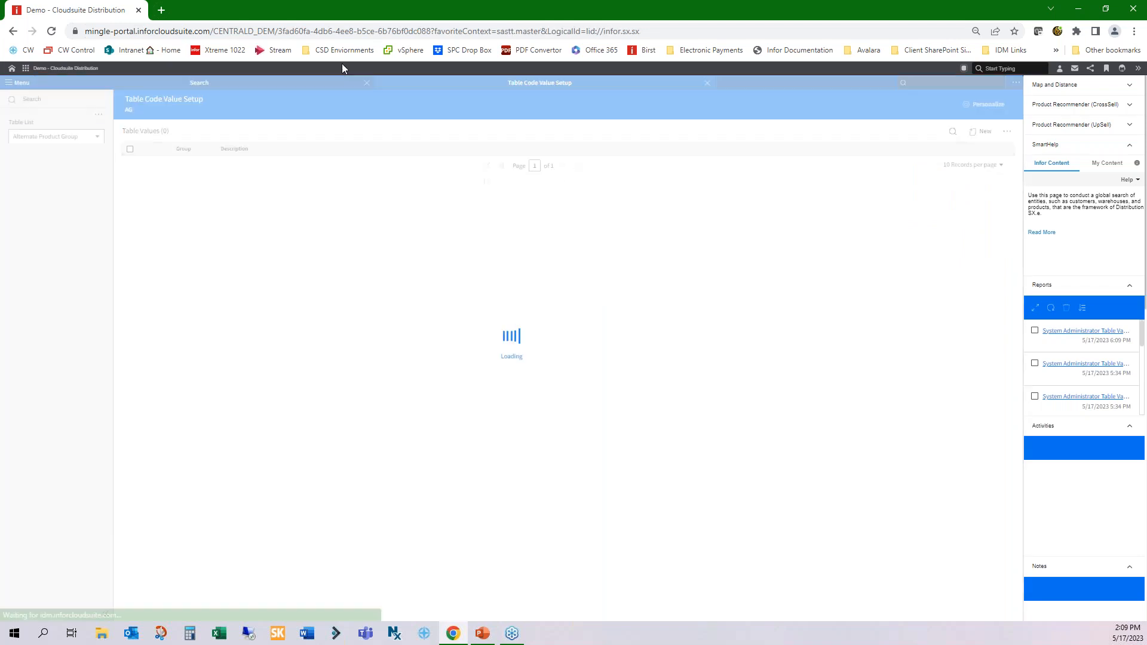
pyautogui.write('freight')
pyautogui.press('Down')
pyautogui.press('Return')
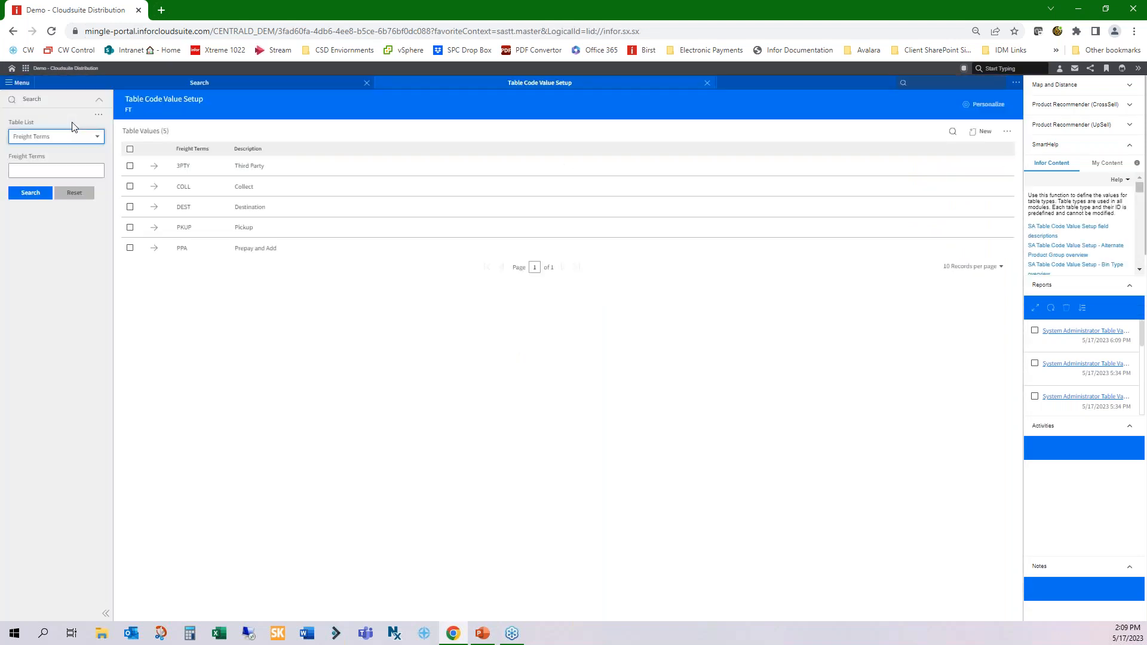
# - Open the PPA freight term for editing, review its Freight Terms Type options, cancel the edit, and close Table Code Value Setup
pyautogui.click(154, 248)
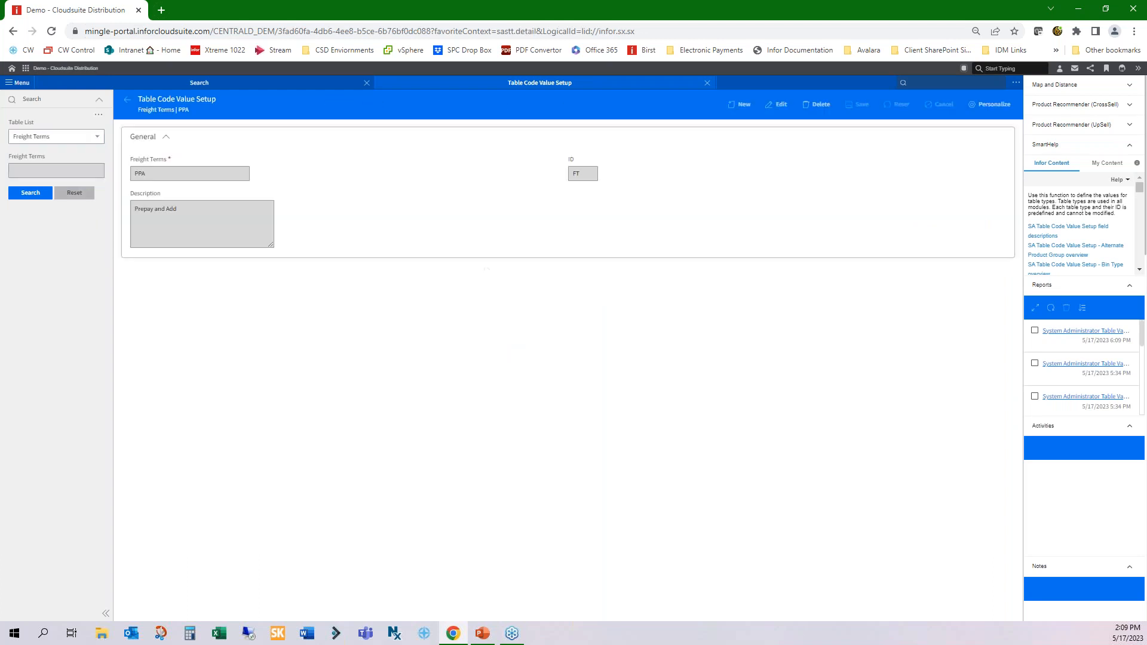
pyautogui.click(780, 108)
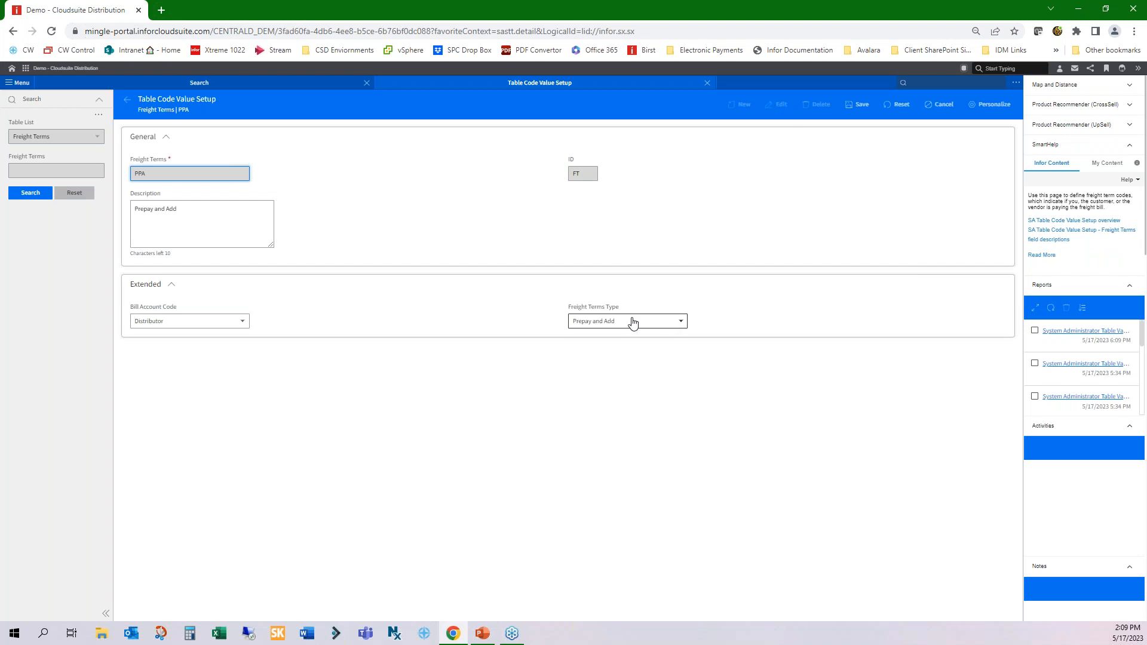
pyautogui.click(596, 323)
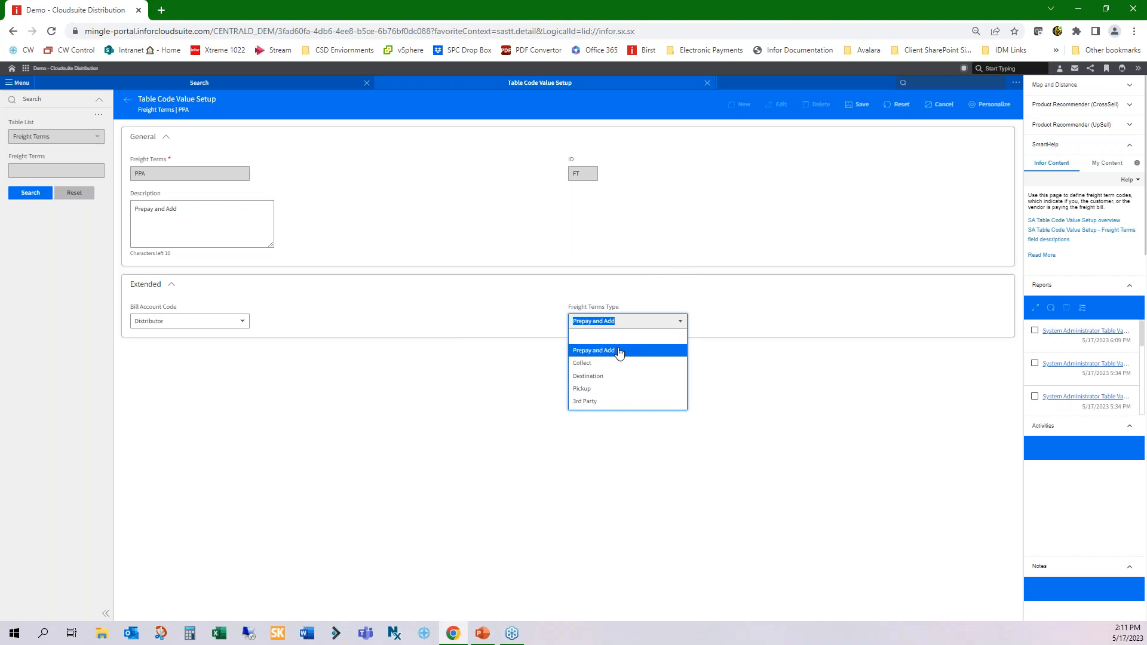
pyautogui.click(619, 351)
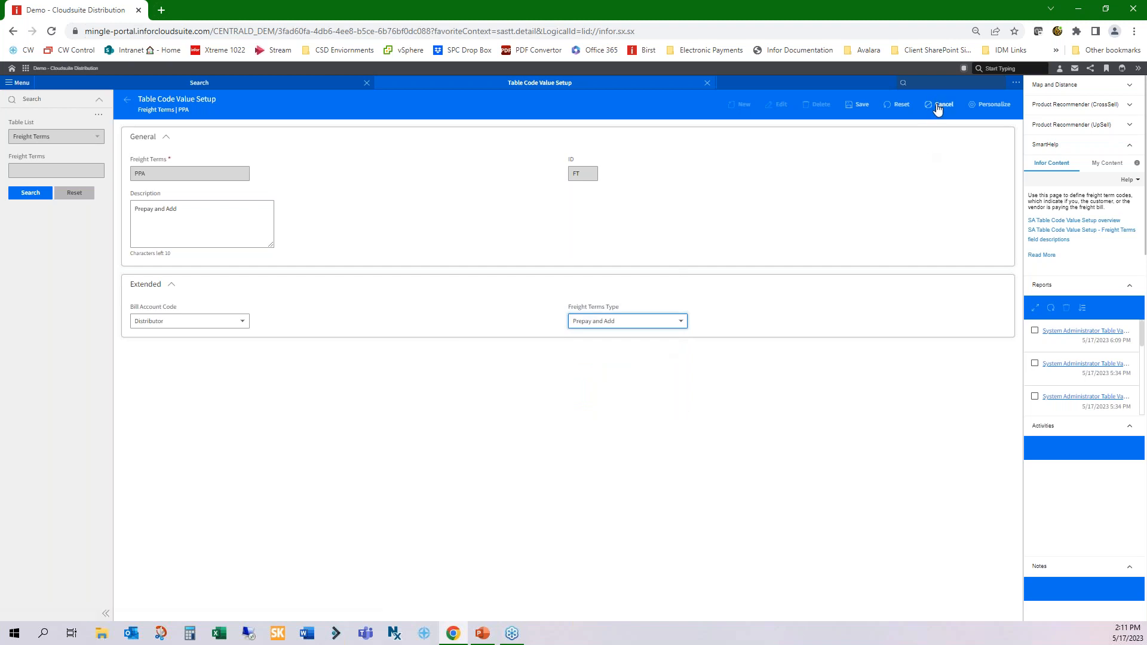
pyautogui.click(939, 106)
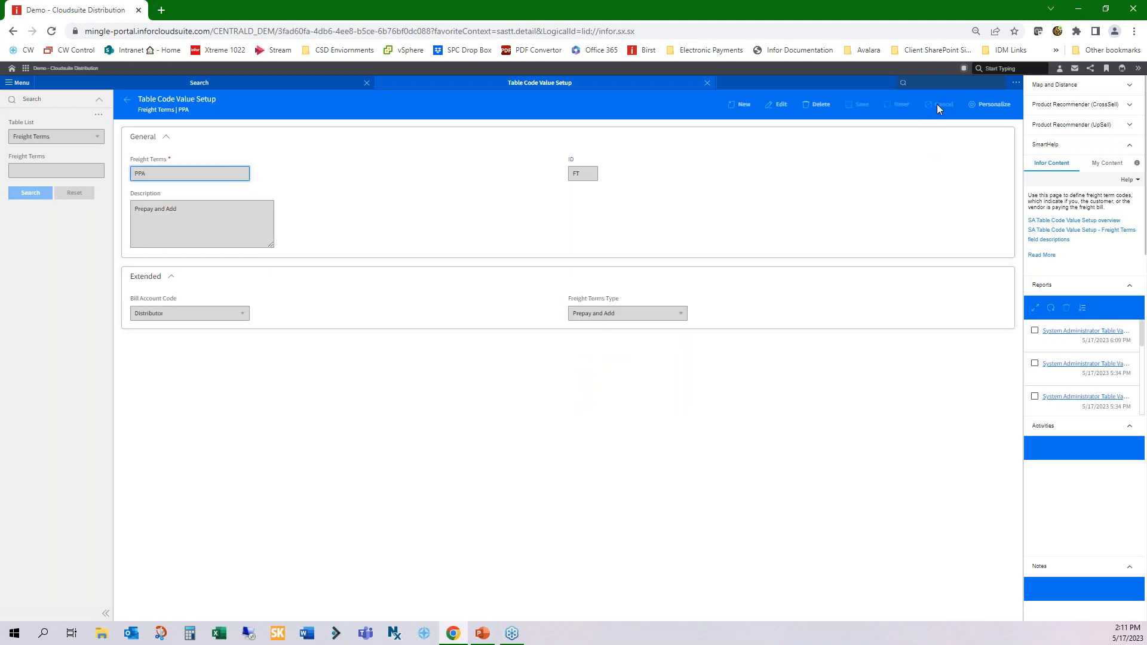
pyautogui.click(716, 83)
# - Open the SA Table Values Report (sartt) and start a new report
pyautogui.click(926, 86)
pyautogui.write('sartt')
pyautogui.press('Return')
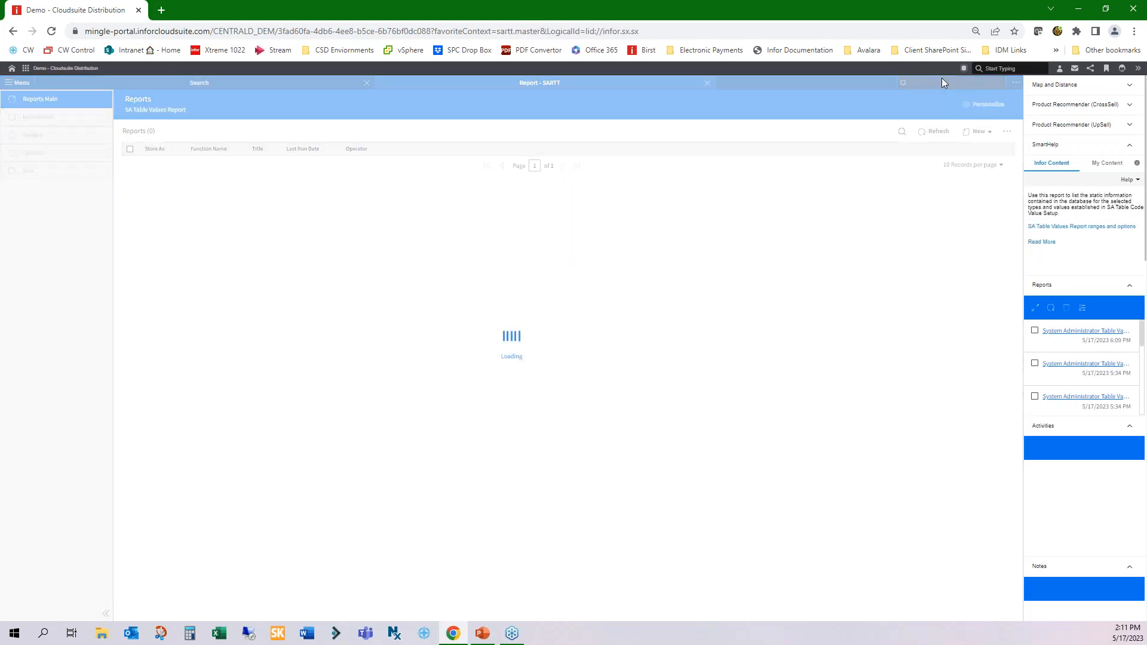
pyautogui.click(972, 132)
pyautogui.click(973, 156)
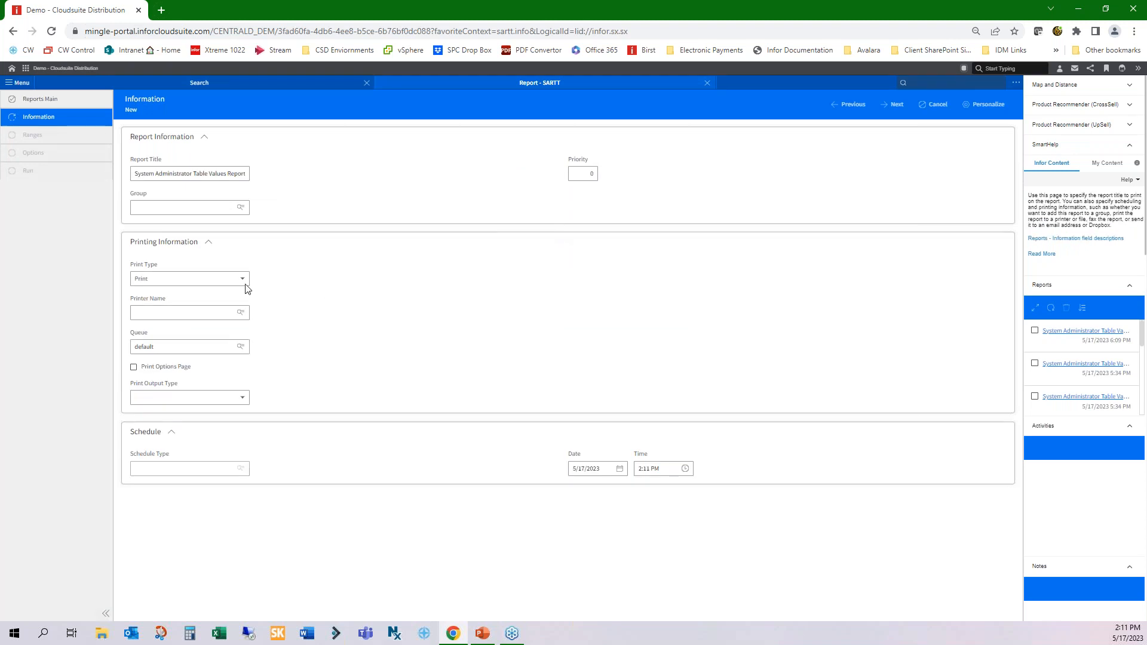
# - Set the report's print type to View, limit the Type range to FT through FT, and submit it
pyautogui.click(229, 280)
pyautogui.click(206, 371)
pyautogui.click(133, 333)
pyautogui.click(893, 105)
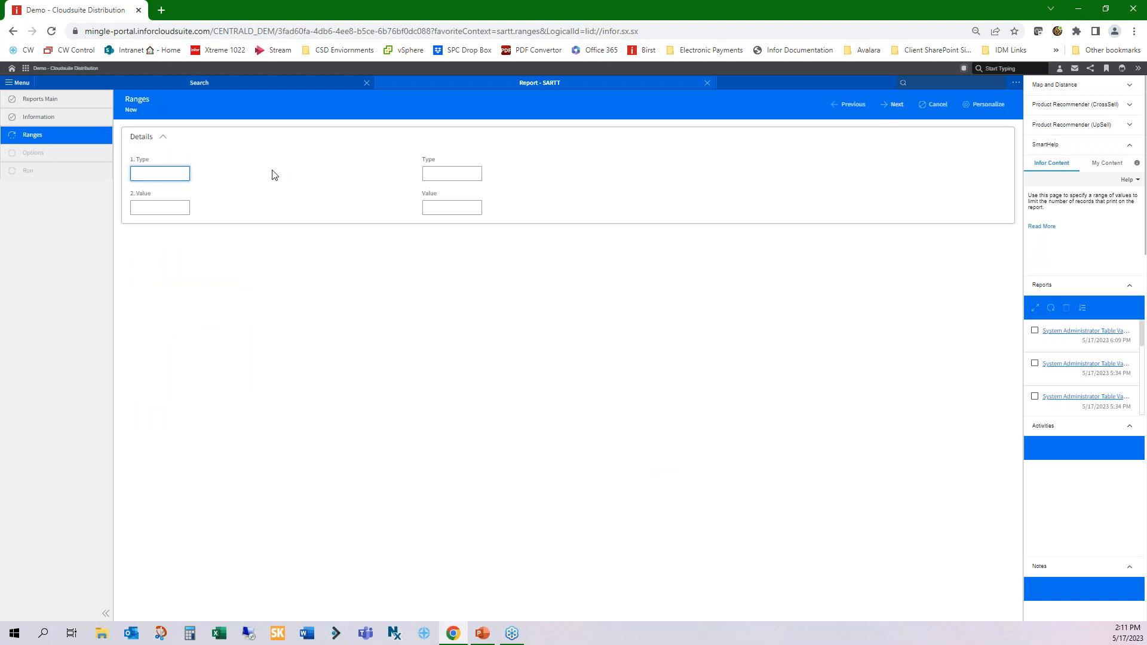
pyautogui.write('FR')
pyautogui.press('Tab')
pyautogui.write('FR')
pyautogui.click(892, 105)
pyautogui.click(889, 104)
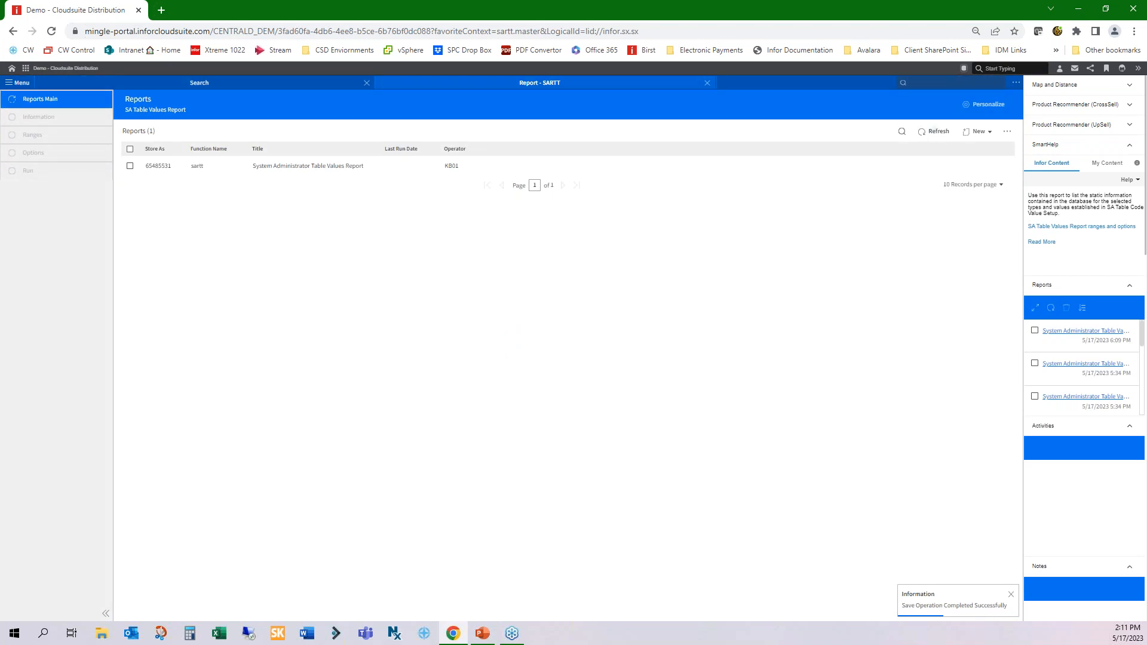
# - Refresh the report page and the list of finished reports, and open the newest System Administrator Table Values report as a PDF
pyautogui.click(935, 131)
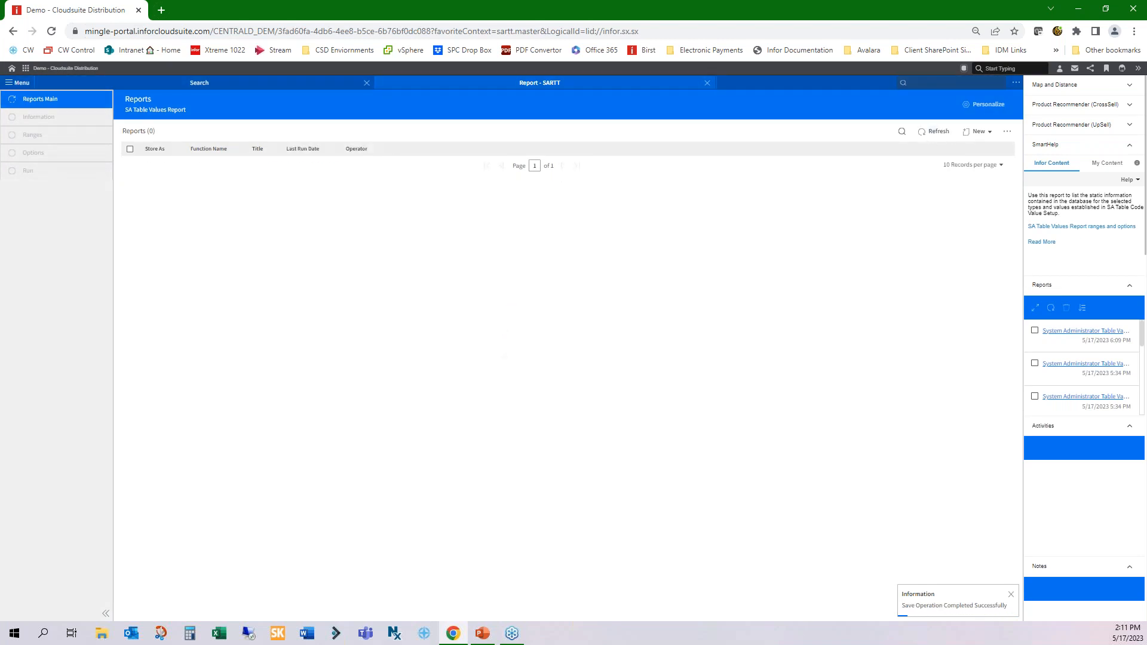
pyautogui.click(1050, 307)
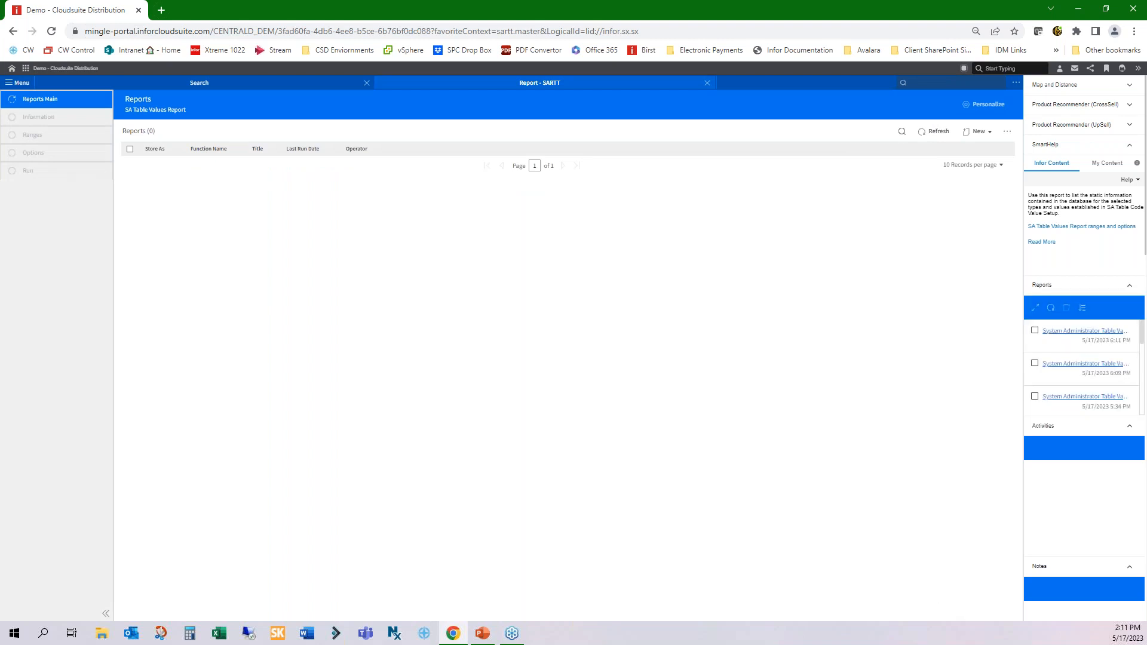
pyautogui.click(1062, 332)
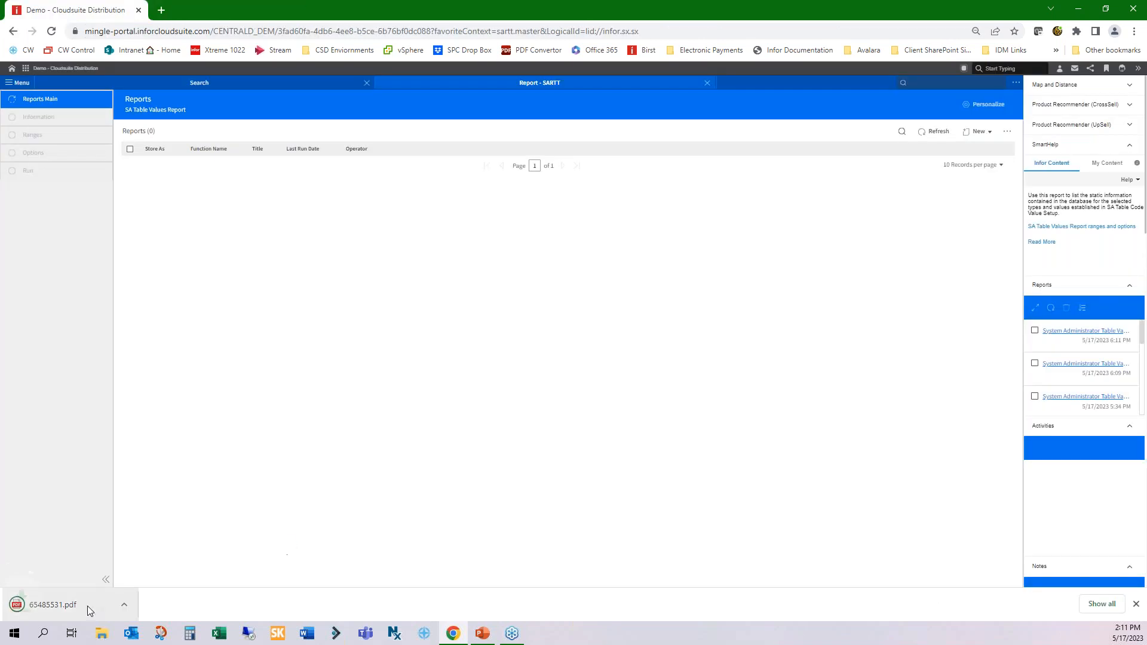
pyautogui.click(87, 605)
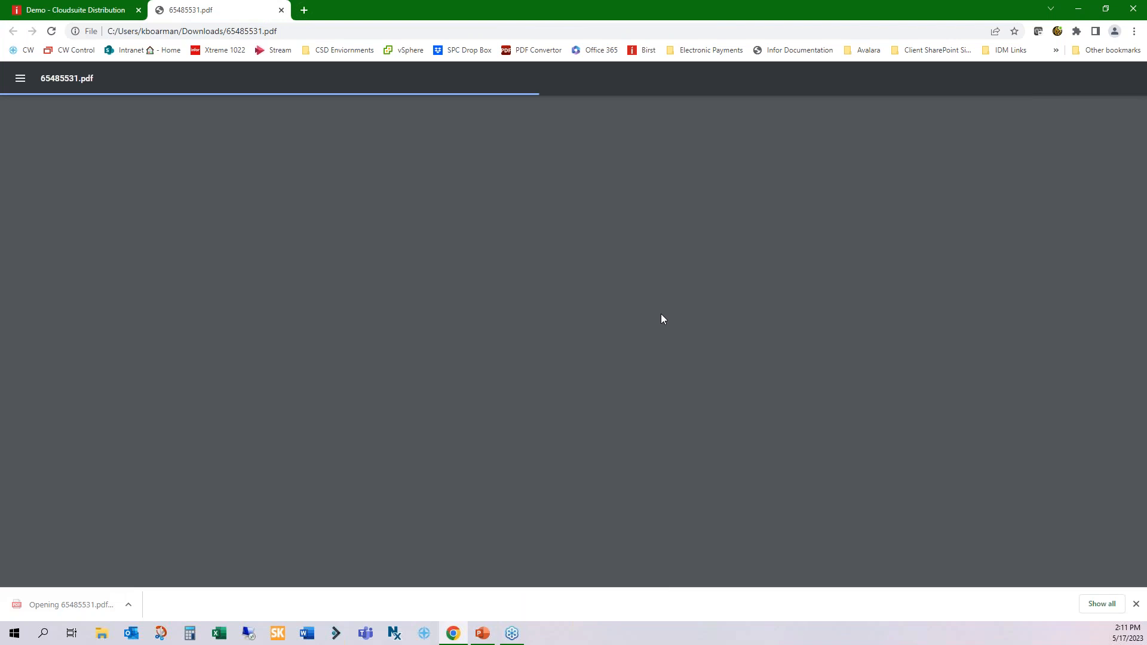
# - Examine the Type column of the Freight Terms Code table in the PDF, and close the PDF and the report page
pyautogui.scroll(-6, 657, 325)
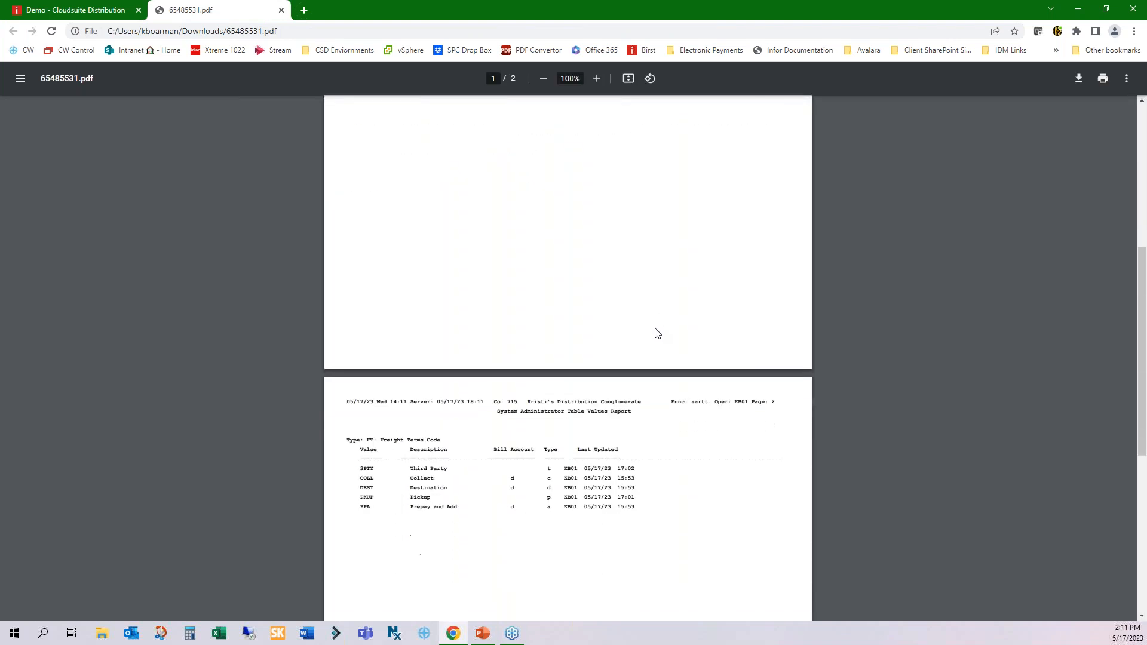
pyautogui.moveTo(545, 449); pyautogui.dragTo(561, 451)
pyautogui.click(280, 12)
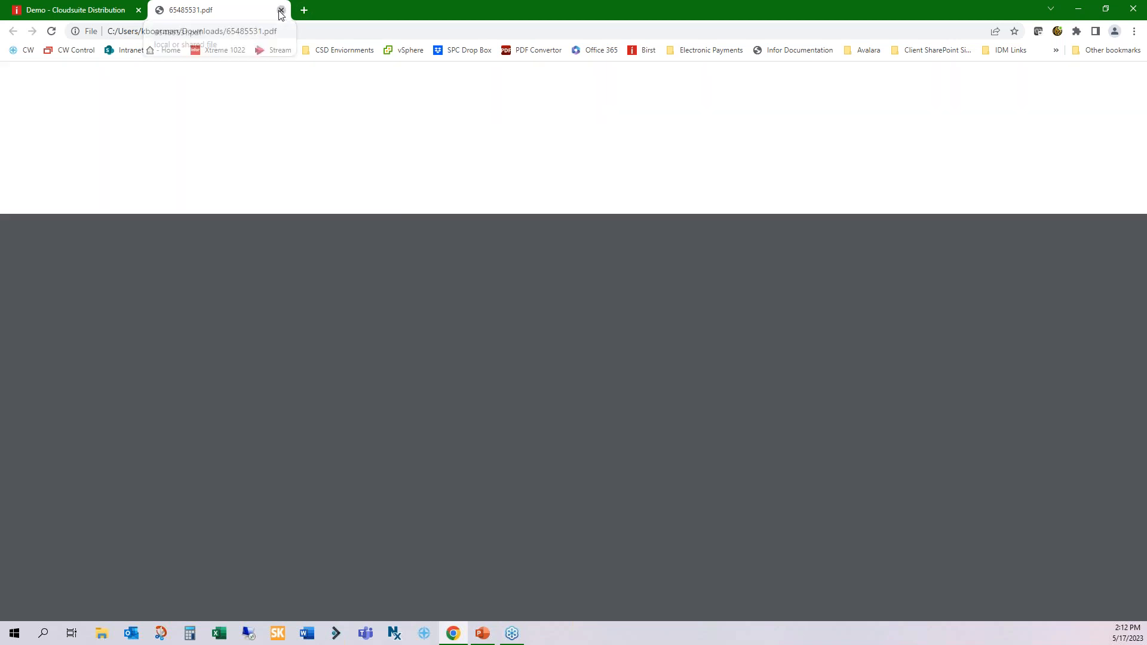
pyautogui.click(707, 84)
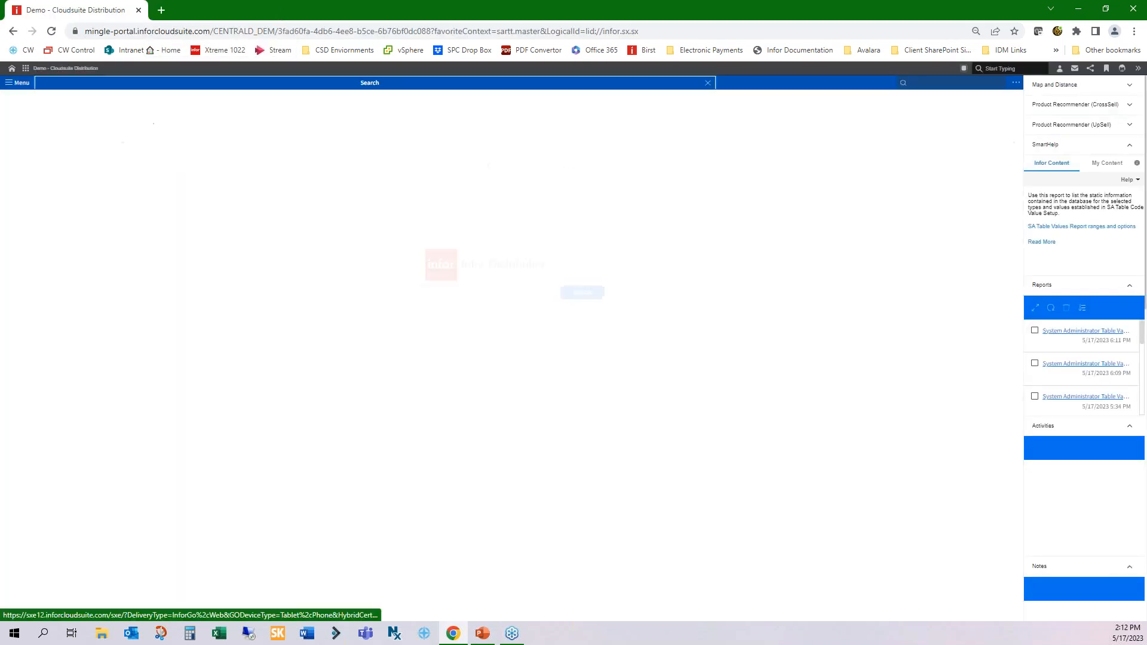
# - Open Billing Setup (arsb) and search for billing records of type Ship Via
pyautogui.click(934, 87)
pyautogui.write('arsb')
pyautogui.press('Return')
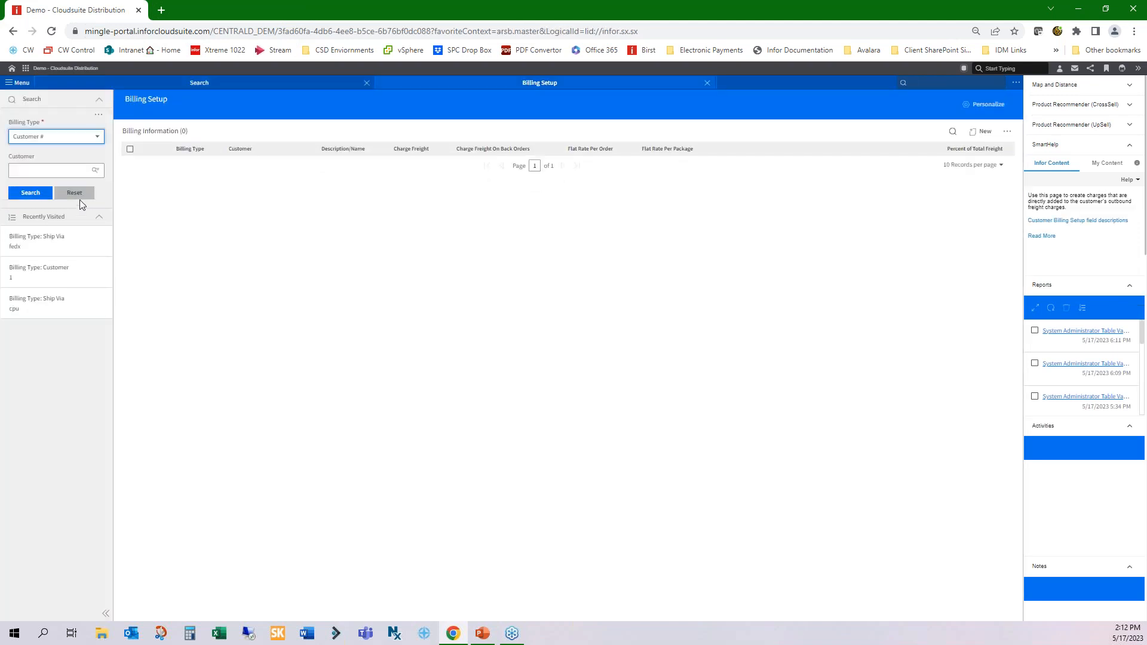
pyautogui.click(70, 141)
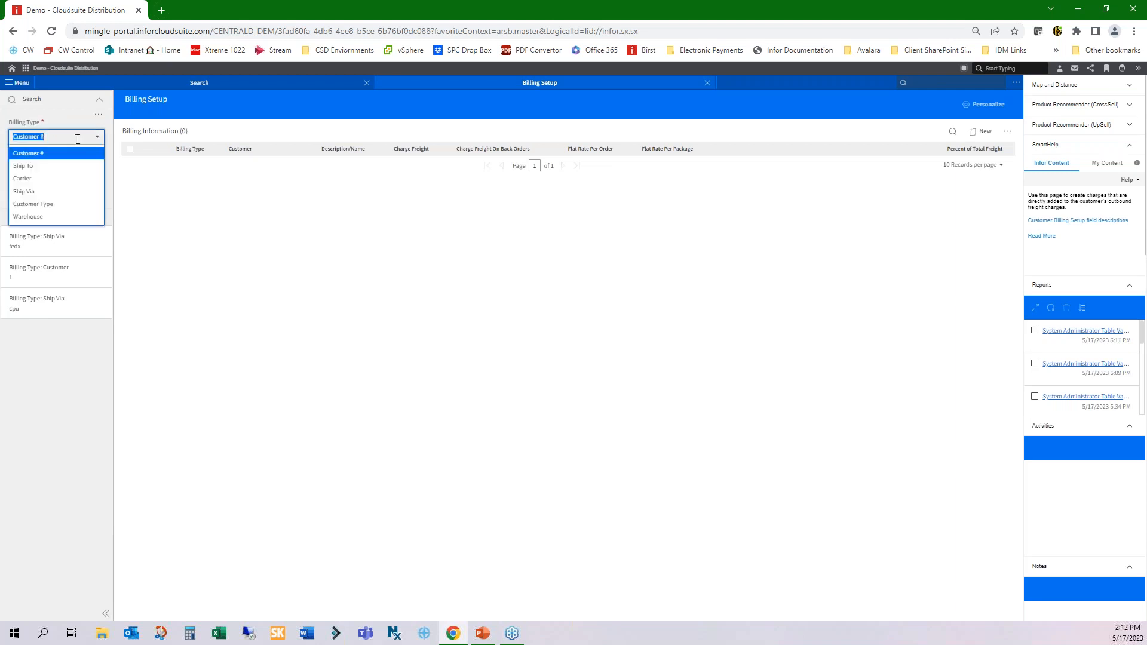
pyautogui.click(65, 192)
pyautogui.click(33, 192)
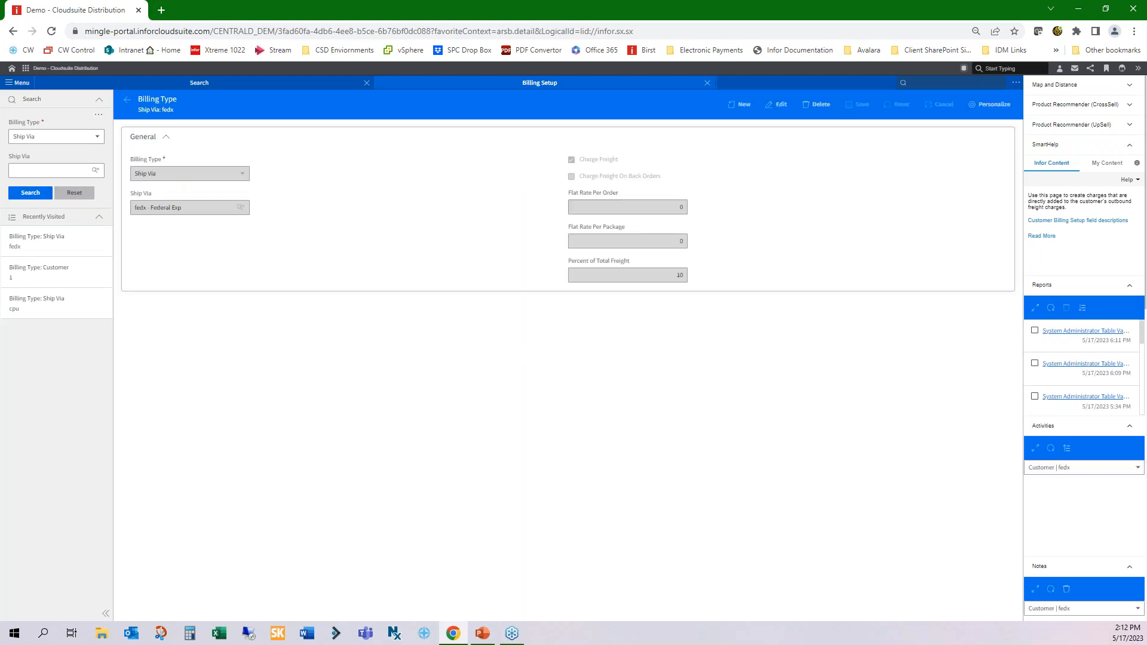
# - Open the fedx Ship Via billing record for editing, review its flat rate and Percent of Total Freight fields, and close Billing Setup
pyautogui.click(776, 103)
pyautogui.click(679, 274)
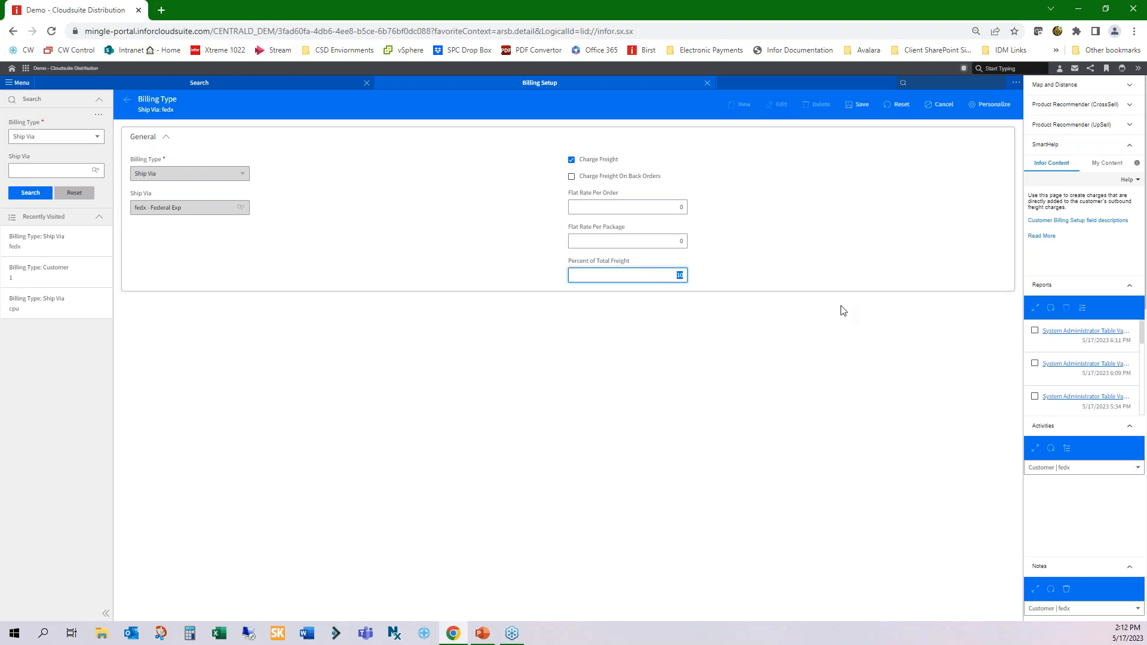
pyautogui.click(675, 207)
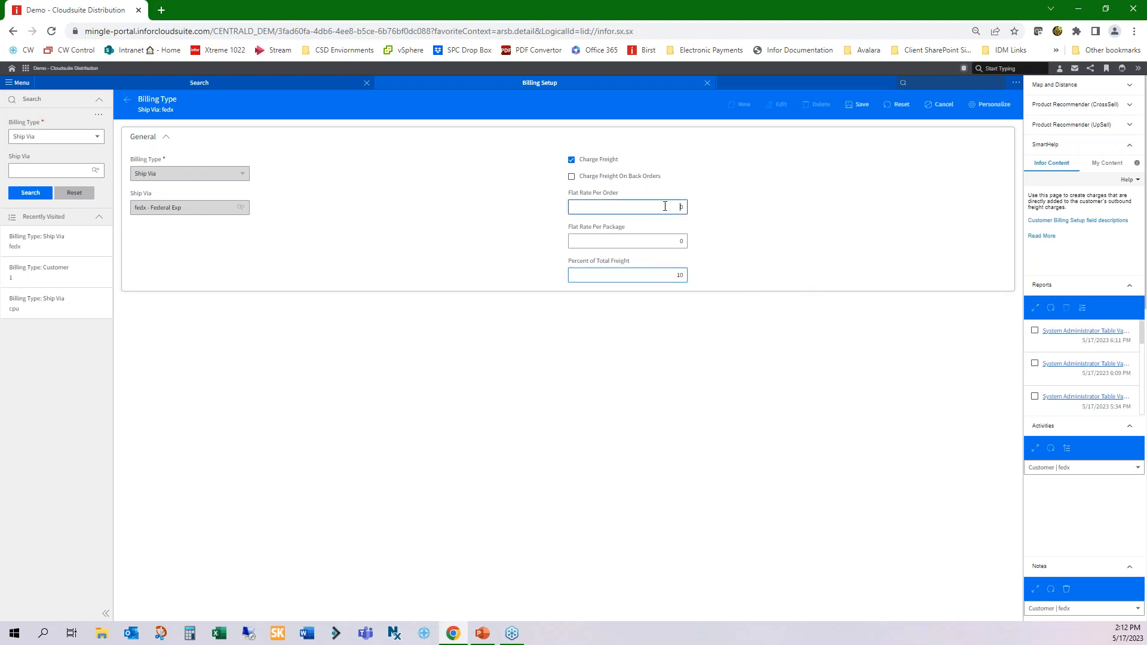
pyautogui.click(705, 218)
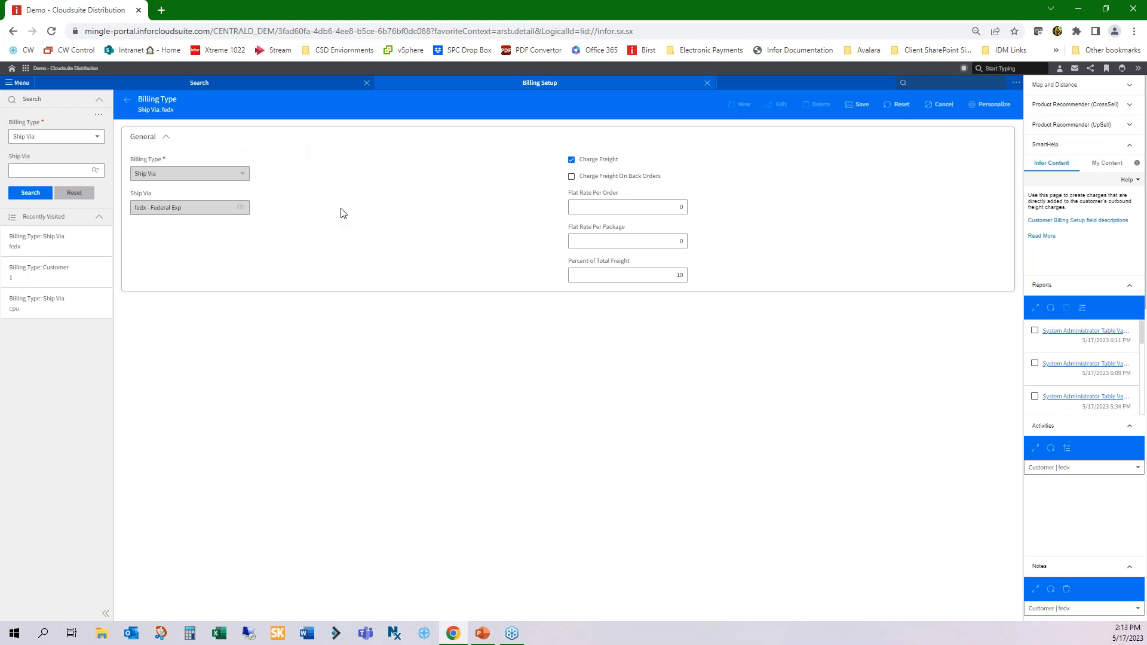
pyautogui.moveTo(642, 273); pyautogui.dragTo(699, 281)
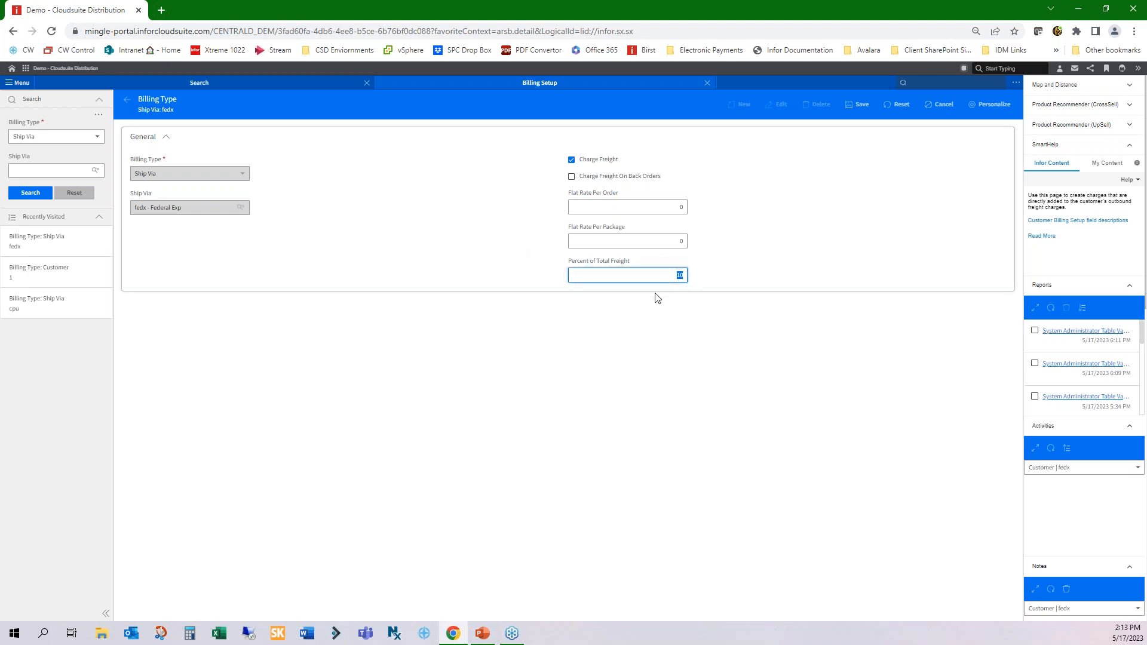
pyautogui.click(707, 84)
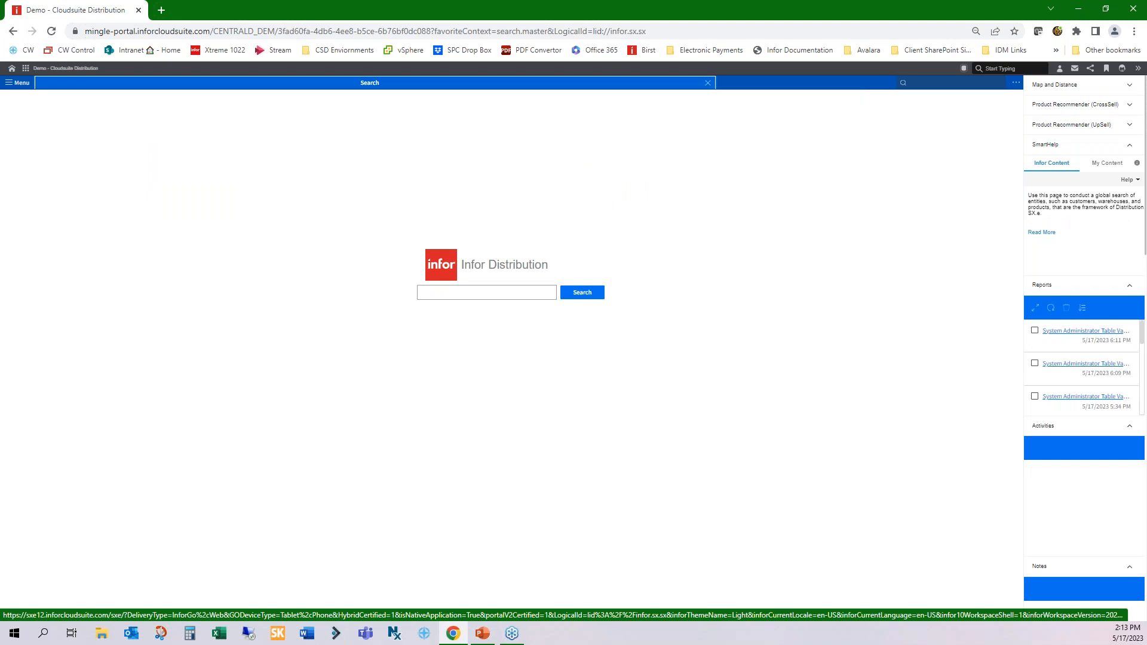
# - Open Customer Setup (arsc) and show the ordering settings of the most recently visited customer
pyautogui.click(945, 86)
pyautogui.write('arsc')
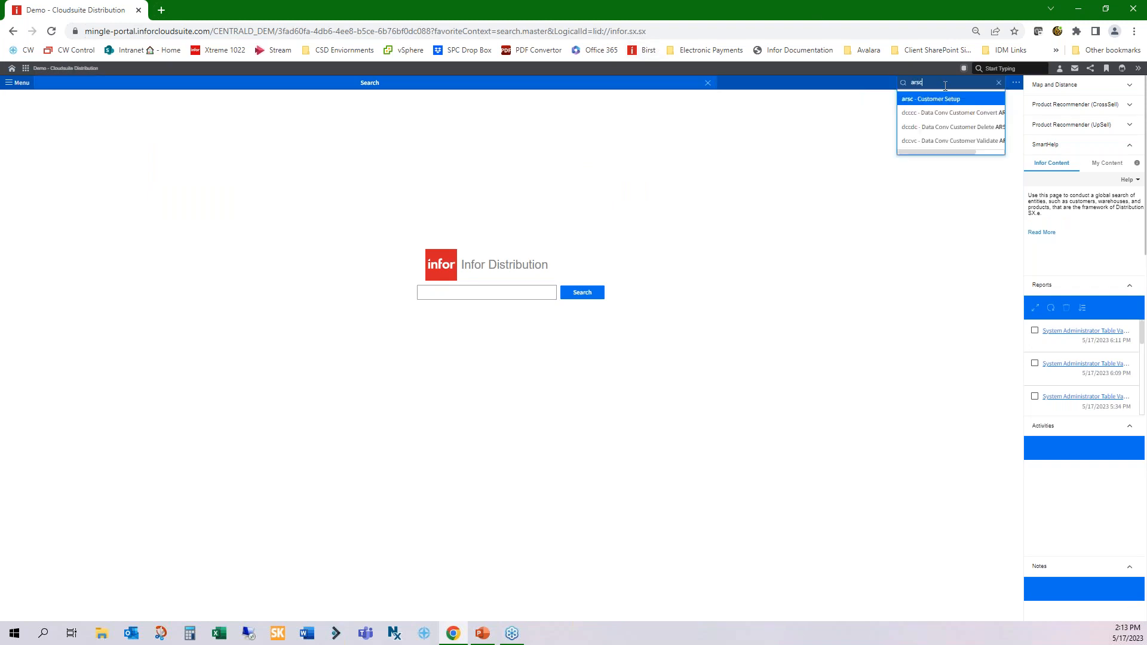
pyautogui.click(940, 99)
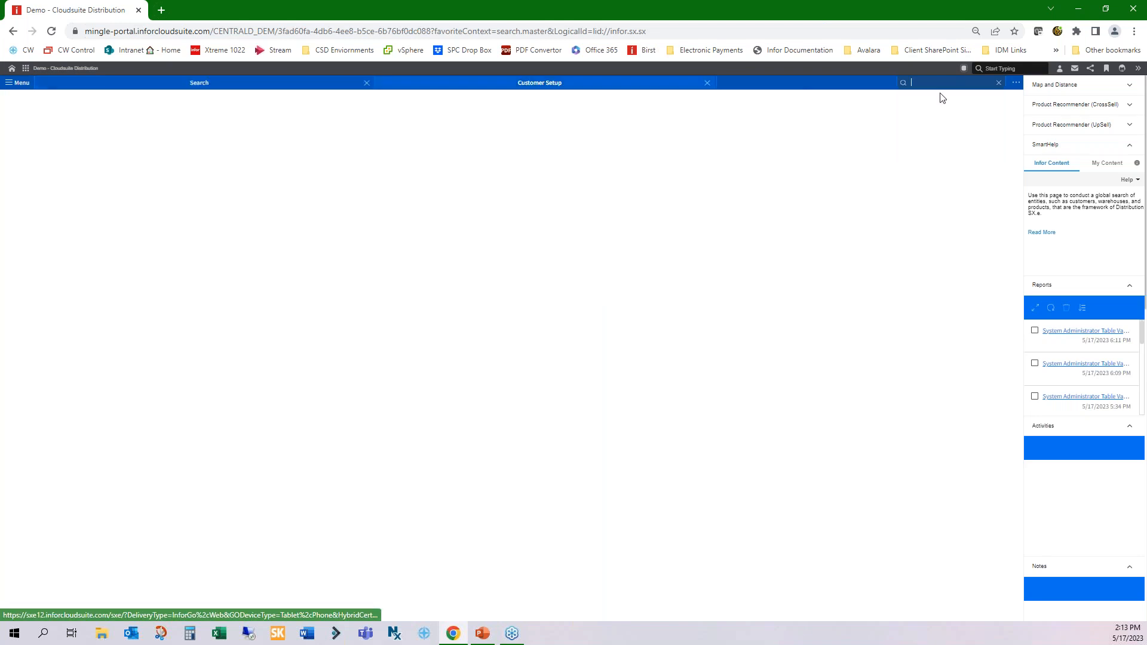
pyautogui.click(36, 261)
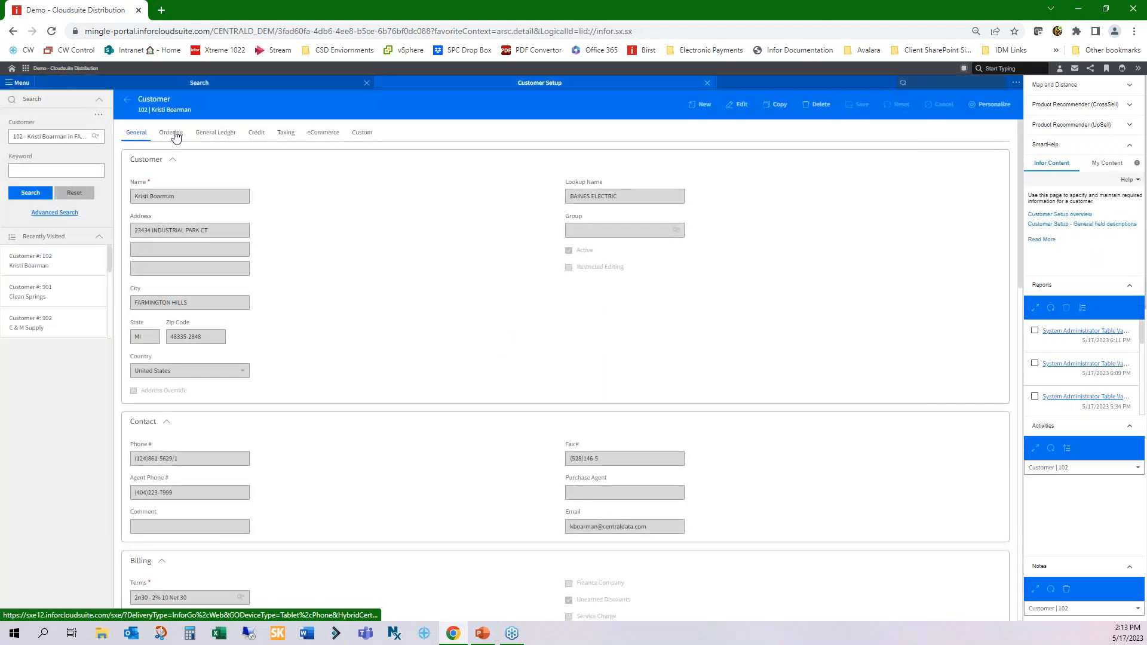
pyautogui.click(172, 132)
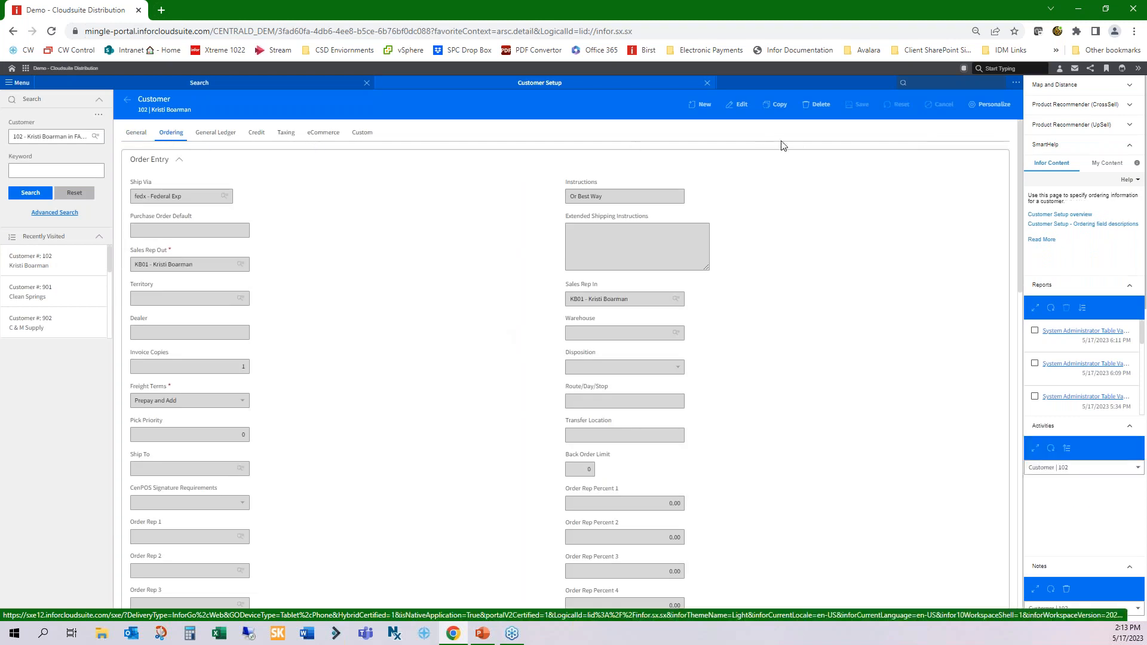
# - Open the customer's ordering settings for editing, review the Freight Terms options, cancel the edit, and close Customer Setup
pyautogui.click(740, 105)
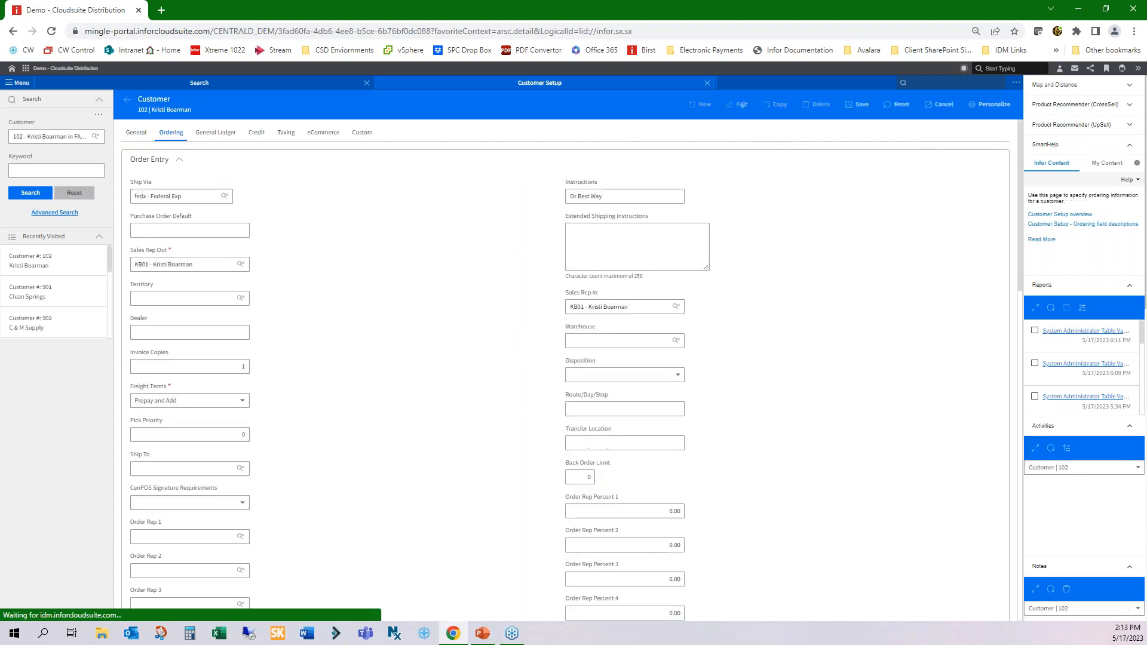
pyautogui.click(242, 401)
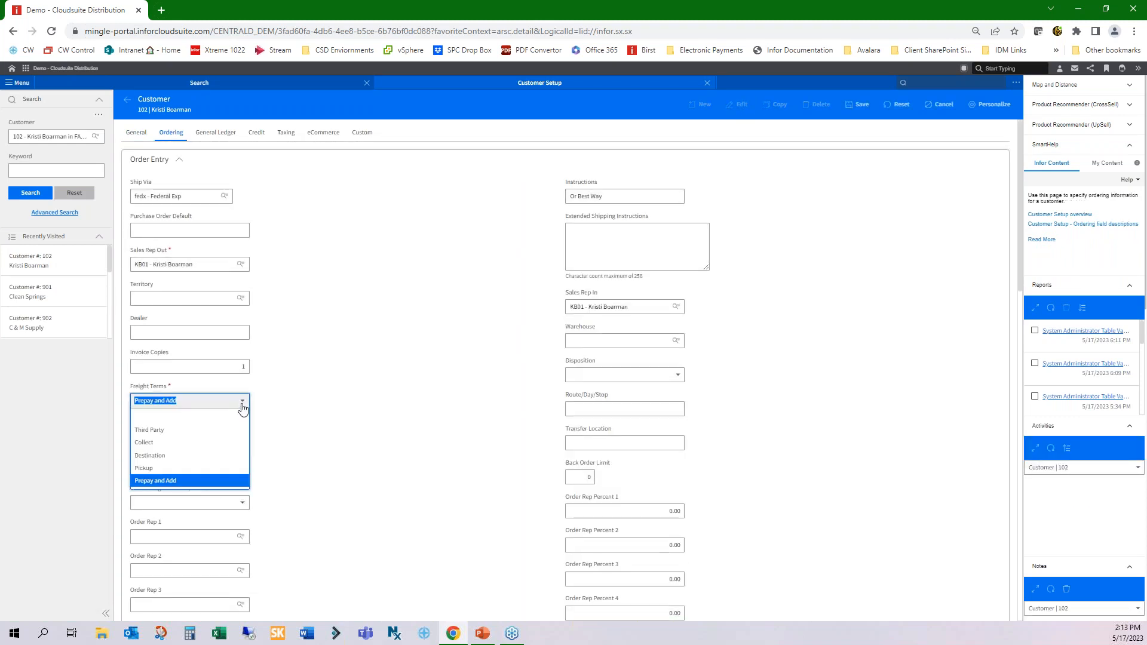
pyautogui.click(206, 481)
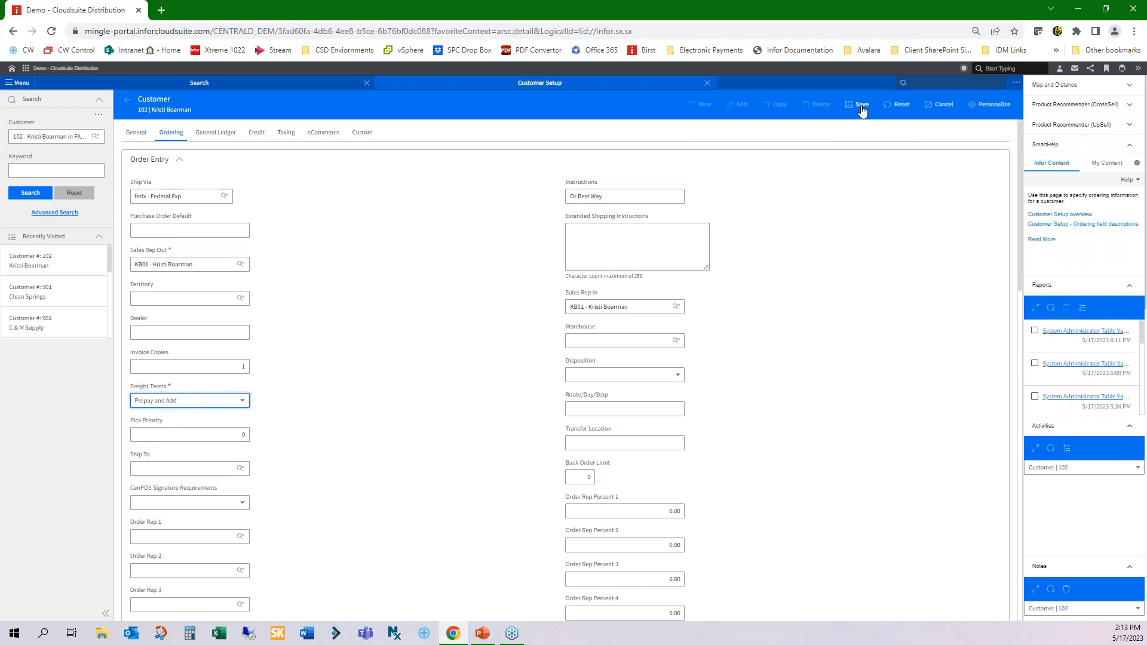
pyautogui.click(941, 104)
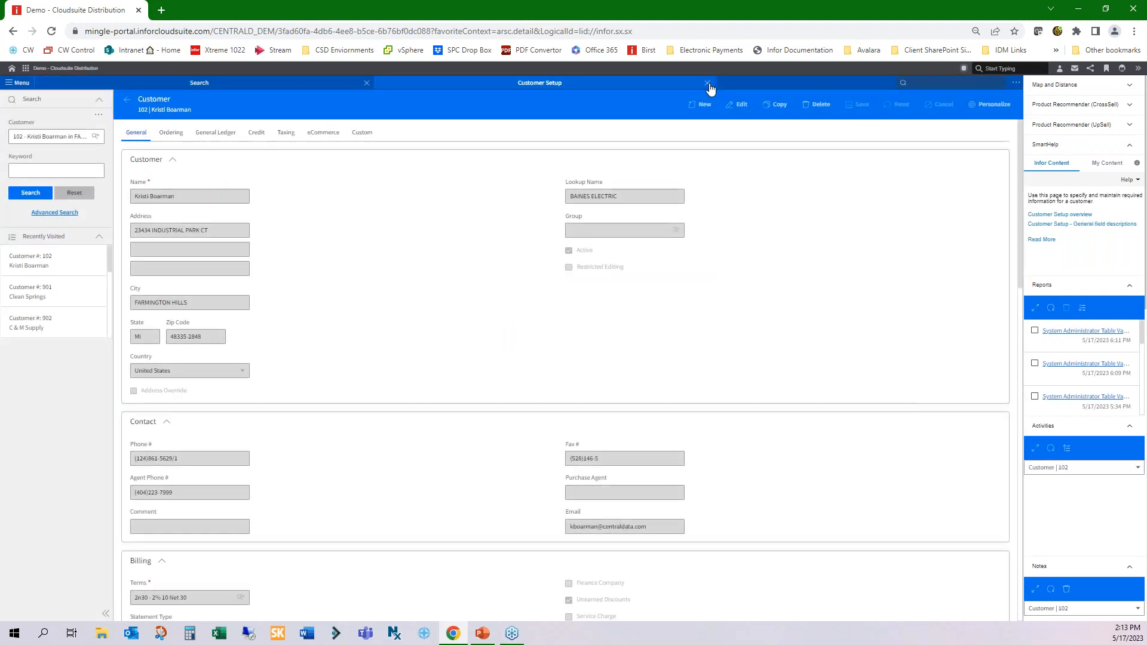
pyautogui.click(707, 83)
# - Open Customer Ship To Setup (arss) and show the ordering settings of the Main Warehouse ship-to
pyautogui.click(931, 83)
pyautogui.write('arss')
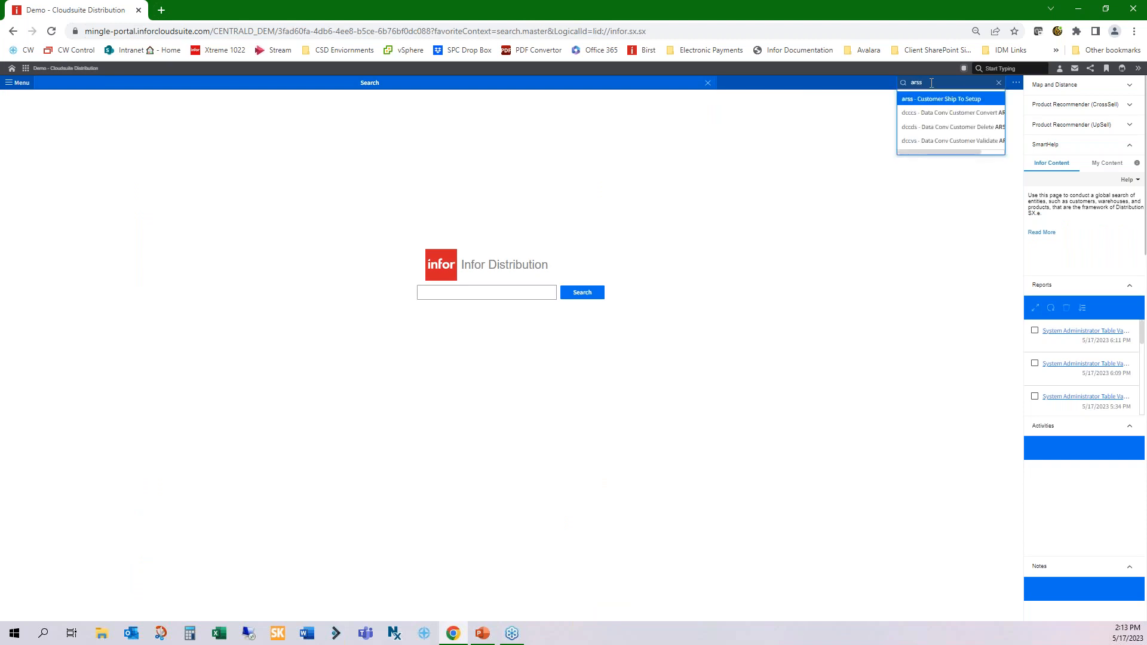
pyautogui.press('Return')
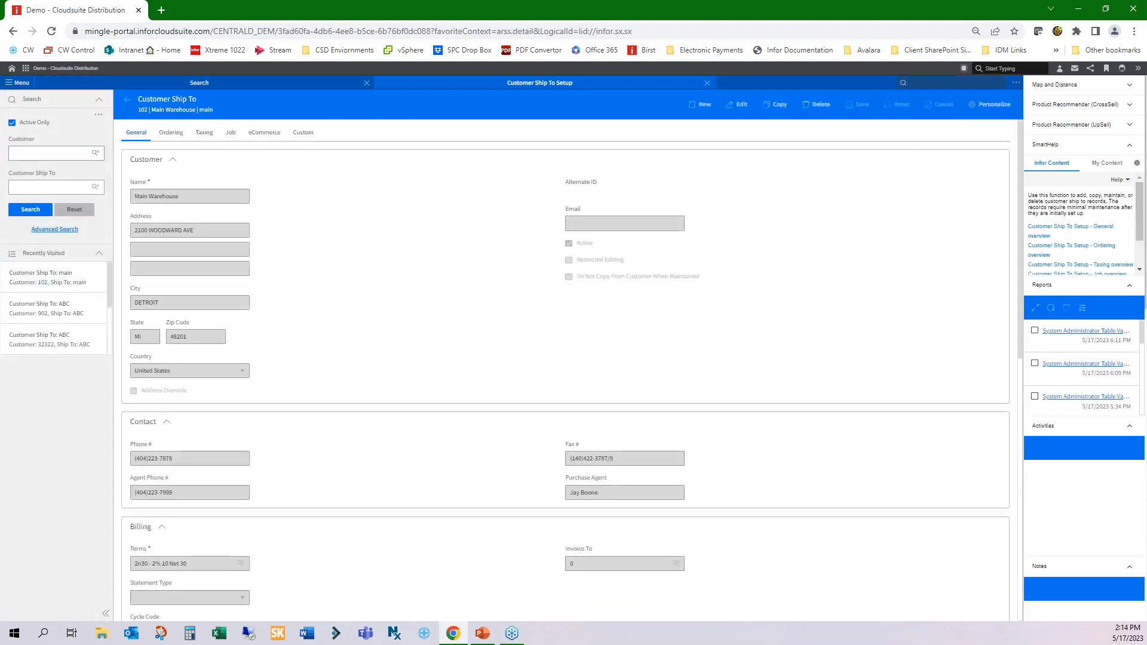
pyautogui.click(171, 132)
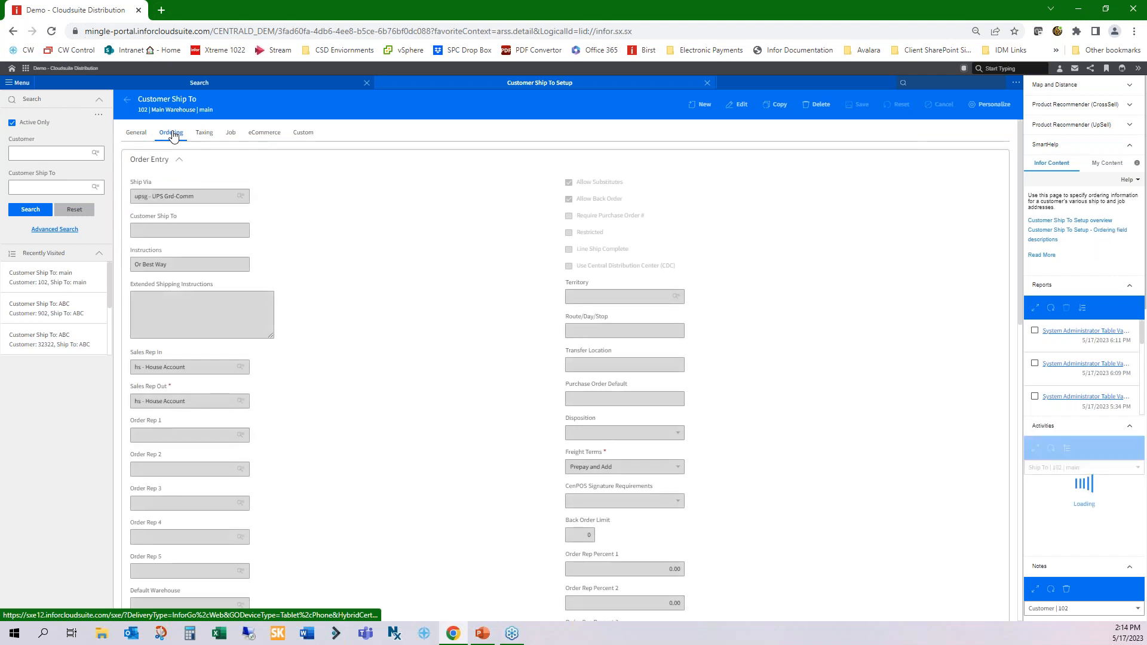
# - Edit the Main Warehouse ship-to's ordering settings, keep Freight Terms at Prepay and Add, and save the record
pyautogui.click(739, 106)
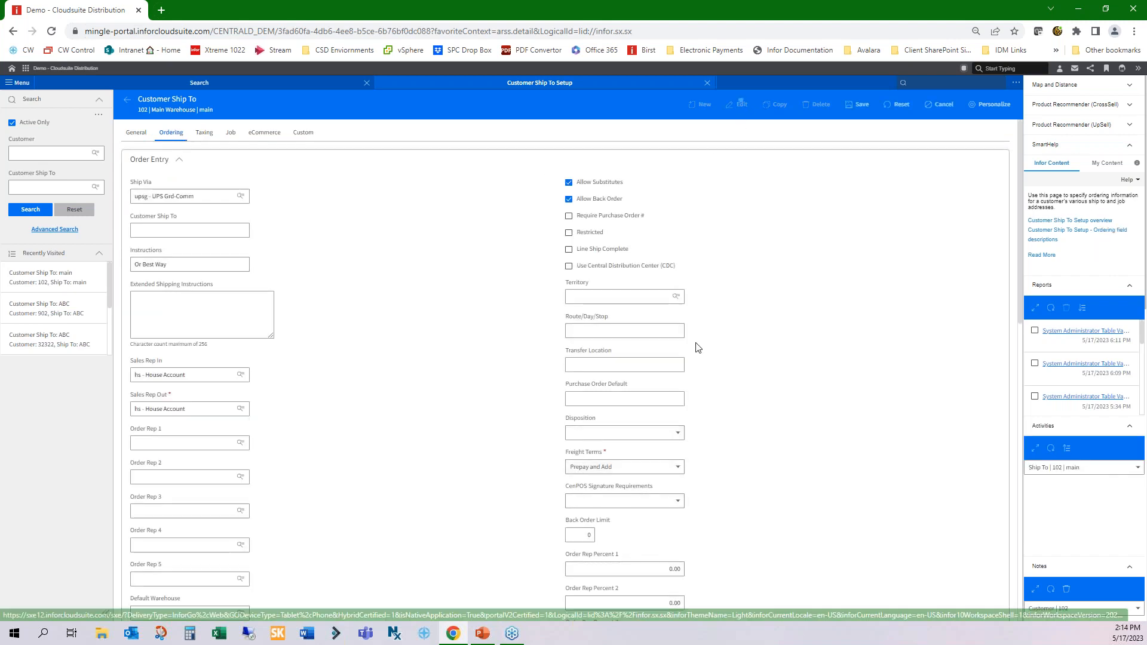
pyautogui.click(660, 467)
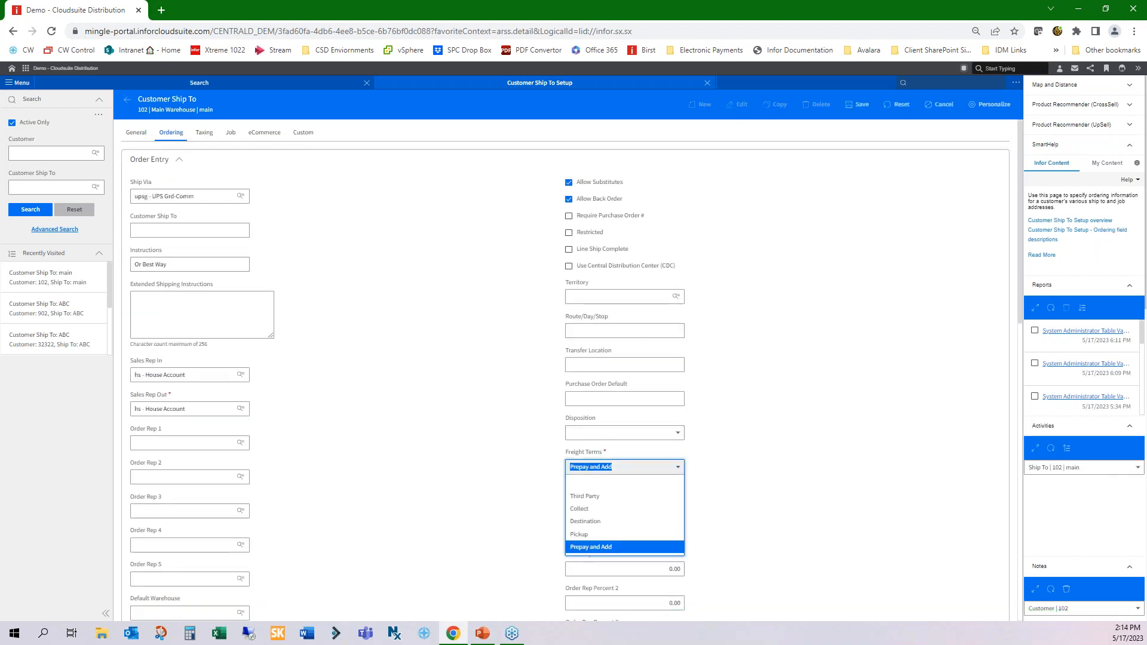
pyautogui.click(638, 548)
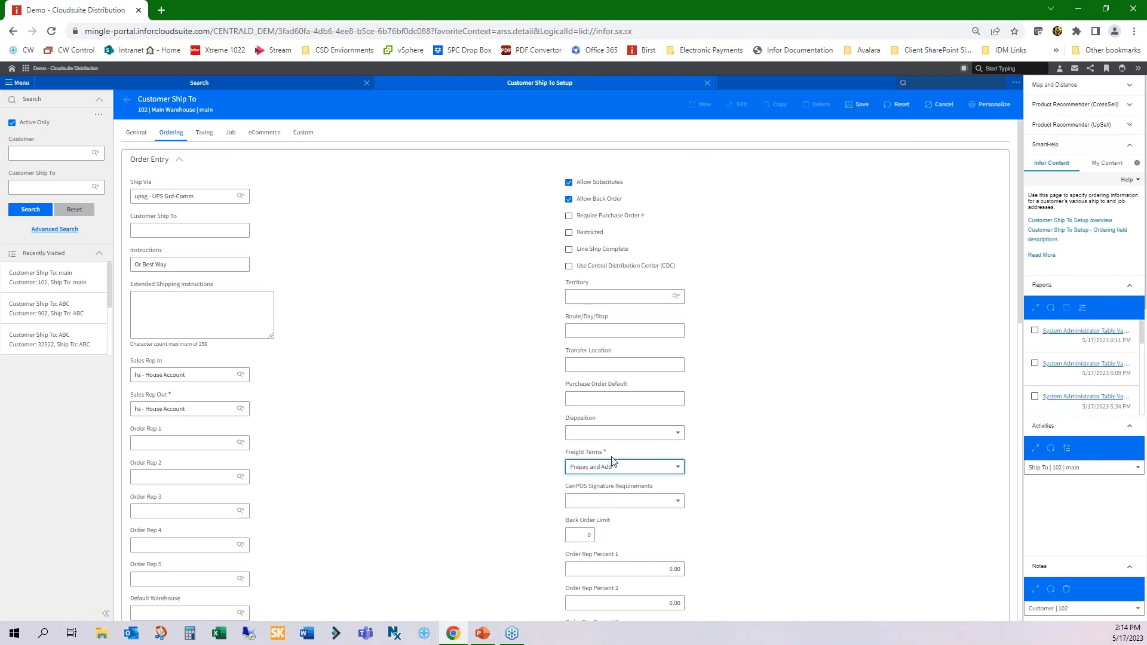
pyautogui.click(862, 105)
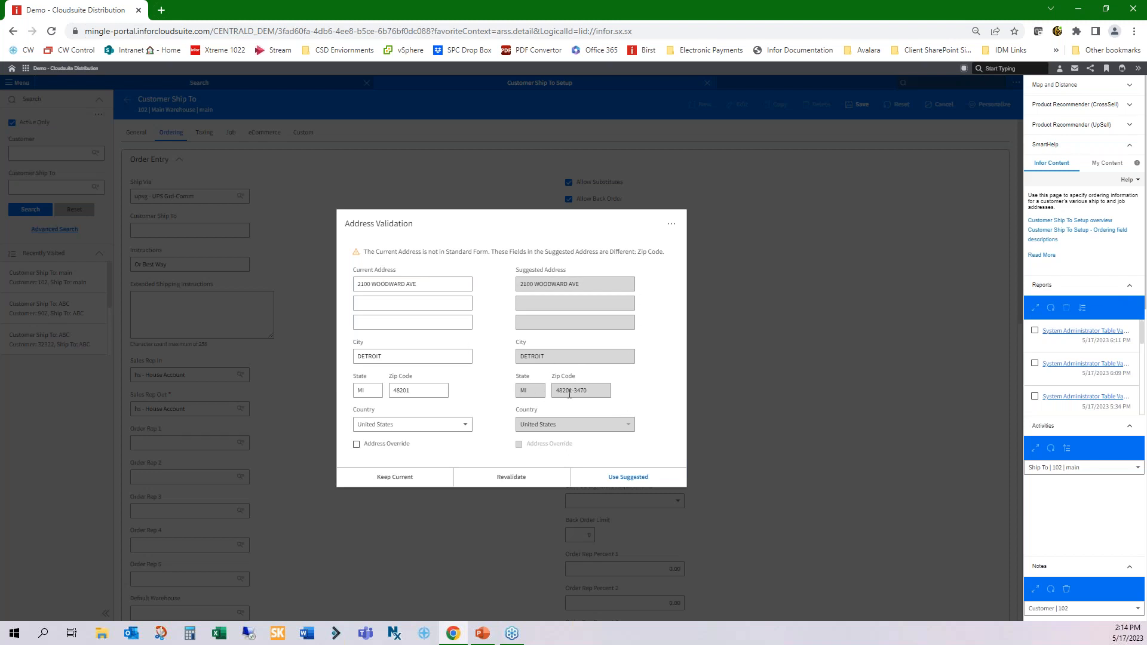
# - Accept the suggested address with the extended zip code in Address Validation and close Customer Ship To Setup
pyautogui.moveTo(592, 391); pyautogui.dragTo(571, 391)
pyautogui.click(635, 479)
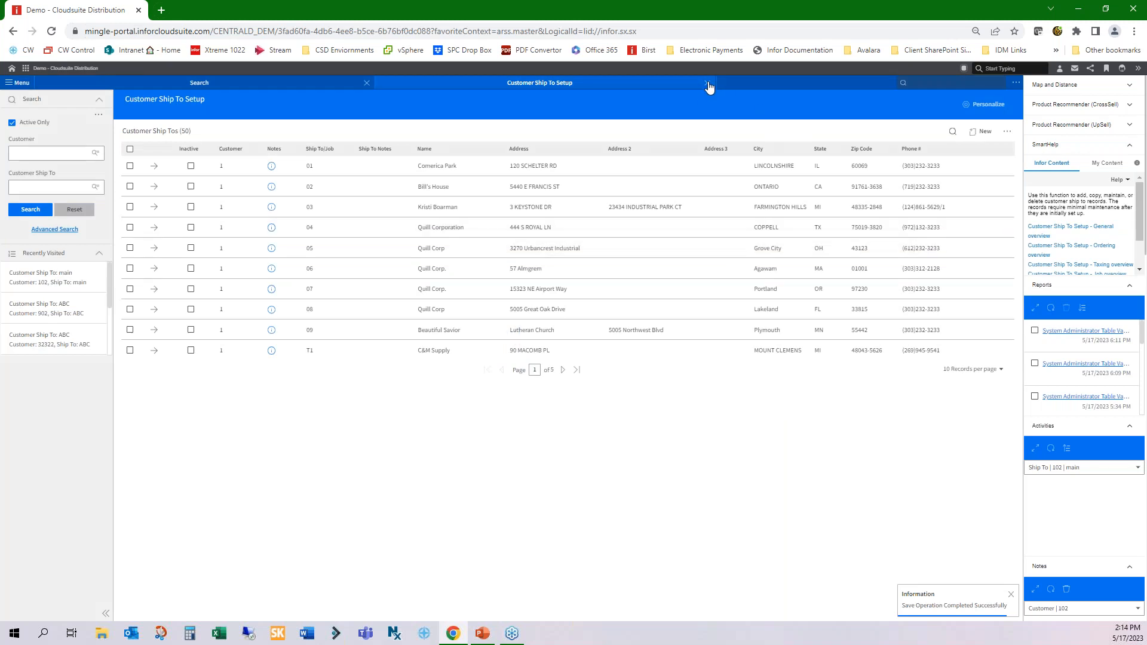
pyautogui.click(707, 83)
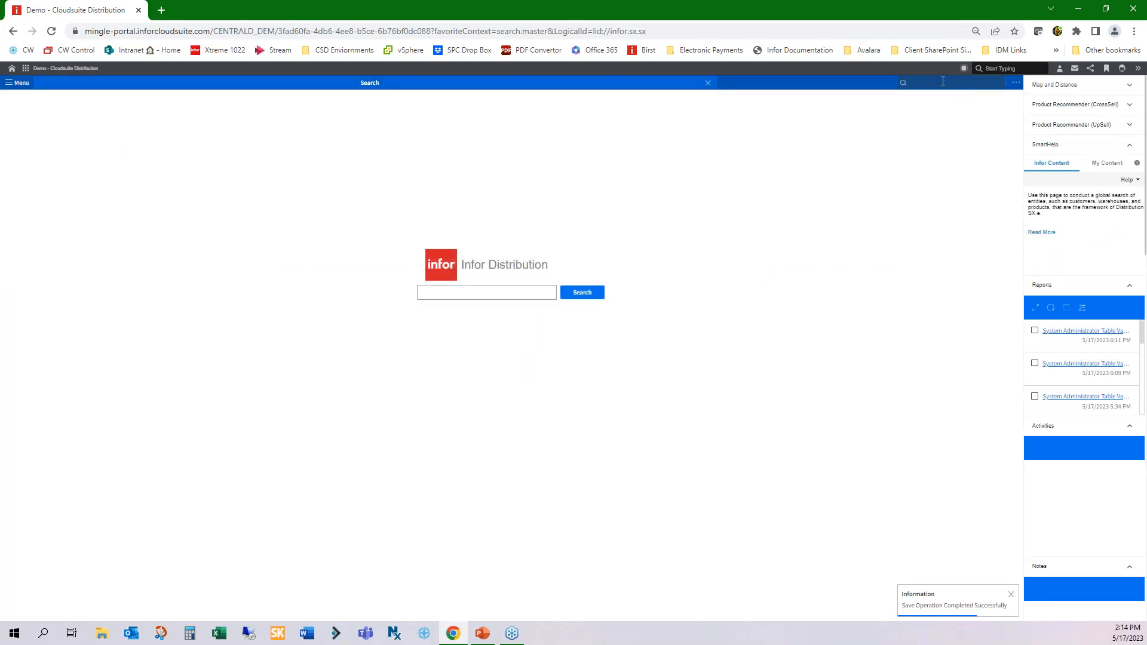
# - Open Vendor Setup (apsv) and show the ordering settings of Cascade Wholesale Hardware
pyautogui.press('Return')
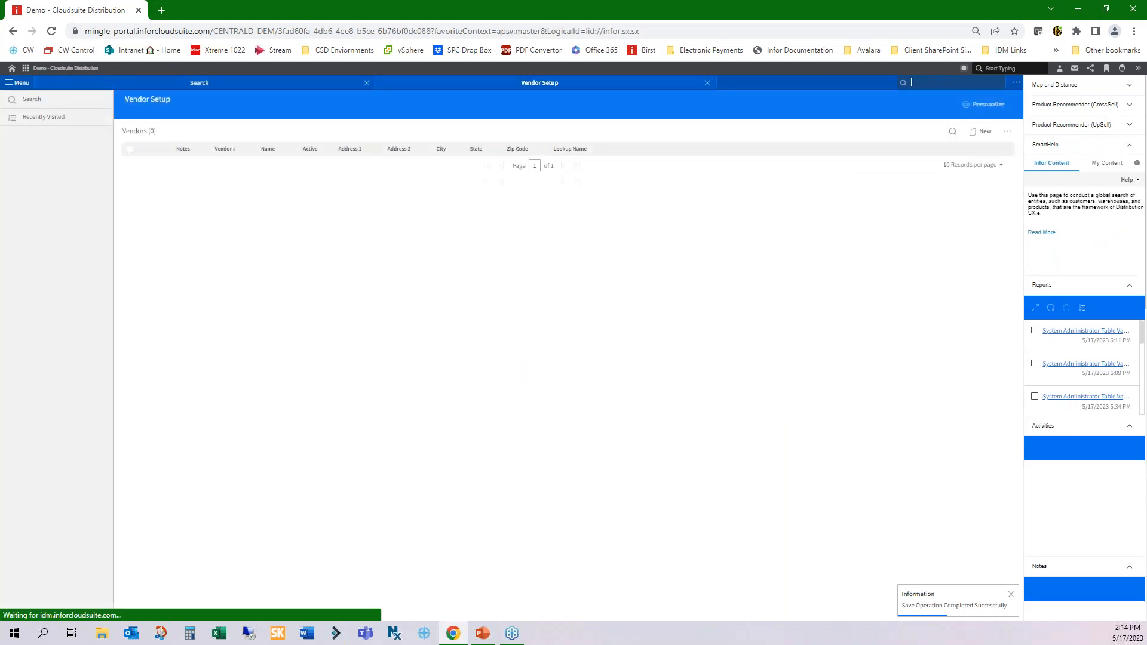
pyautogui.click(58, 224)
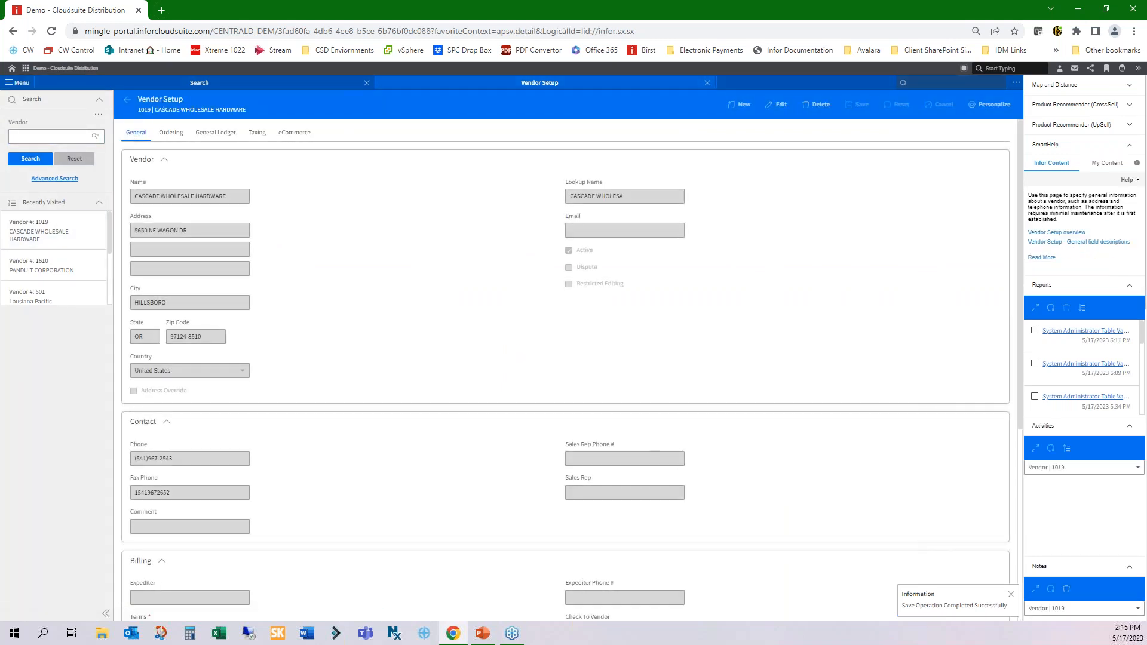
pyautogui.click(171, 133)
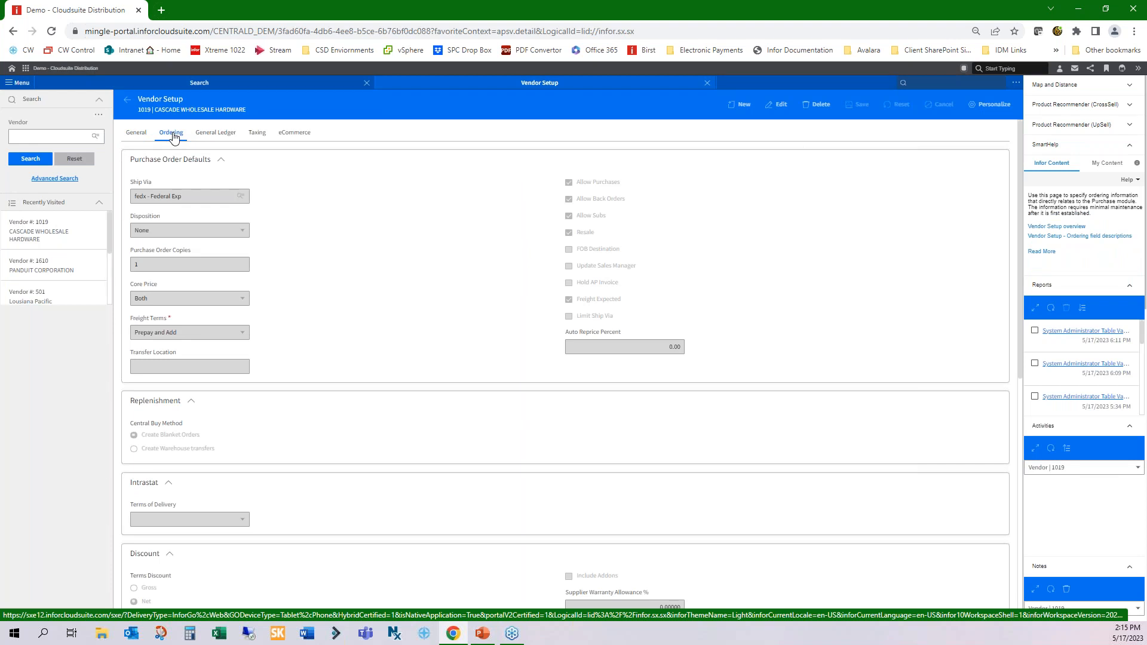
# - Open the vendor's ordering settings for editing, review the Freight Terms options, cancel the edit, and close Vendor Setup
pyautogui.click(778, 104)
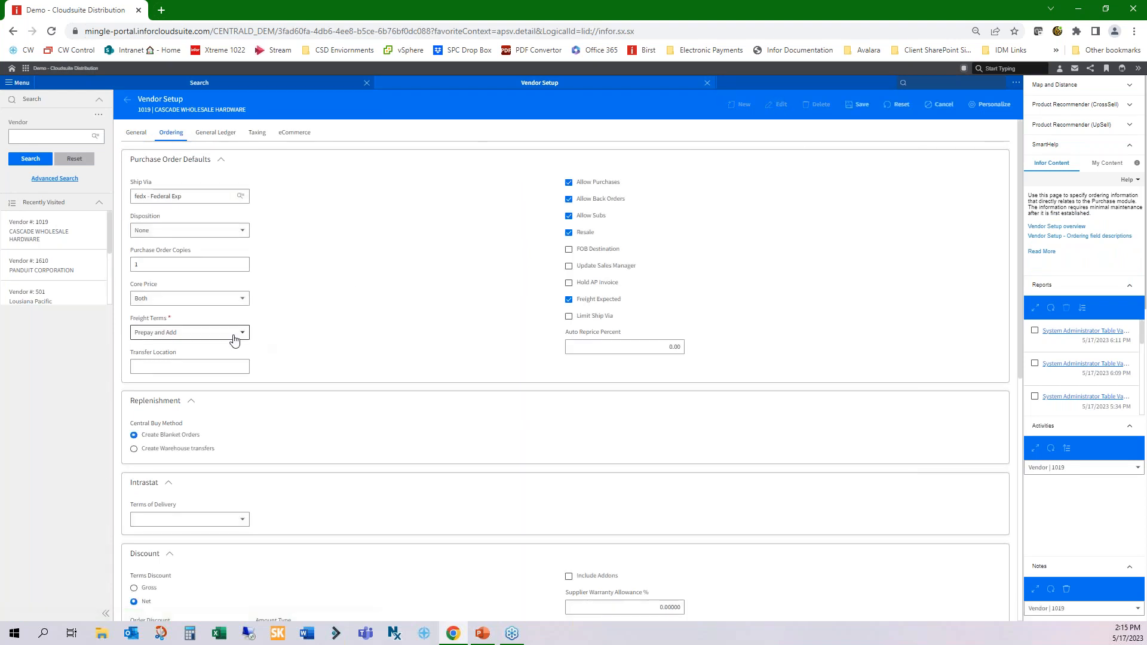
pyautogui.click(234, 339)
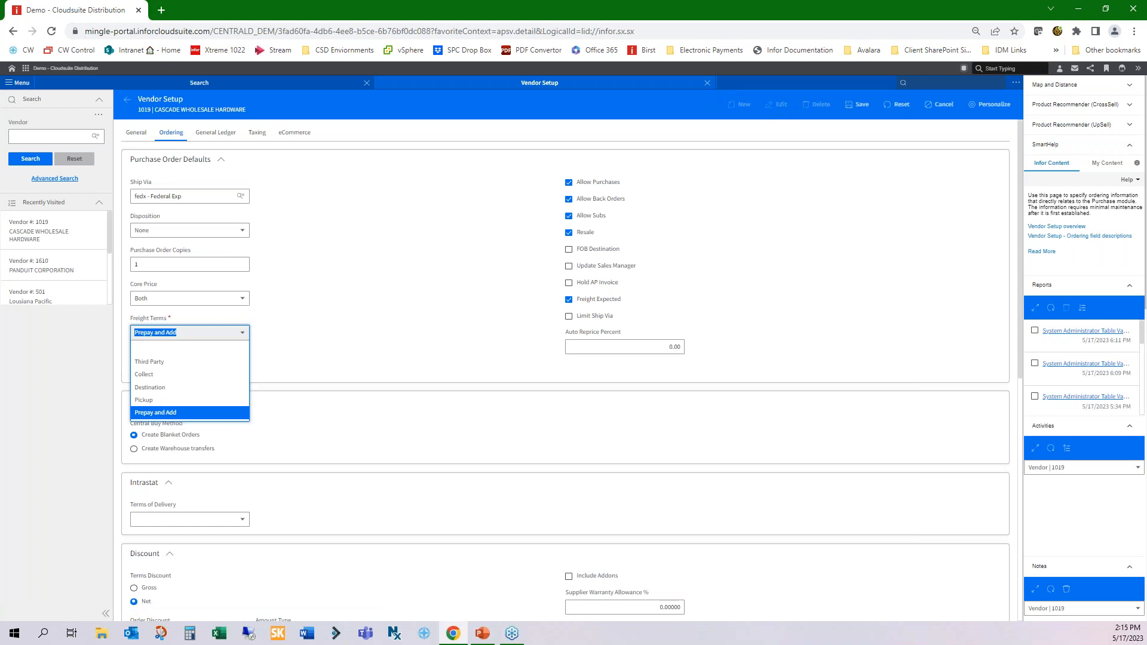
pyautogui.click(292, 332)
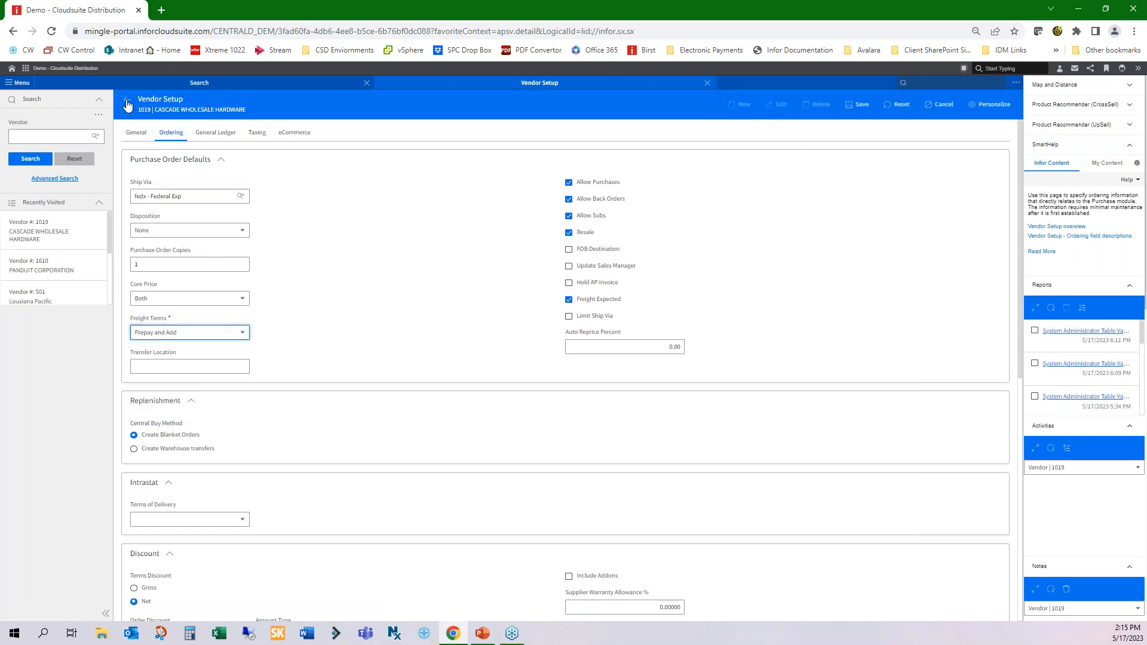
pyautogui.click(947, 106)
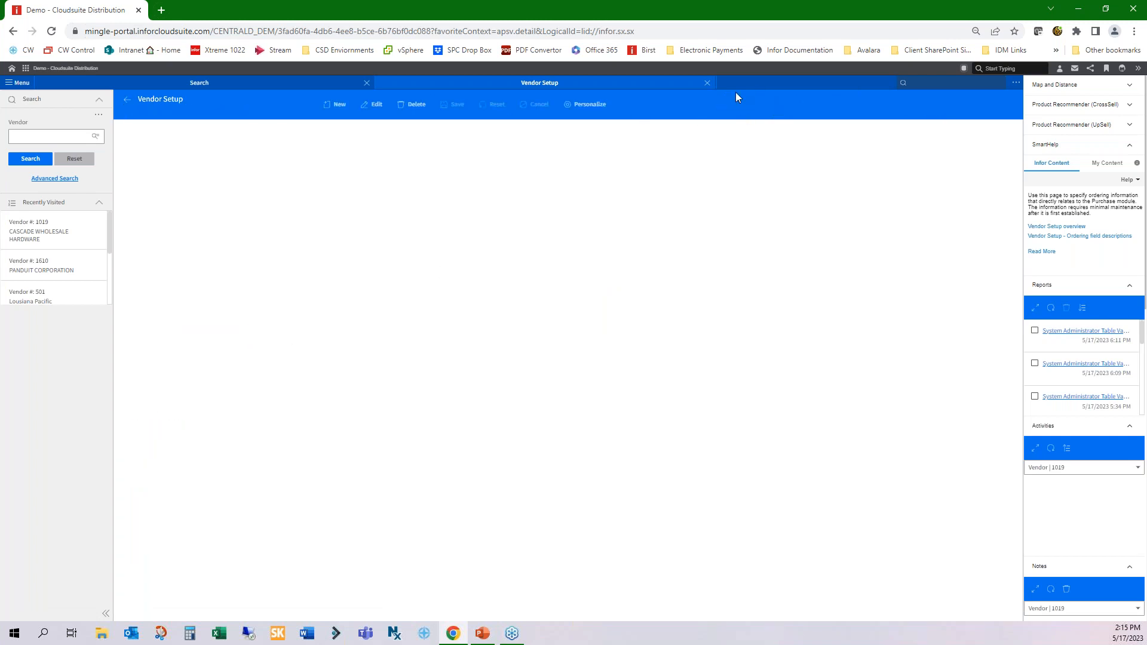
pyautogui.click(707, 82)
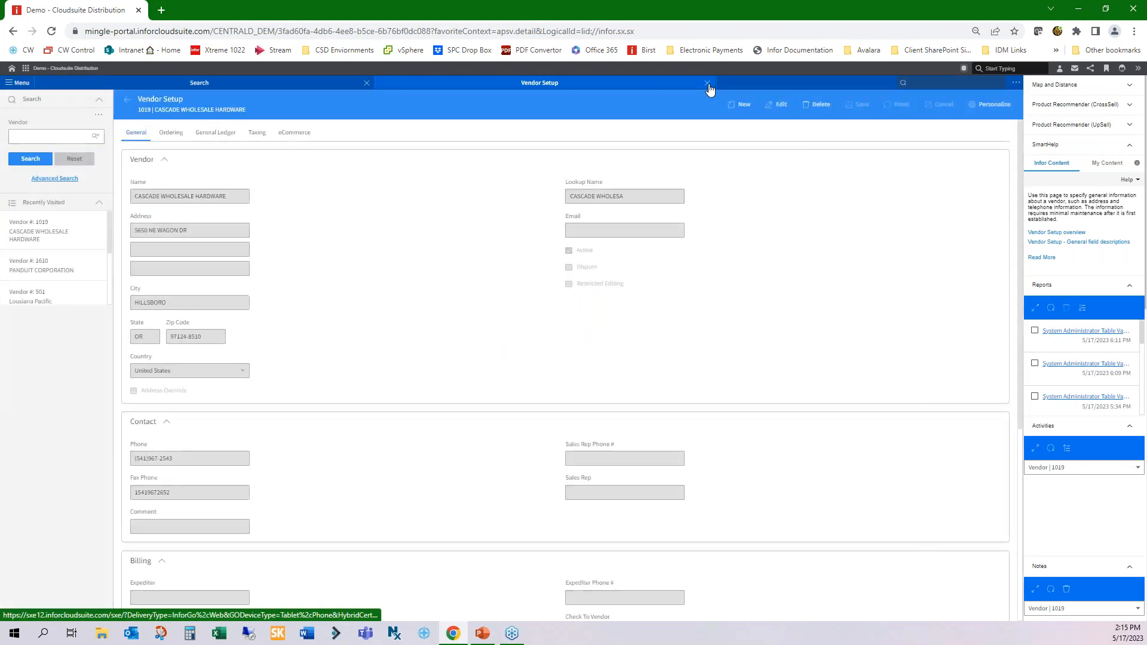
# - Open Ship From Setup (apss) and put the Cascade Wholesale Hardware ship-from record into edit mode
pyautogui.click(929, 85)
pyautogui.write('apss')
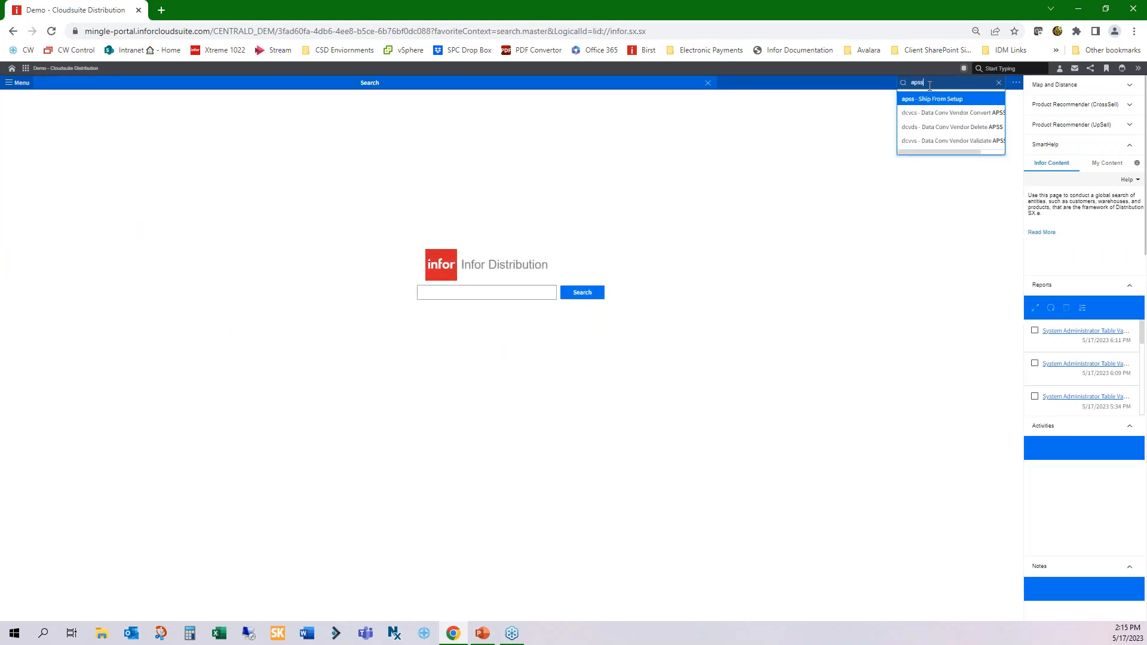
pyautogui.press('Return')
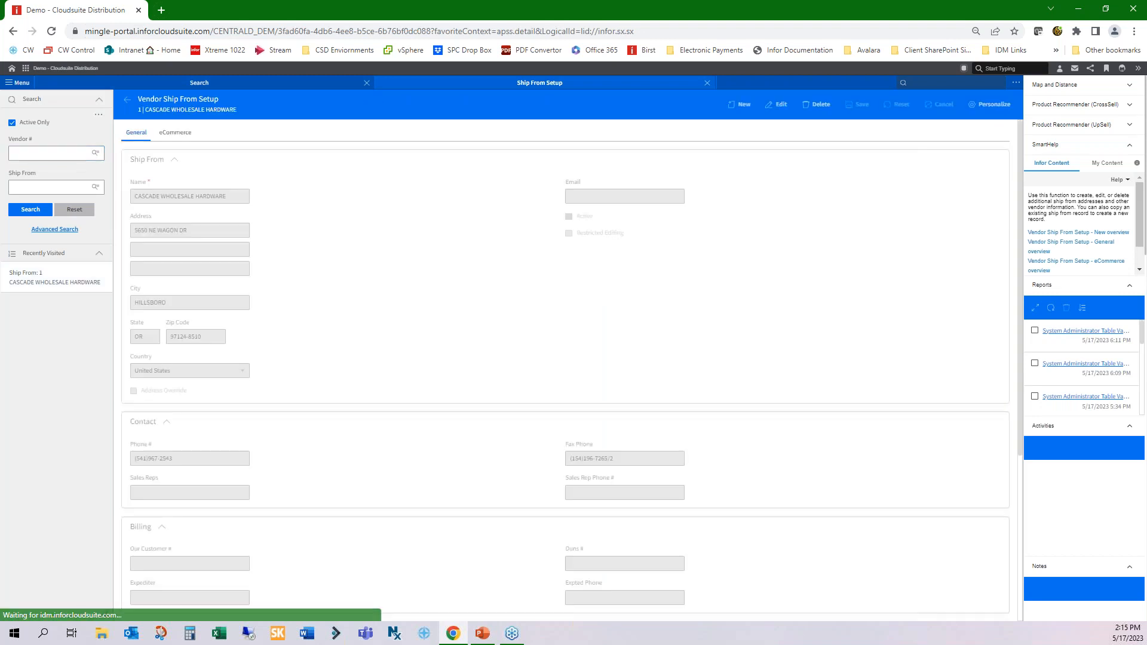
pyautogui.click(777, 106)
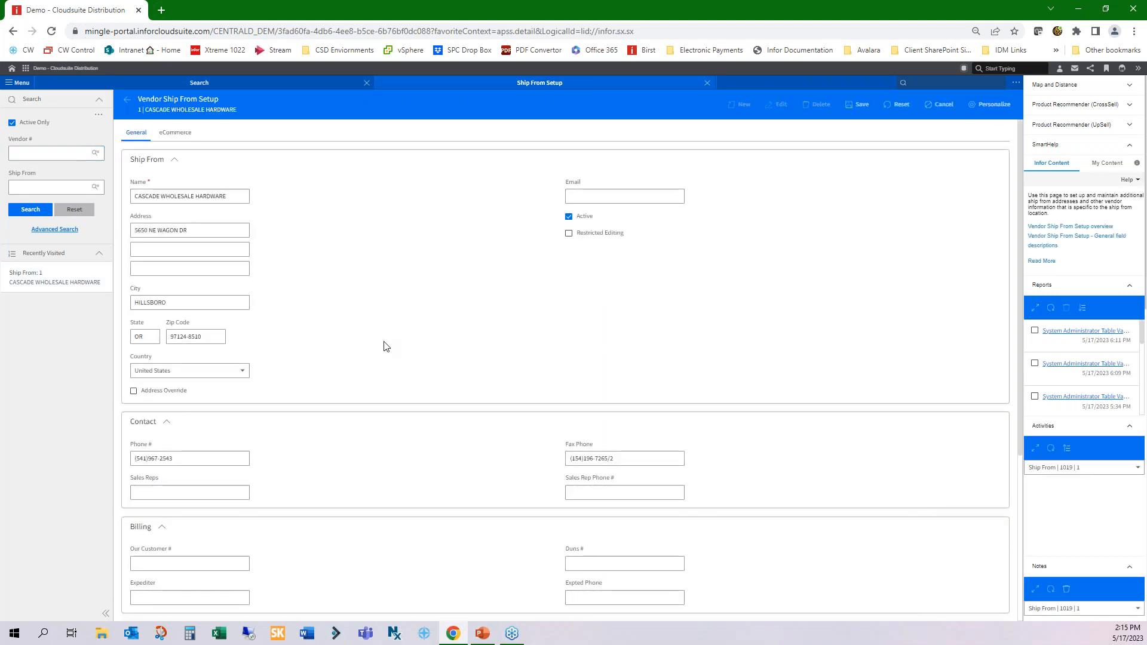
# - Select Prepay and Add as the ship-from record's Freight Terms, save it, and close Ship From Setup
pyautogui.scroll(-4, 383, 346)
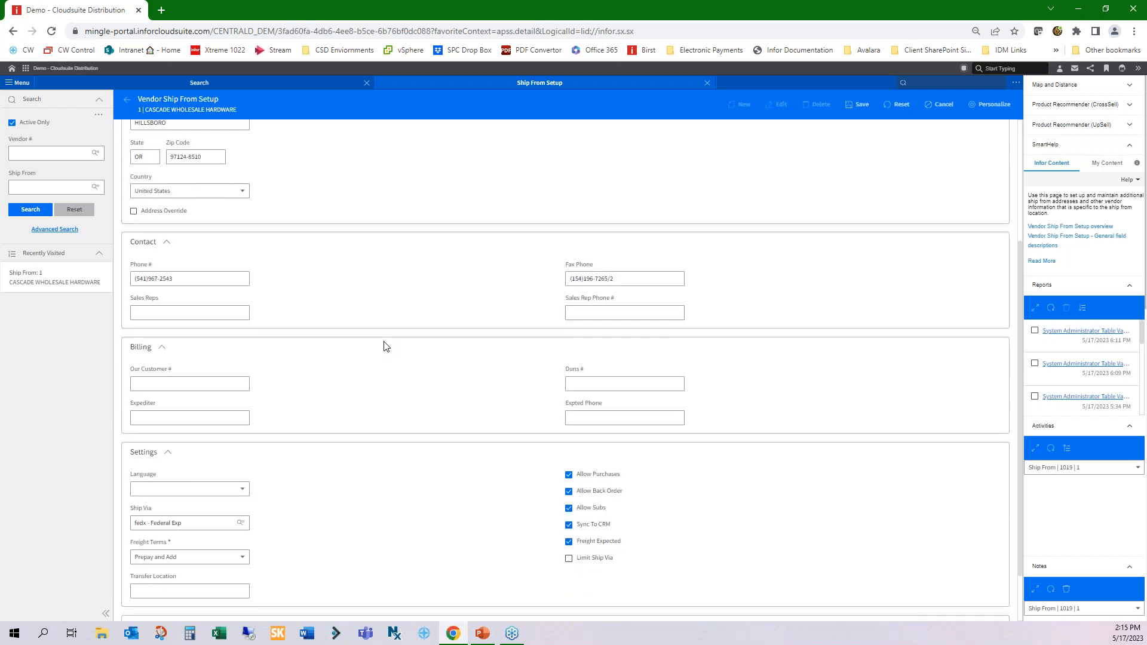
pyautogui.click(242, 496)
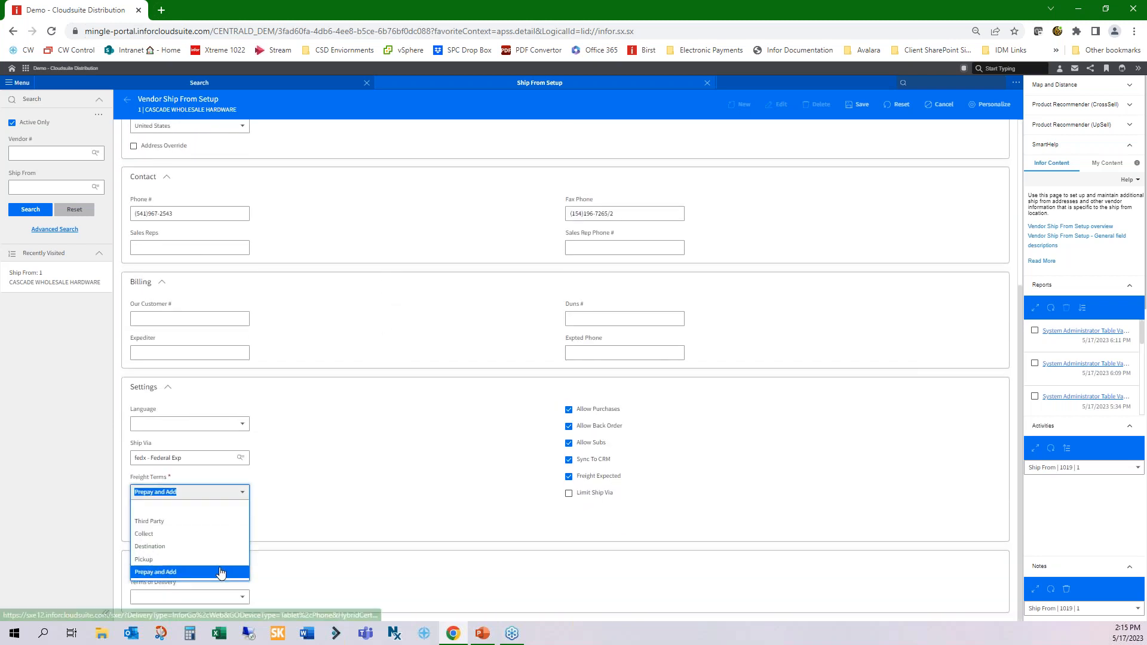
pyautogui.click(222, 573)
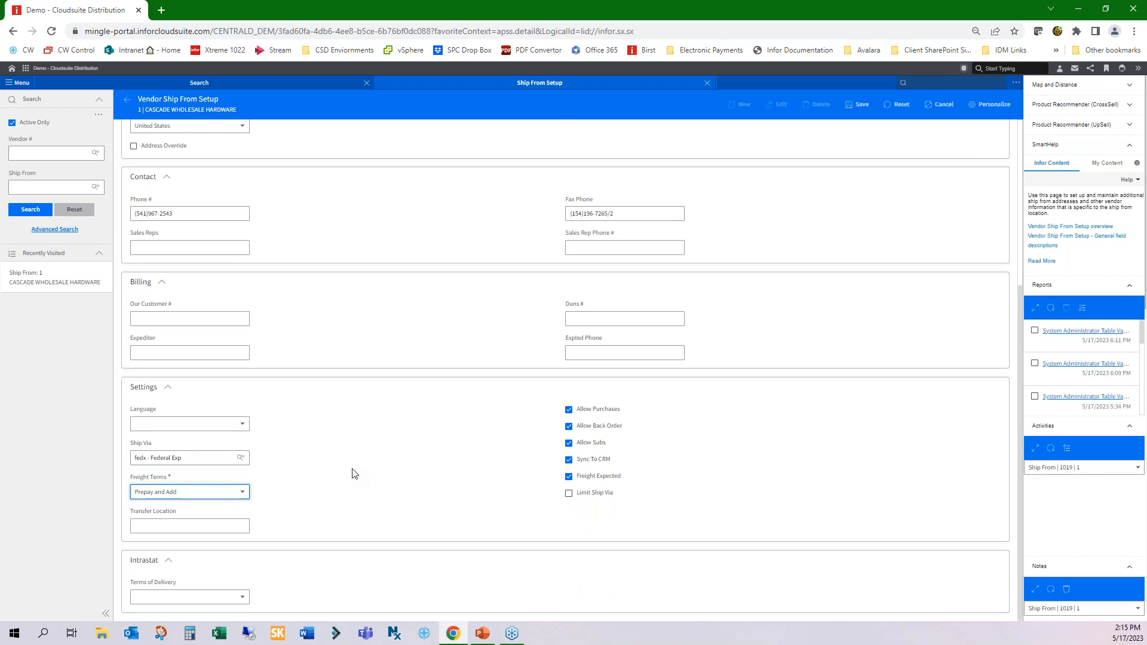
pyautogui.click(866, 106)
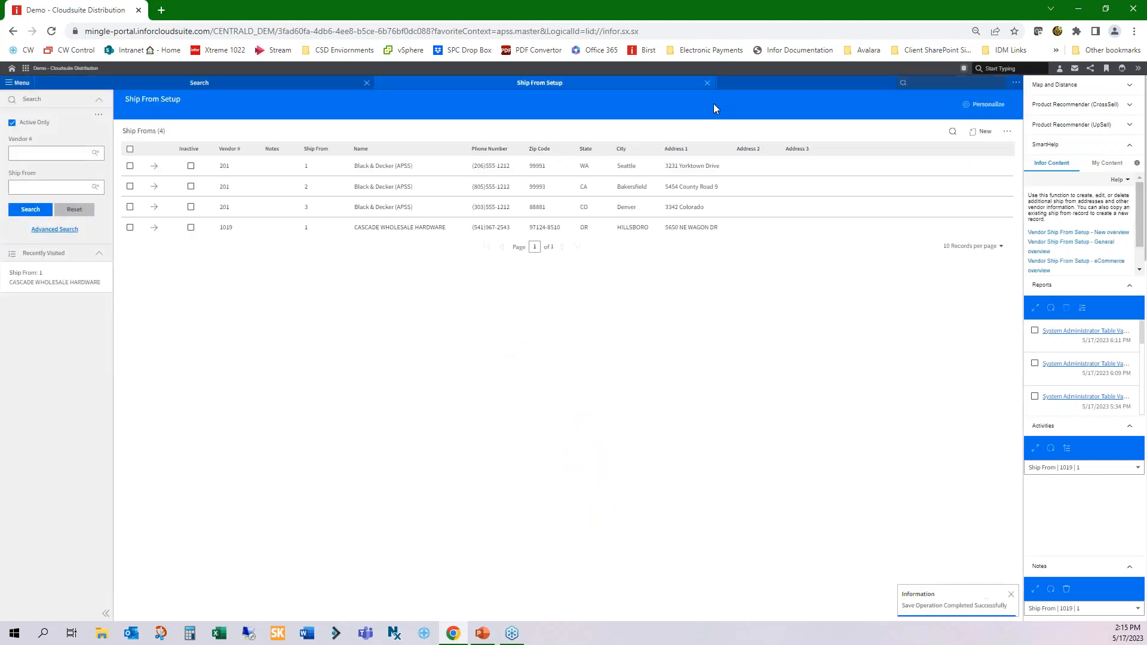
pyautogui.click(708, 83)
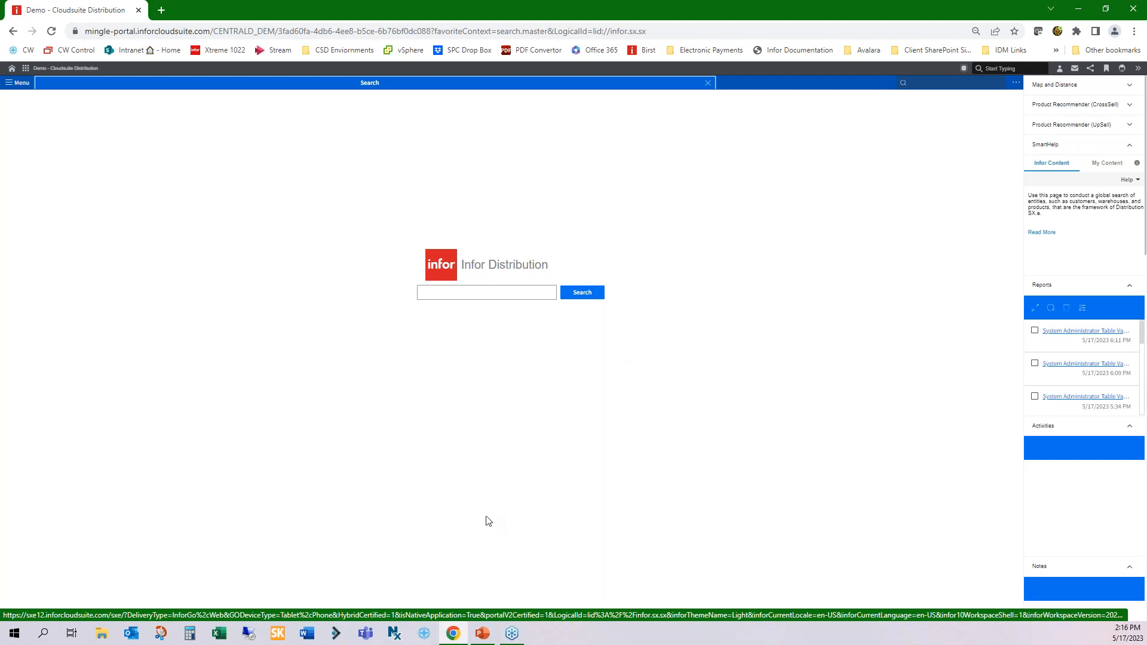
# - Review the Activation & Setups slide in PowerPoint, return to the browser, and open Order Entry (oeet)
pyautogui.click(484, 636)
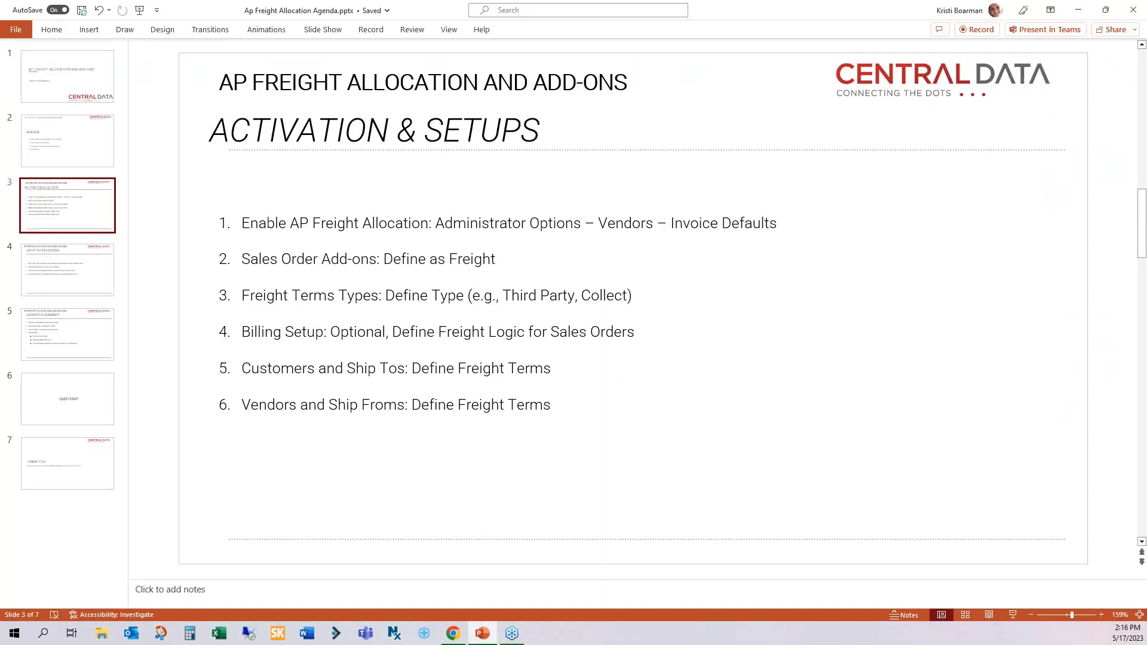
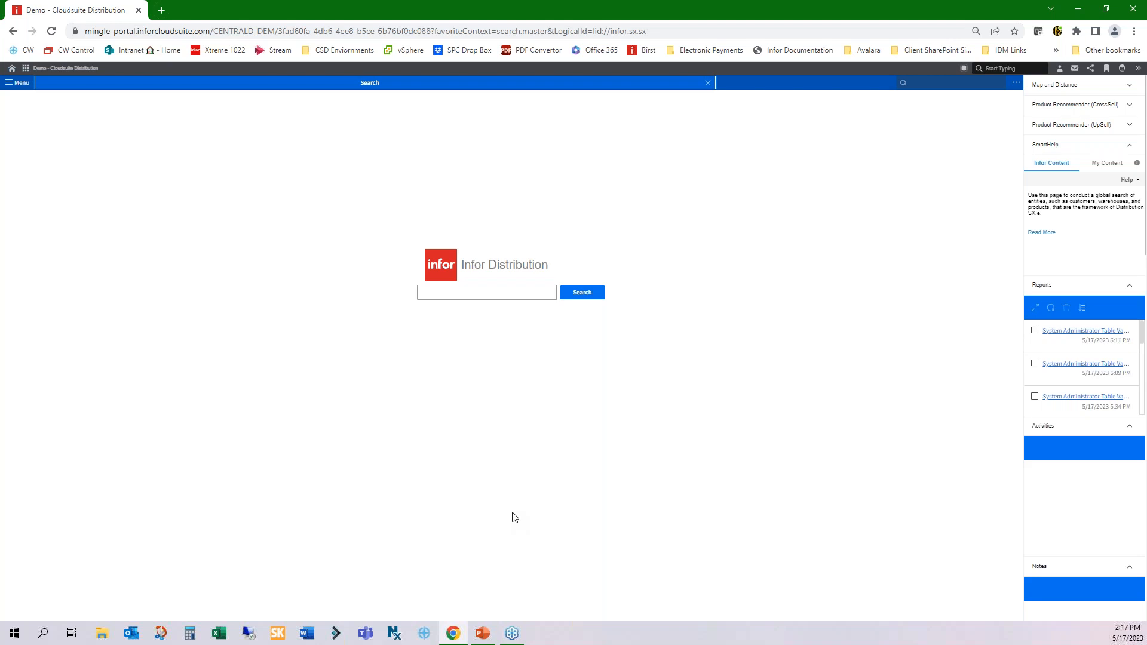
pyautogui.click(917, 85)
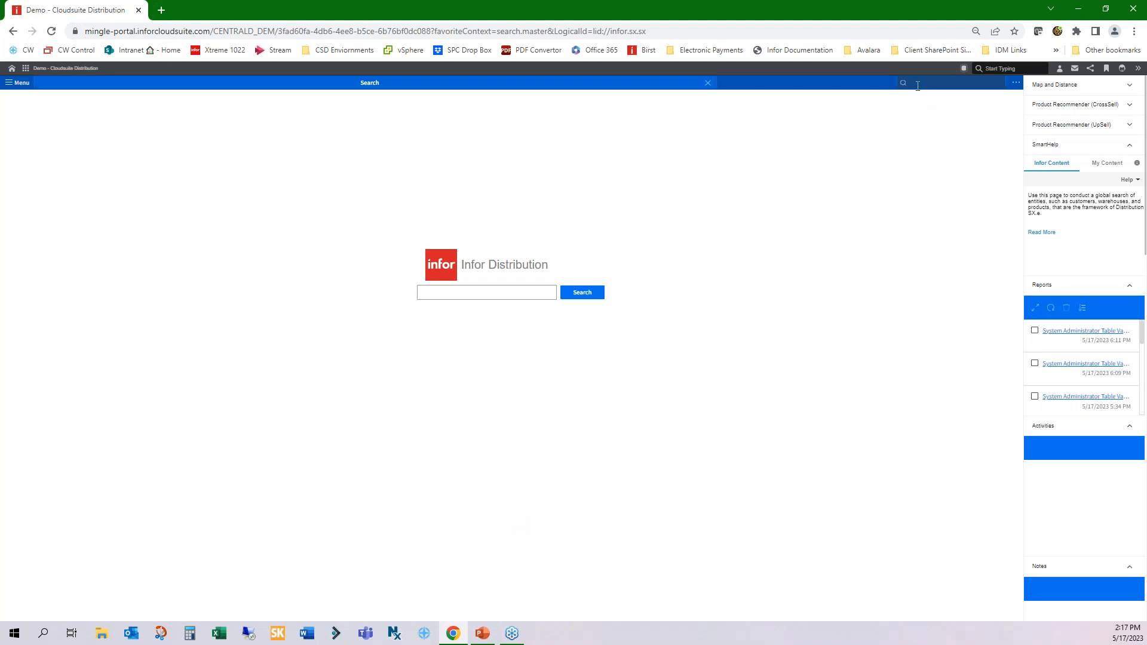
pyautogui.write('oeet')
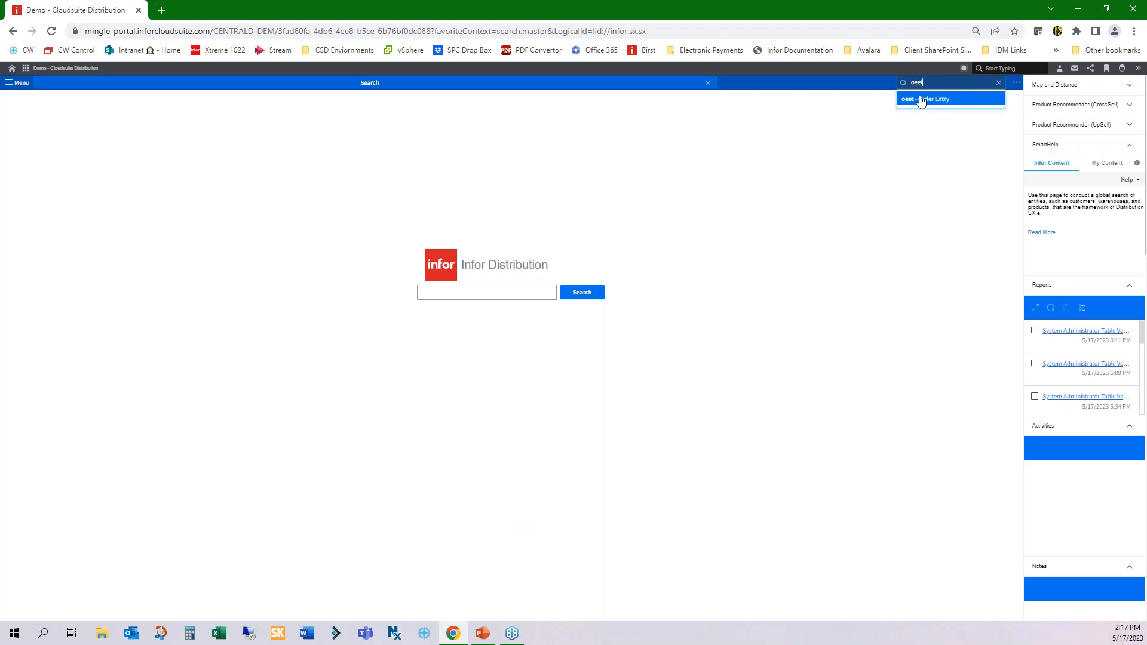
pyautogui.click(921, 101)
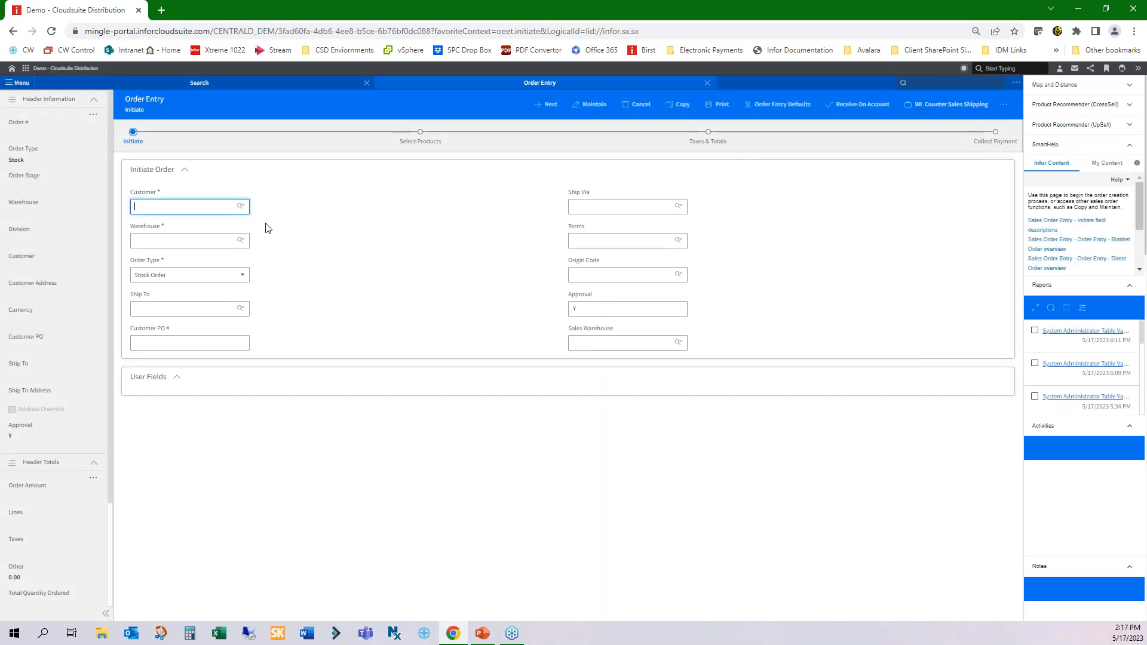
# - Initiate a stock order for the demo customer from warehouse 01 - Main Warehouse and continue to product selection
pyautogui.click(181, 203)
pyautogui.click(187, 225)
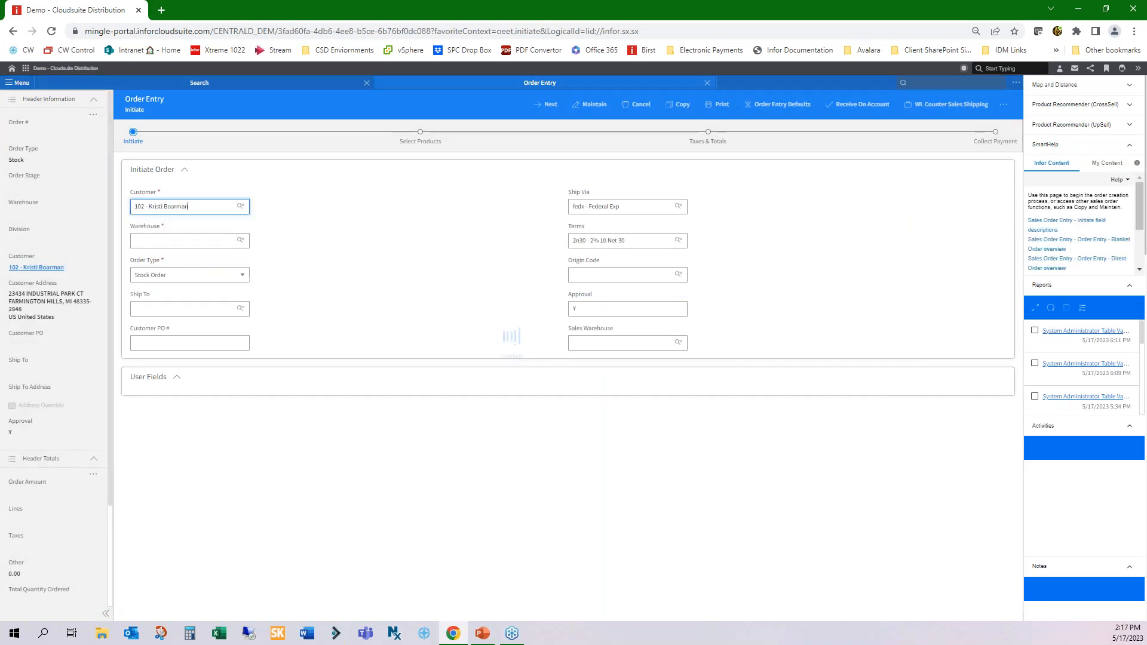
pyautogui.click(177, 240)
pyautogui.click(169, 258)
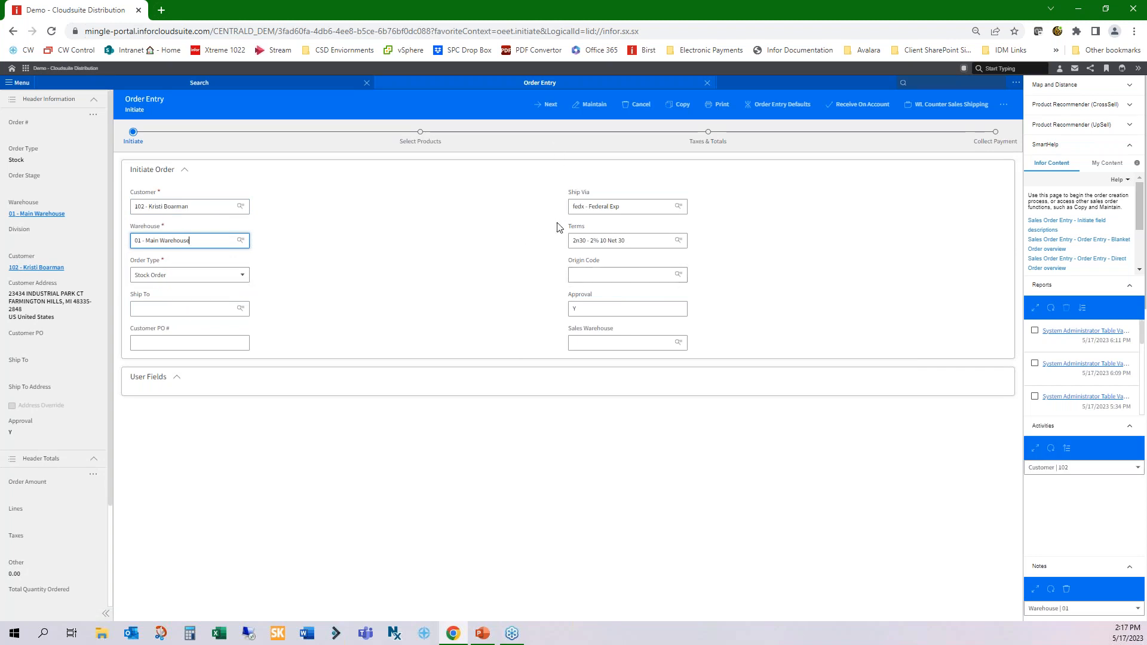
pyautogui.click(550, 106)
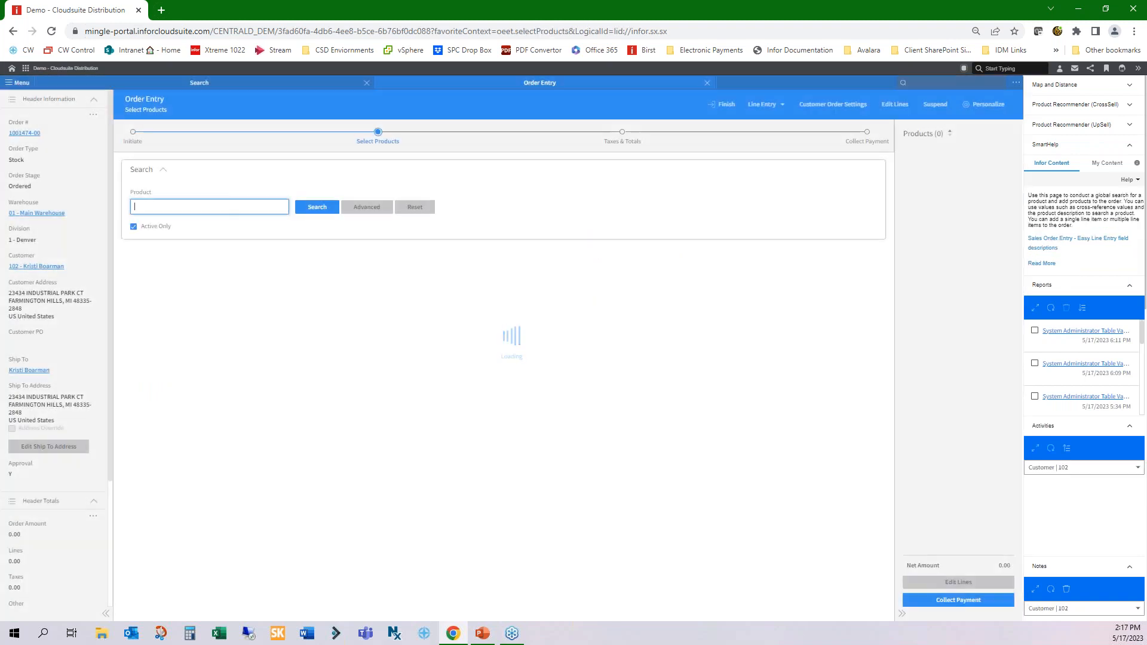
# - In the order's customer order settings, review the Freight Outbound and Inbound options and set Freight Terms to PKUP - Pickup
pyautogui.click(814, 109)
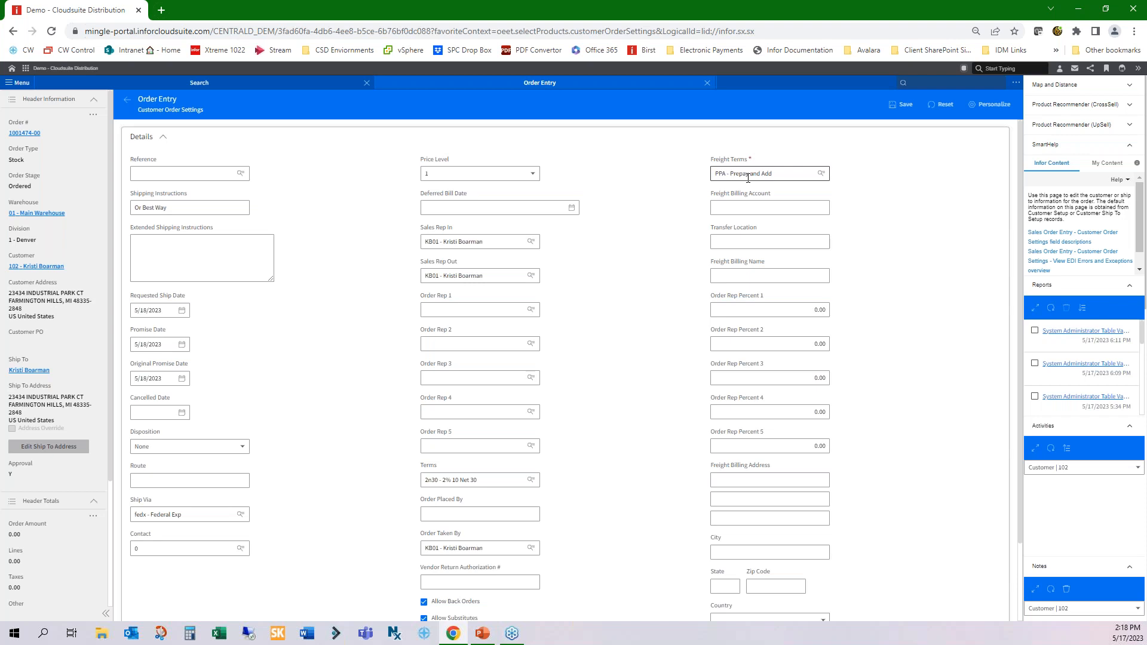
pyautogui.scroll(-2, 673, 318)
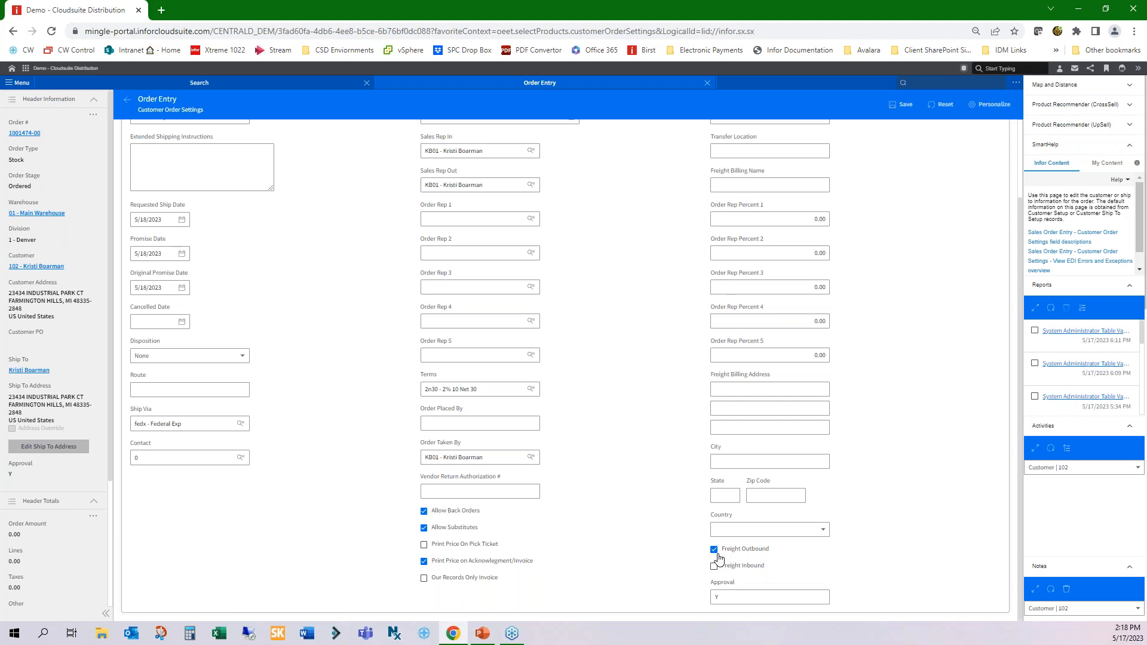
pyautogui.scroll(2, 722, 557)
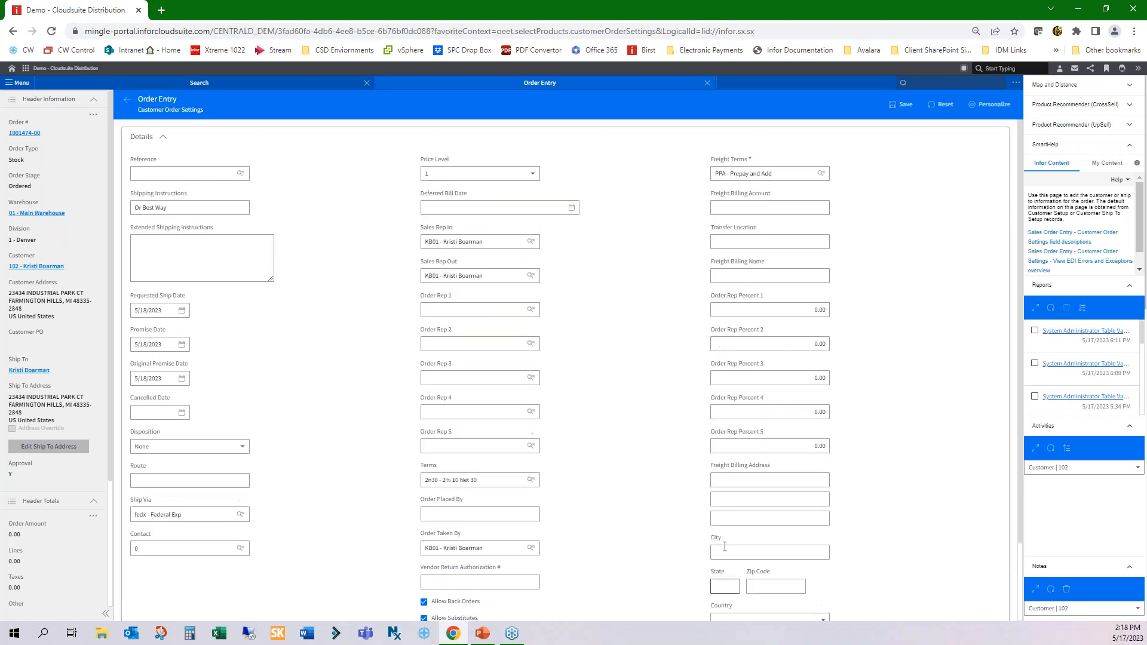
pyautogui.click(789, 175)
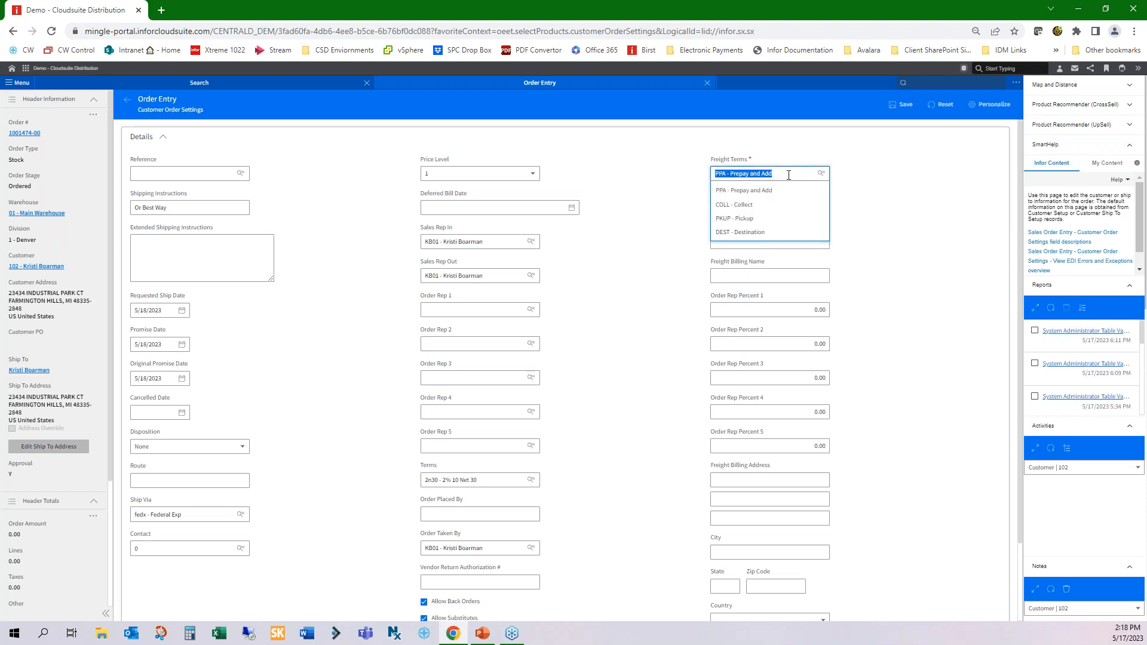
pyautogui.click(769, 219)
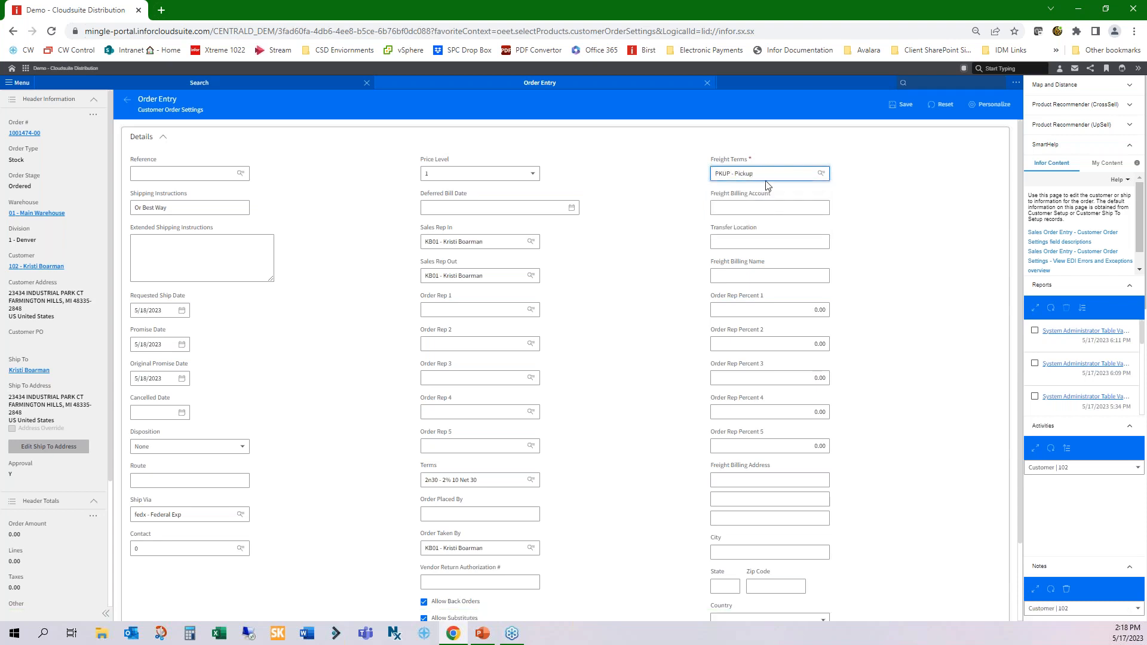
# - Set the order's Freight Terms to PPA - Prepay and Add, check the Freight Outbound and Inbound options, save, and return to product selection
pyautogui.scroll(-3, 891, 337)
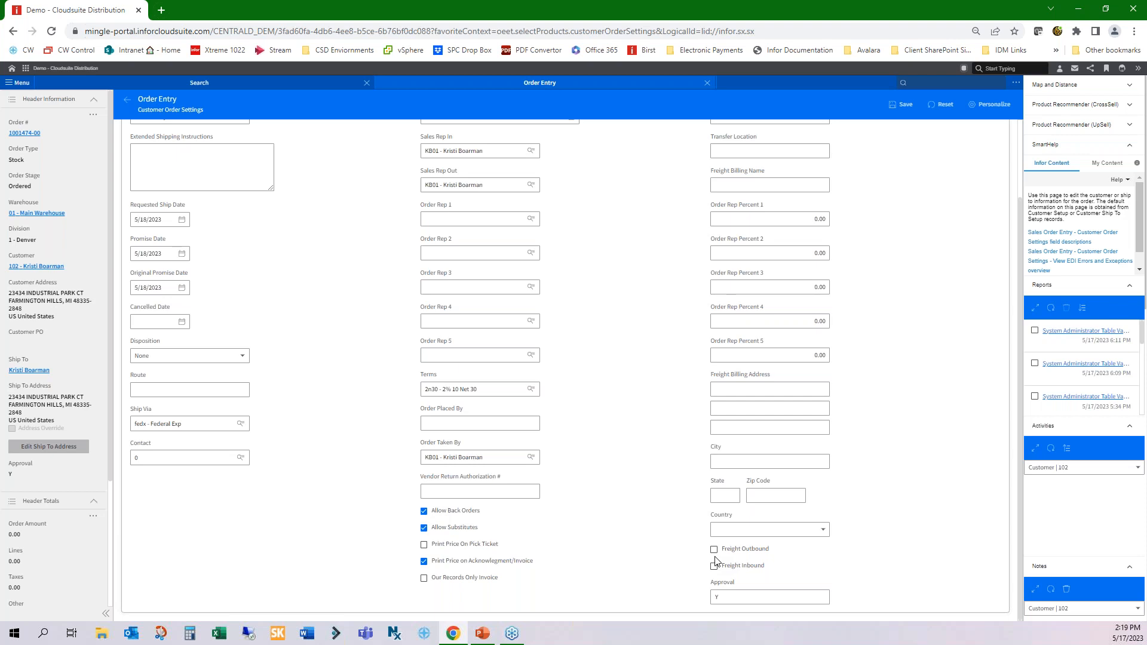
pyautogui.scroll(3, 857, 436)
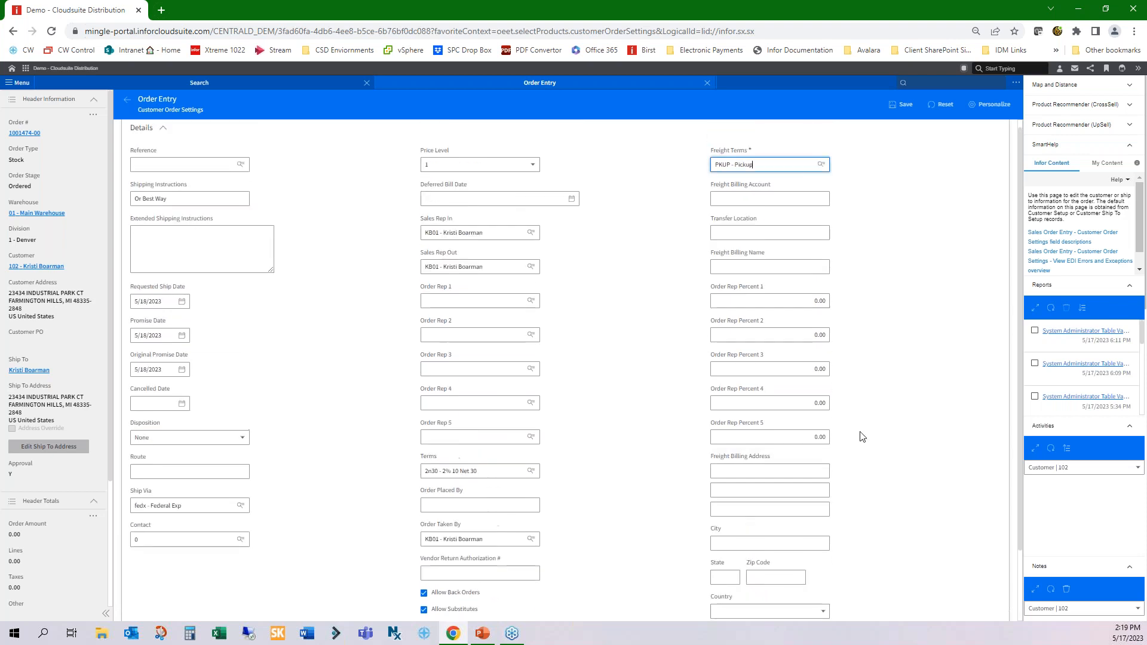
pyautogui.click(768, 170)
pyautogui.click(767, 206)
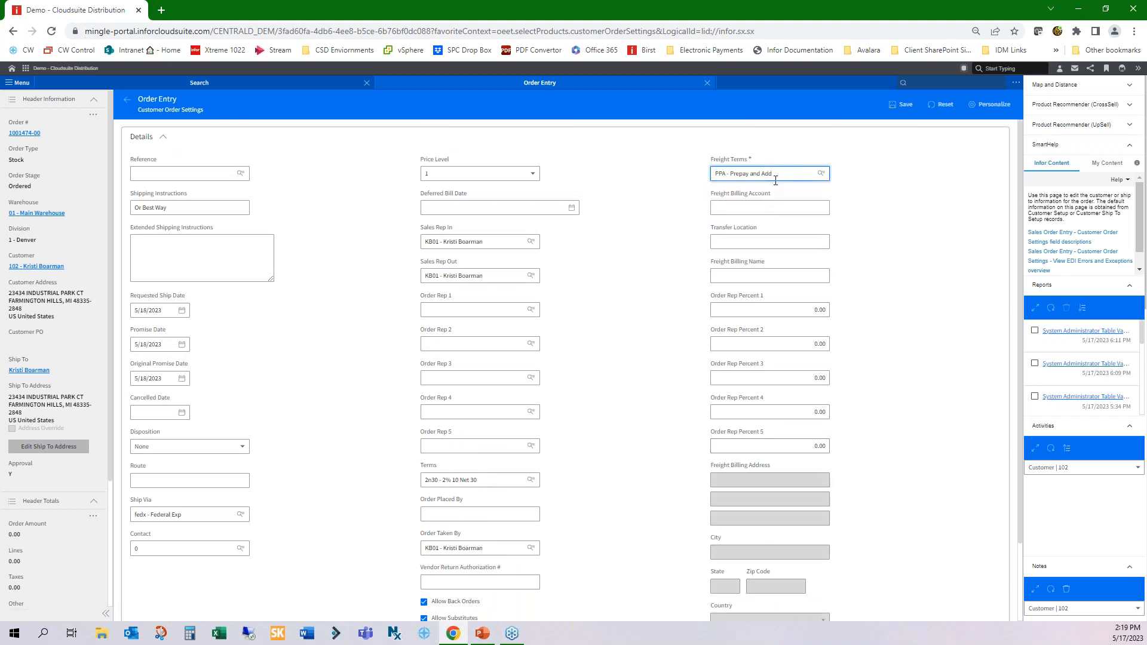
pyautogui.scroll(-2, 879, 388)
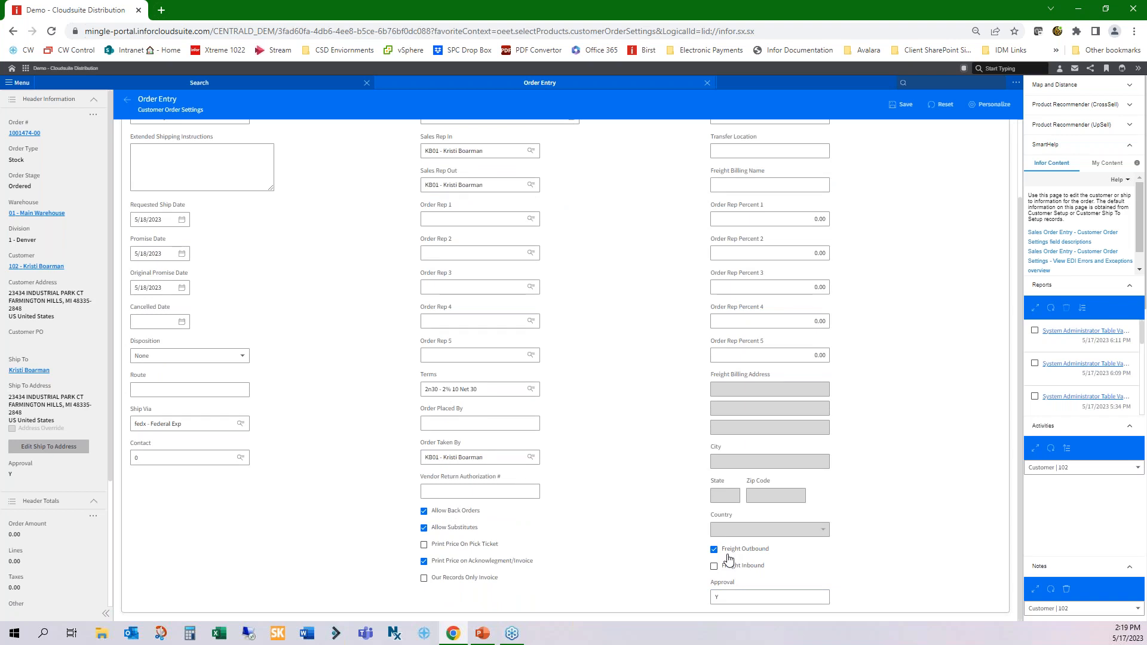
pyautogui.scroll(2, 728, 560)
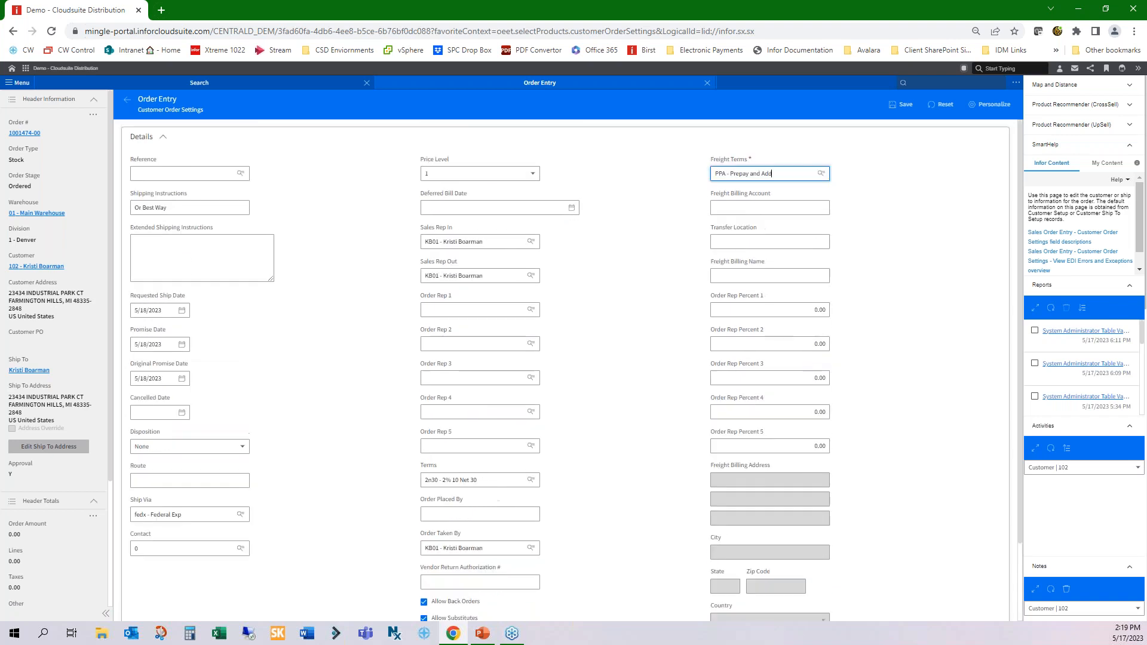
pyautogui.click(902, 105)
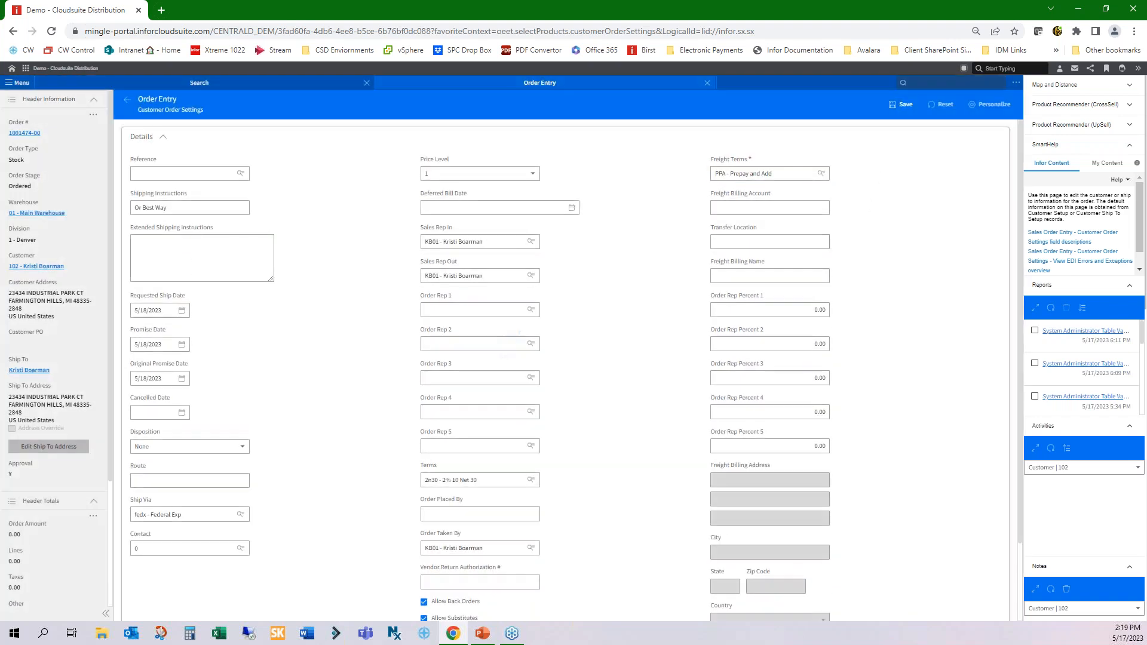
pyautogui.click(128, 100)
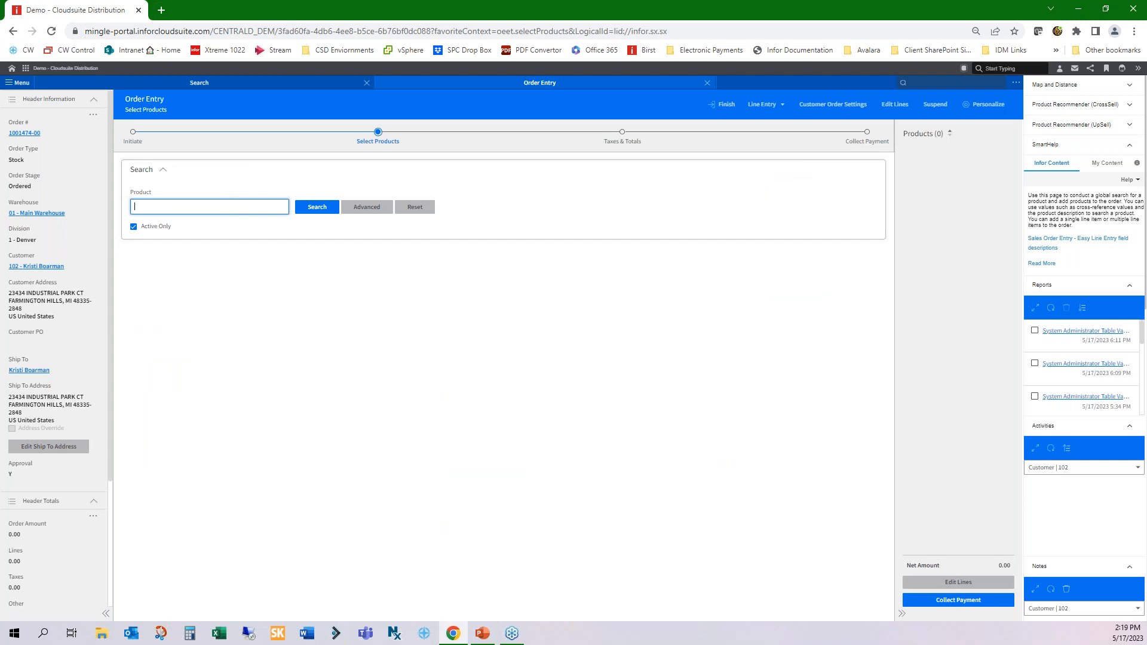
# - In advanced line entry, choose product 1-151 - LEATHER WORK GLOVE and source it by Purchase Order with Direct Order as the document disposition
pyautogui.click(366, 206)
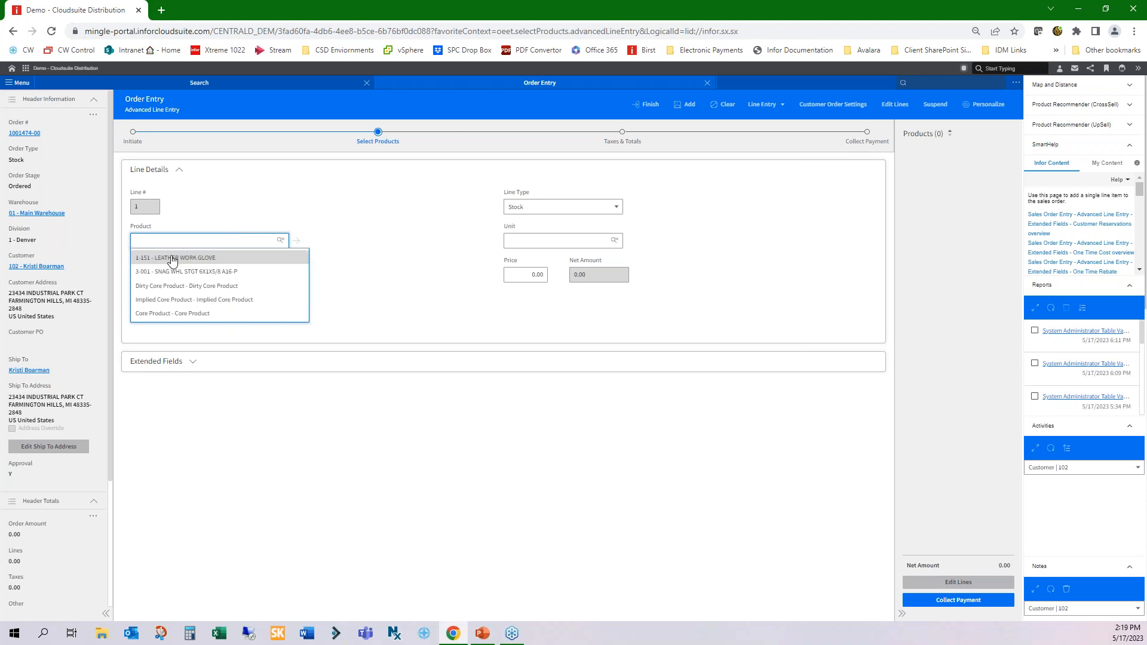
pyautogui.click(173, 257)
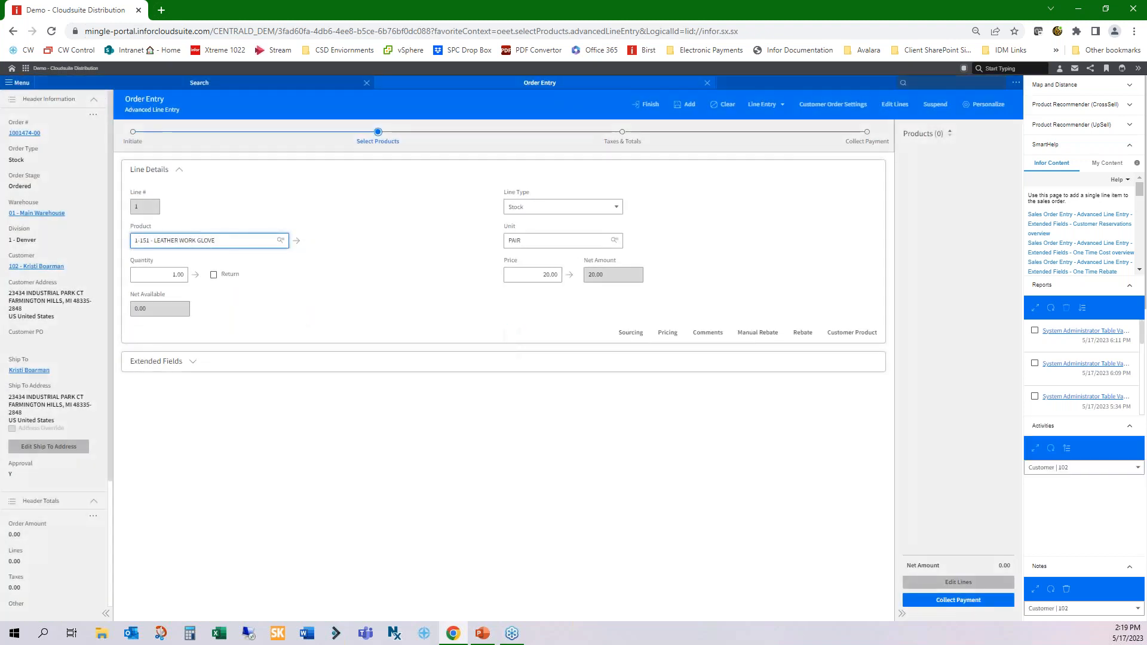
pyautogui.click(632, 337)
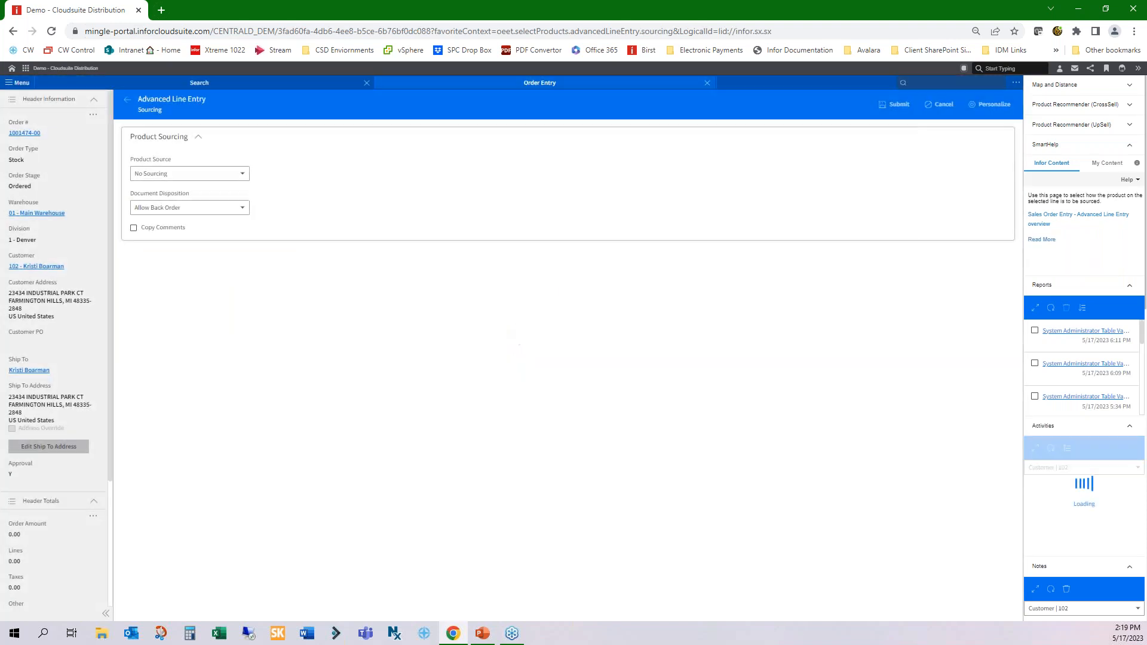
pyautogui.click(242, 174)
pyautogui.click(235, 204)
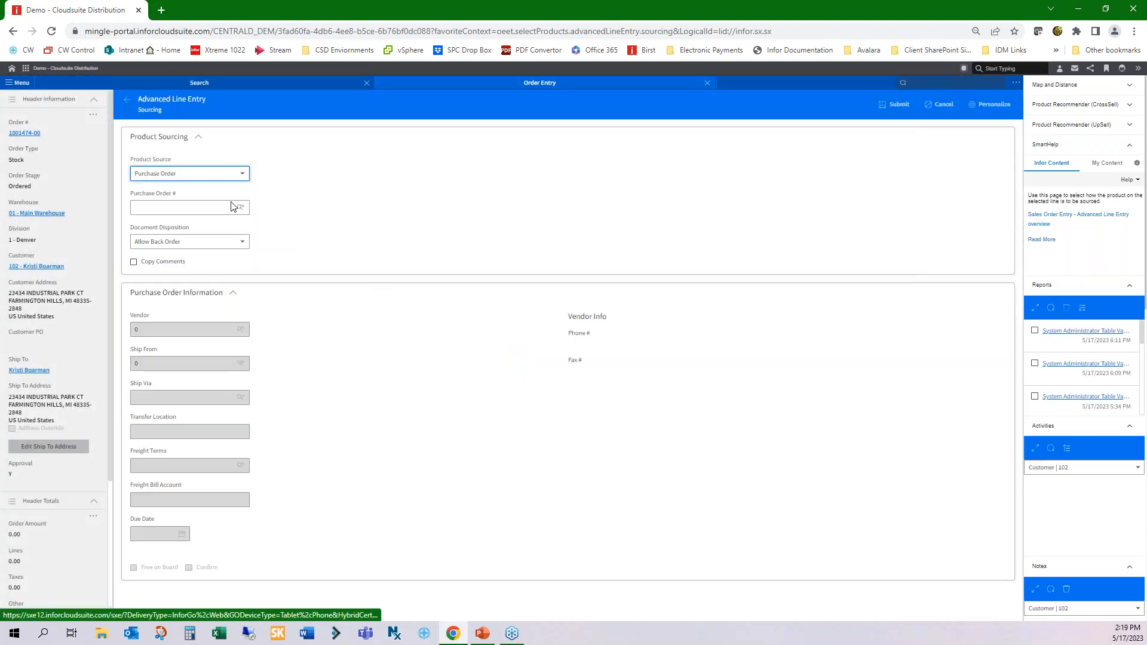
pyautogui.click(233, 246)
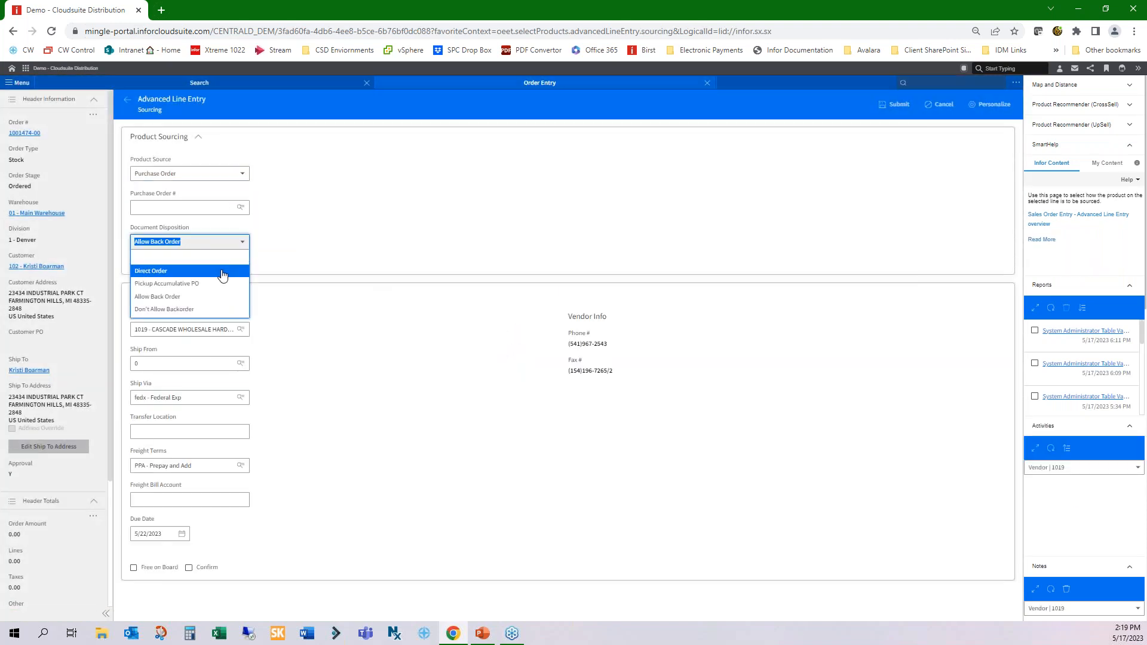
pyautogui.click(221, 270)
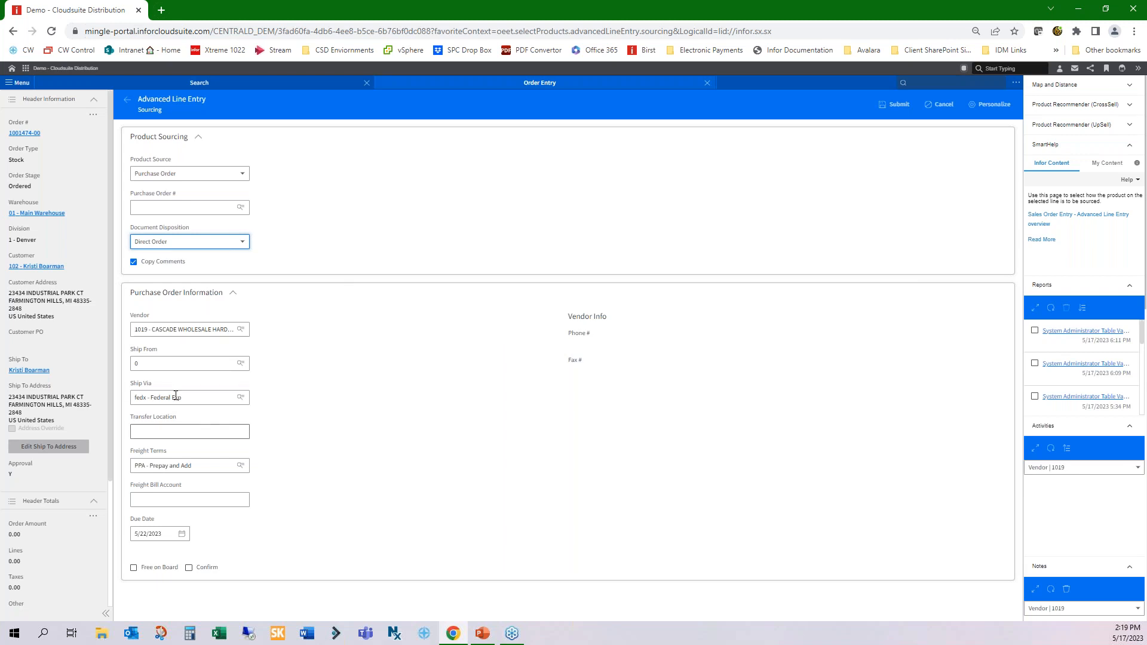
# - Review the sourcing's Ship Via and Freight Terms, submit the sourcing, and add the glove line to the order
pyautogui.click(133, 384)
pyautogui.moveTo(133, 387); pyautogui.dragTo(161, 389)
pyautogui.moveTo(131, 453); pyautogui.dragTo(171, 459)
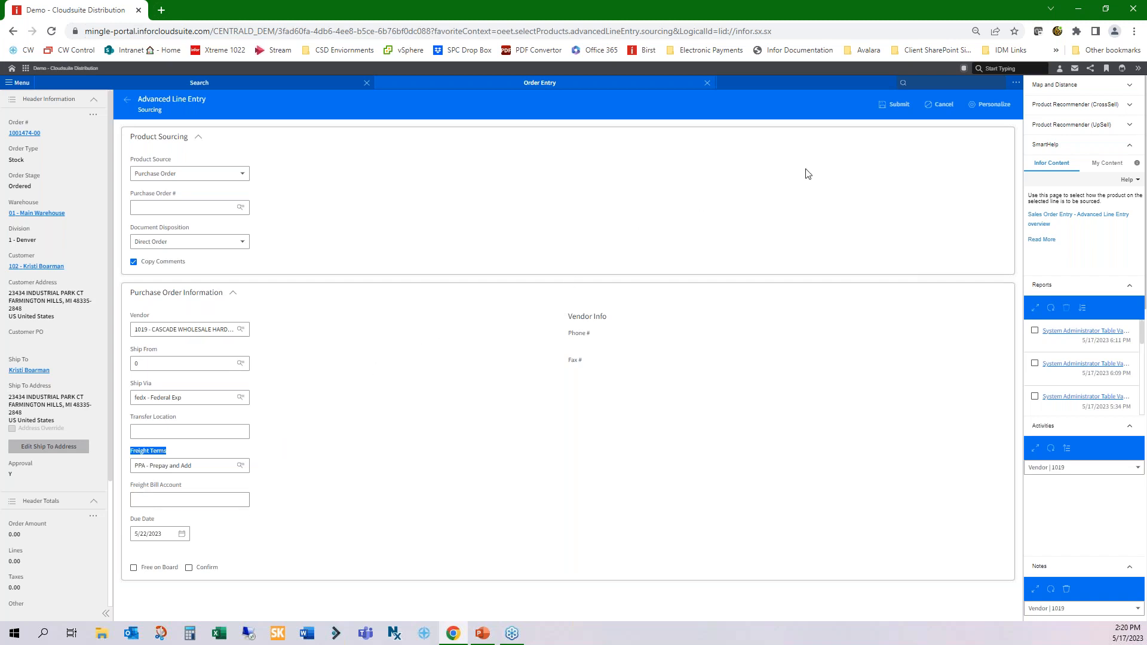
pyautogui.click(896, 104)
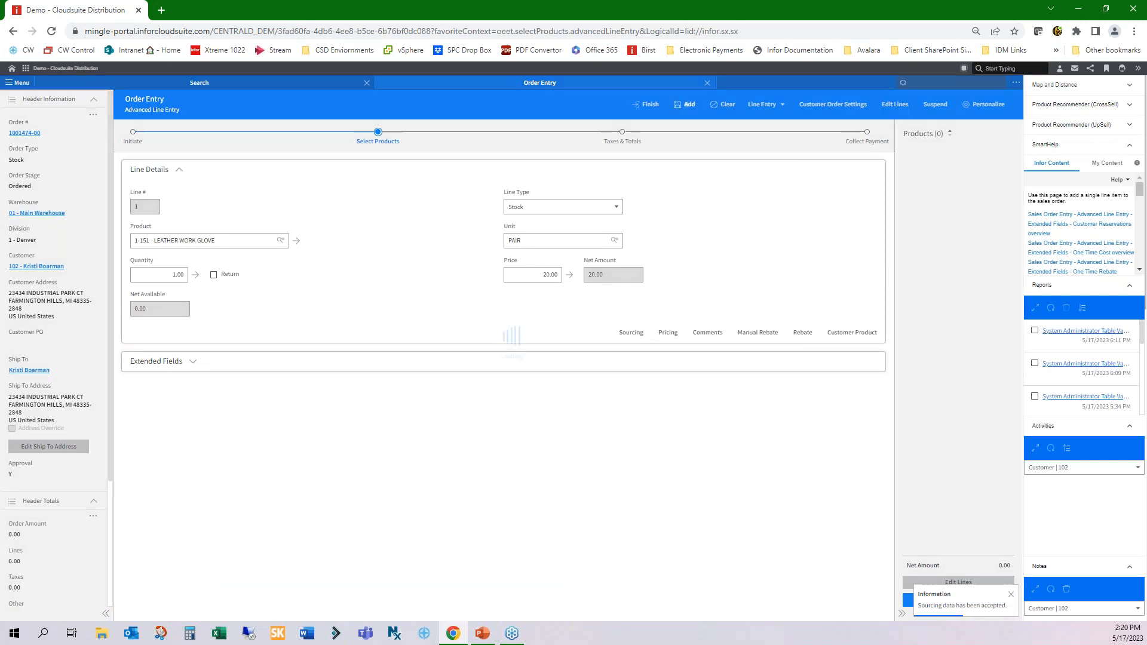
pyautogui.click(687, 105)
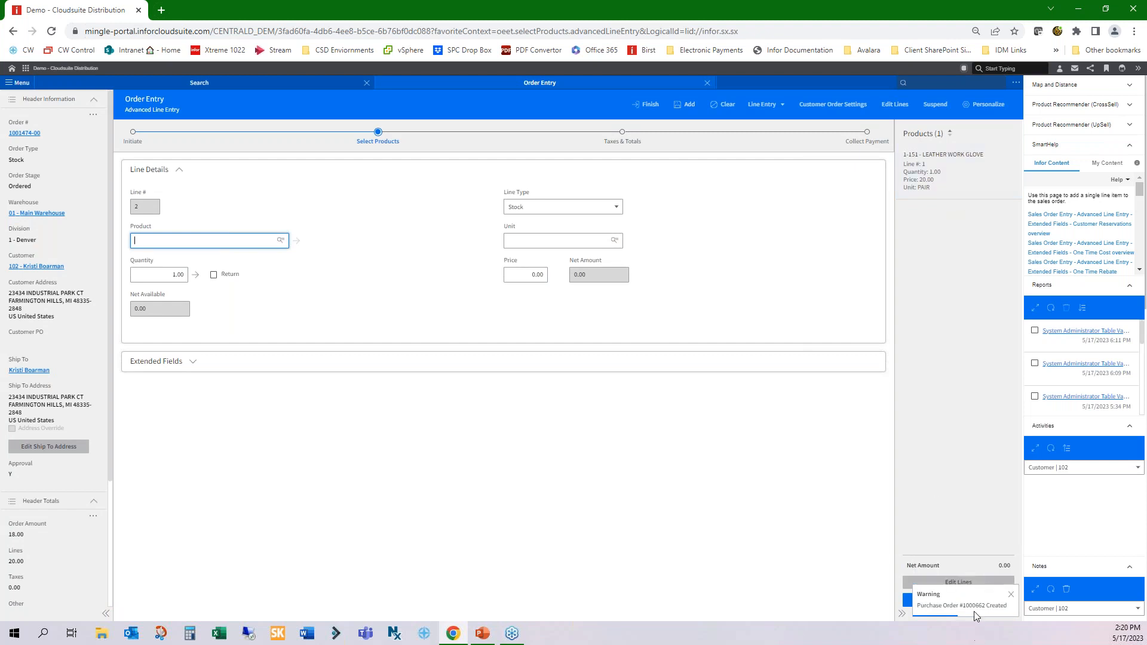
pyautogui.moveTo(962, 606); pyautogui.dragTo(991, 609)
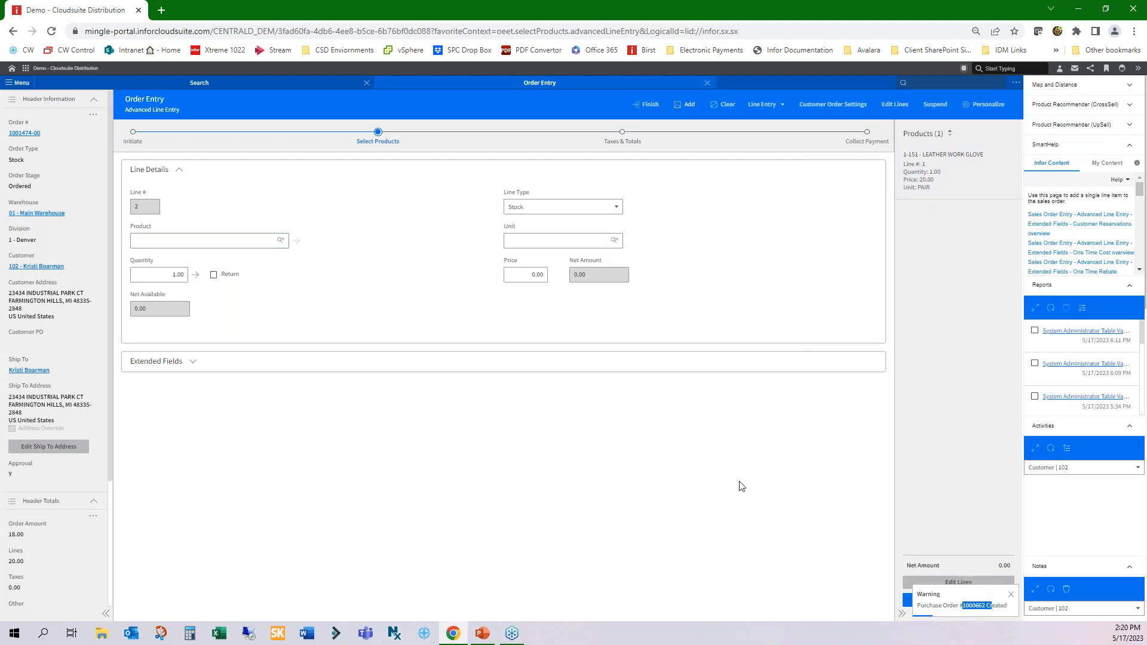
# - Review the order's taxes, totals and addons, keep Bill Direct Purchase Order Addons at None, and finish the order
pyautogui.click(624, 141)
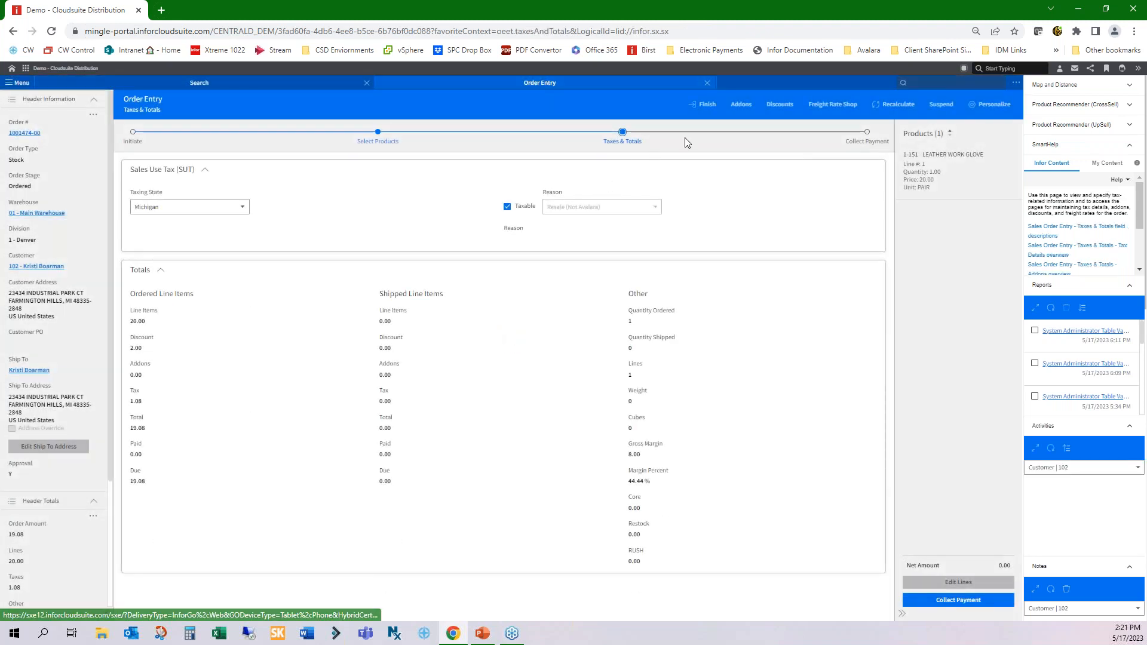
pyautogui.click(742, 105)
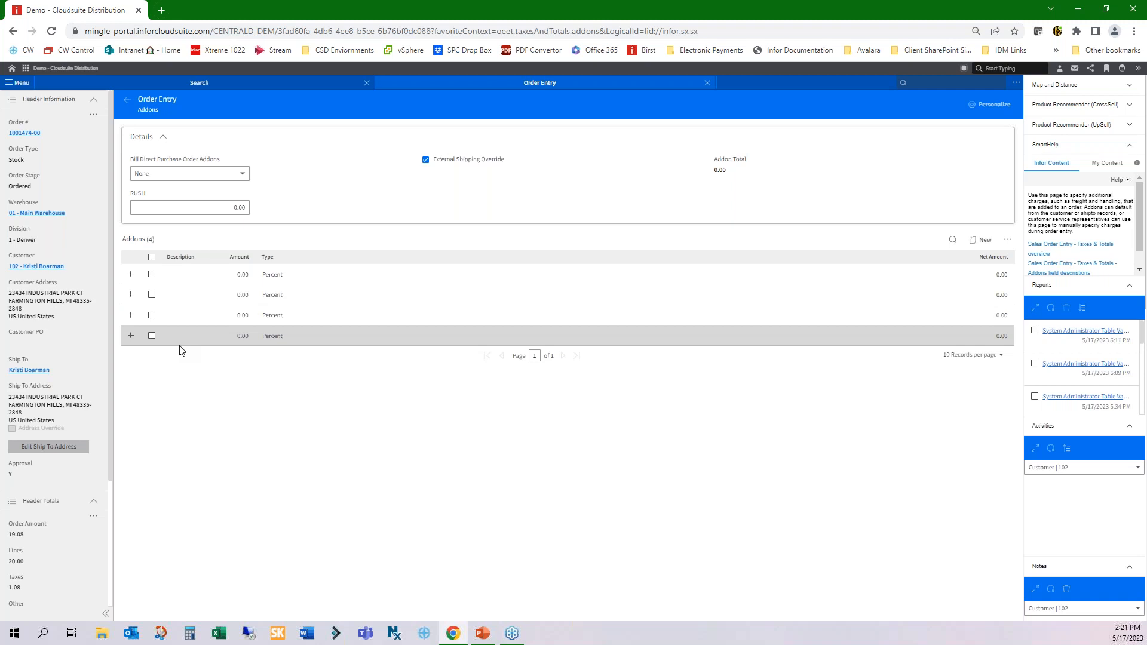
pyautogui.click(202, 174)
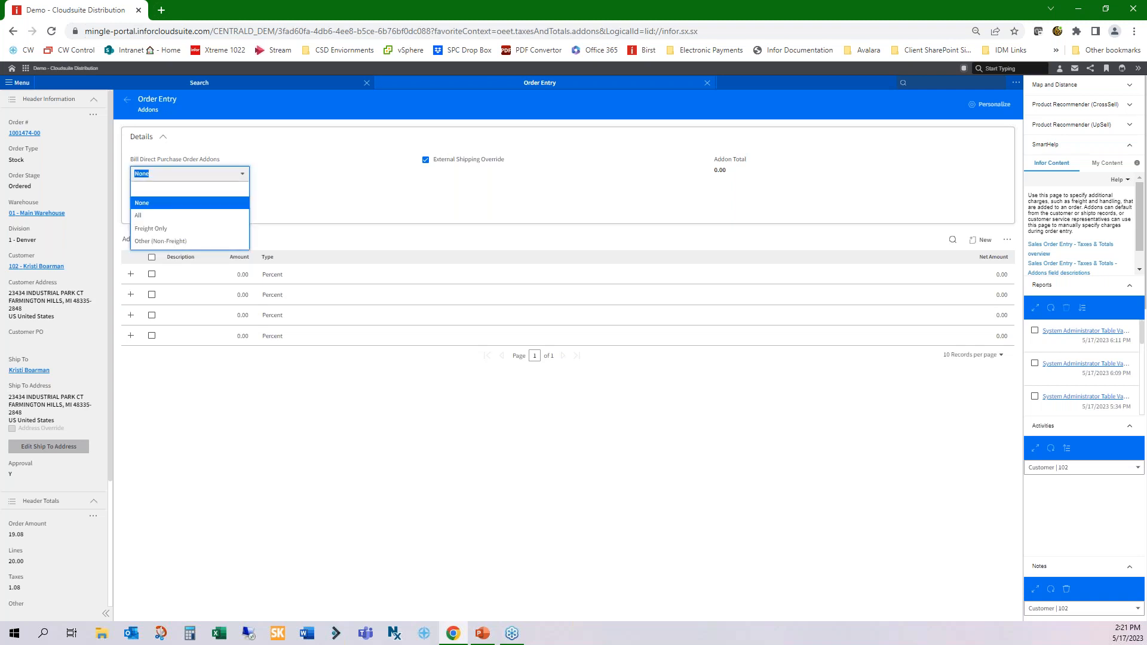
pyautogui.click(201, 203)
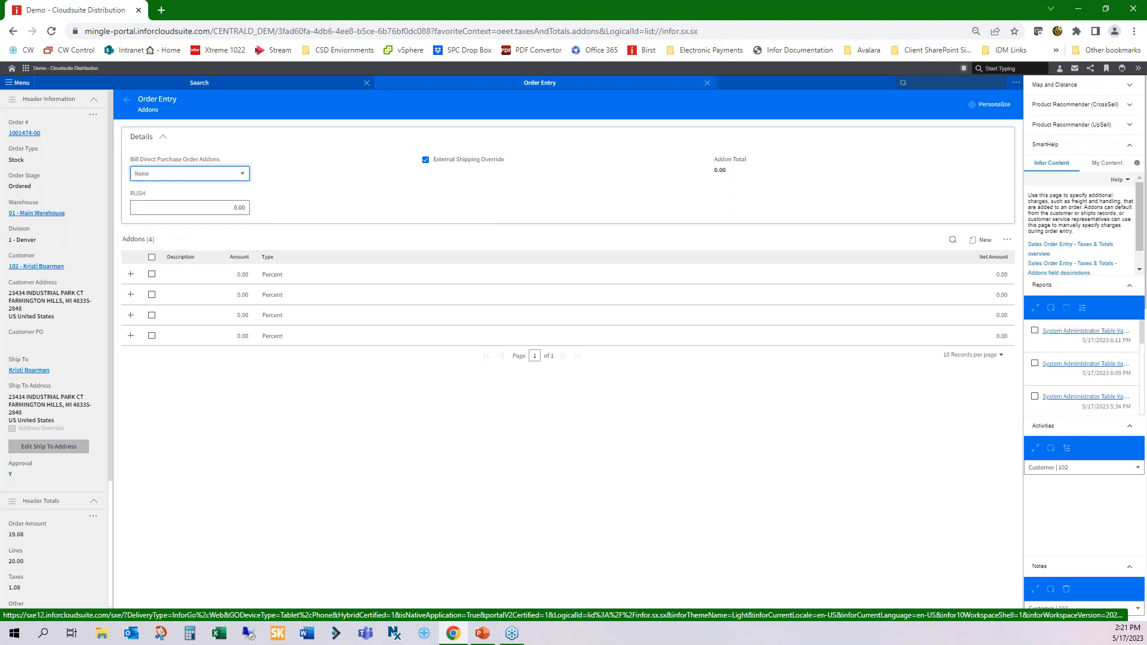
pyautogui.click(126, 101)
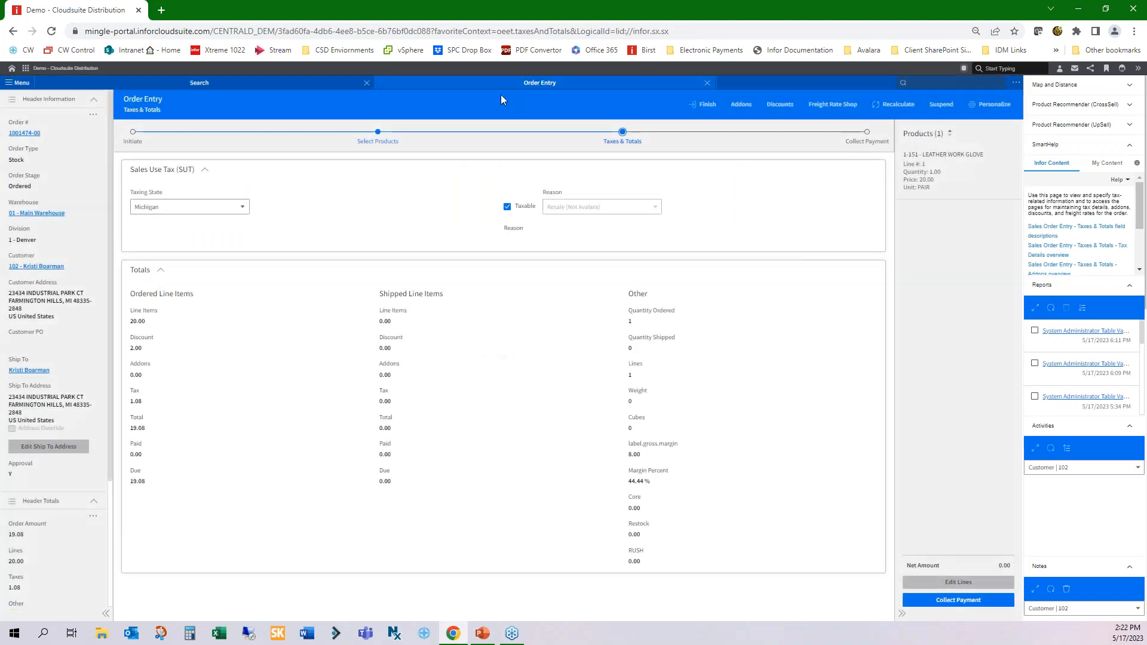
pyautogui.click(706, 104)
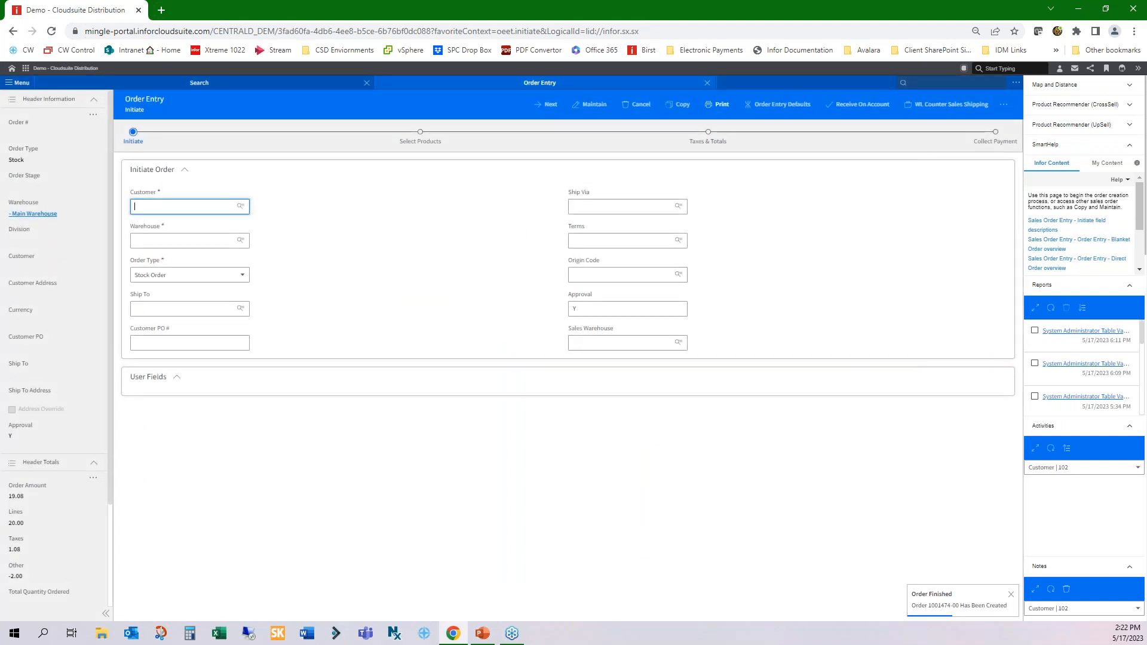
# - Close Order Entry and open Purchase Order Entry (poet)
pyautogui.click(708, 83)
pyautogui.write('poet - Purchase Order Entry')
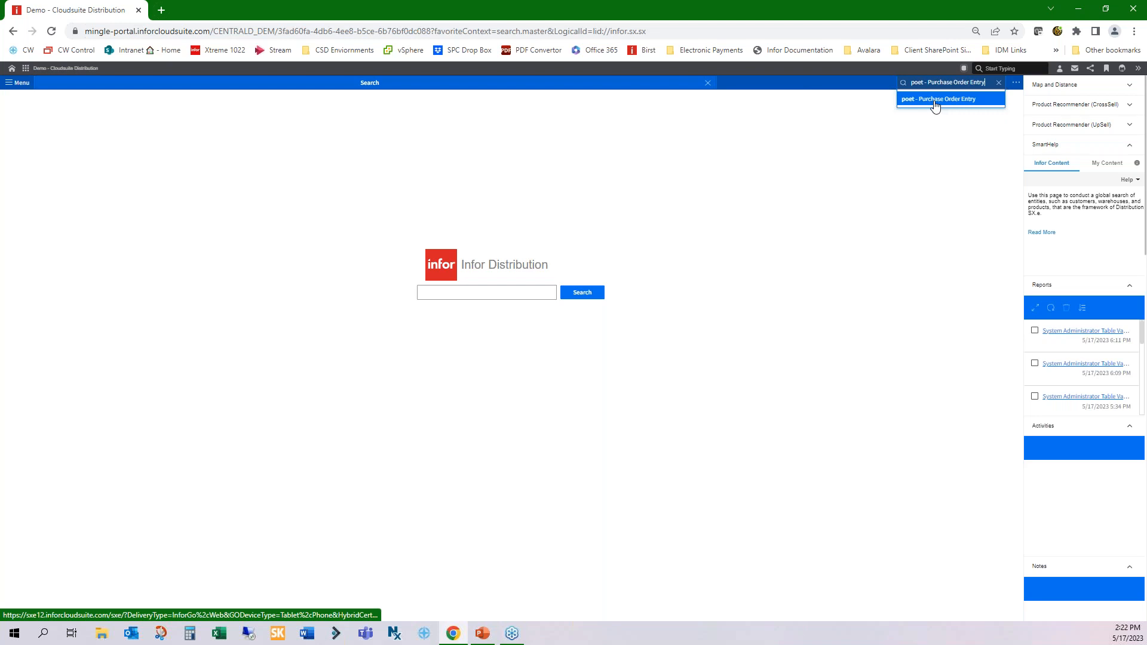
pyautogui.click(935, 102)
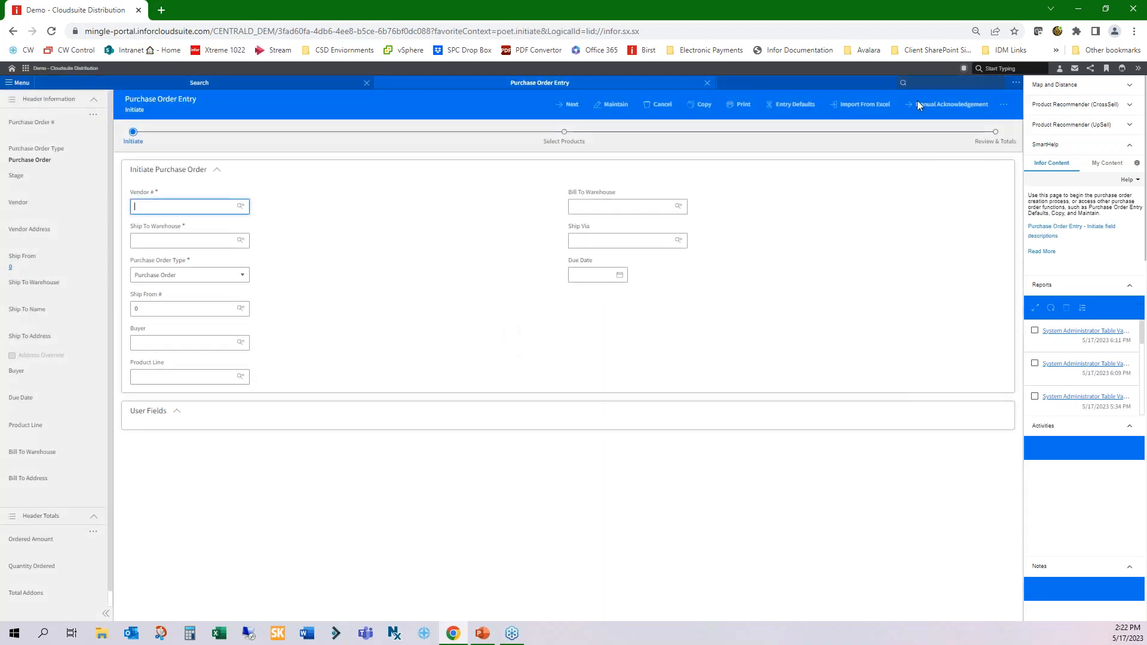
# - Retrieve the new direct purchase order for maintenance, continue to product selection, and open its Purchase Order Settings
pyautogui.click(596, 109)
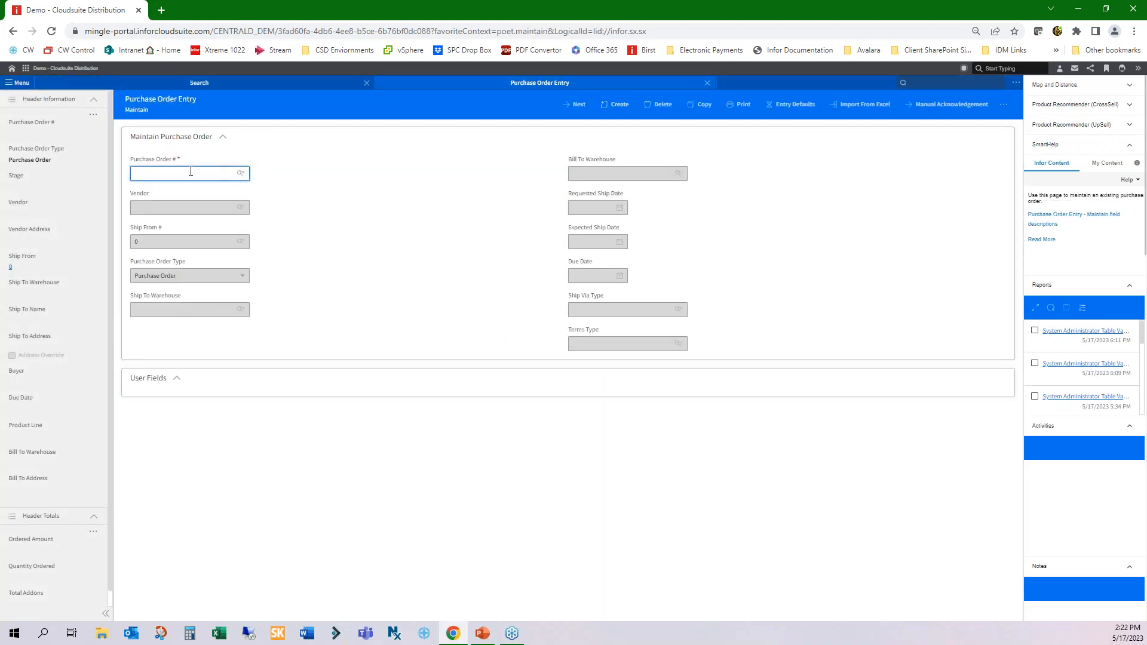
pyautogui.click(191, 172)
pyautogui.click(191, 190)
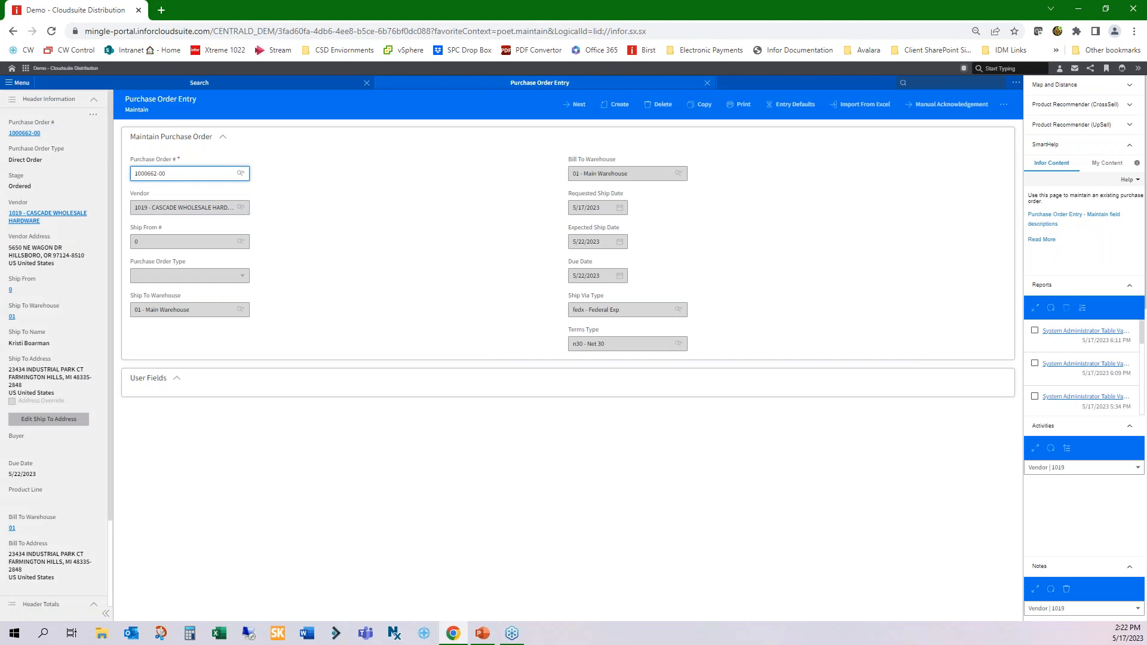
pyautogui.click(576, 105)
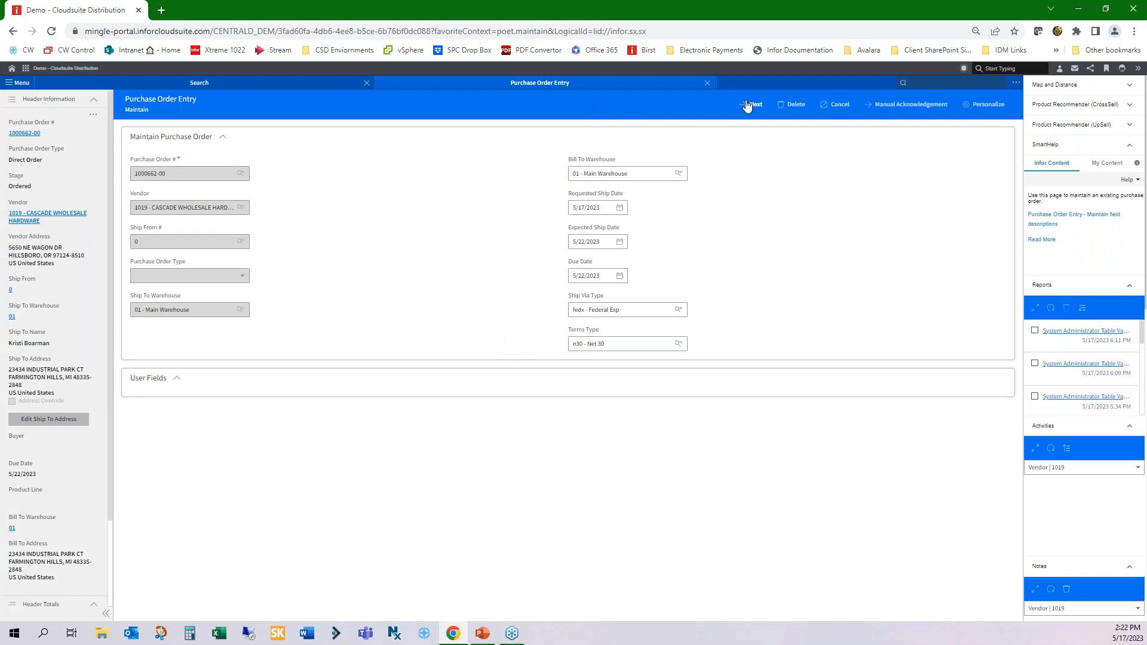
pyautogui.click(752, 105)
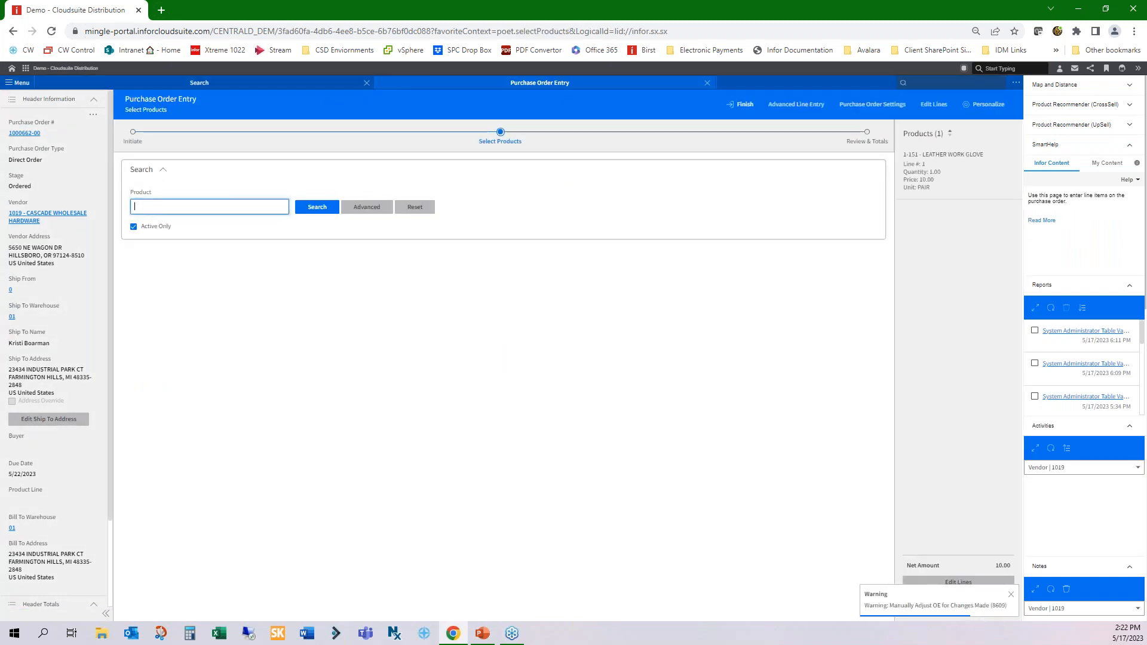
pyautogui.click(871, 105)
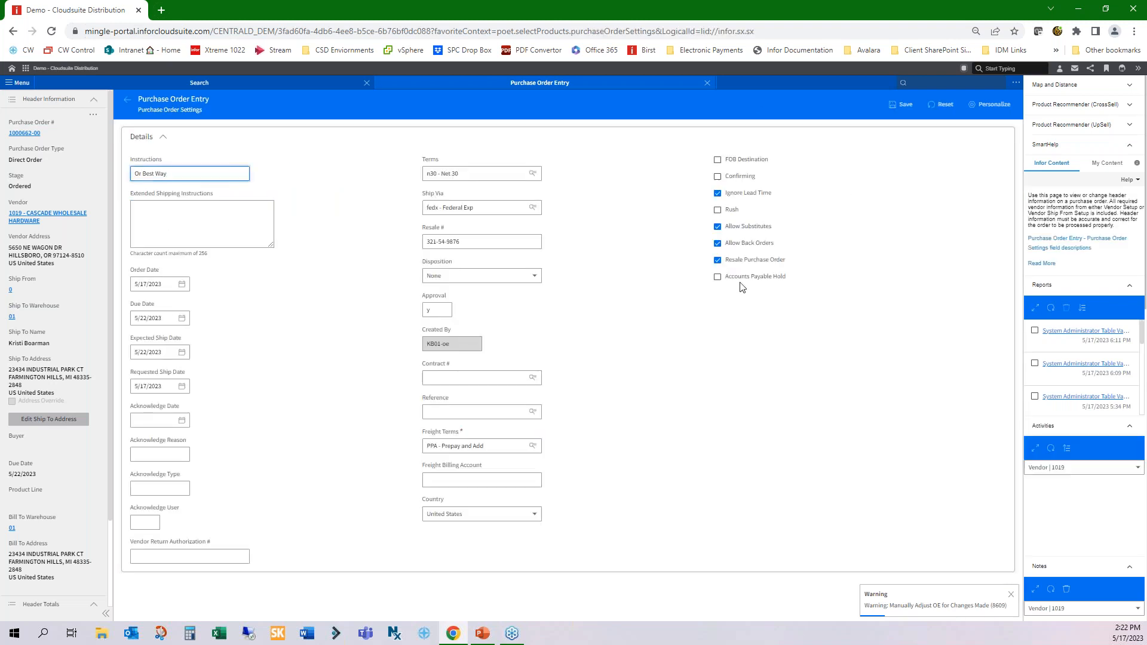
# - Try COLL - Collect as the purchase order's Freight Terms to compare FOB Destination, and restore PPA - Prepay and Add
pyautogui.click(477, 445)
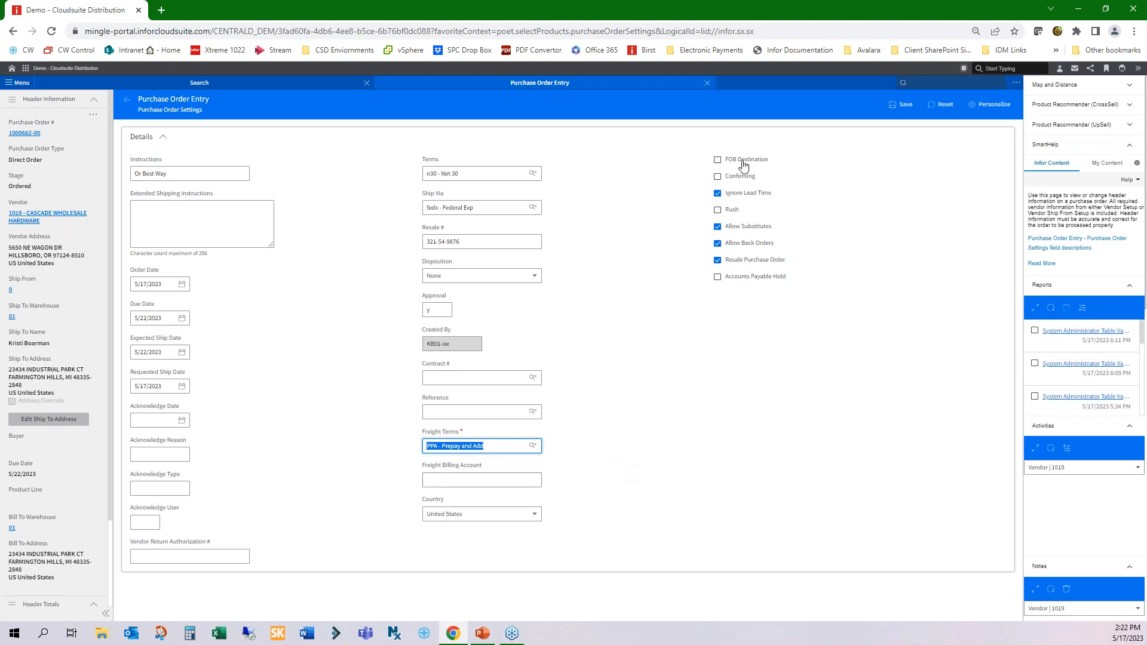
pyautogui.click(503, 446)
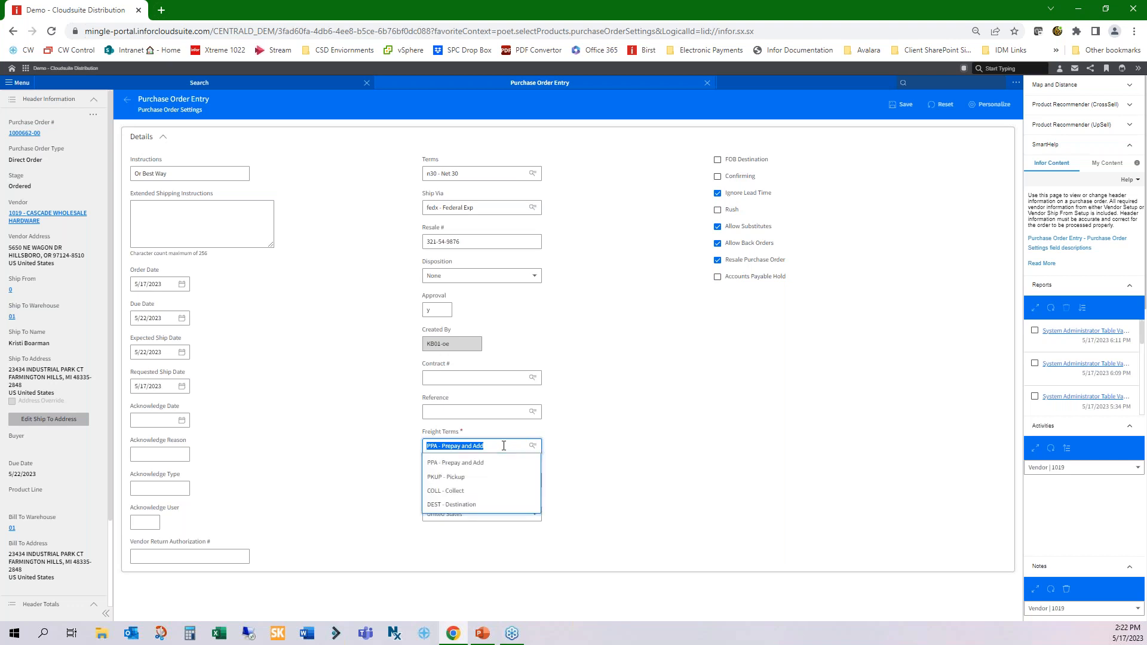
pyautogui.click(488, 491)
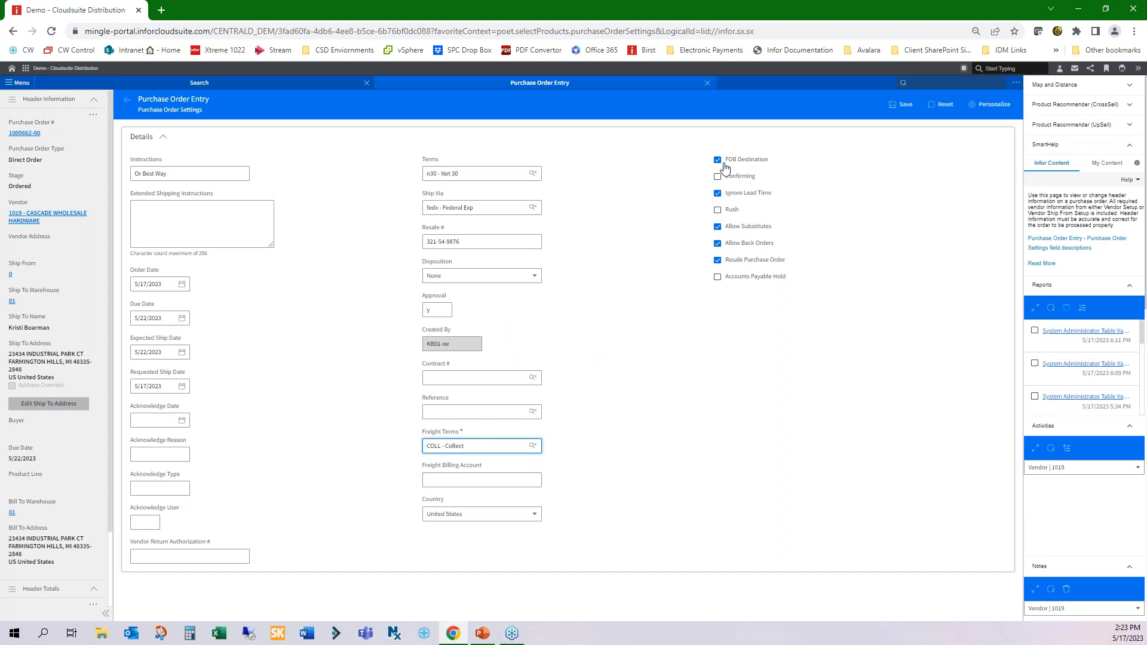
pyautogui.click(478, 448)
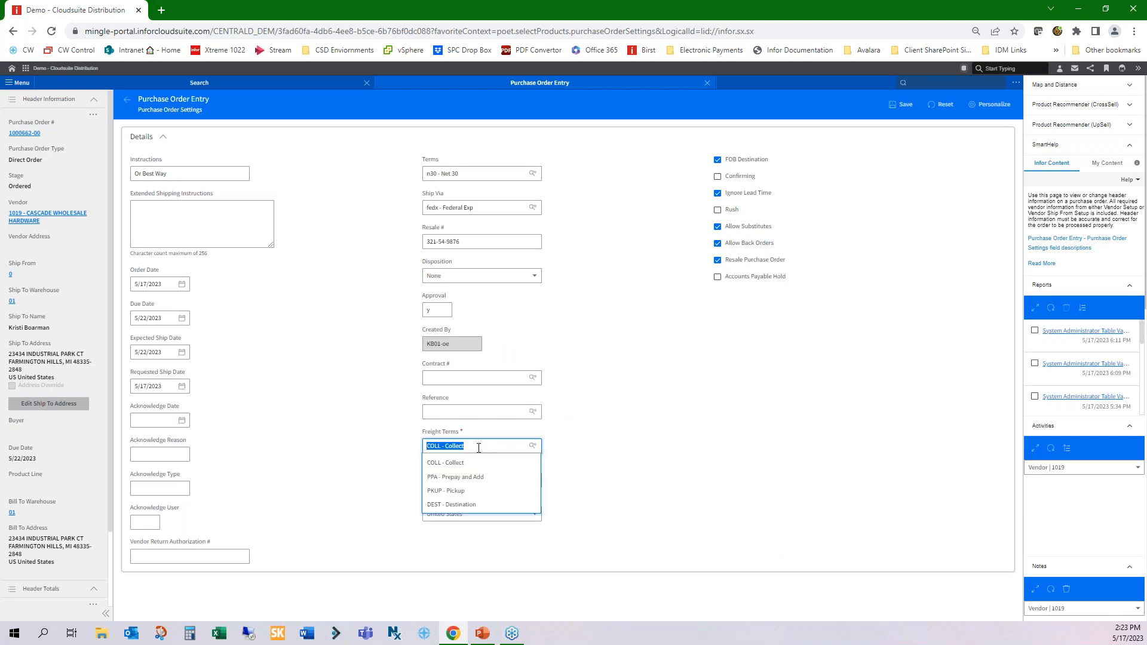
pyautogui.click(476, 478)
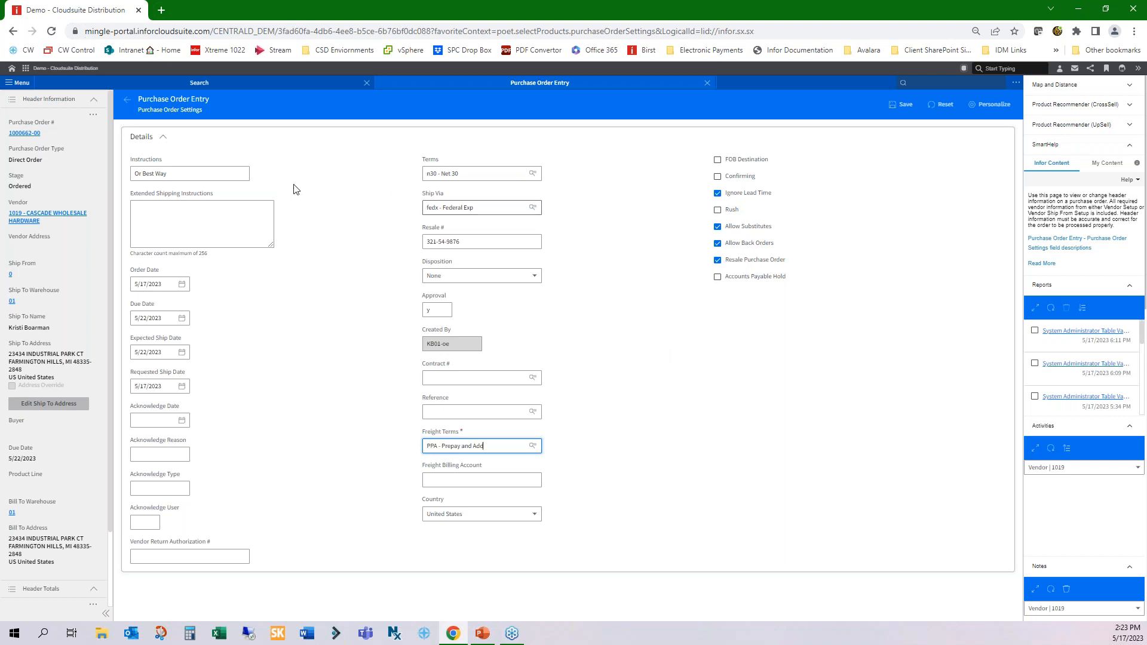
# - Leave the Purchase Order Settings, finish the direct purchase order, and close Purchase Order Entry
pyautogui.click(126, 104)
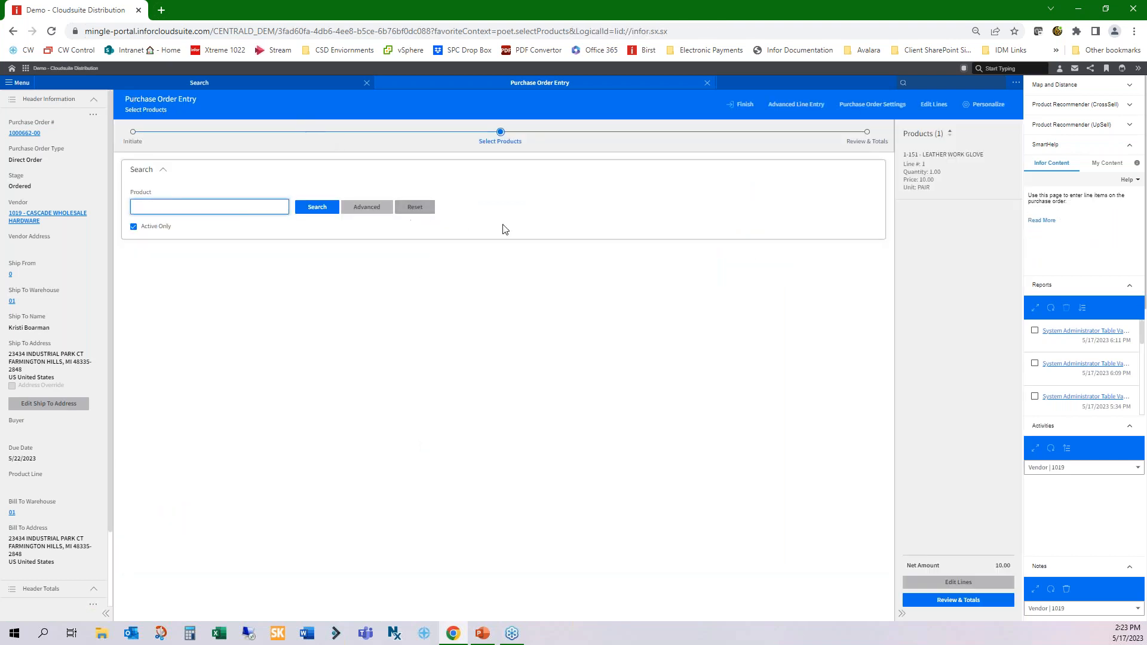
pyautogui.click(842, 138)
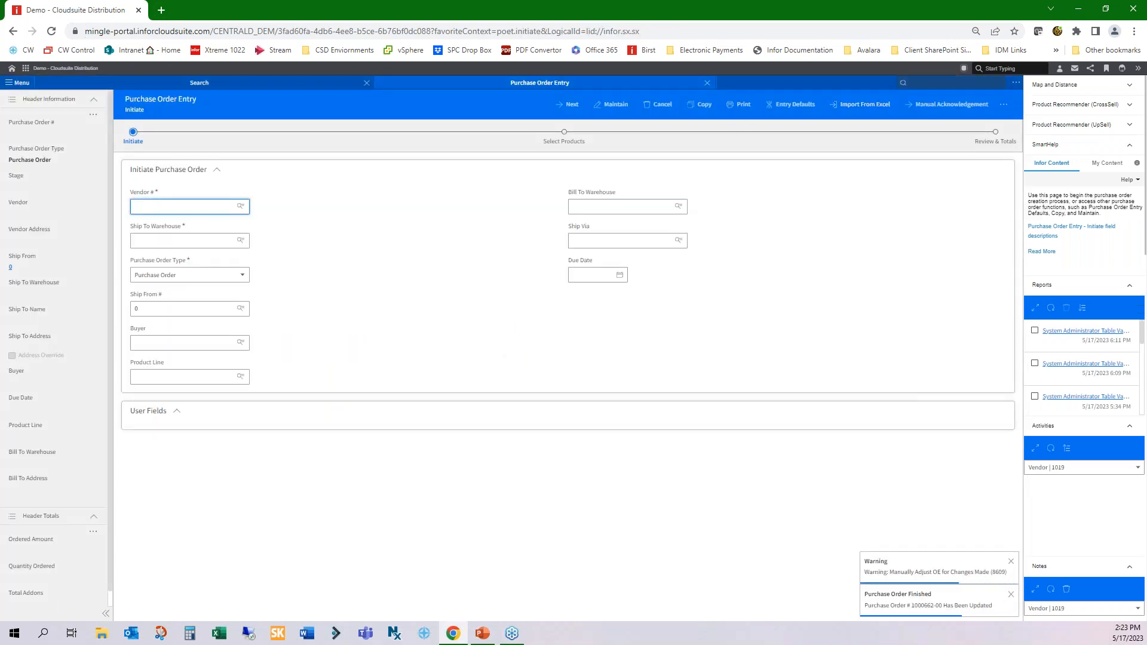
pyautogui.click(708, 83)
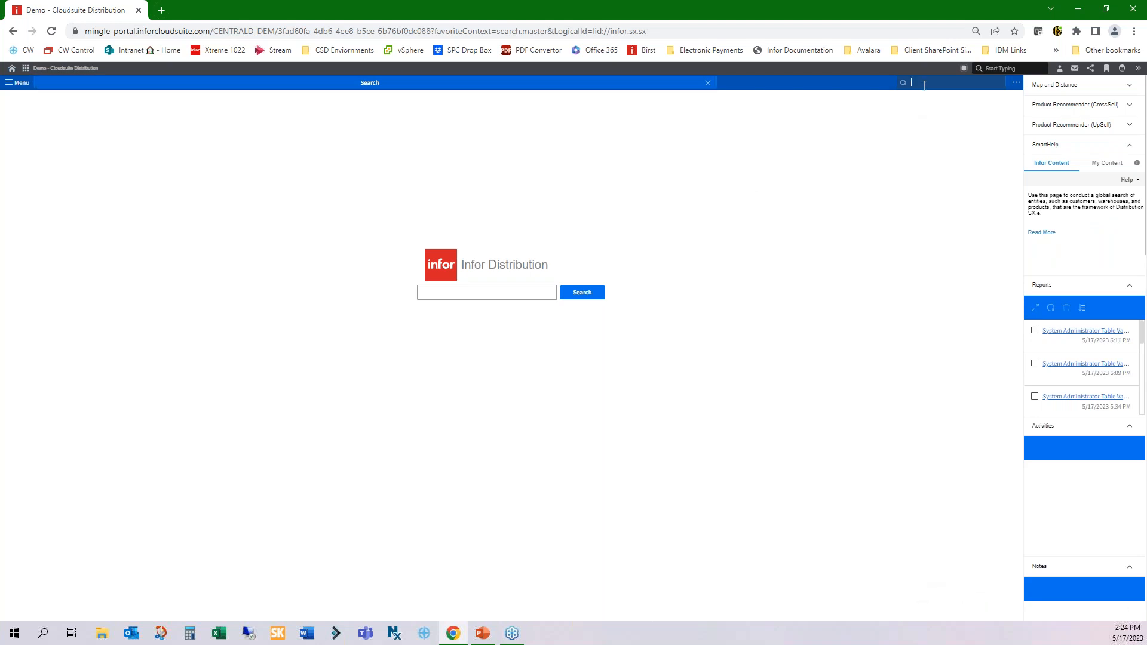
# - Open Purchase Order Receipt of Inventory Entry (poei) and start Quick Receive
pyautogui.write('poei')
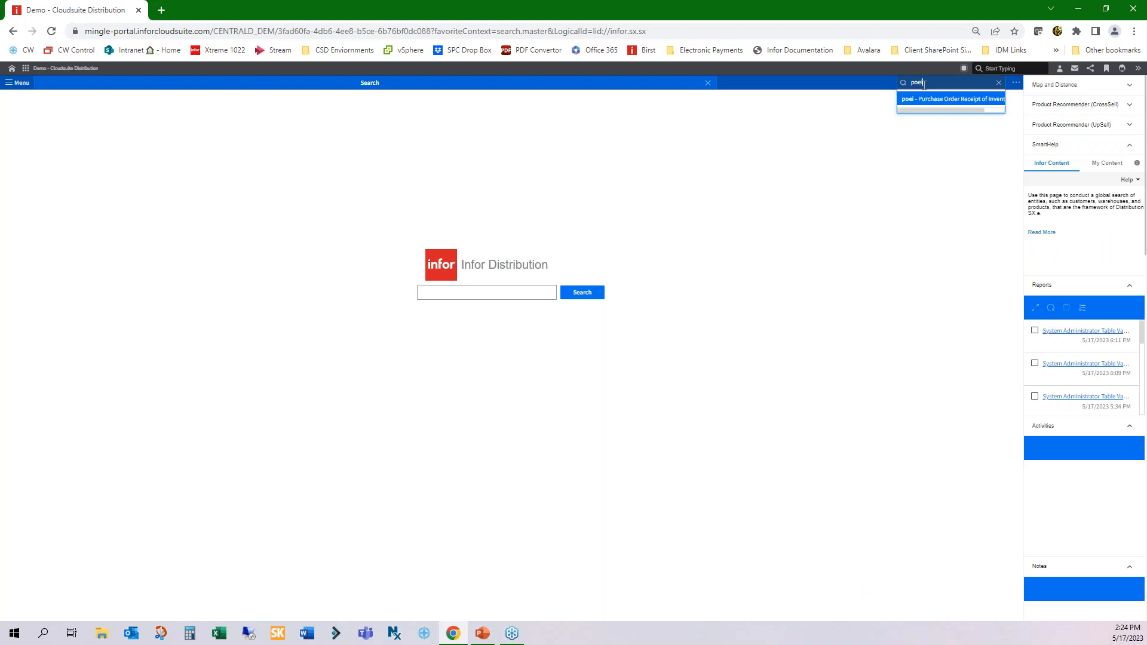
pyautogui.click(926, 108)
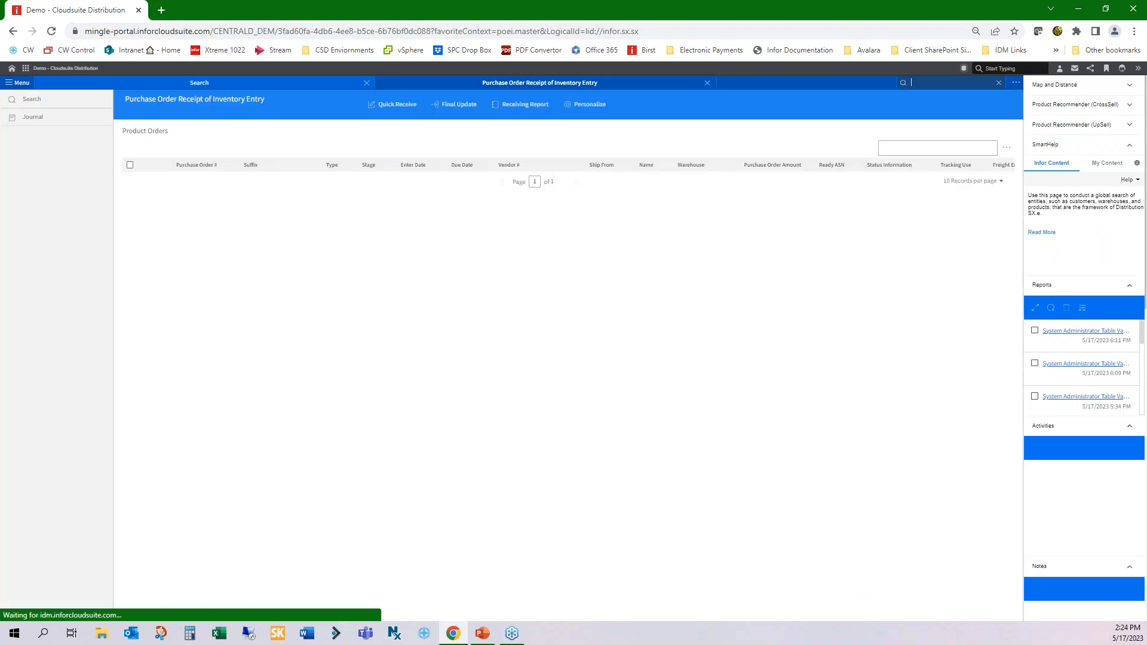
pyautogui.click(785, 105)
# - Receive the new direct purchase order in full, accepting the default period and post date for the receipt journal
pyautogui.click(186, 172)
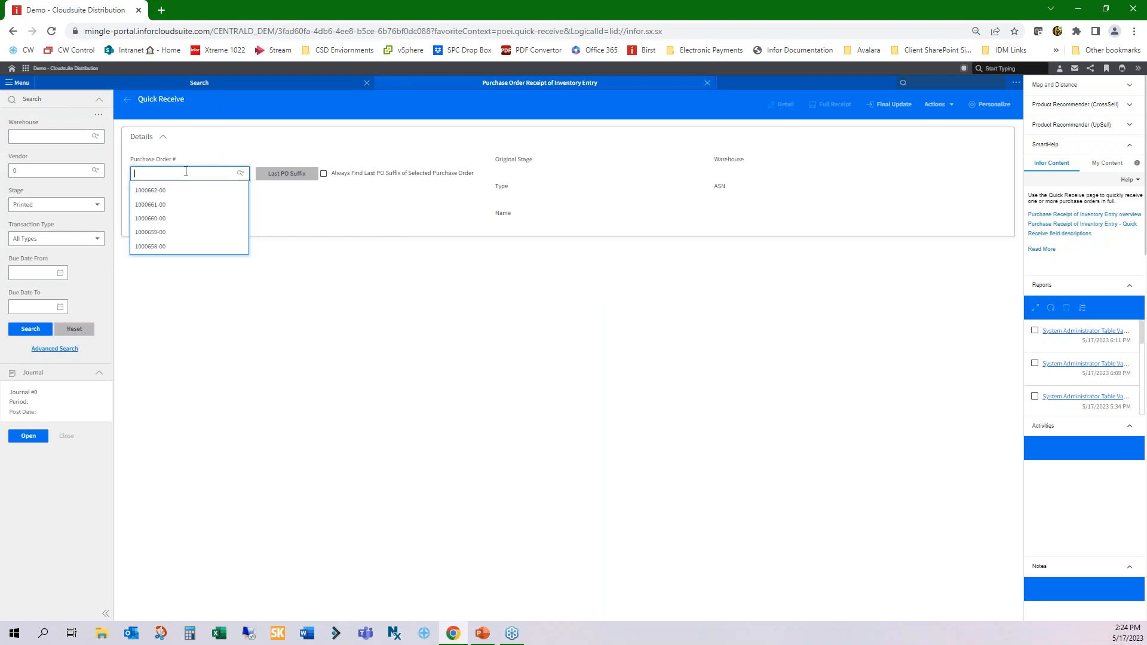
pyautogui.click(188, 190)
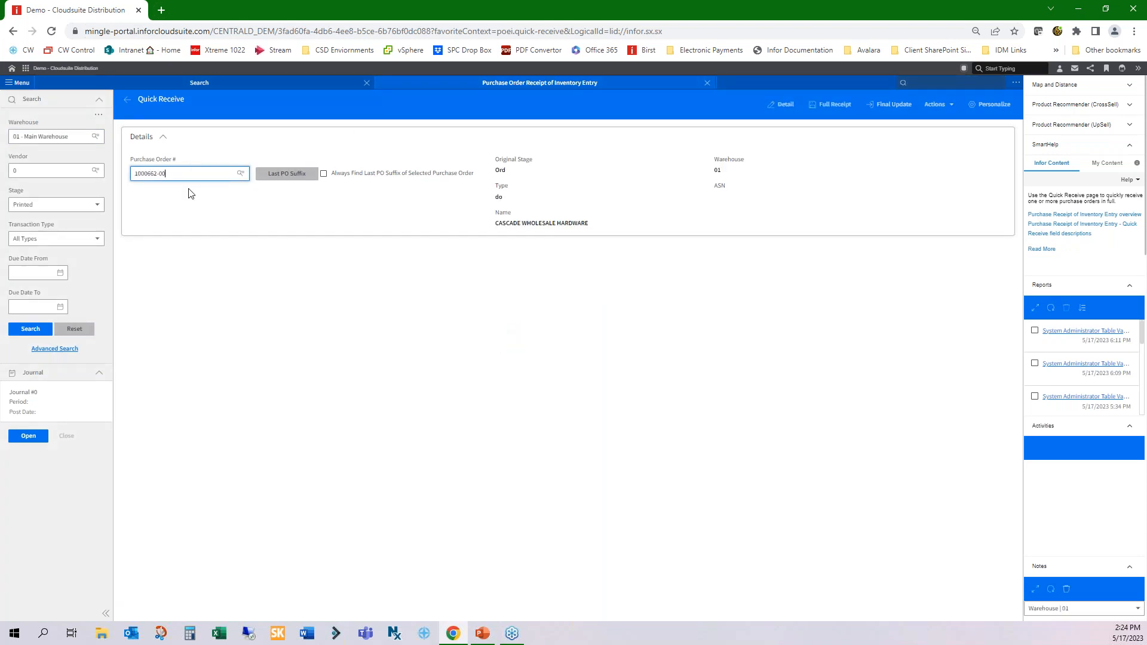
pyautogui.click(824, 107)
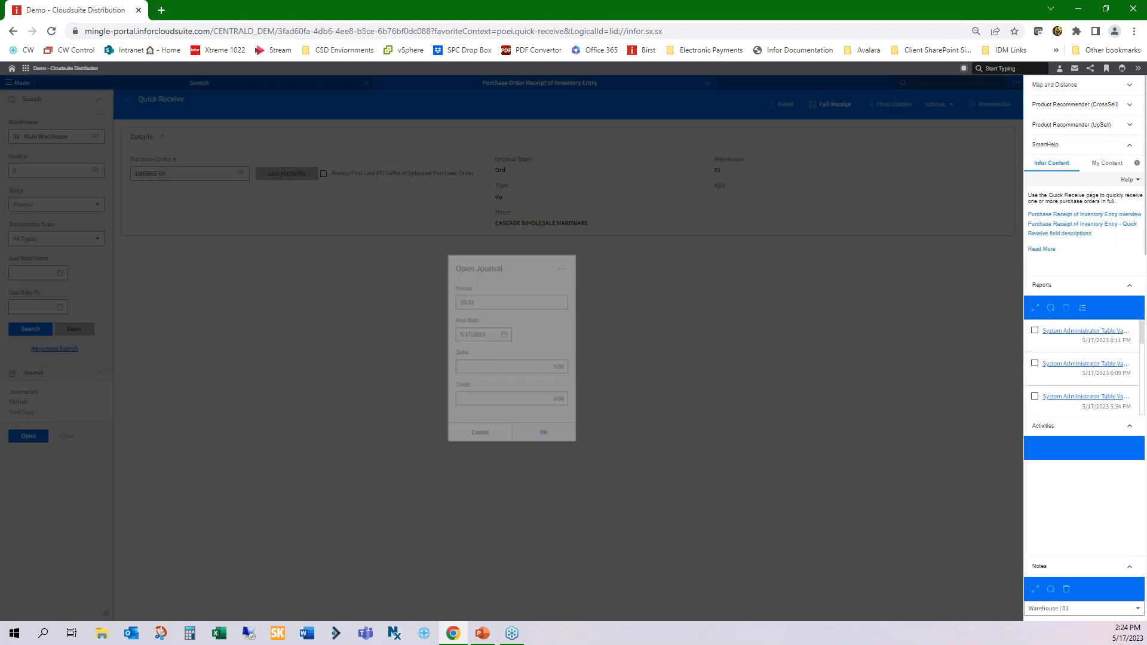
pyautogui.click(553, 439)
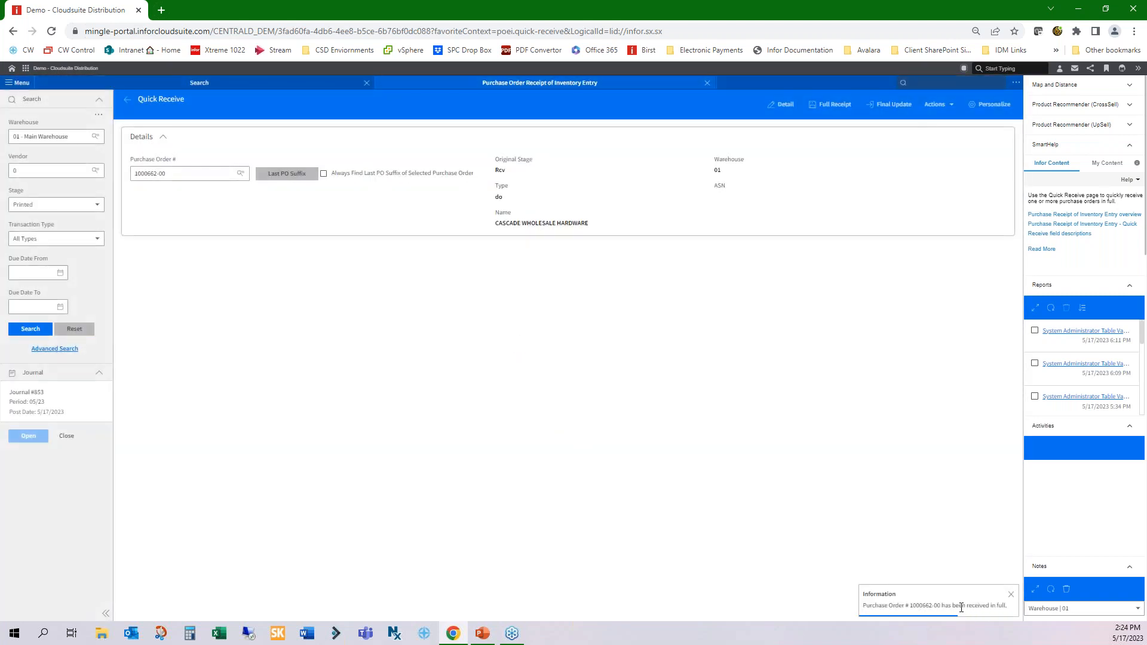
pyautogui.moveTo(997, 605); pyautogui.dragTo(949, 605)
# - Run the Final Update with the Allocation and Receipt Report output to a file named 123, and close the receipt function
pyautogui.click(890, 104)
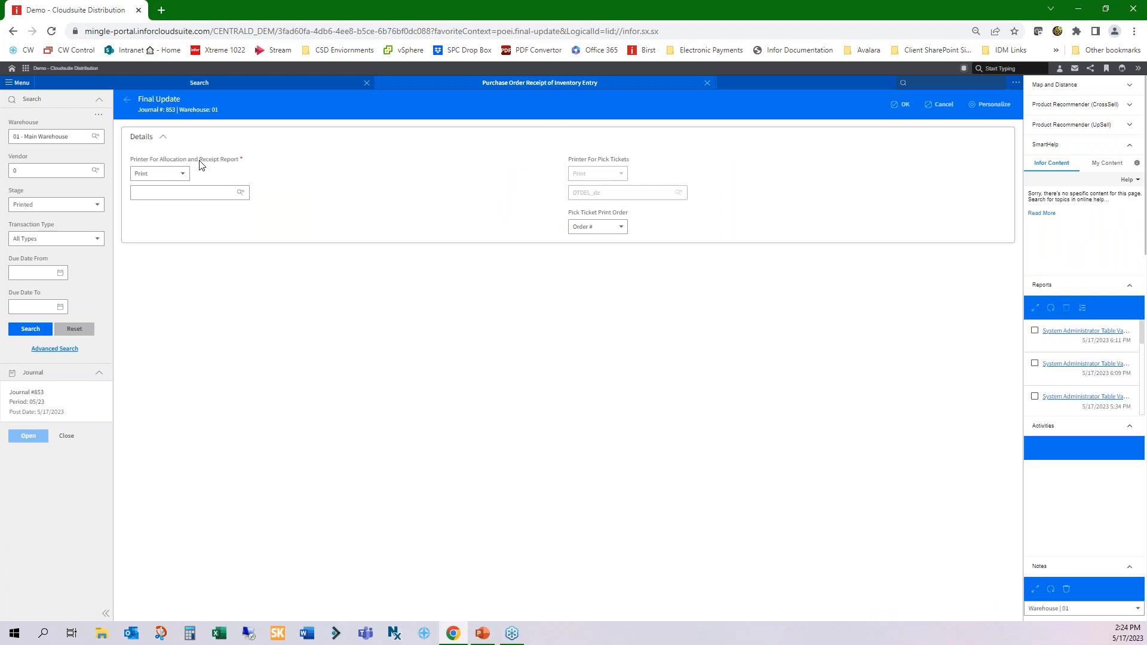
pyautogui.click(179, 173)
pyautogui.click(169, 193)
pyautogui.write('123')
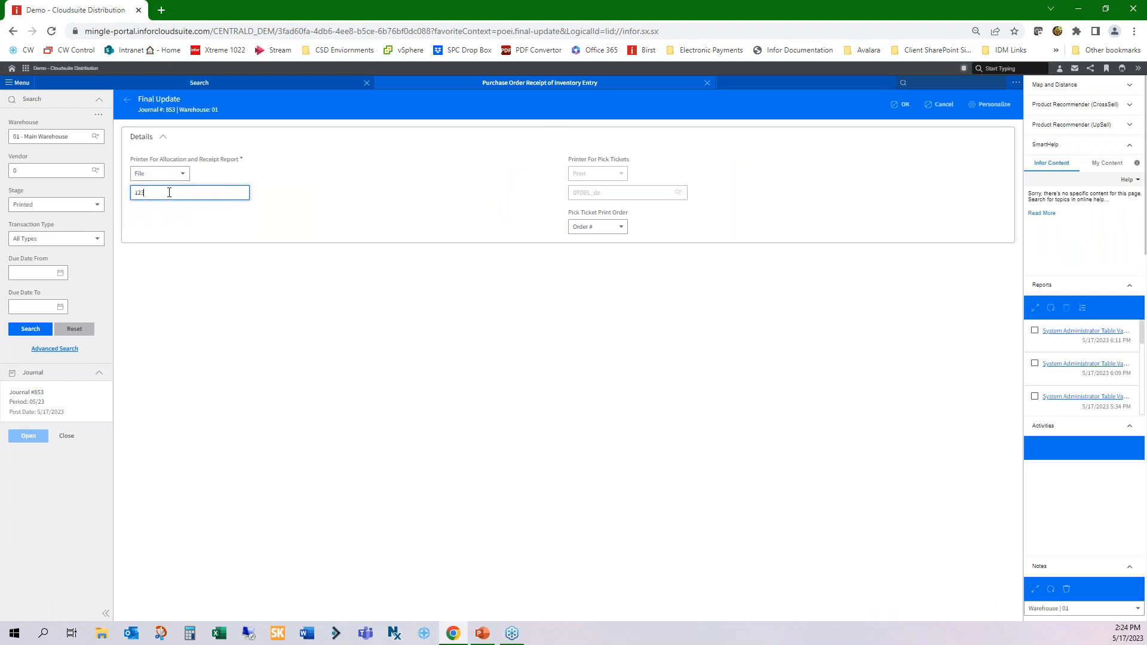
pyautogui.click(890, 105)
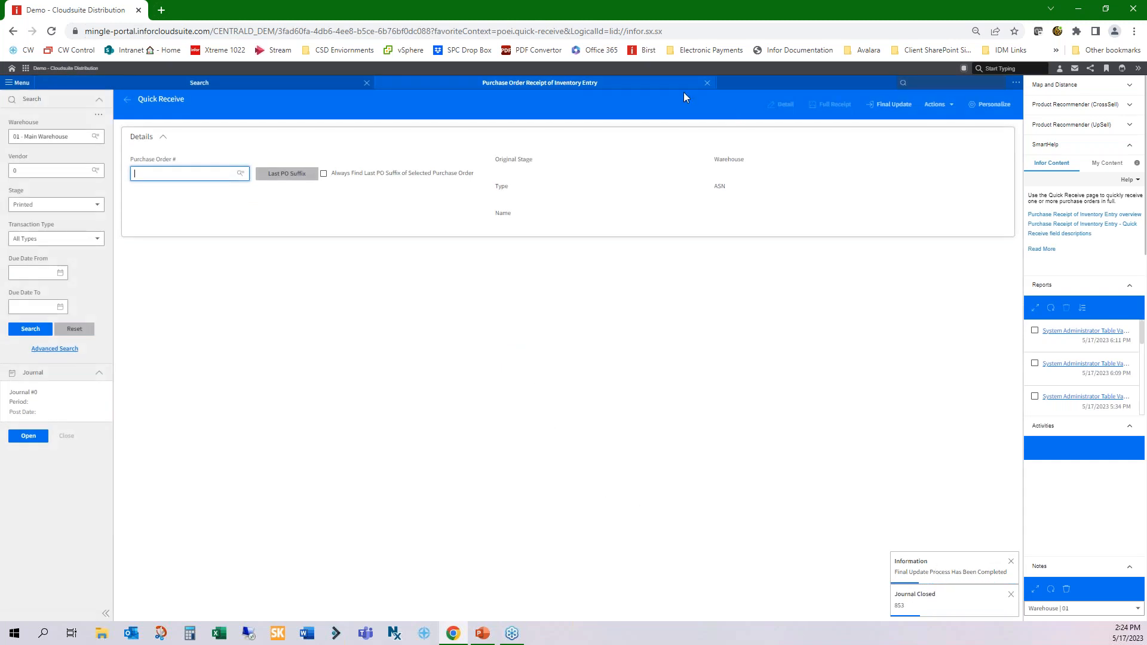
pyautogui.click(707, 82)
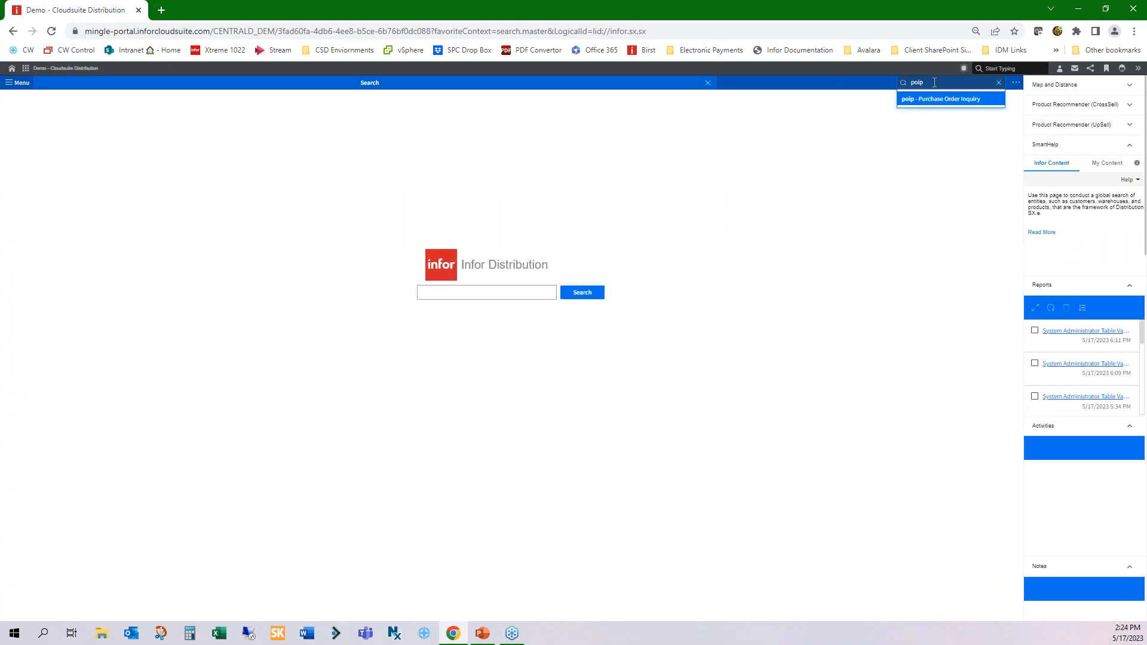
# - Open Purchase Order Inquiry (poip) and retrieve the received direct purchase order
pyautogui.click(931, 99)
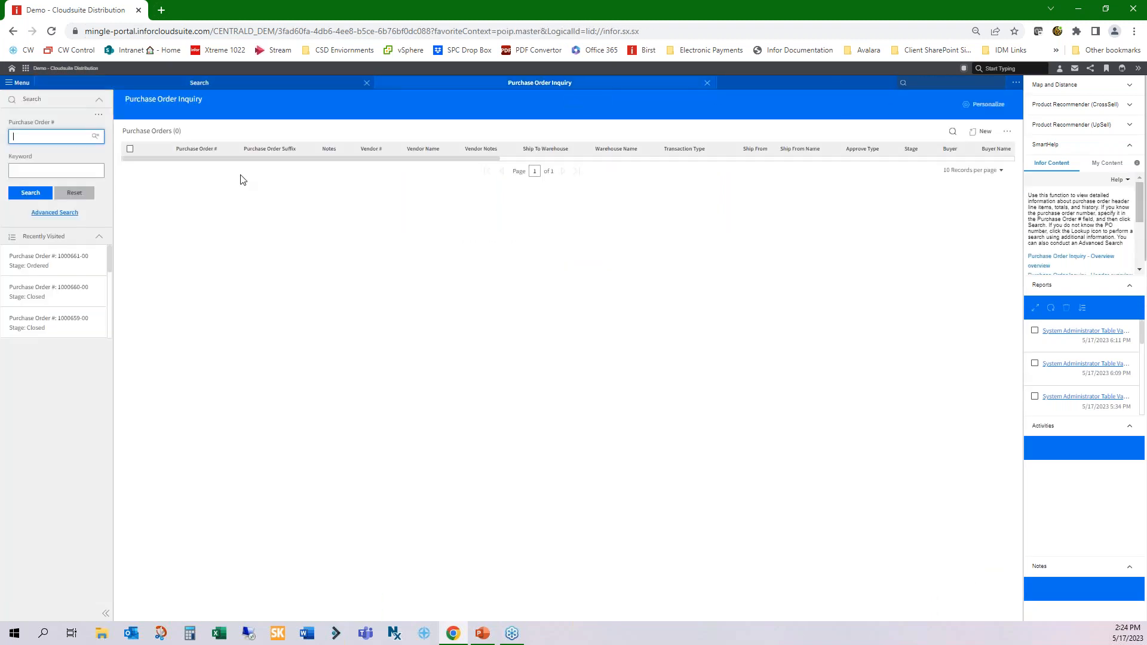
pyautogui.click(28, 141)
pyautogui.click(30, 153)
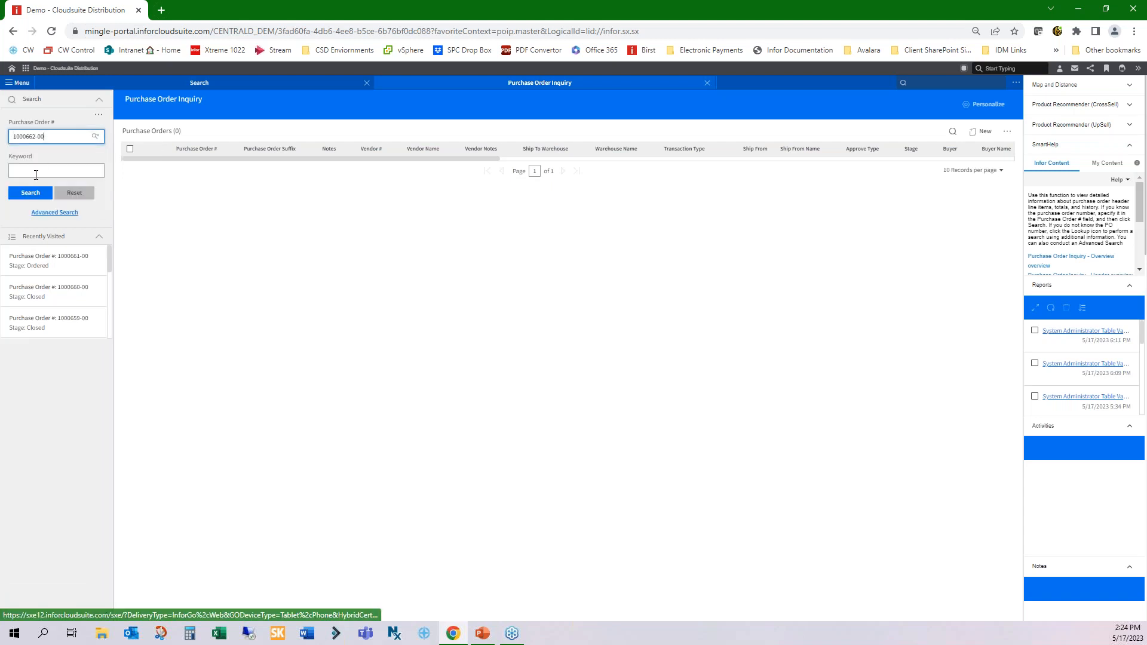
pyautogui.click(31, 193)
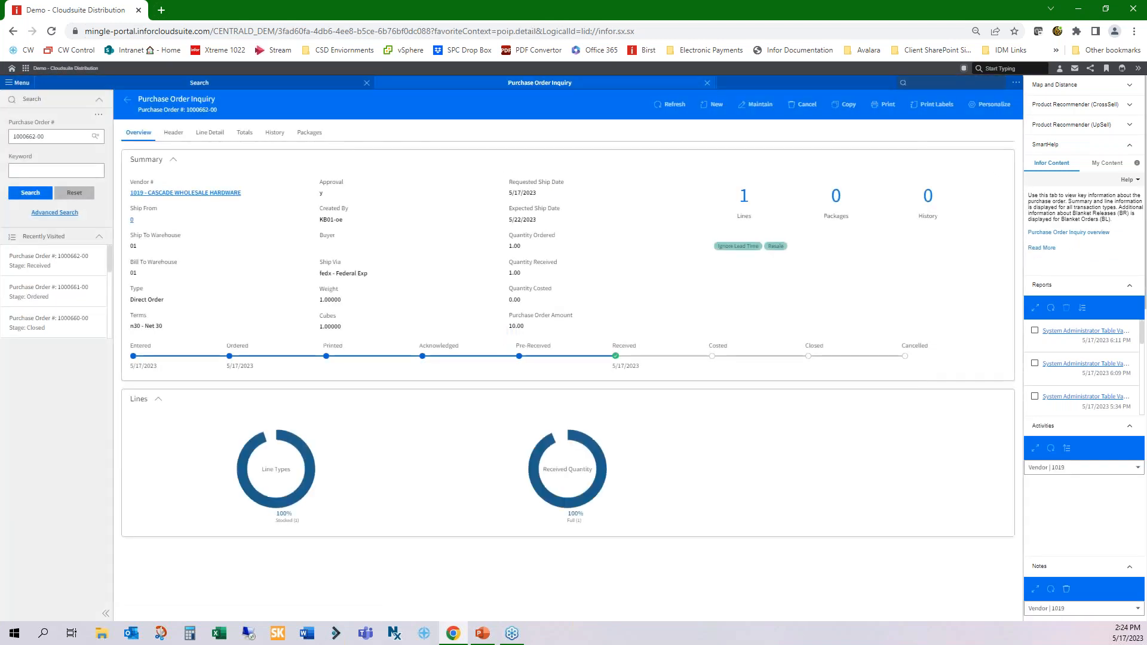
# - Check the purchase order's Received stage, its expensed addons and Freight Expected totals, and its packages
pyautogui.moveTo(610, 346); pyautogui.dragTo(639, 348)
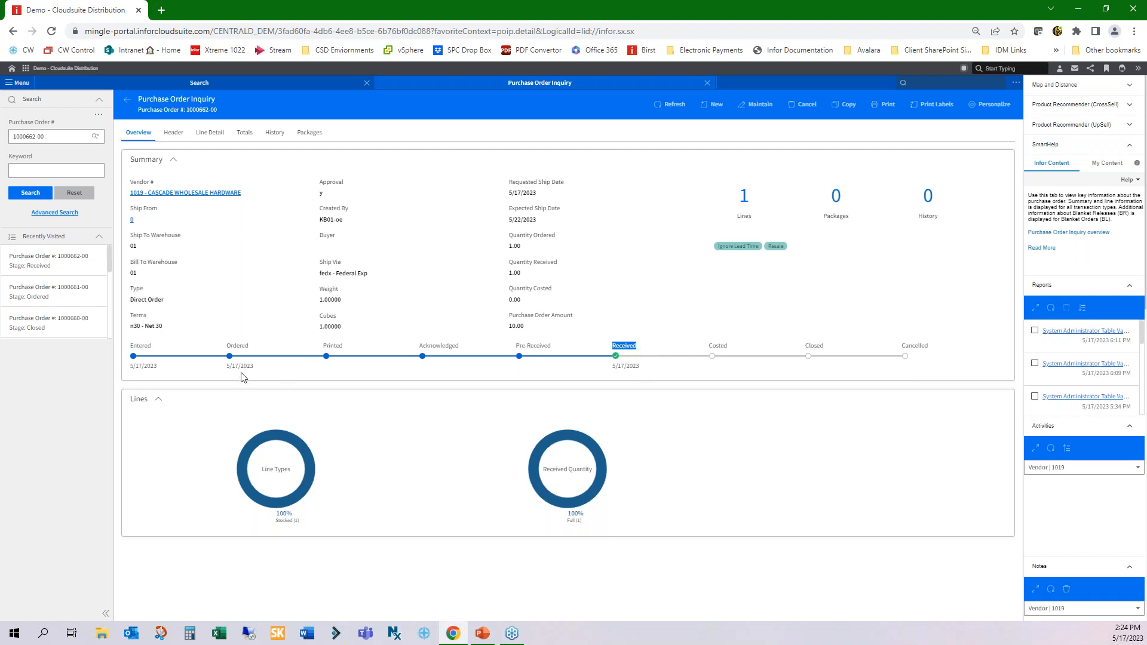
pyautogui.click(244, 133)
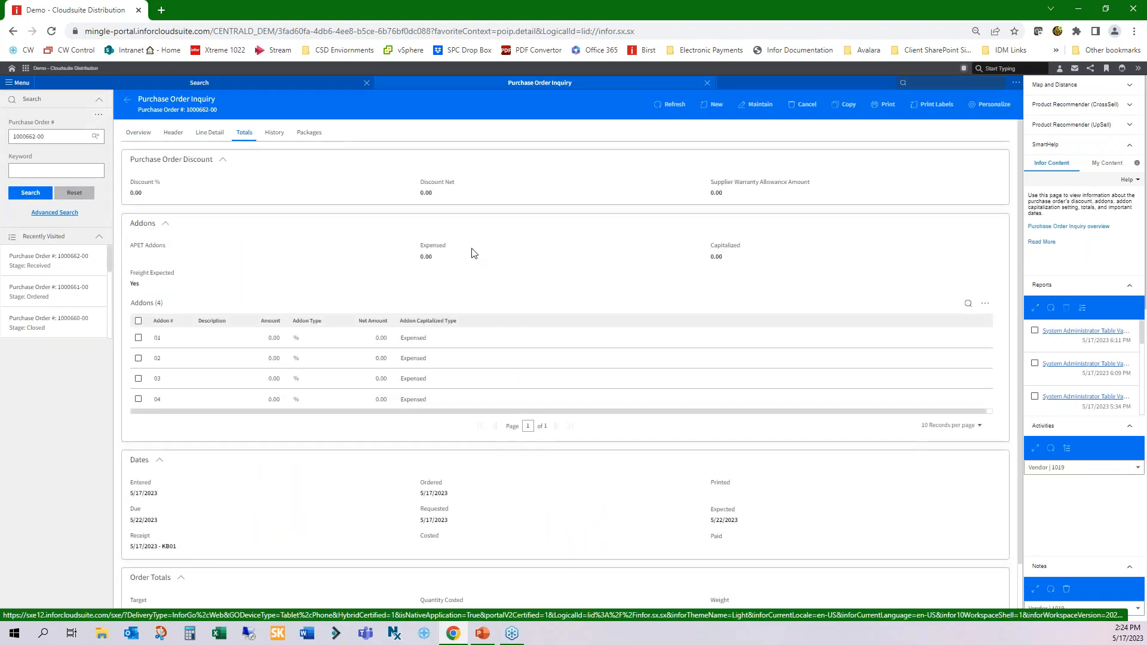
pyautogui.moveTo(405, 261); pyautogui.dragTo(429, 244)
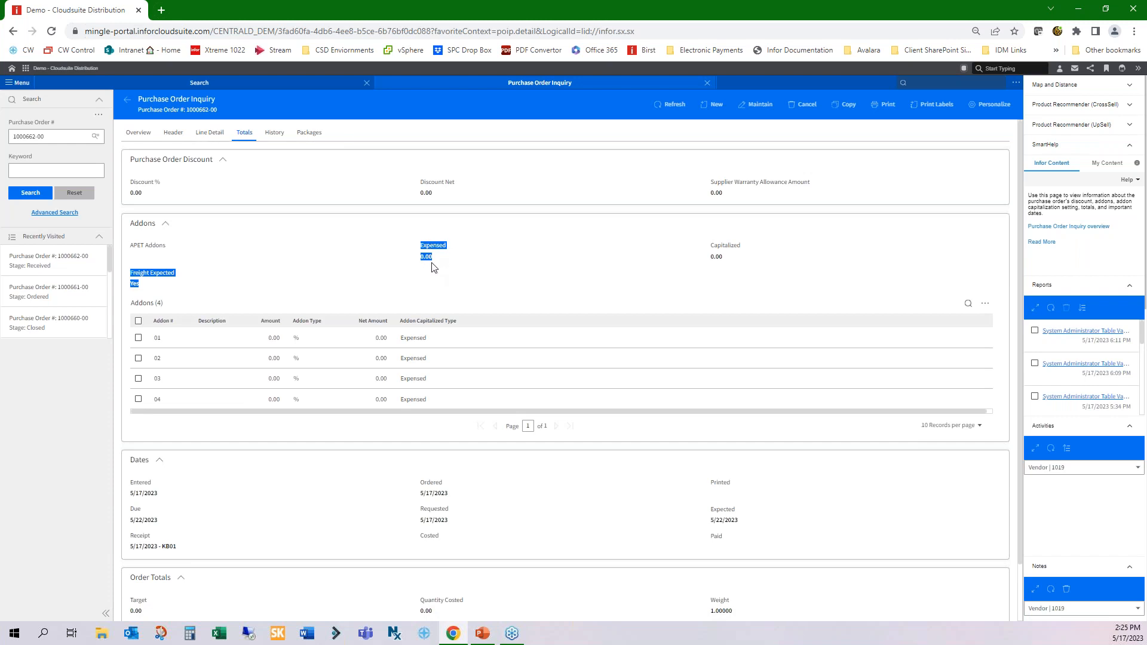
pyautogui.click(311, 132)
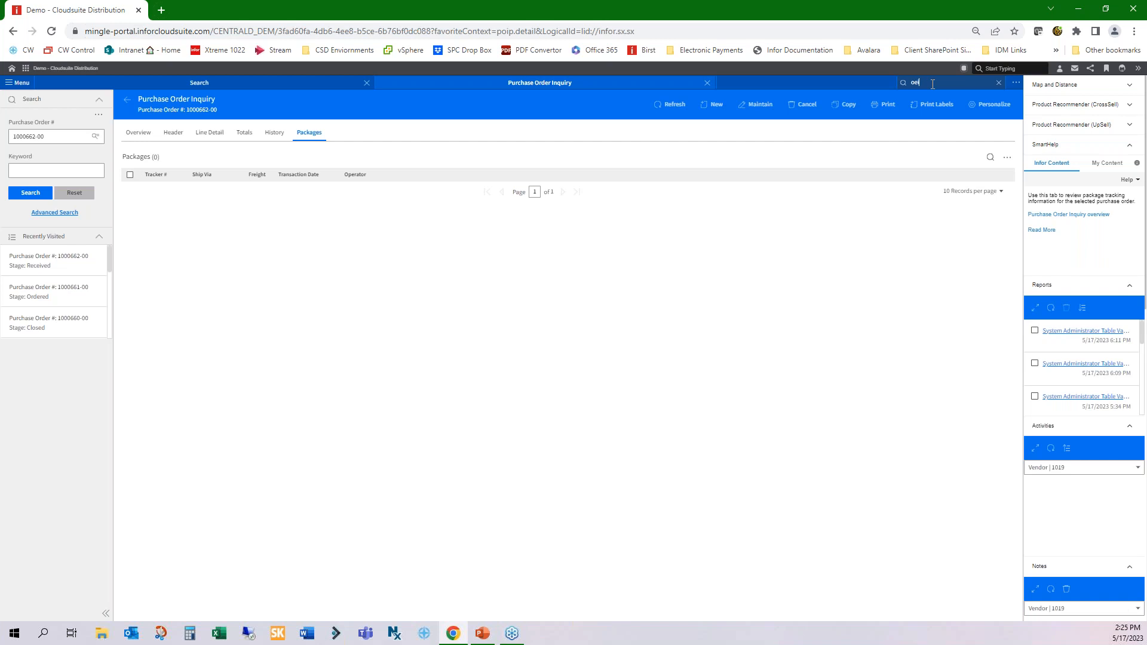
# - Open Order Inquiry (oeio) and retrieve the sales order linked to the direct purchase order
pyautogui.write('io')
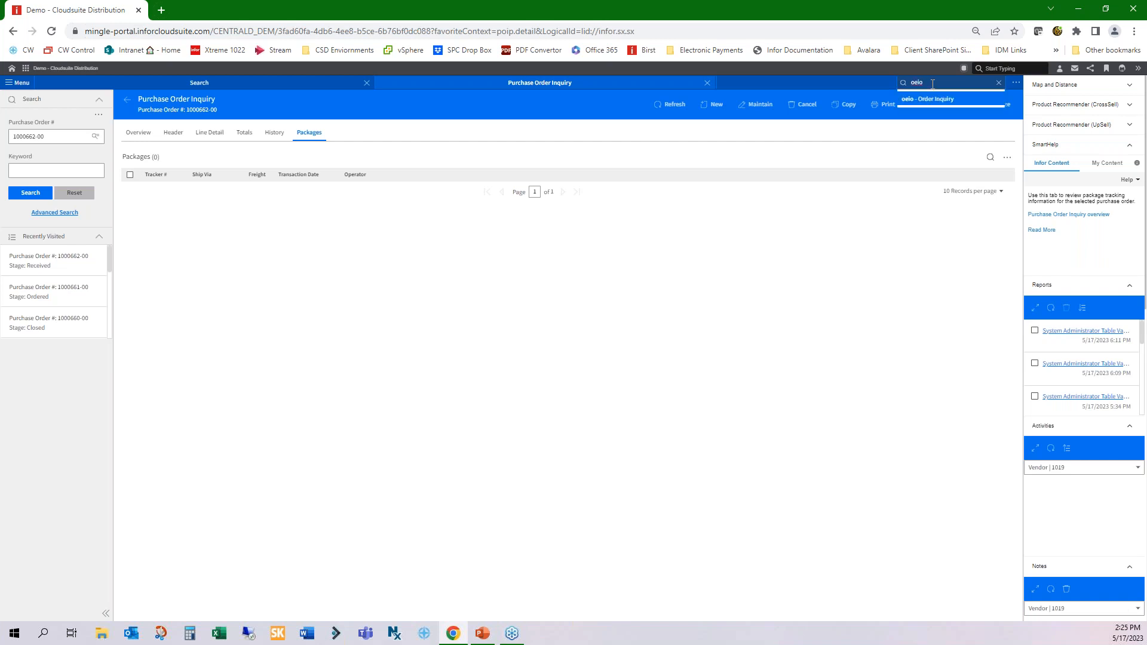
pyautogui.press('Return')
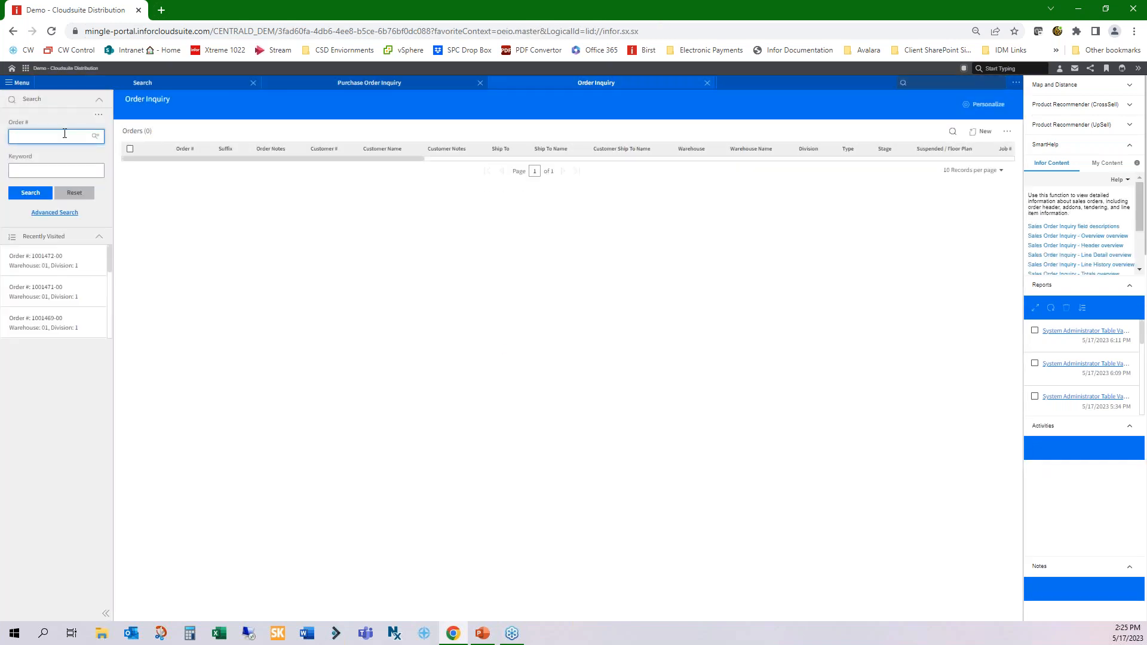
pyautogui.click(64, 133)
pyautogui.click(36, 151)
pyautogui.click(31, 193)
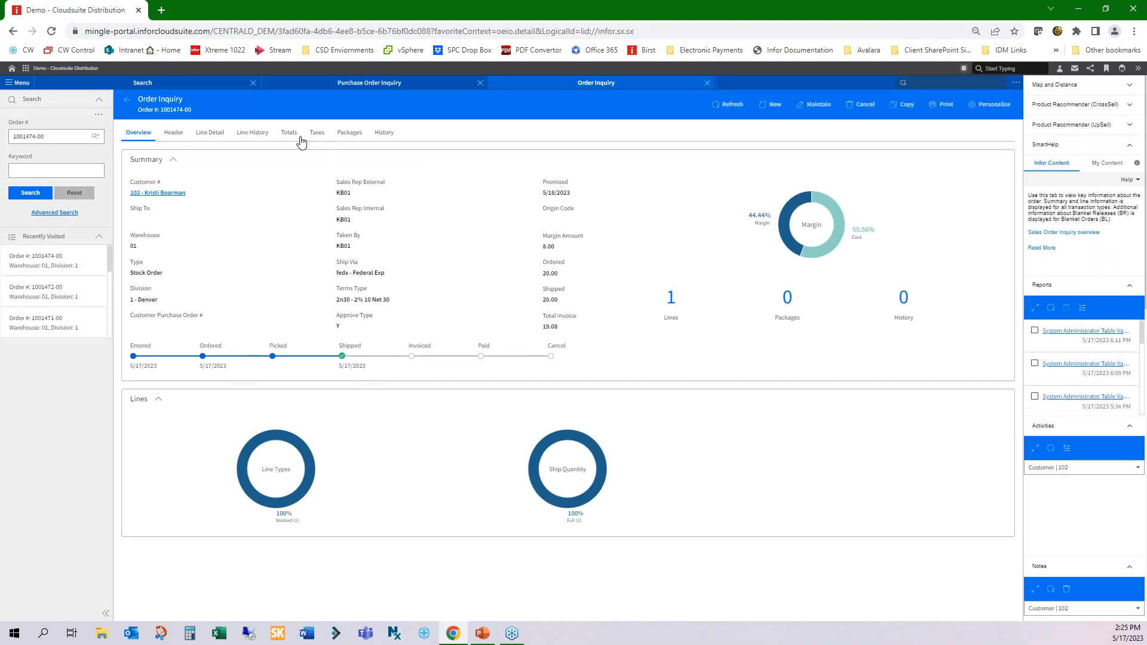
# - Examine the sales order's totals, Actual Freight and addons, and check its packages
pyautogui.click(289, 132)
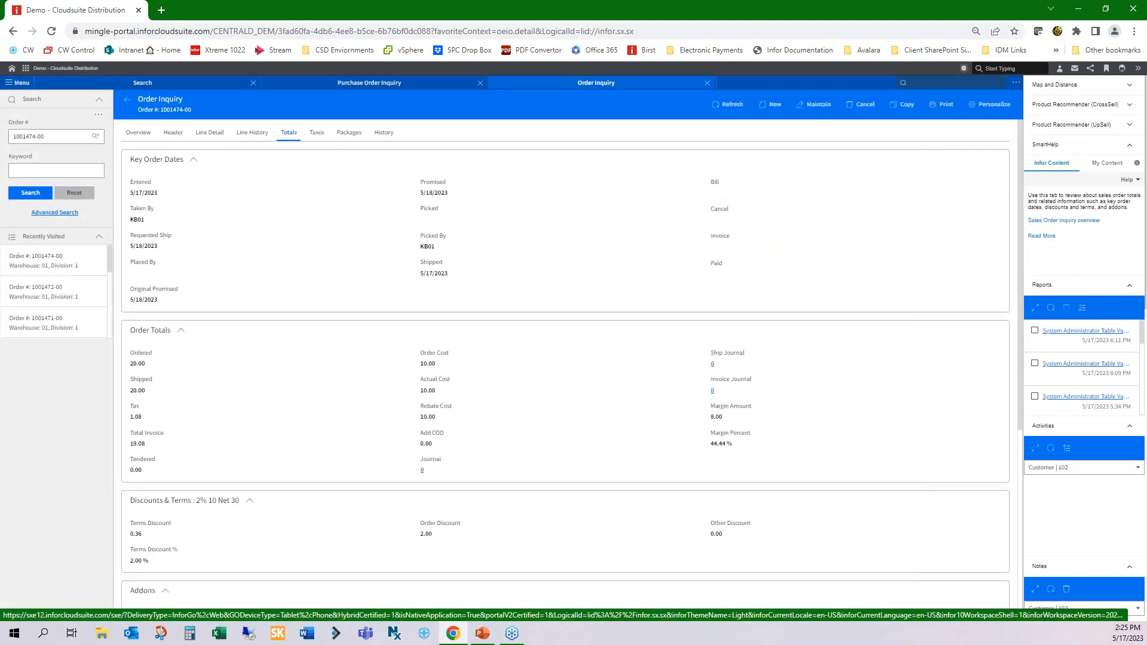
pyautogui.scroll(-2, 302, 433)
pyautogui.scroll(-2, 303, 446)
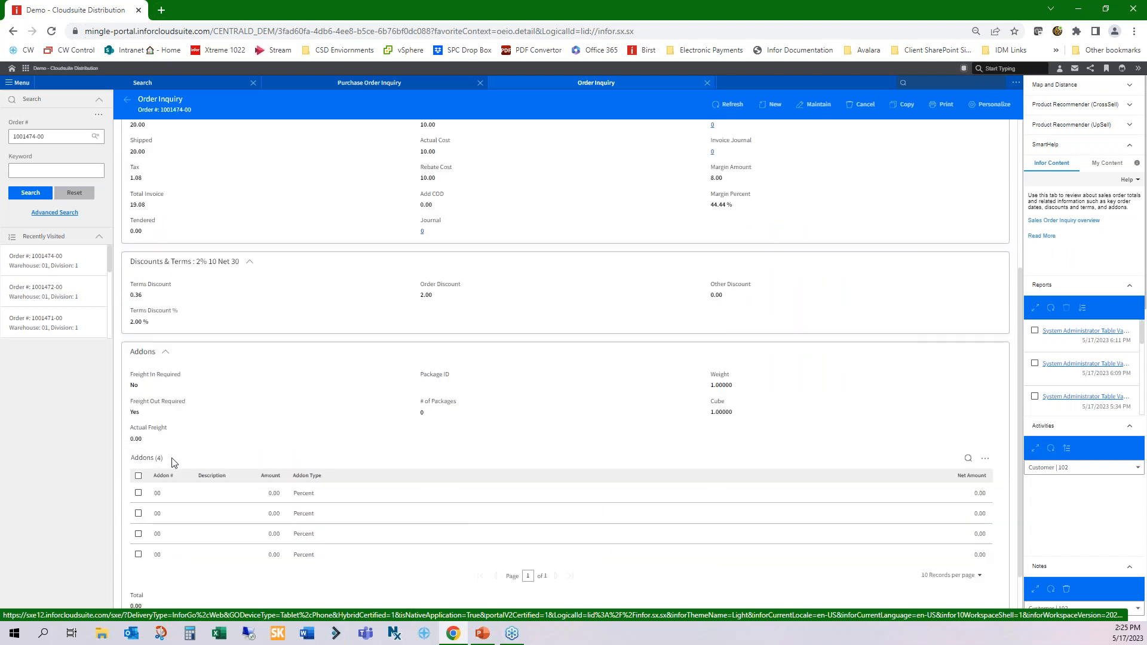
pyautogui.moveTo(128, 440); pyautogui.dragTo(149, 449)
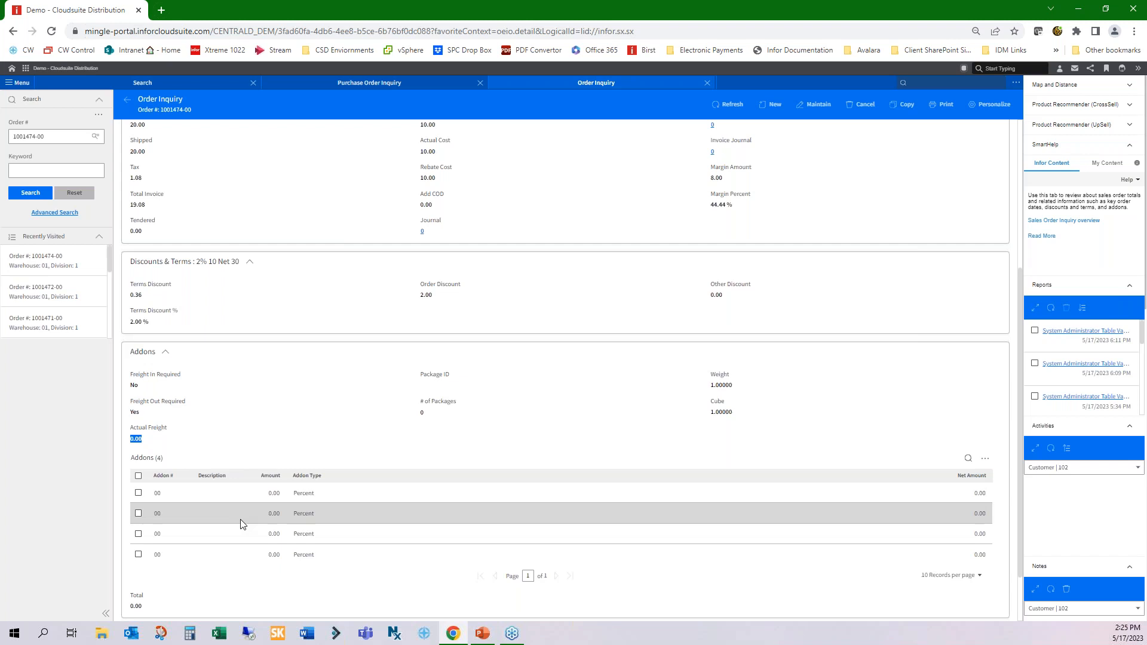
pyautogui.scroll(5, 363, 442)
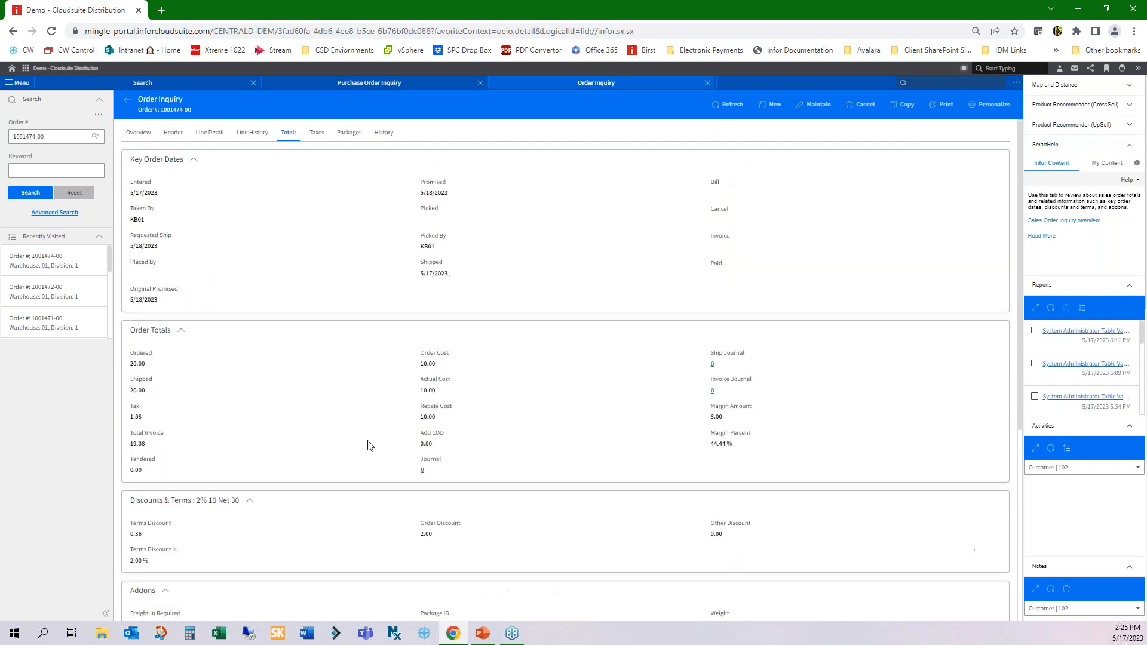
pyautogui.click(352, 132)
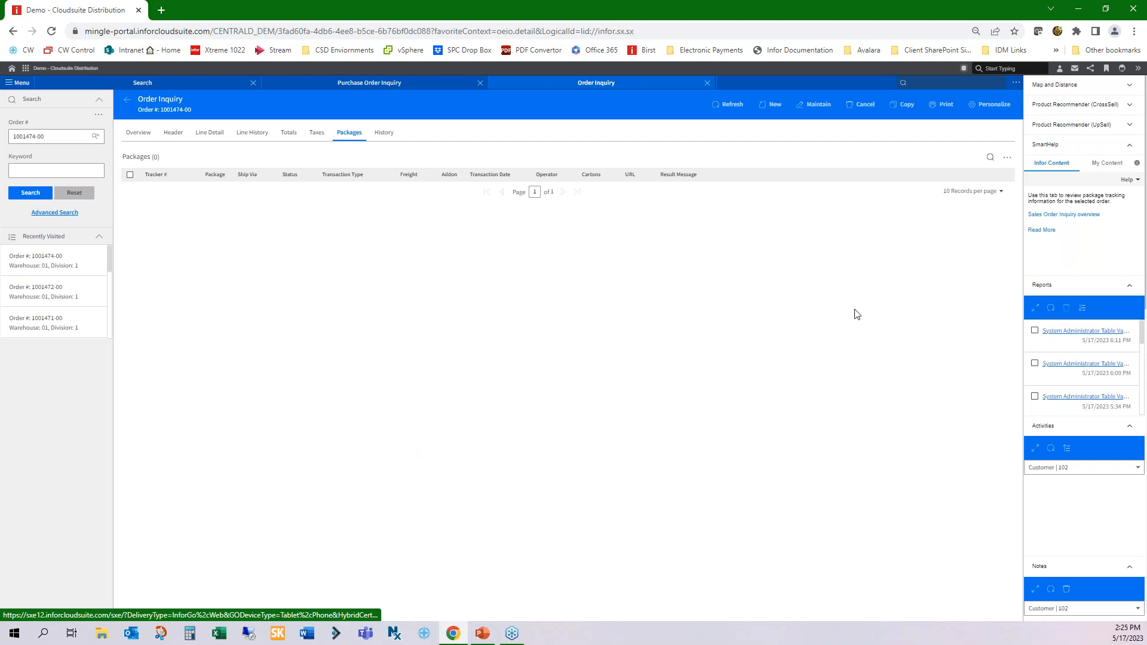
# - Open Vendor Invoice Center (apece) and search for invoices in the KB - KBs Group
pyautogui.click(942, 87)
pyautogui.write('apece')
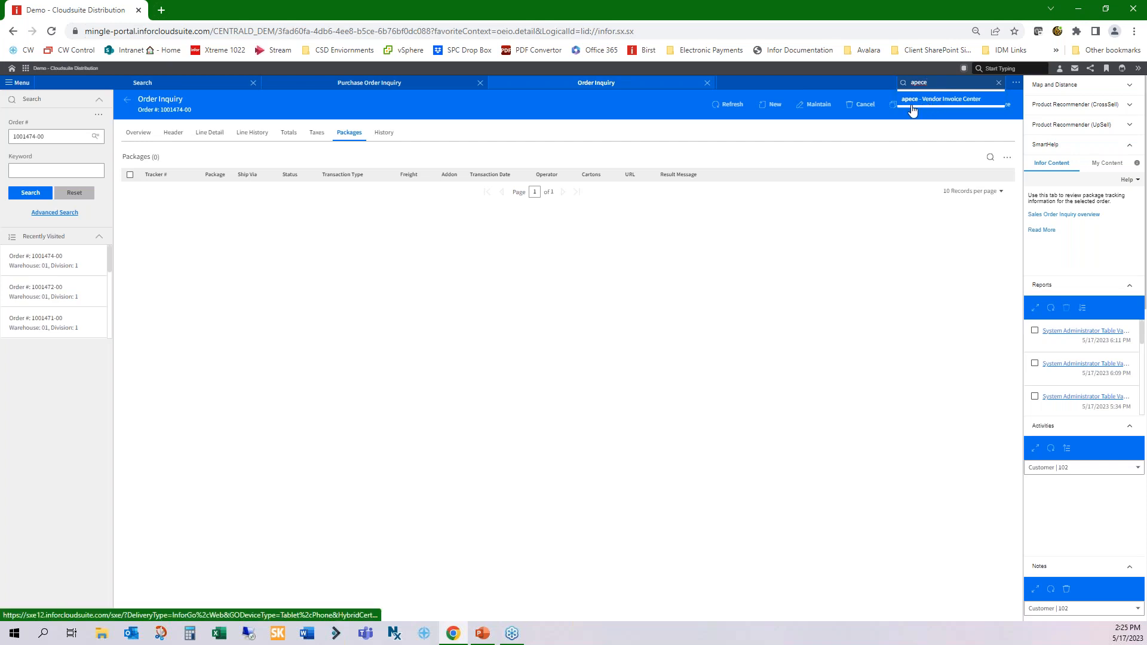
pyautogui.click(948, 103)
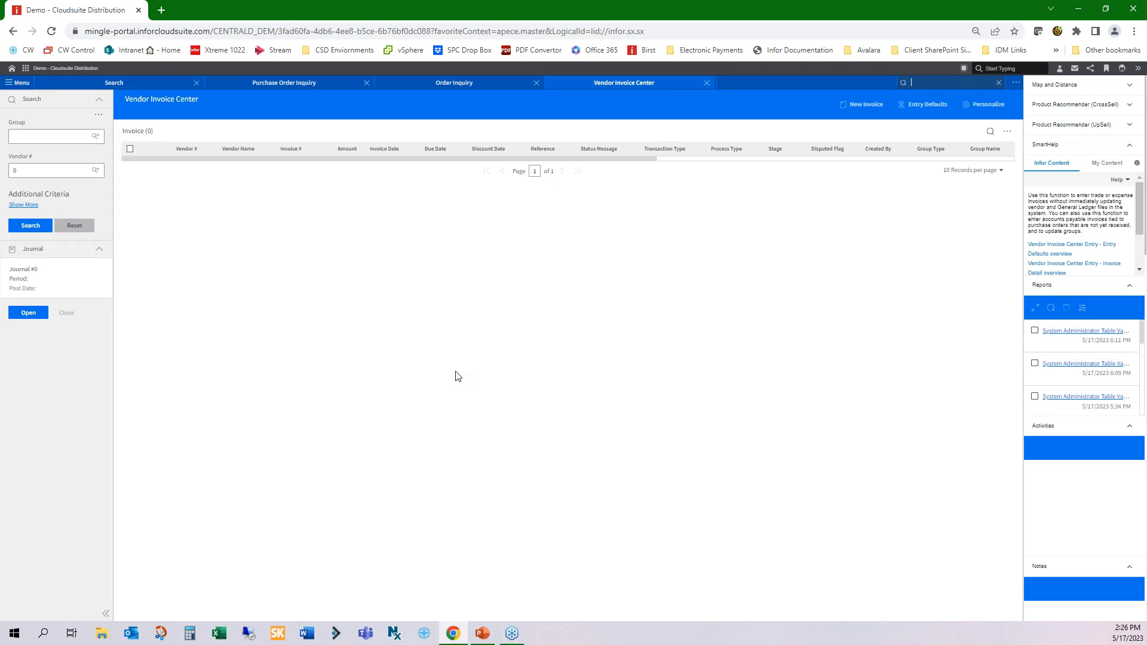
pyautogui.click(62, 137)
pyautogui.click(61, 155)
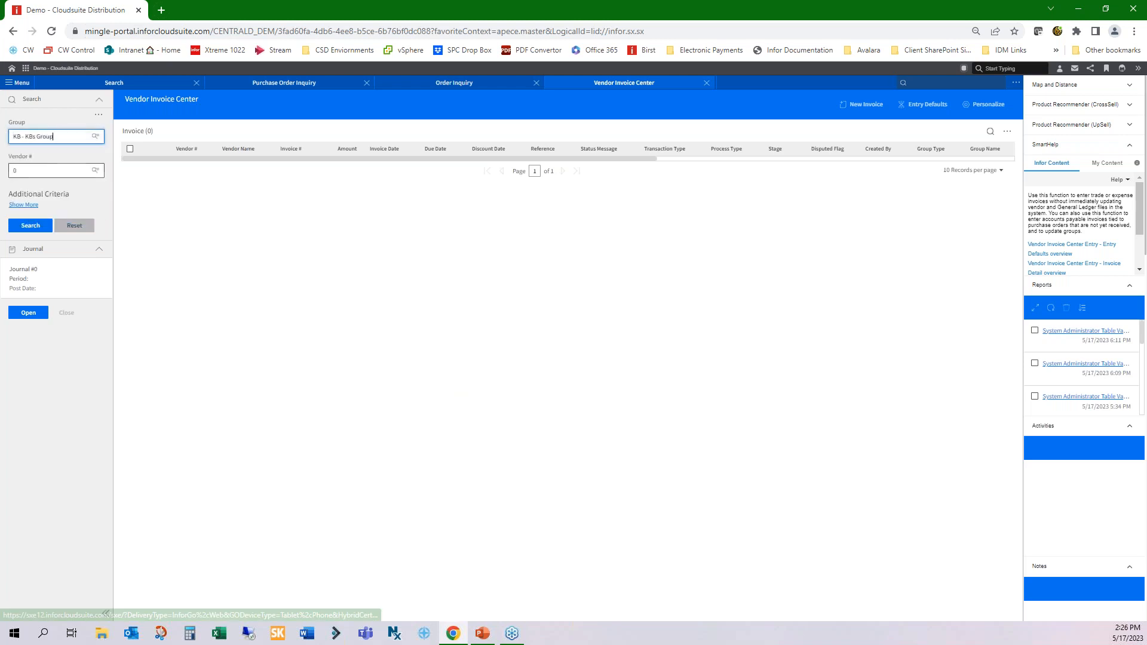
pyautogui.click(36, 225)
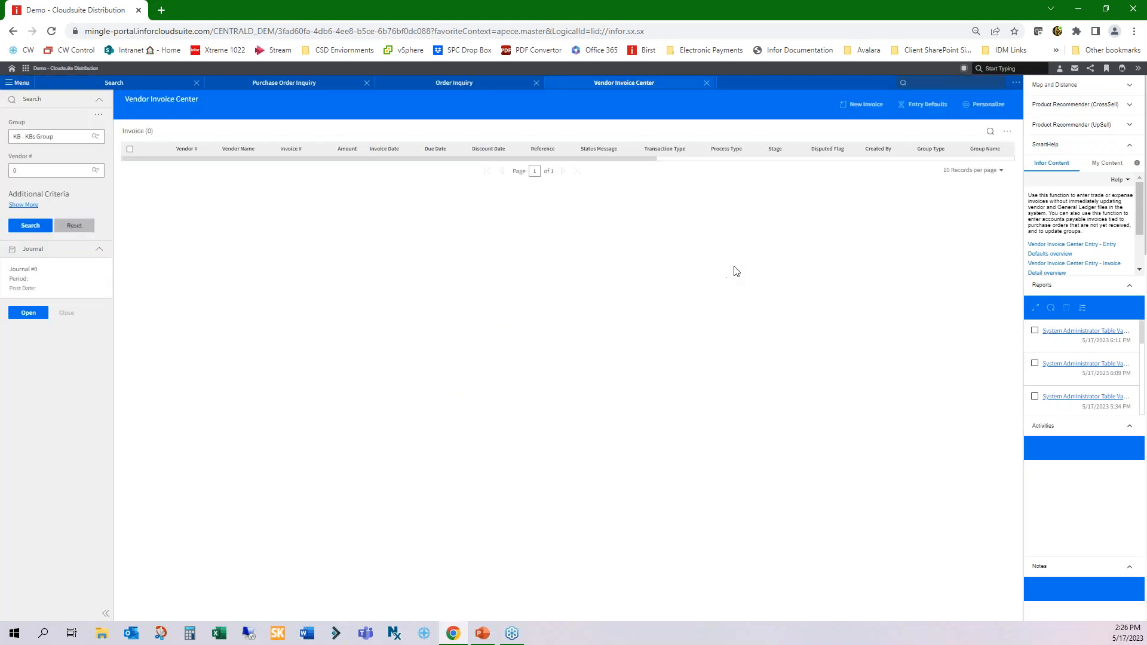
# - Create a new vendor invoice tied to the received direct purchase order, with invoice number Inv051723
pyautogui.click(856, 108)
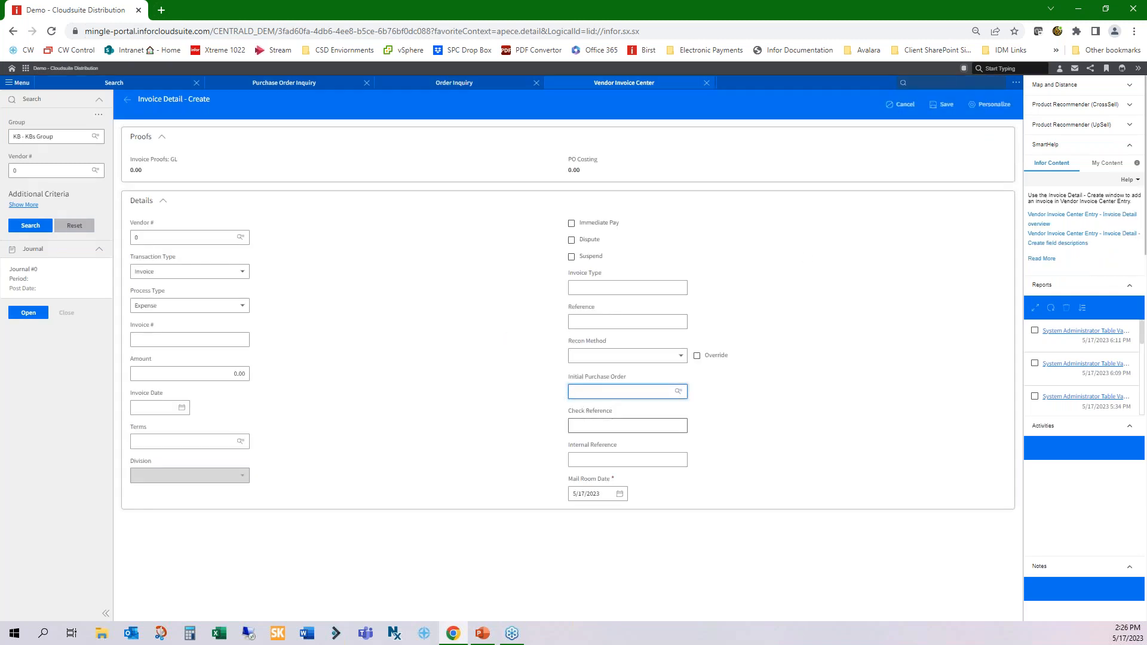
pyautogui.click(577, 391)
pyautogui.click(588, 410)
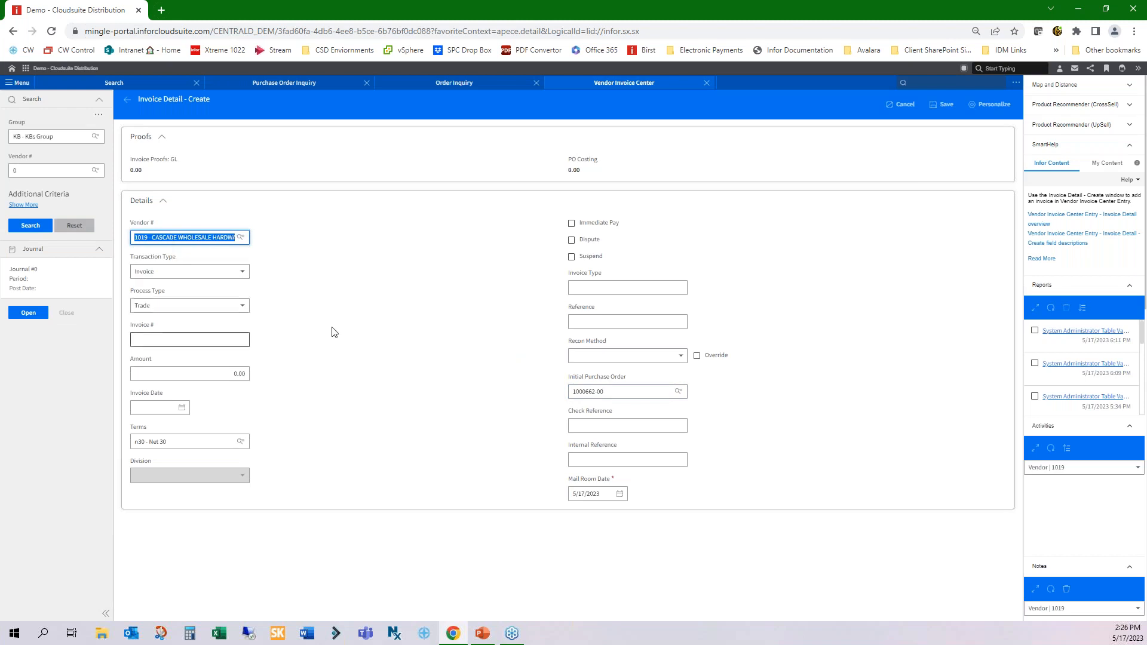
pyautogui.click(200, 341)
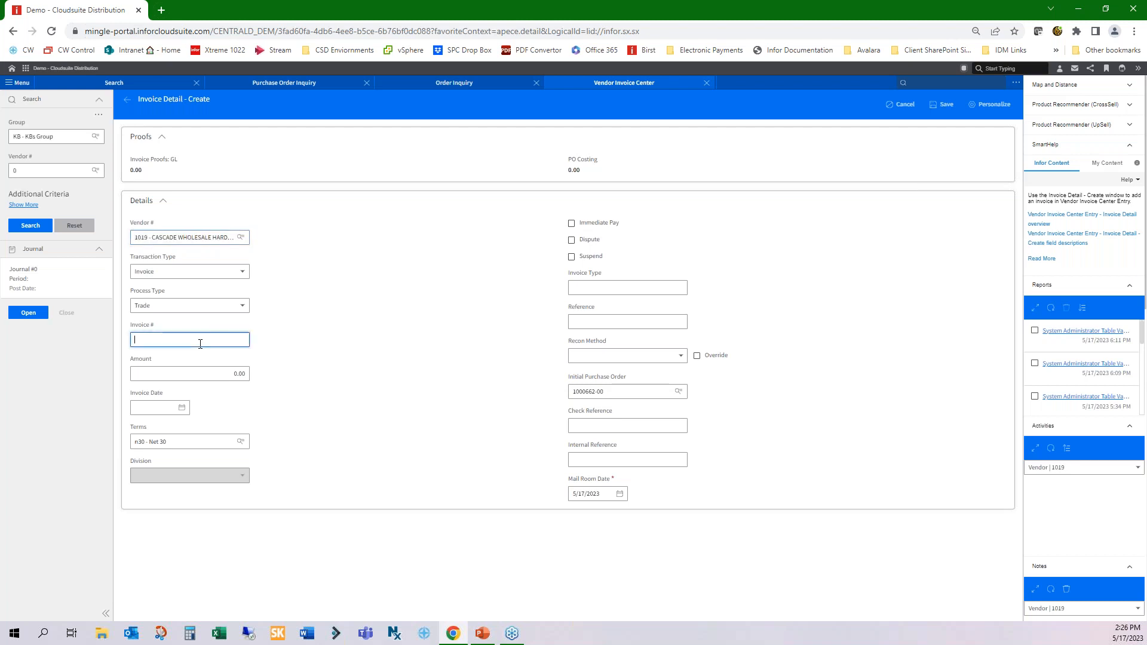
pyautogui.write('Inv051723')
pyautogui.press('Tab')
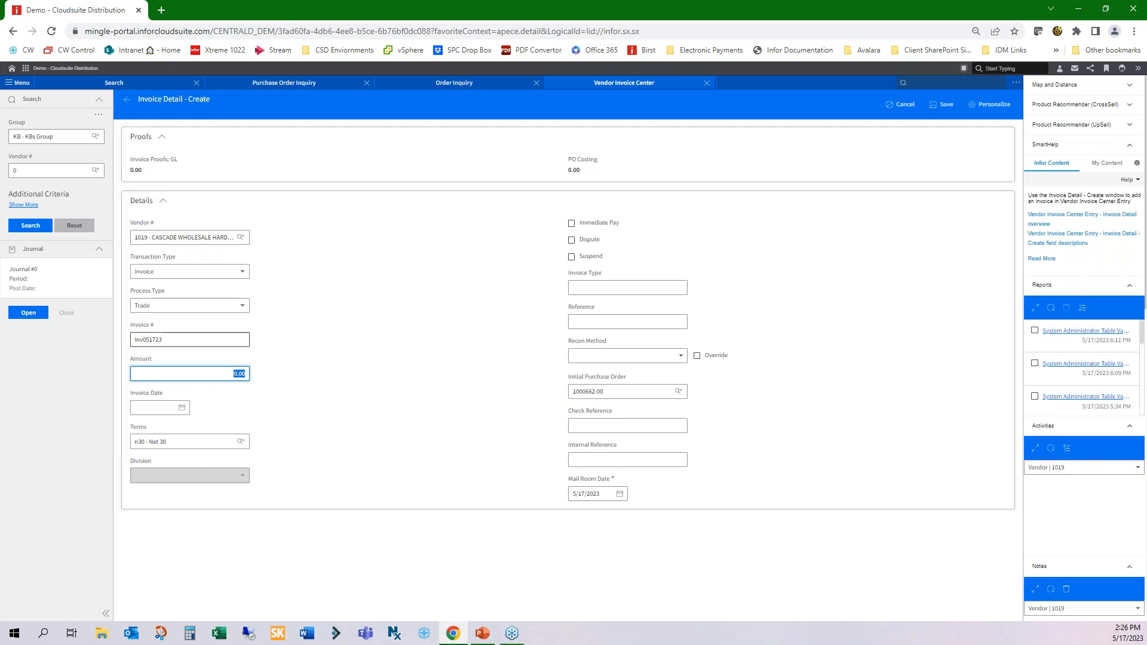
# - Check the order amount among the purchase order's totals in Purchase Order Inquiry and return to the invoice
pyautogui.click(241, 89)
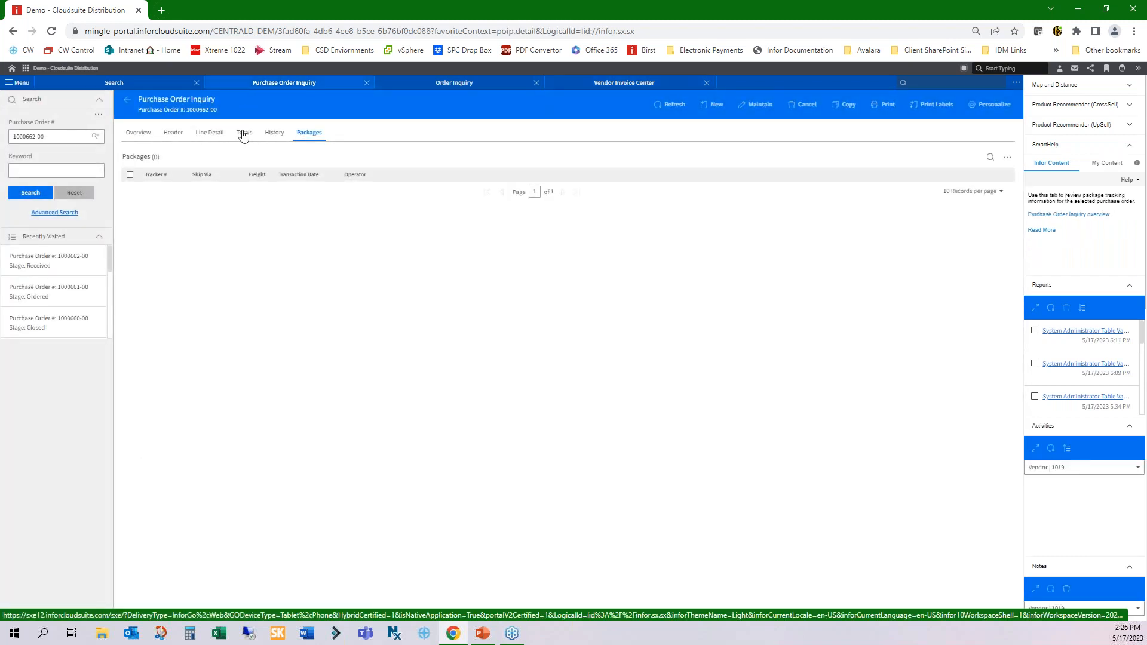
pyautogui.click(243, 133)
pyautogui.scroll(-1, 358, 477)
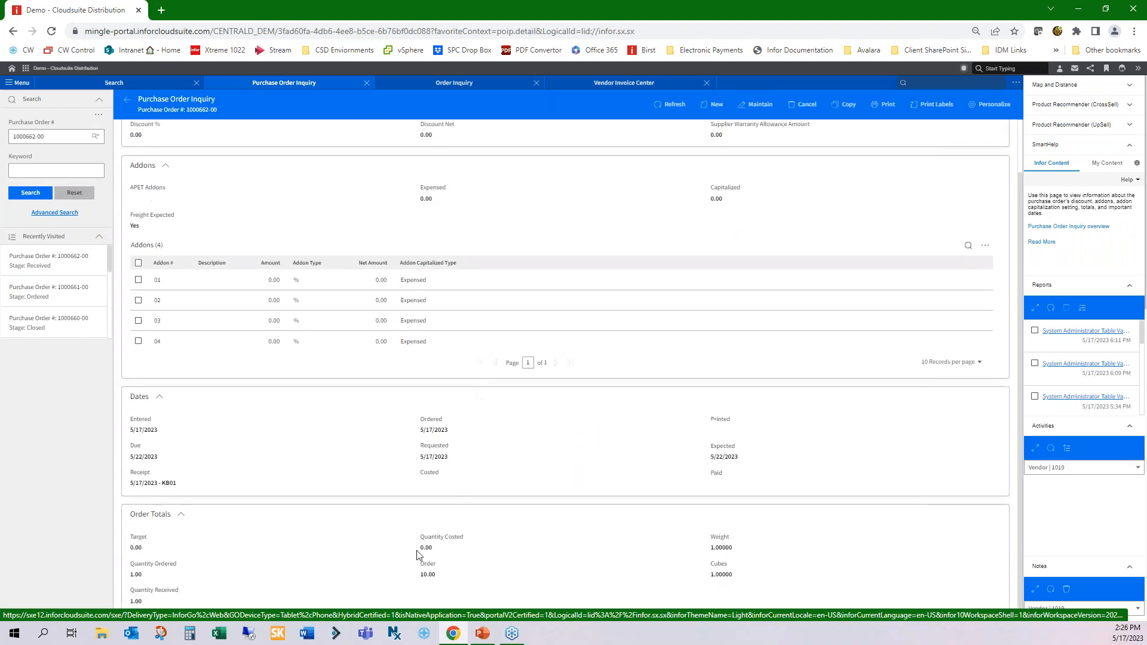
pyautogui.moveTo(427, 575); pyautogui.dragTo(436, 576)
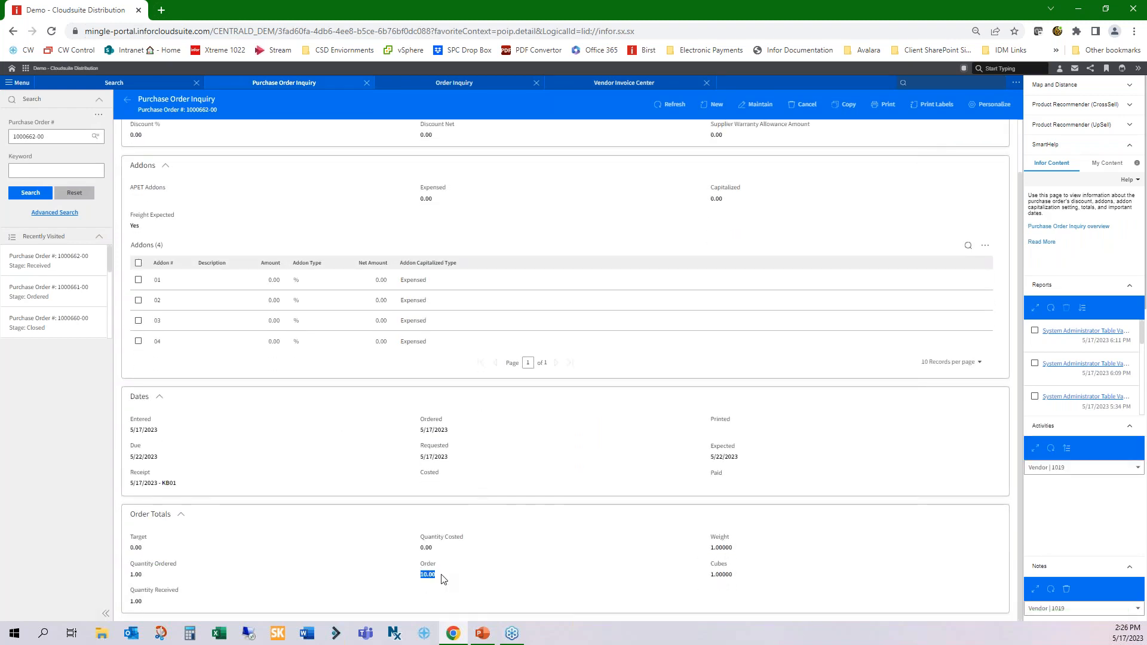
pyautogui.click(602, 88)
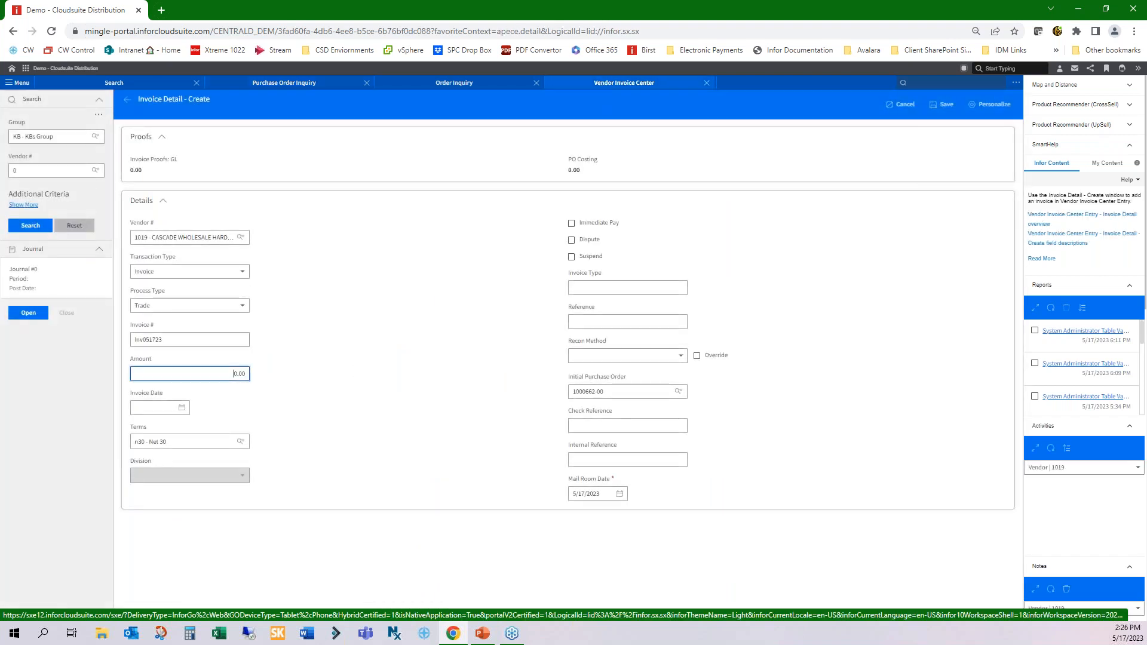
# - Set the invoice amount to 11.00 and the invoice date to 5/12/2023
pyautogui.click(241, 374)
pyautogui.write('1')
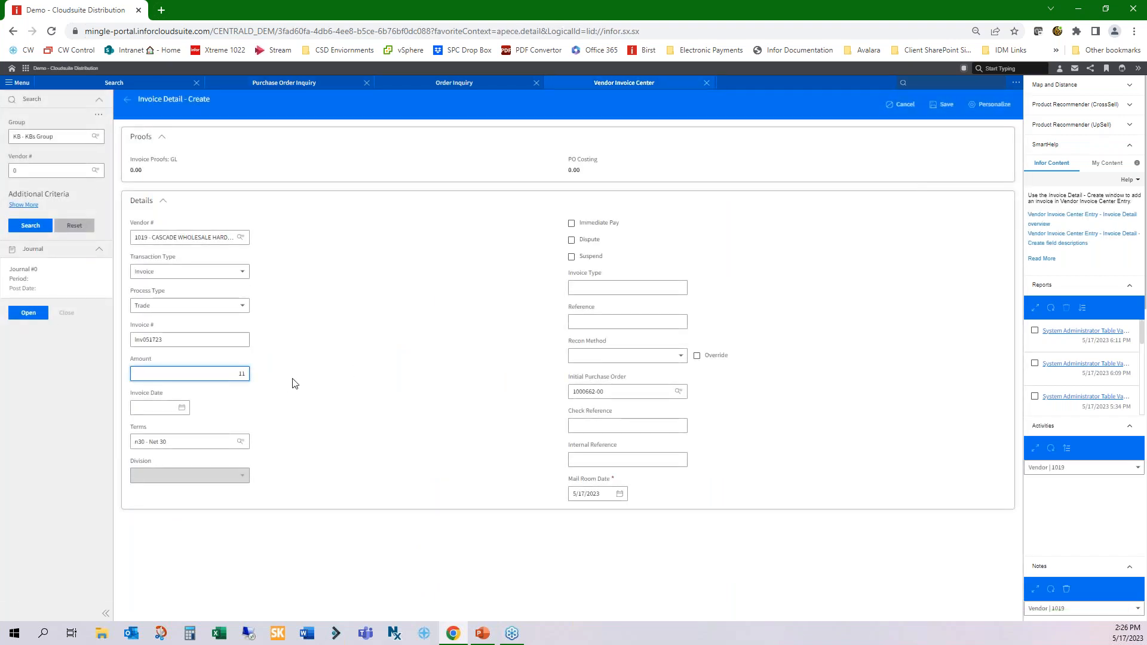
pyautogui.write('1')
pyautogui.press('Tab')
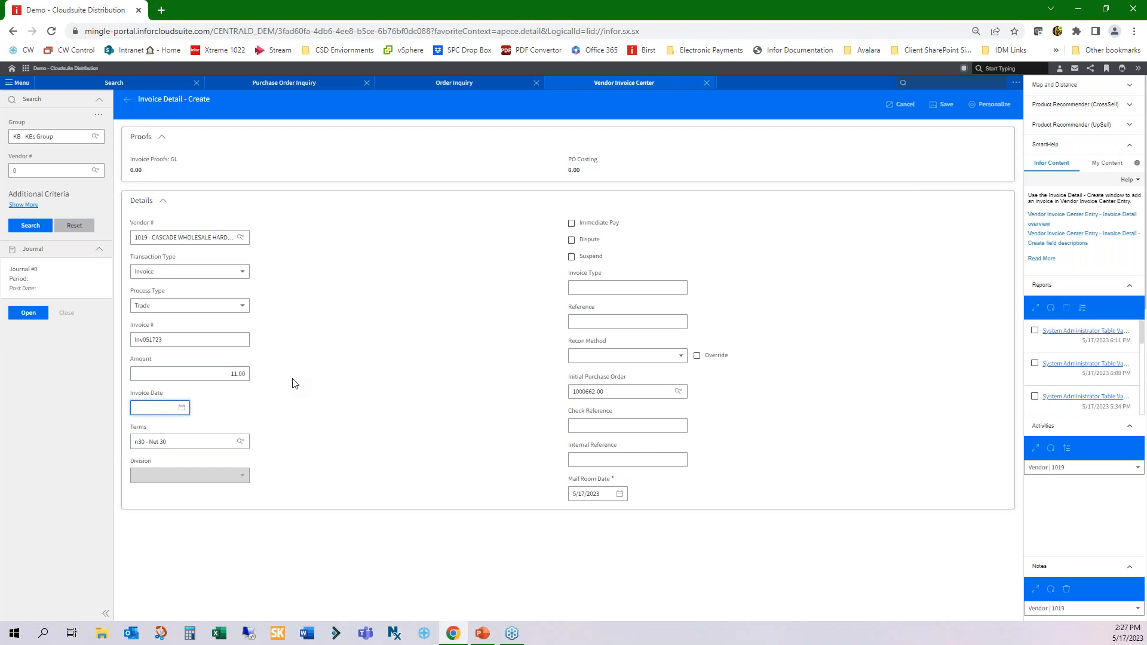
pyautogui.write('/12/2023')
pyautogui.press('Tab')
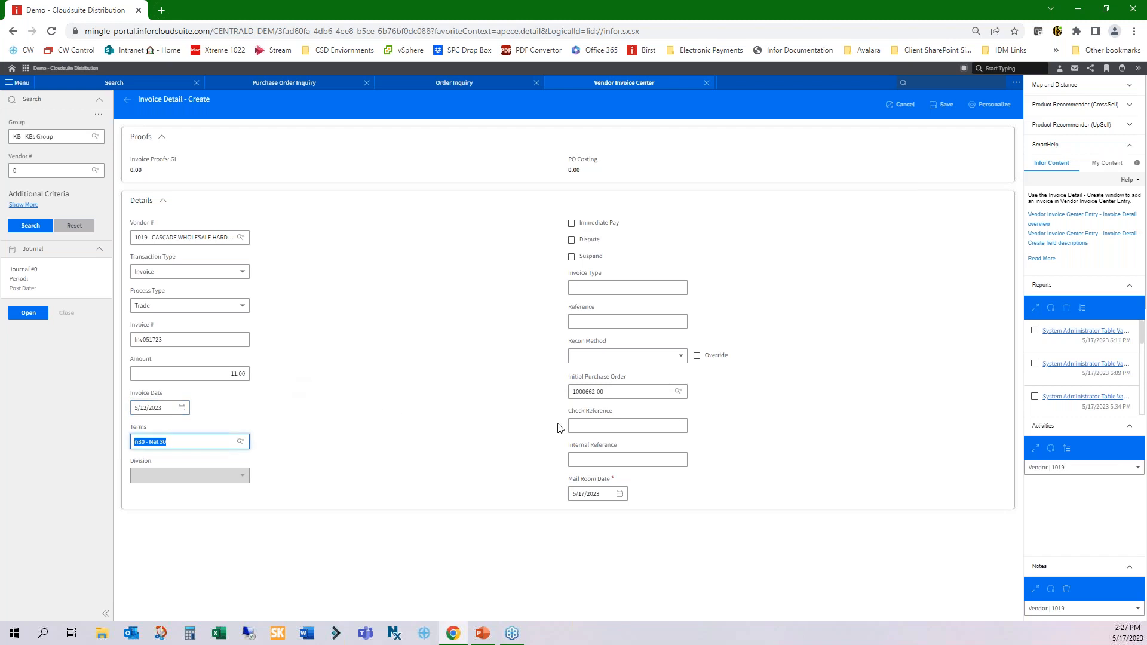
# - Enter "Check Reference" as the invoice's check reference and "Internal Reference" as its internal reference
pyautogui.moveTo(554, 408); pyautogui.dragTo(571, 491)
pyautogui.click(592, 426)
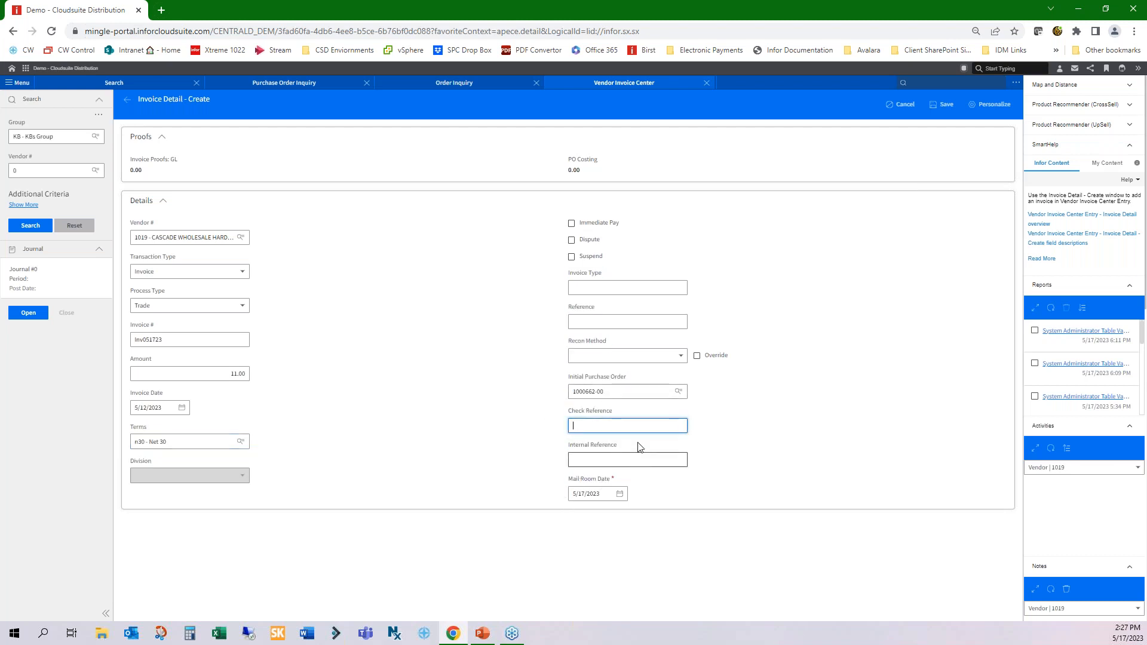
pyautogui.write('Check Reference')
pyautogui.press('Tab')
pyautogui.write('Interna')
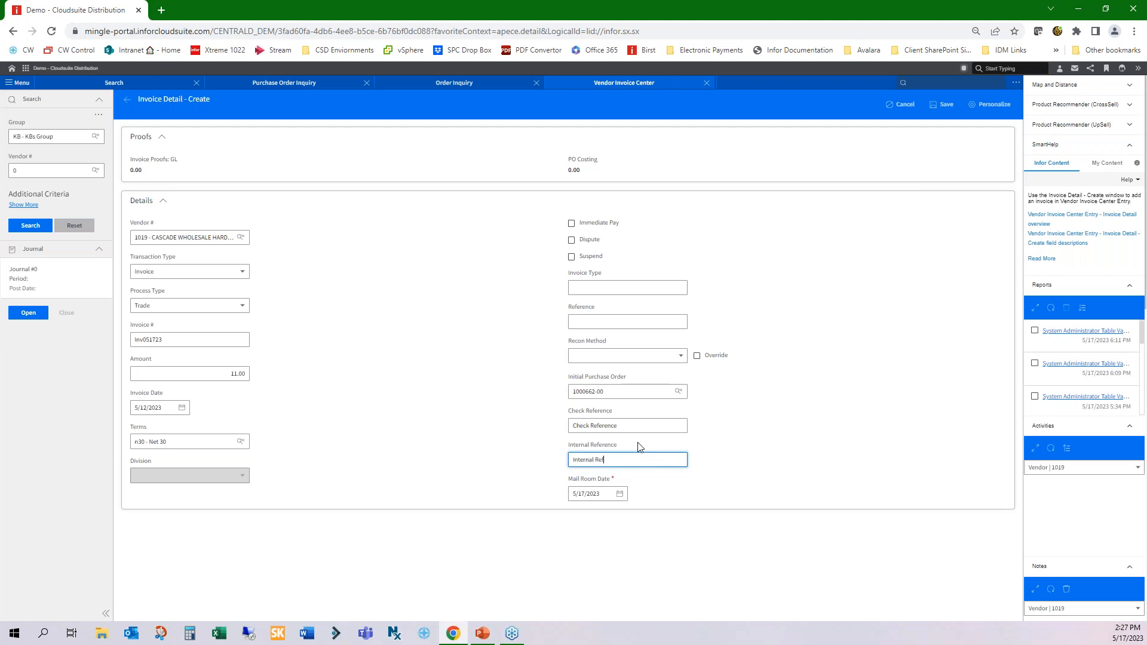
pyautogui.write('l Reference')
# - Set the Mail Room Date to 5/16/2023 and save the invoice
pyautogui.click(585, 493)
pyautogui.write('6')
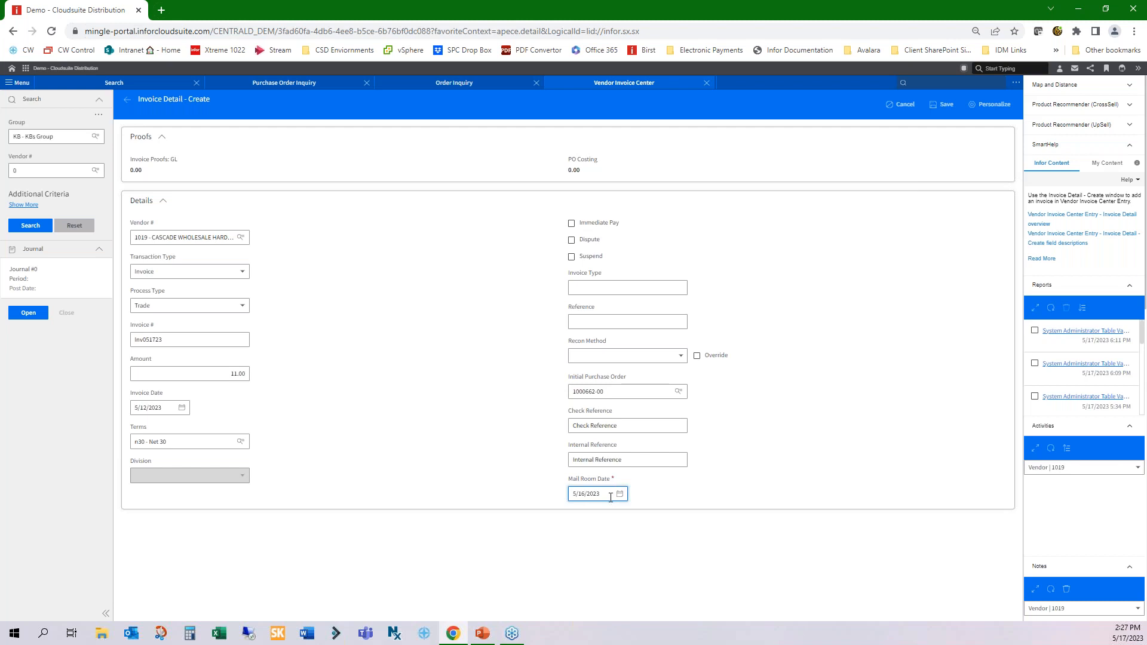
pyautogui.click(586, 500)
pyautogui.click(946, 105)
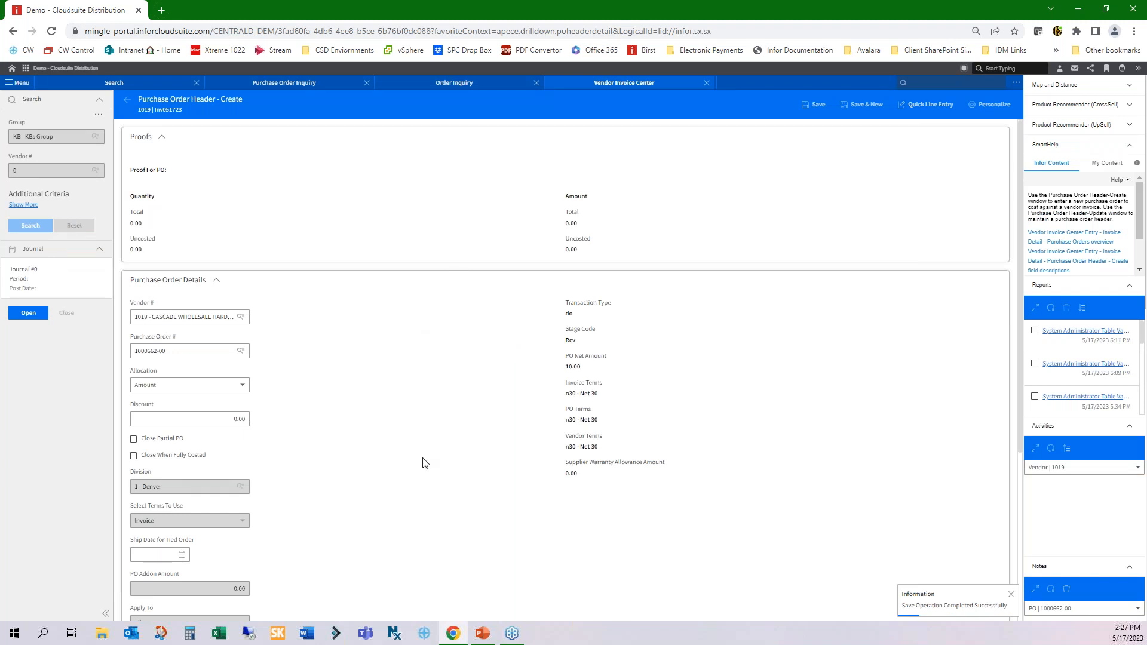
# - Enter AAA123456 as Tracker # 1 and BBB789012 as Tracker # 2 in the purchase order header's tracking details
pyautogui.scroll(-4, 395, 541)
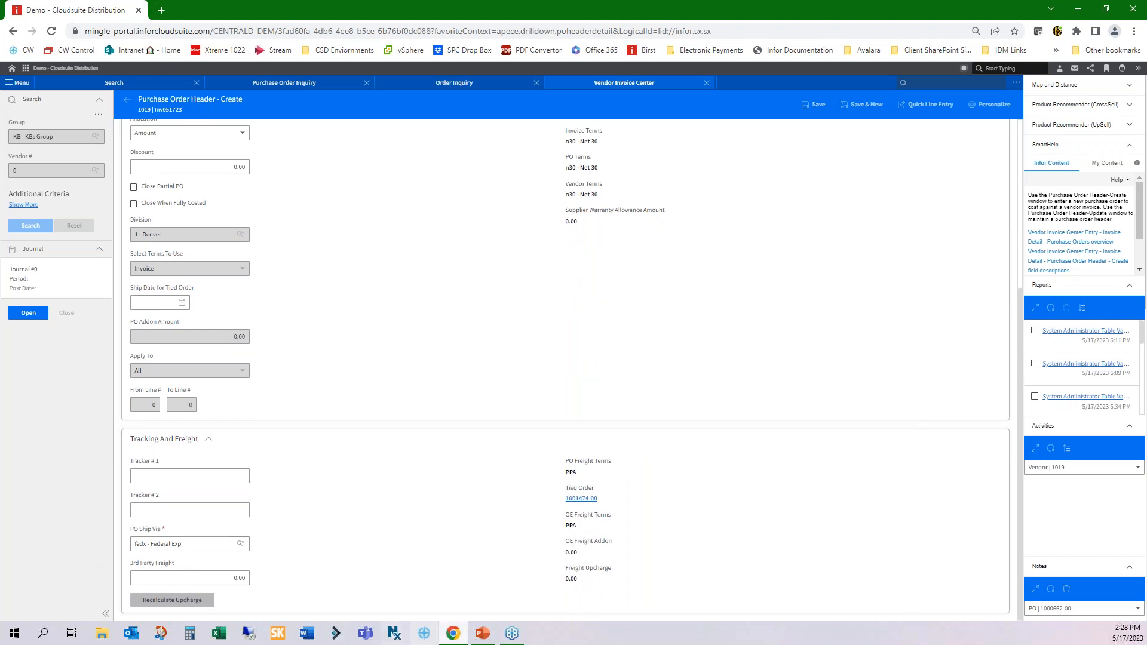
pyautogui.click(173, 475)
pyautogui.write('AAA123456')
pyautogui.press('Tab')
pyautogui.write('BBB789012')
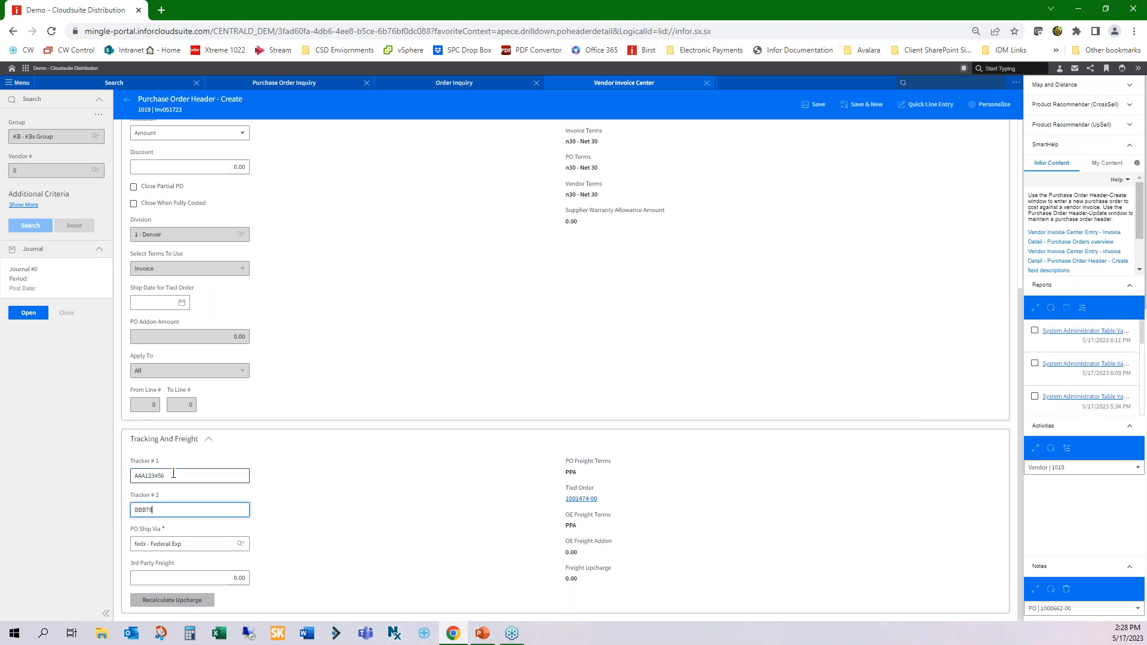
# - Review the PO Ship Via, 3rd Party Freight and OE Freight Addon fields and save the purchase order header
pyautogui.click(188, 543)
pyautogui.click(311, 545)
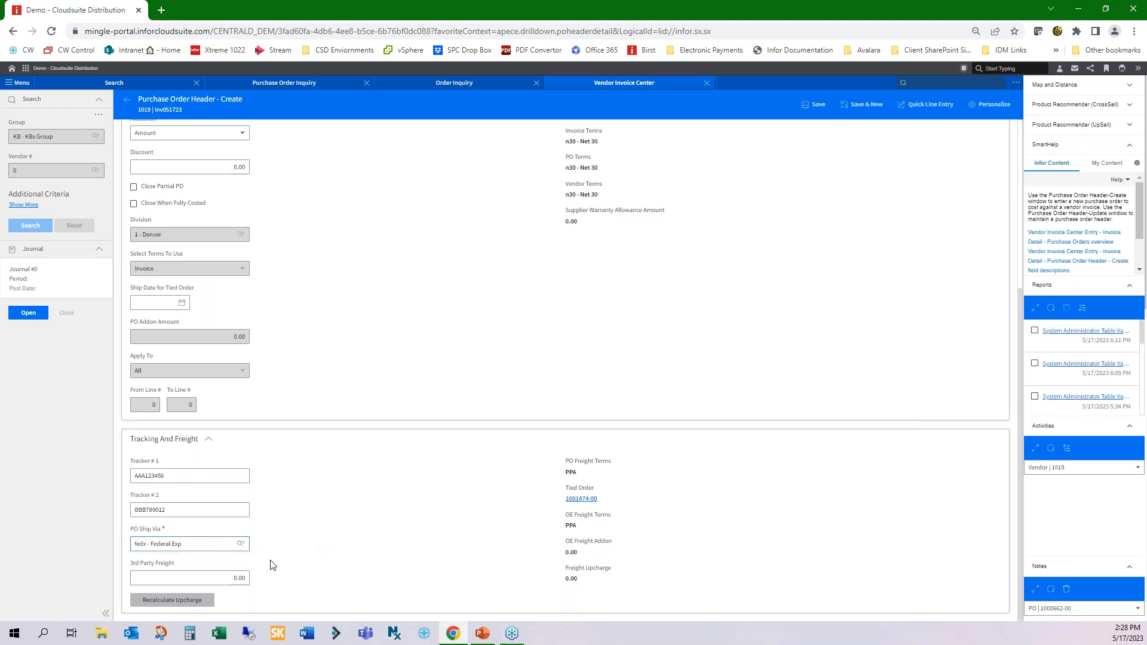
pyautogui.click(216, 576)
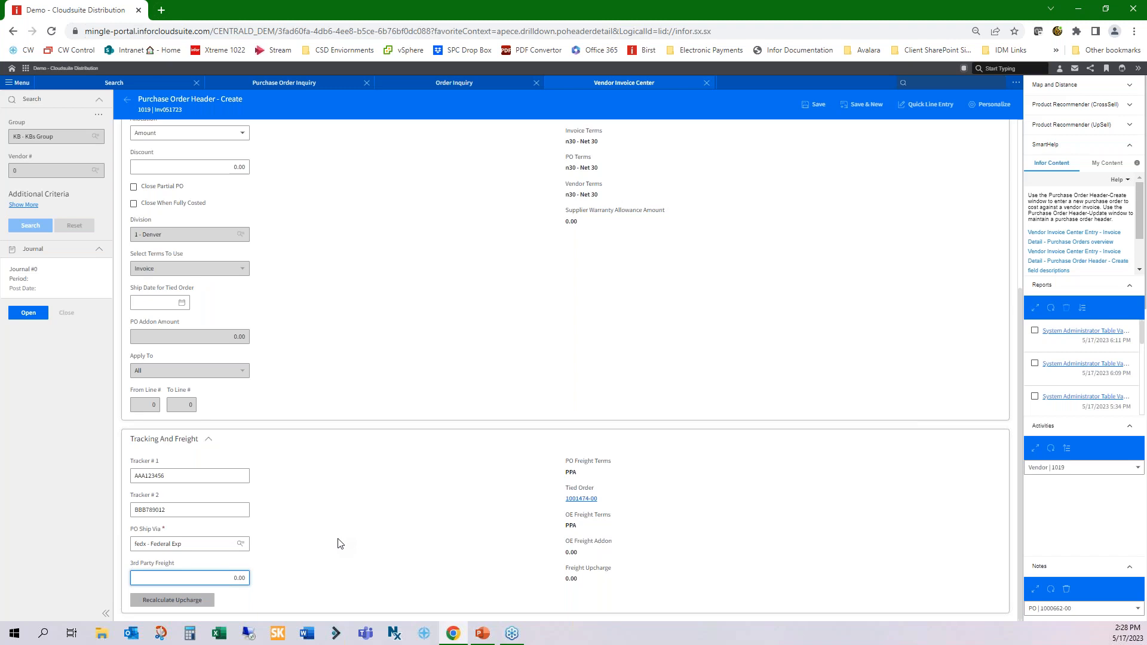
pyautogui.click(571, 545)
pyautogui.tripleClick(571, 544)
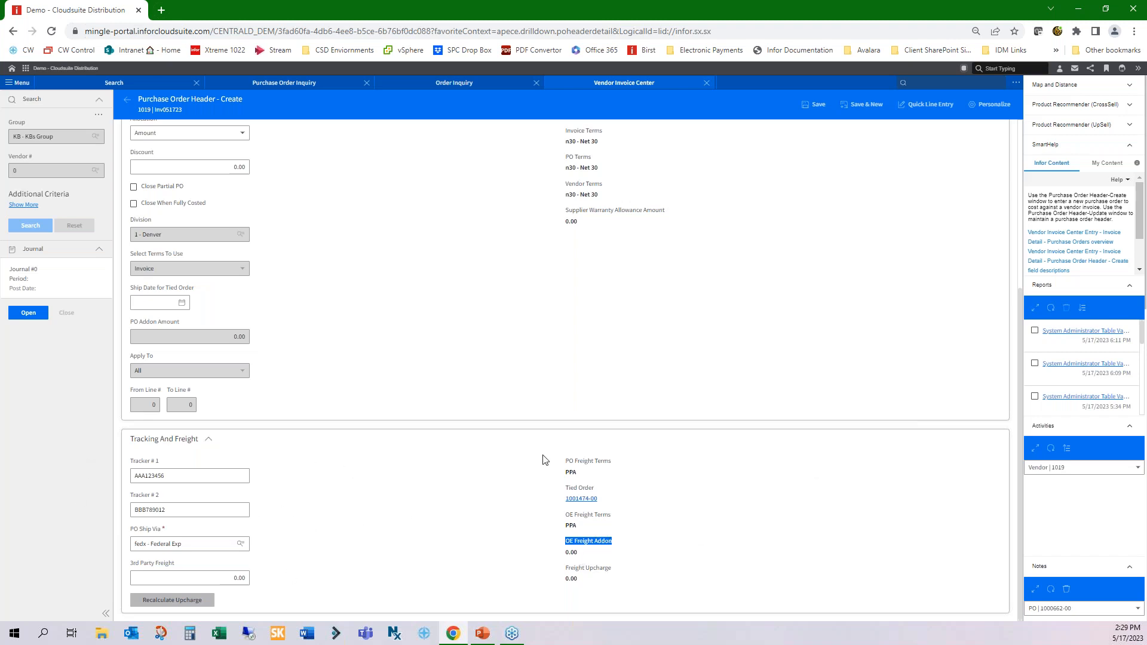
pyautogui.click(816, 107)
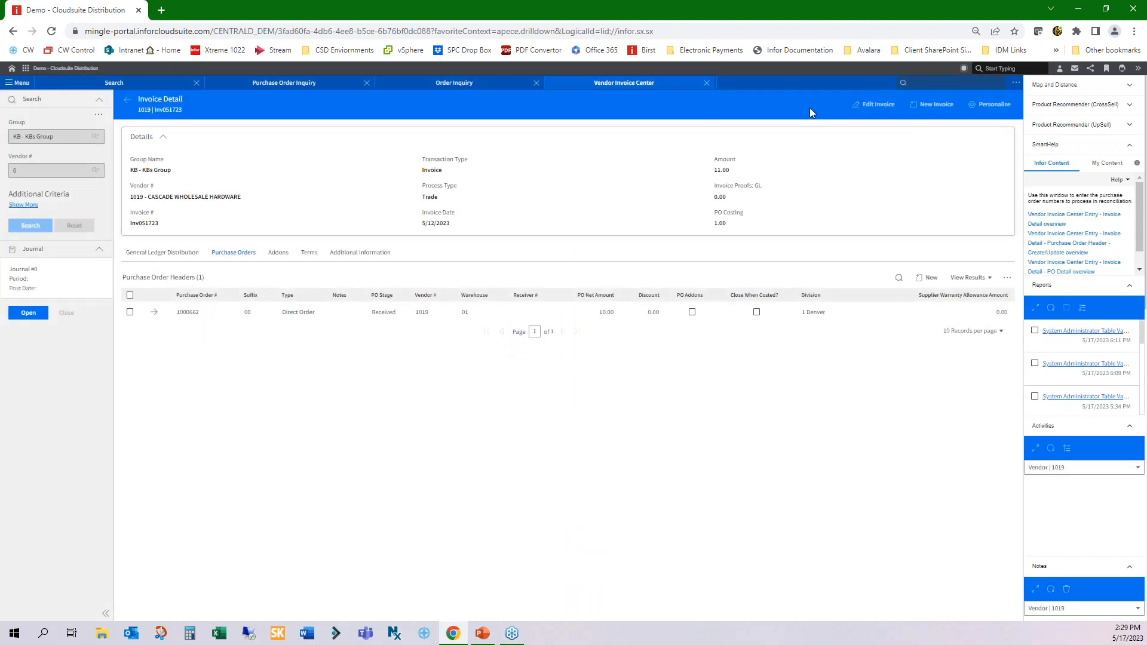
# - Compare the invoice amount and PO Costing proof with the purchase order's net amount
pyautogui.doubleClick(720, 170)
pyautogui.doubleClick(720, 223)
pyautogui.doubleClick(605, 312)
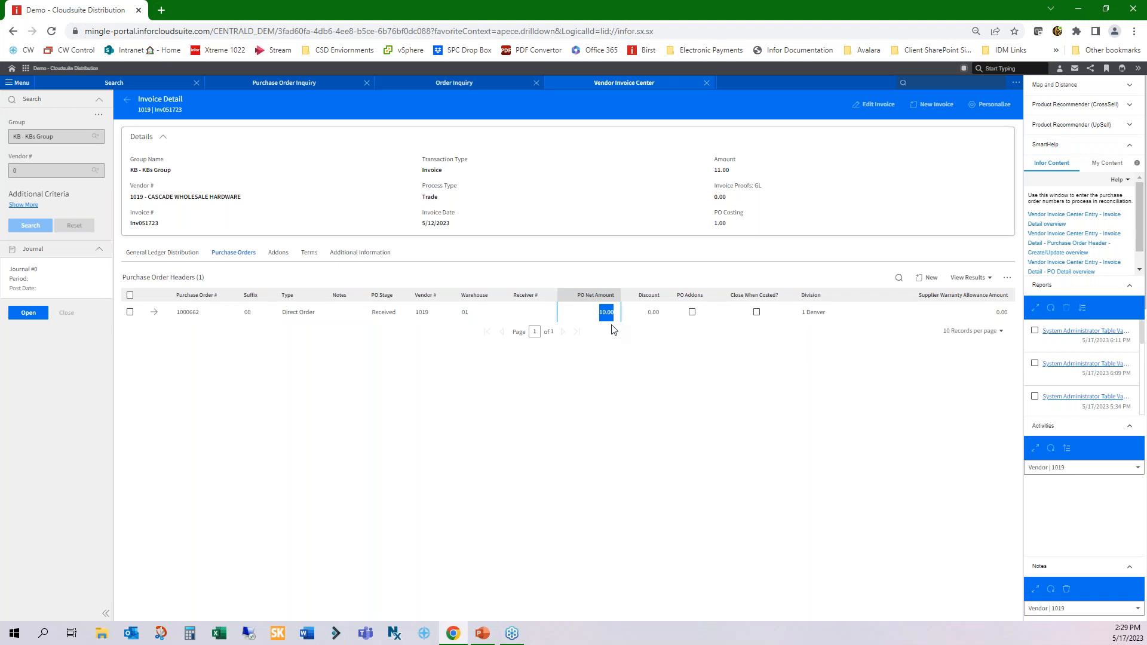
# - Add an expensed Freight addon of 1.00 allocated by Weight to the invoice and check the PO Costing proof
pyautogui.click(277, 253)
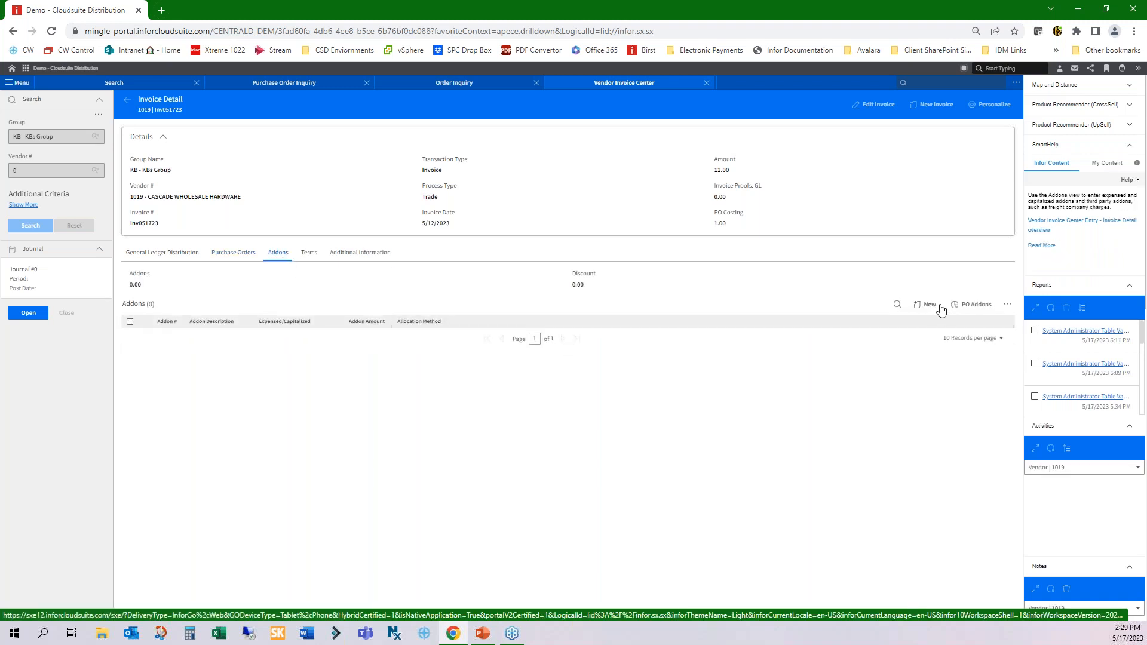
pyautogui.click(929, 306)
pyautogui.click(242, 173)
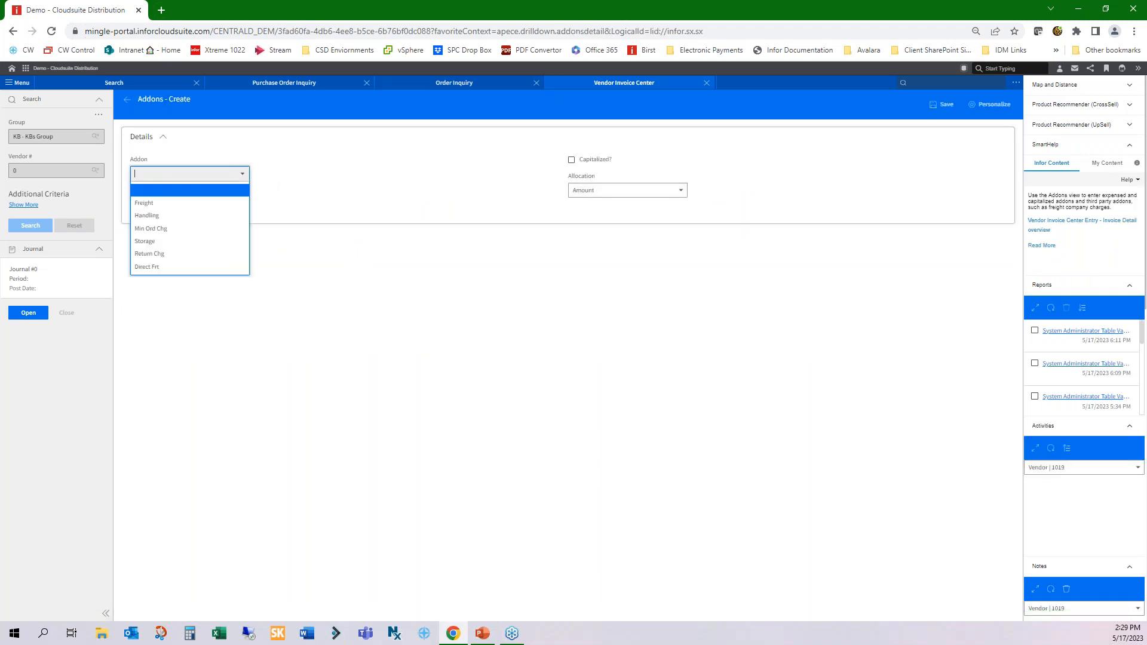
pyautogui.click(227, 203)
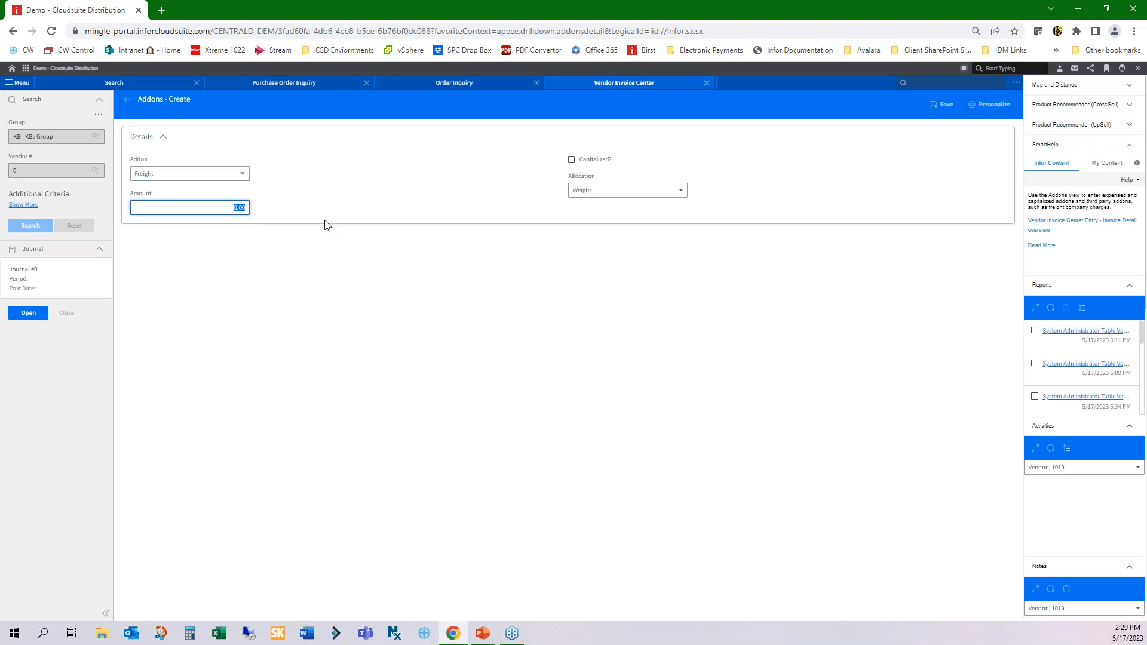
pyautogui.click(941, 105)
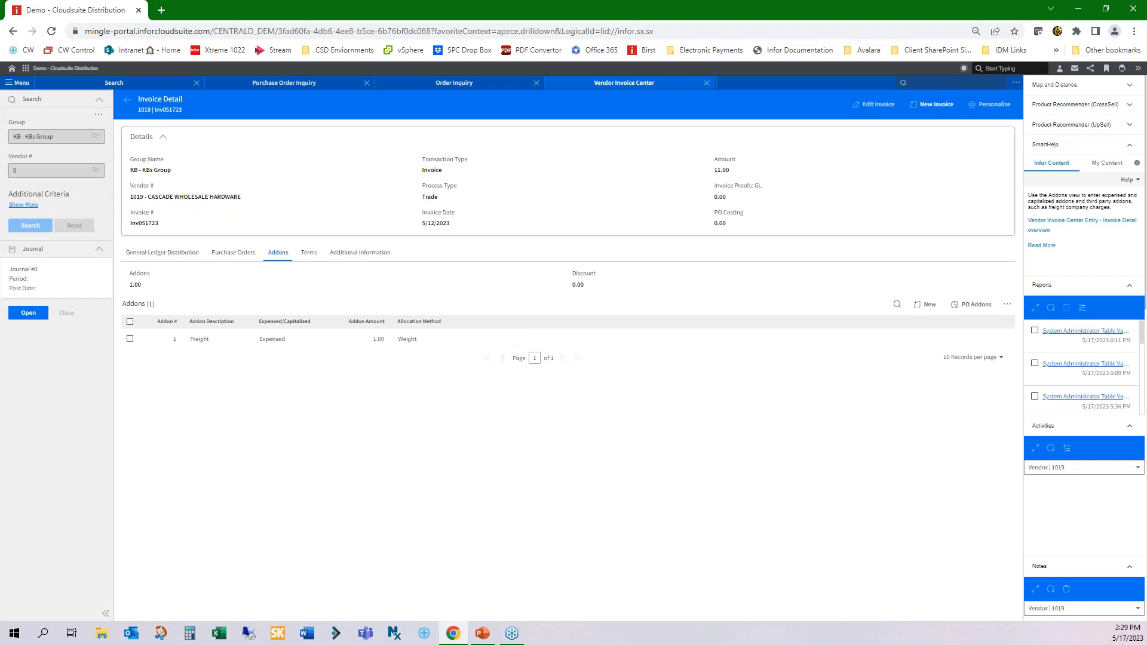
pyautogui.moveTo(711, 225); pyautogui.dragTo(735, 230)
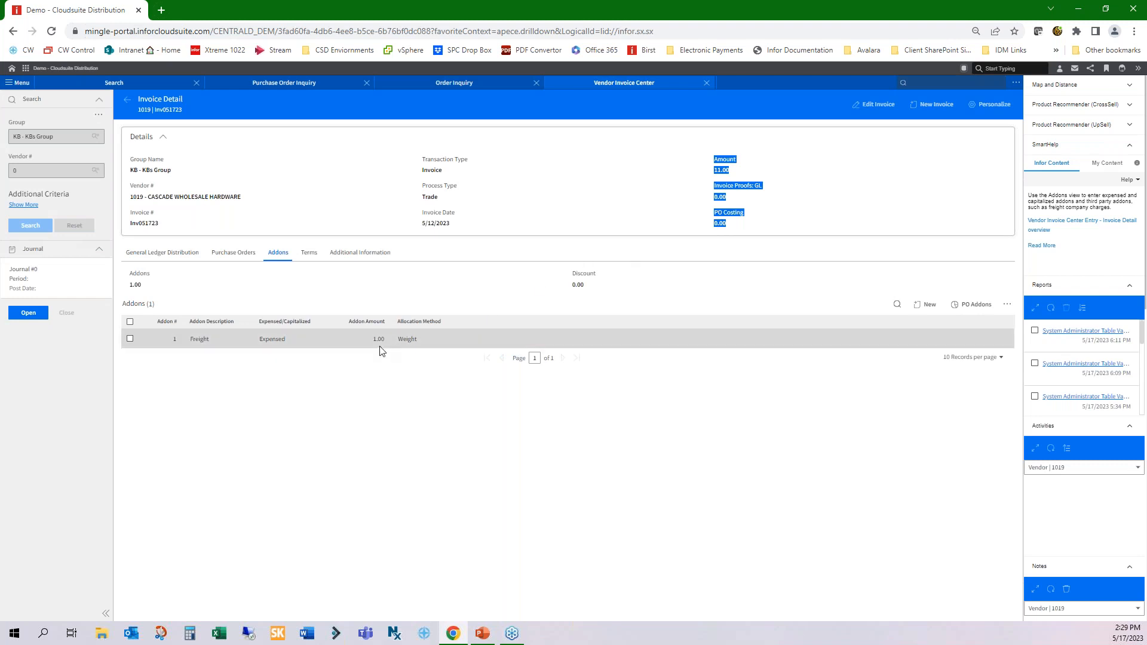
pyautogui.click(359, 409)
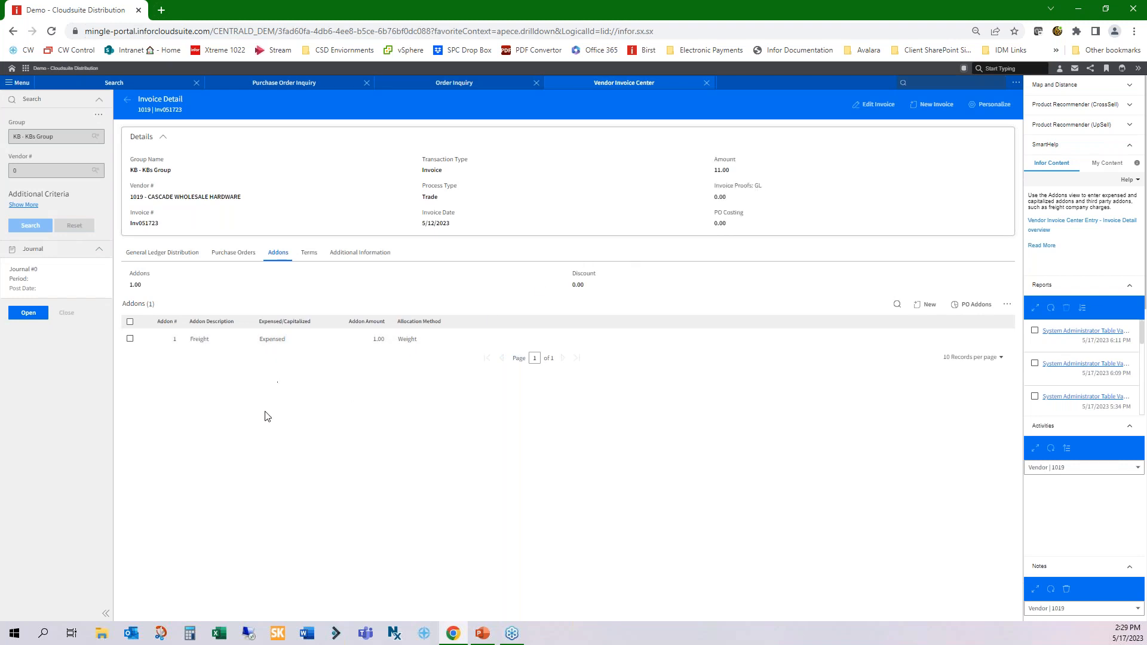
# - Run Final Update on the entered invoice from the invoice list, opening a journal and enabling Update Files
pyautogui.click(126, 99)
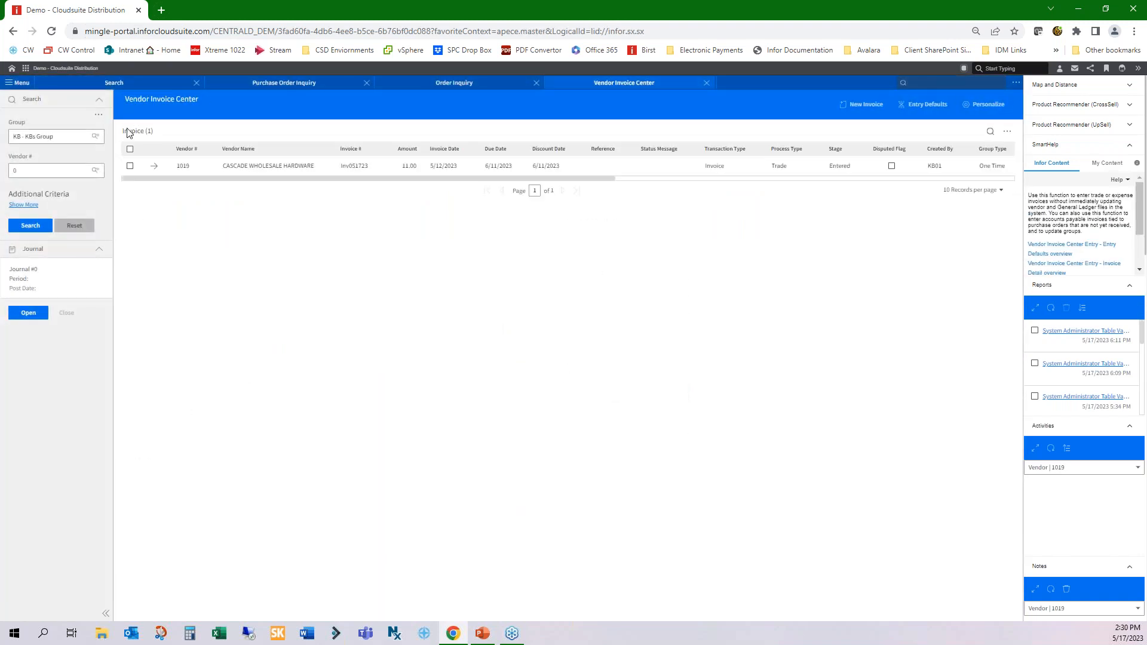
pyautogui.click(129, 166)
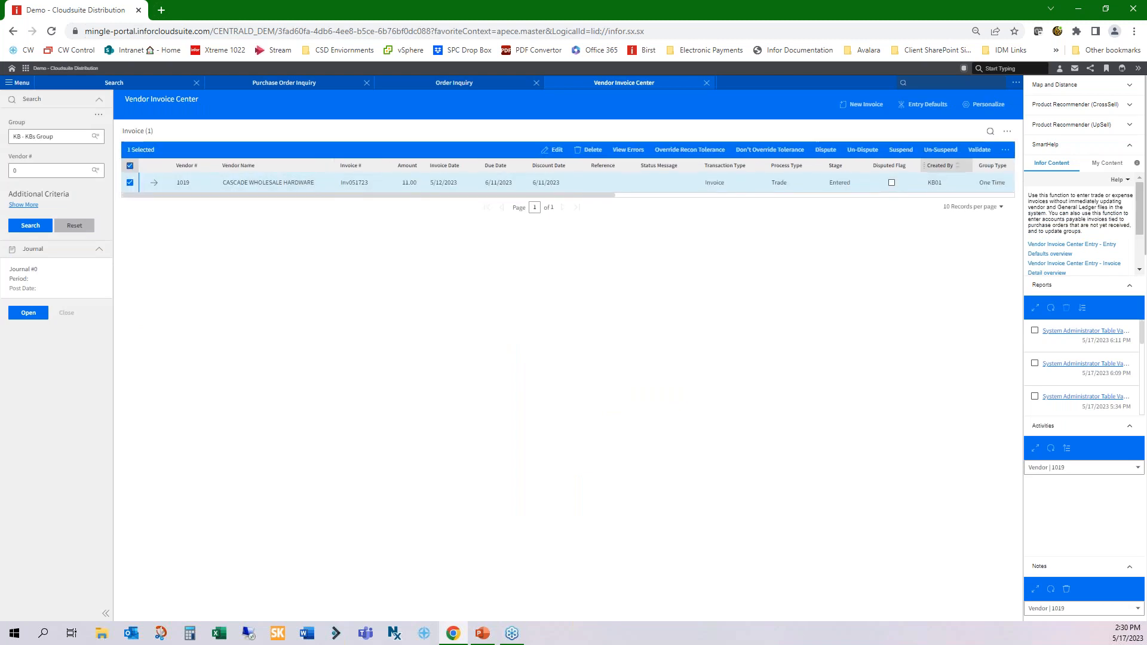
pyautogui.click(1006, 150)
pyautogui.click(979, 166)
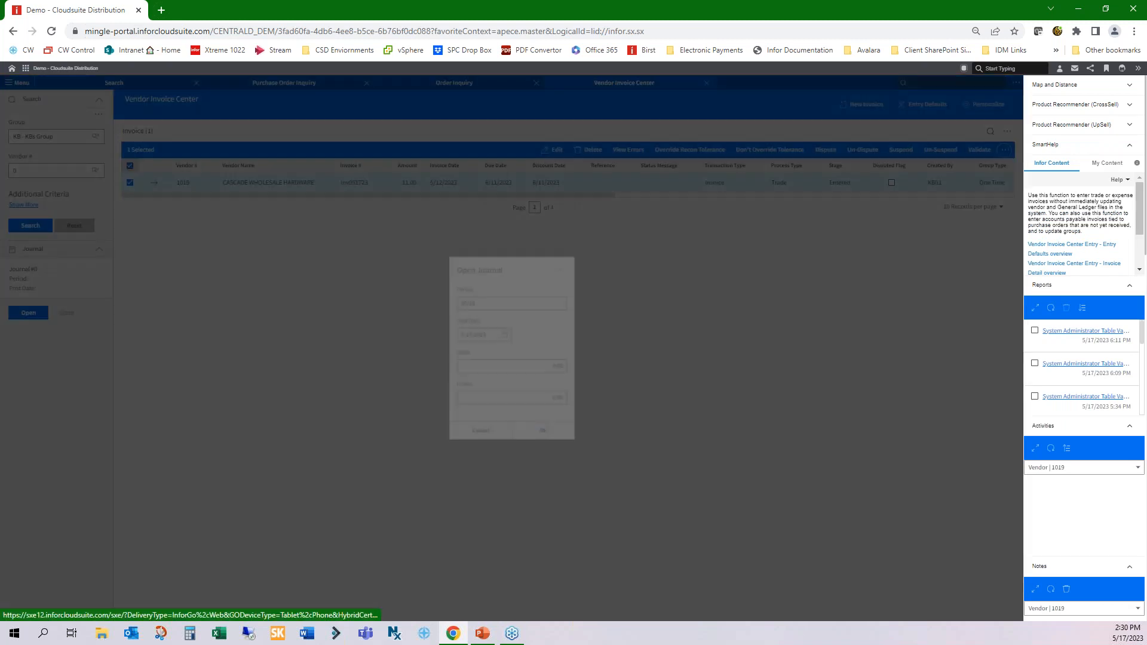
pyautogui.click(545, 439)
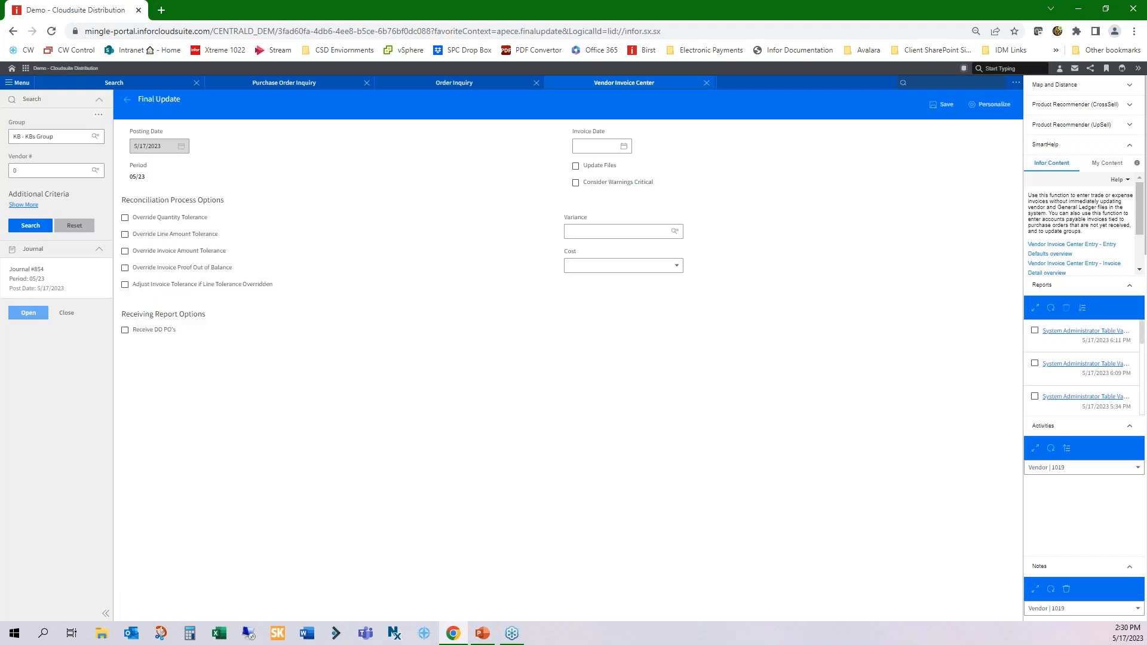
pyautogui.click(577, 167)
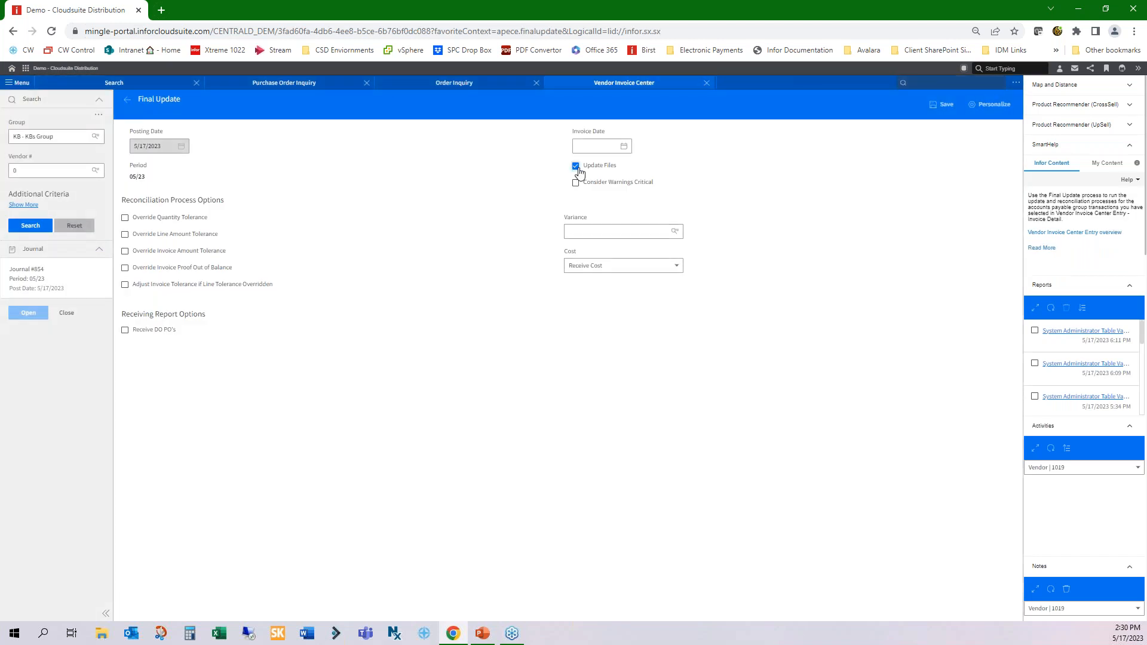
pyautogui.click(939, 109)
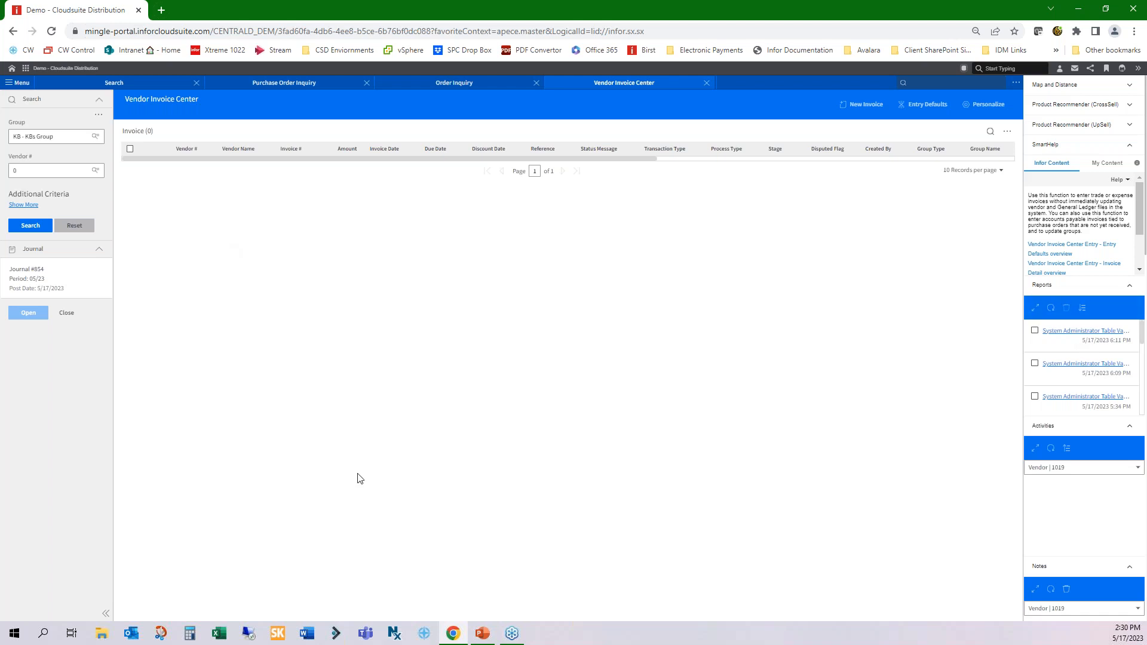
# - Switch to the freight allocation agenda presentation in PowerPoint
pyautogui.click(483, 635)
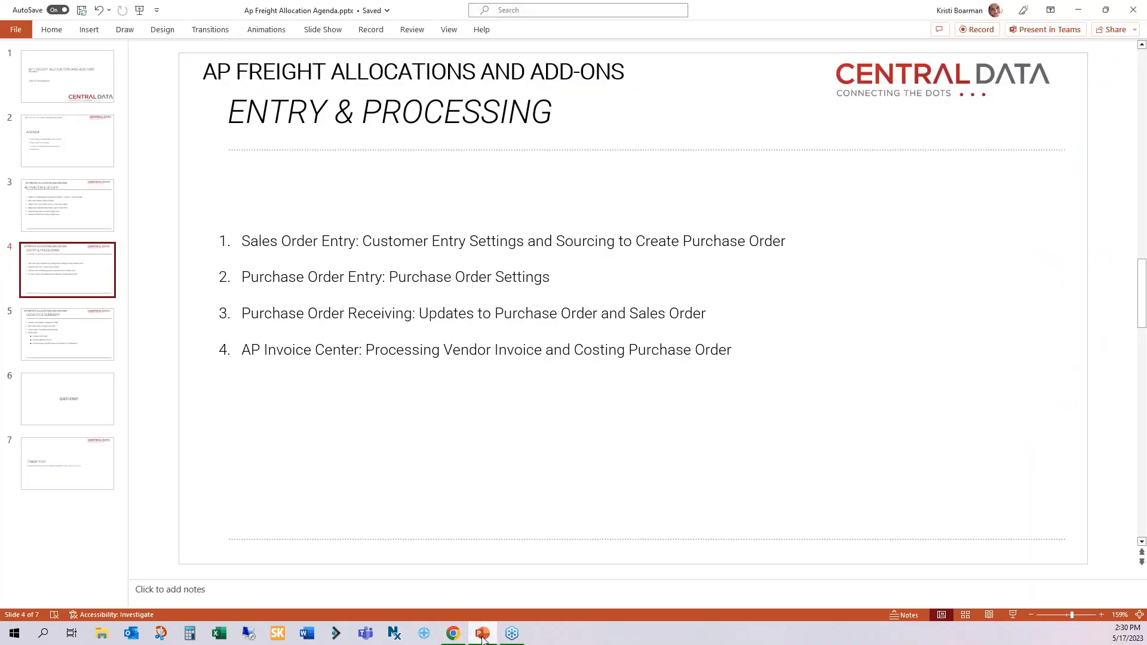
# - Show the Updates & Summary slide, and switch back to Purchase Order Inquiry in the CloudSuite Distribution browser window
pyautogui.click(91, 347)
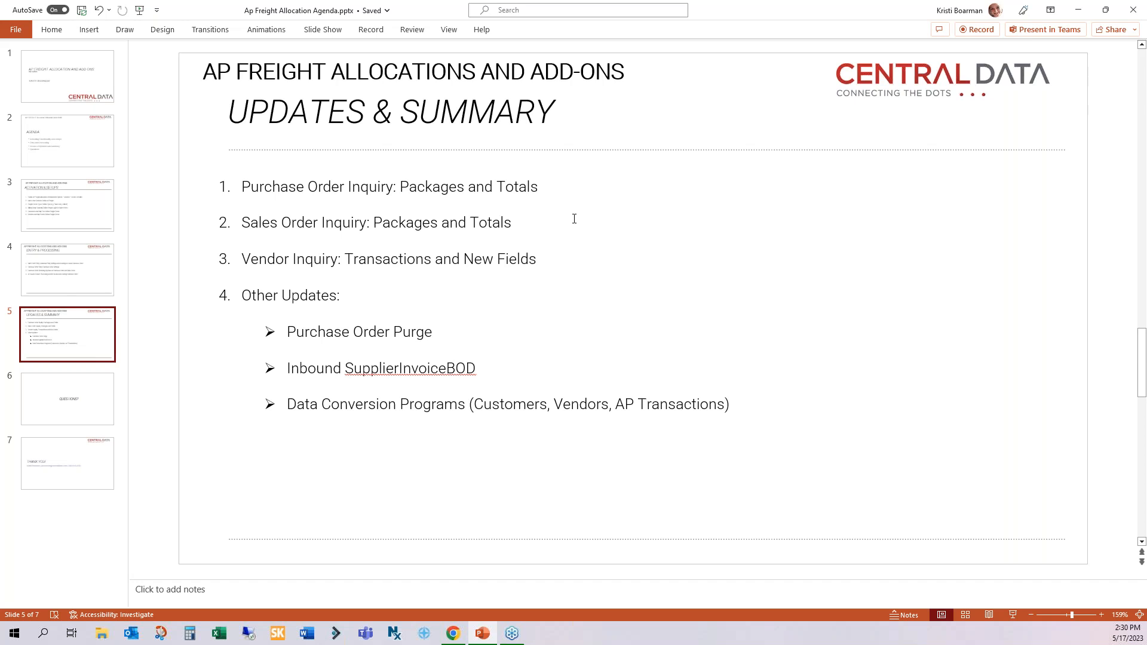
pyautogui.click(1081, 14)
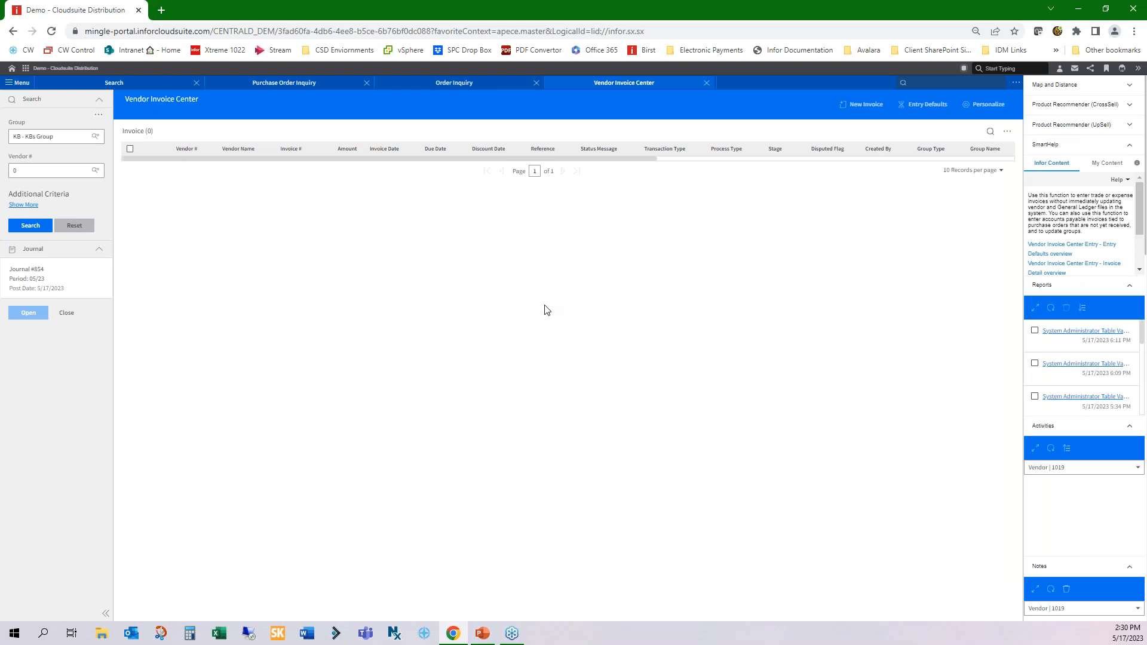
pyautogui.click(327, 84)
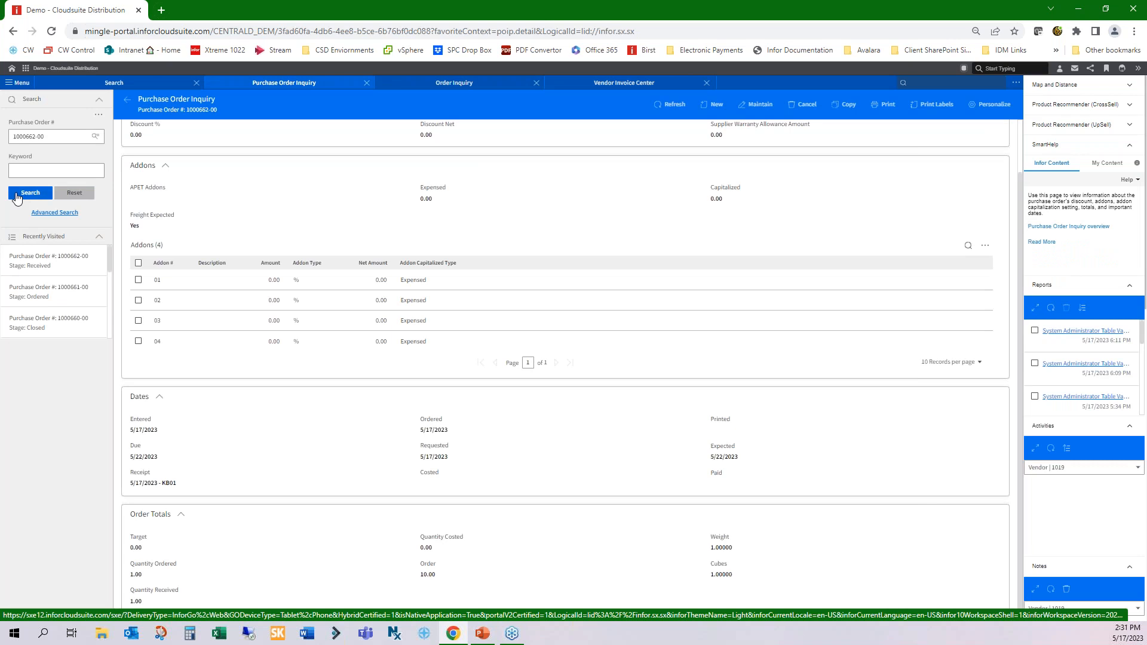
# - Refresh the purchase order inquiry and check the order's stage and the expensed APET addons in its totals
pyautogui.click(17, 197)
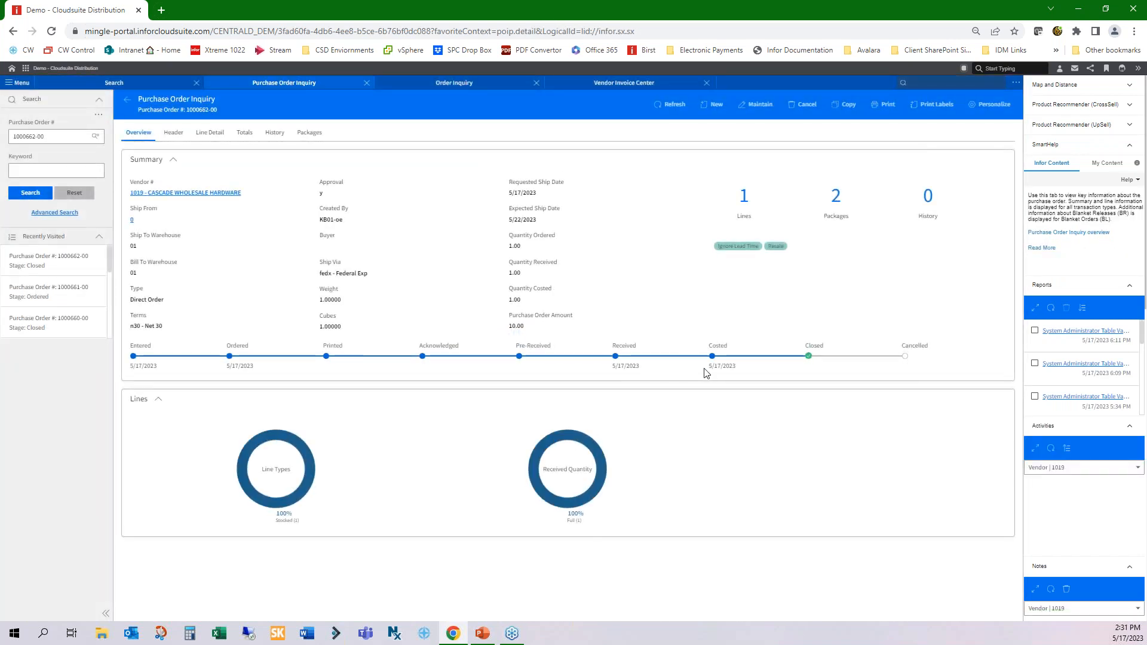
pyautogui.moveTo(806, 348); pyautogui.dragTo(830, 353)
pyautogui.click(244, 133)
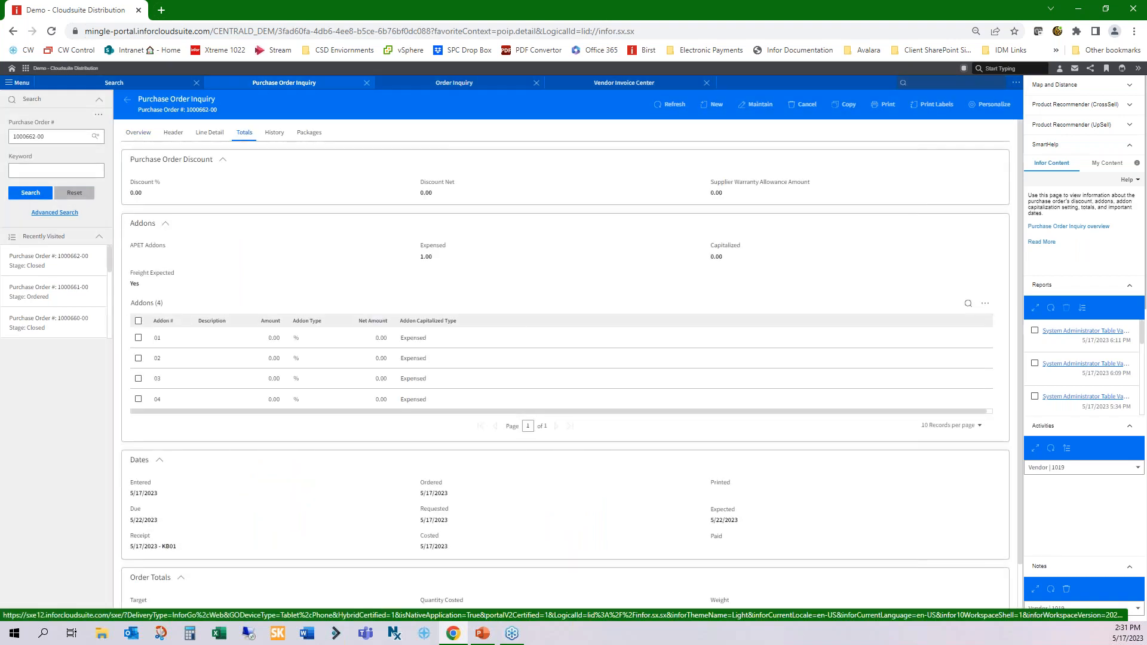
pyautogui.moveTo(416, 263); pyautogui.dragTo(450, 263)
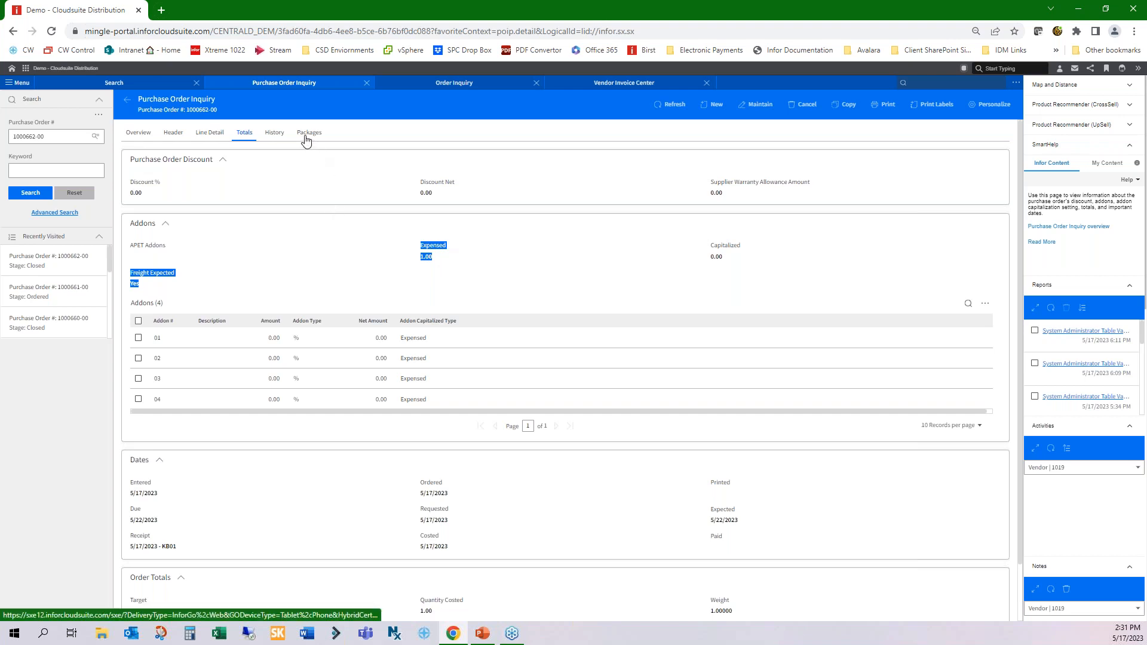
# - Check the freight amounts on both tracking numbers in the purchase order's packages
pyautogui.click(305, 139)
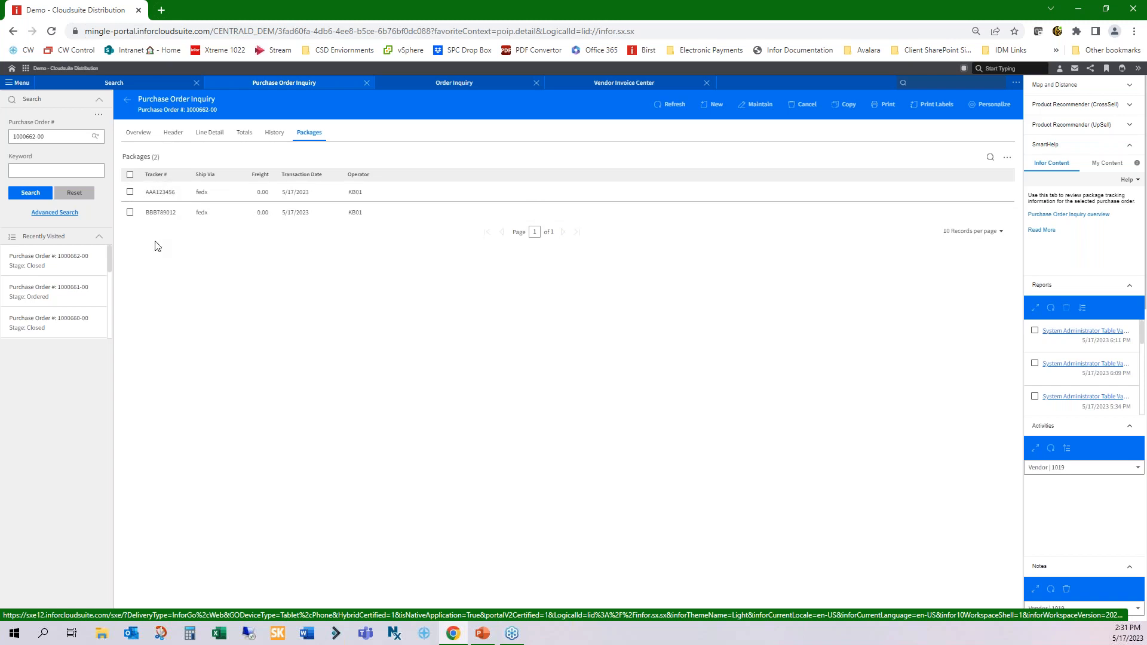
pyautogui.doubleClick(261, 193)
pyautogui.doubleClick(258, 213)
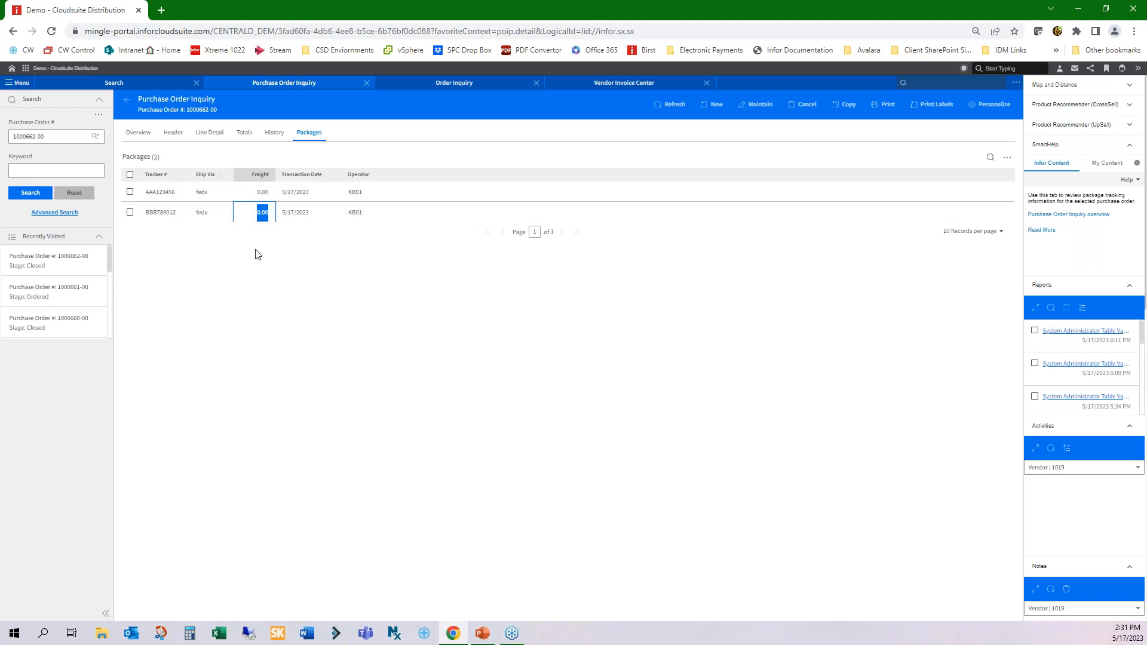
pyautogui.click(272, 191)
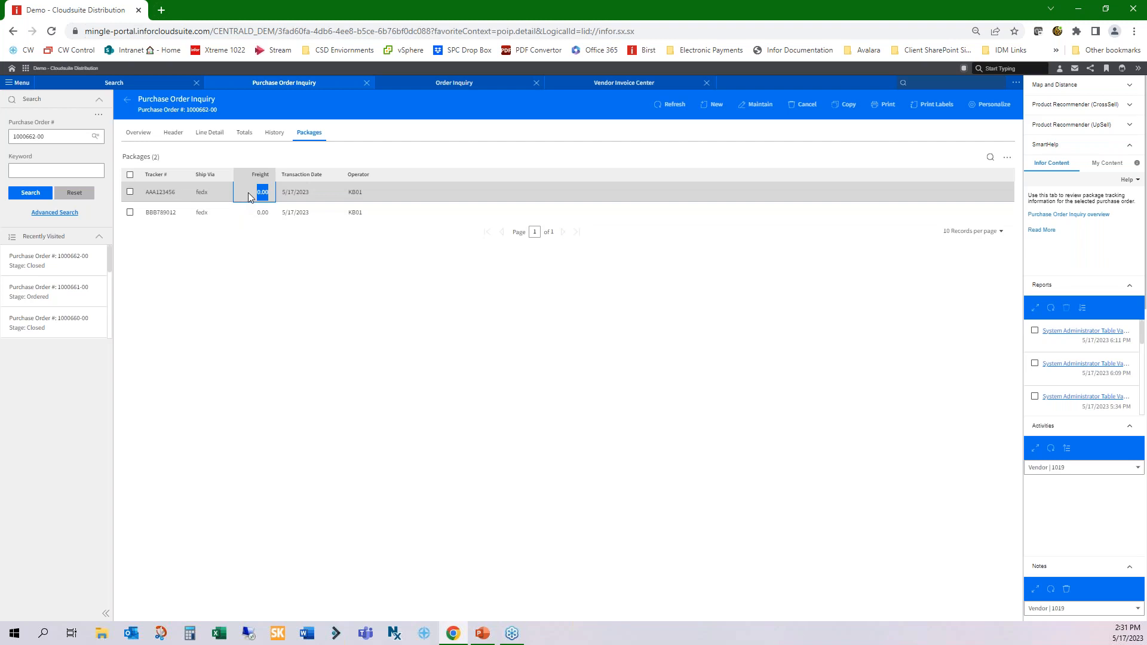
pyautogui.click(294, 340)
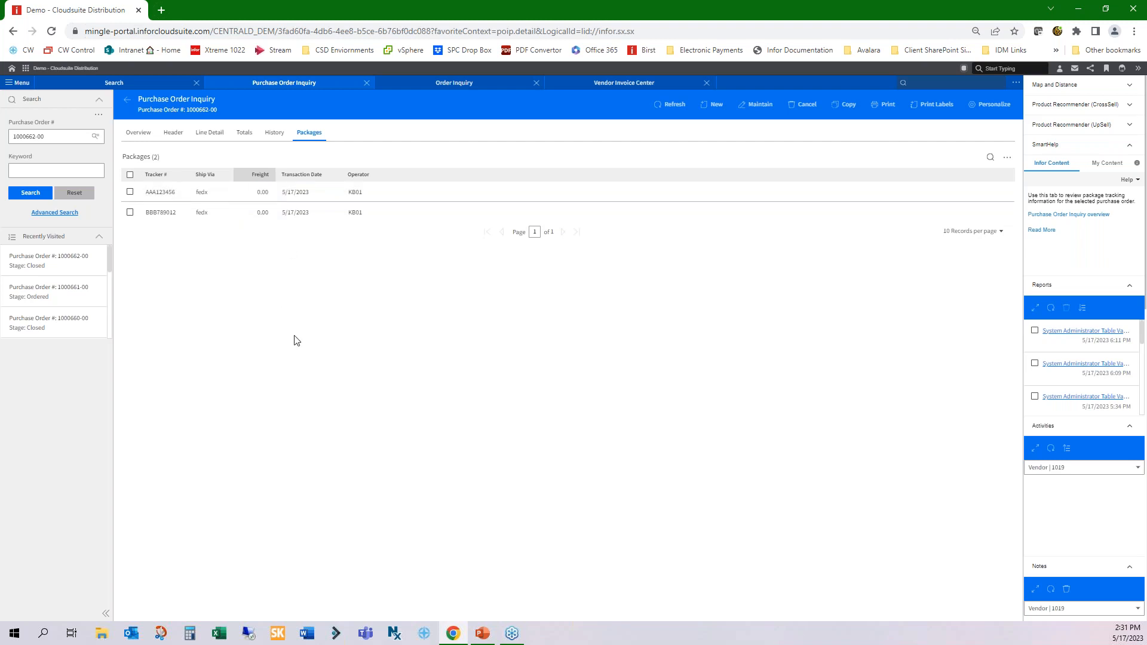
# - Refresh the linked sales order's inquiry and review its stage, totals with addons, and package tracking
pyautogui.click(460, 88)
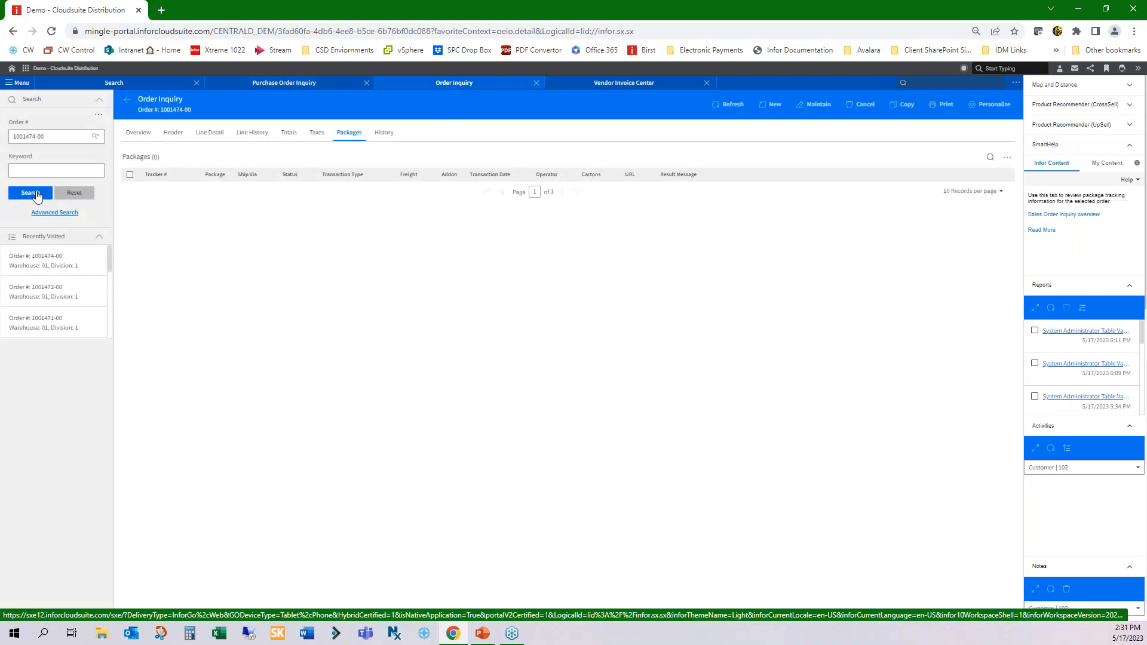
pyautogui.click(31, 193)
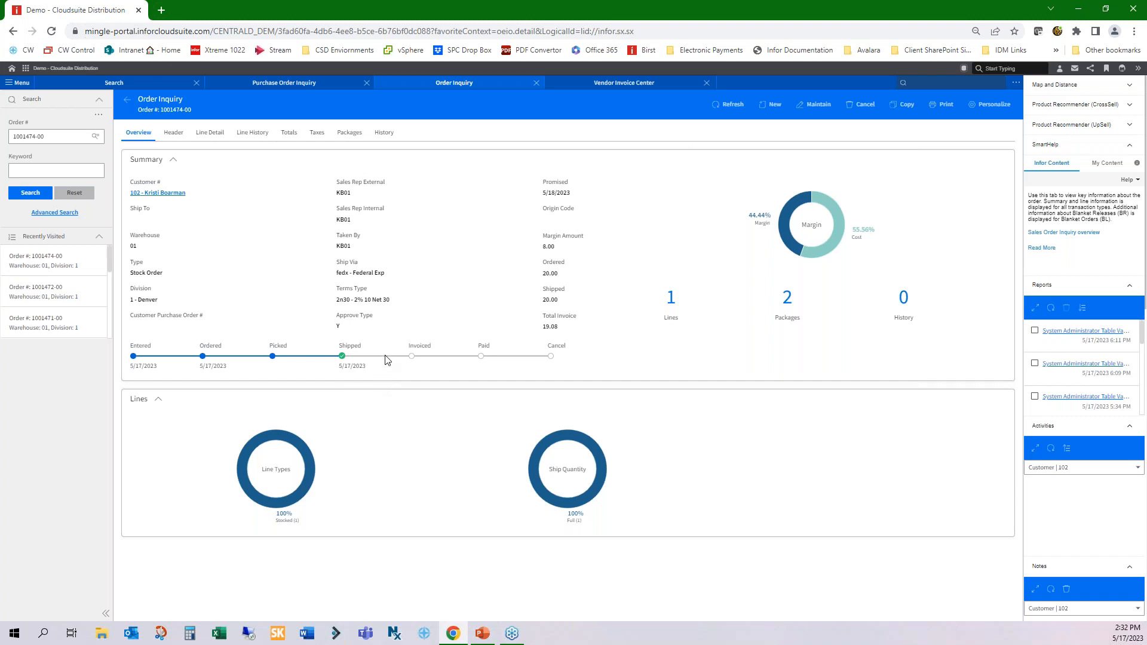
pyautogui.click(289, 134)
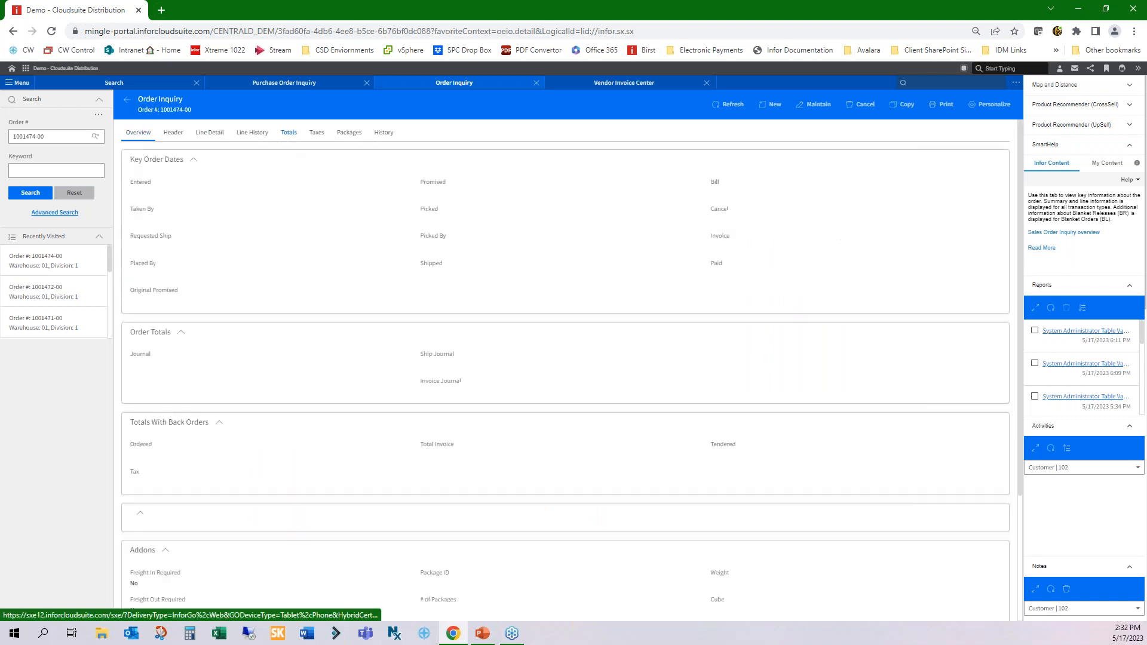
pyautogui.scroll(-3, 372, 457)
pyautogui.scroll(-2, 373, 456)
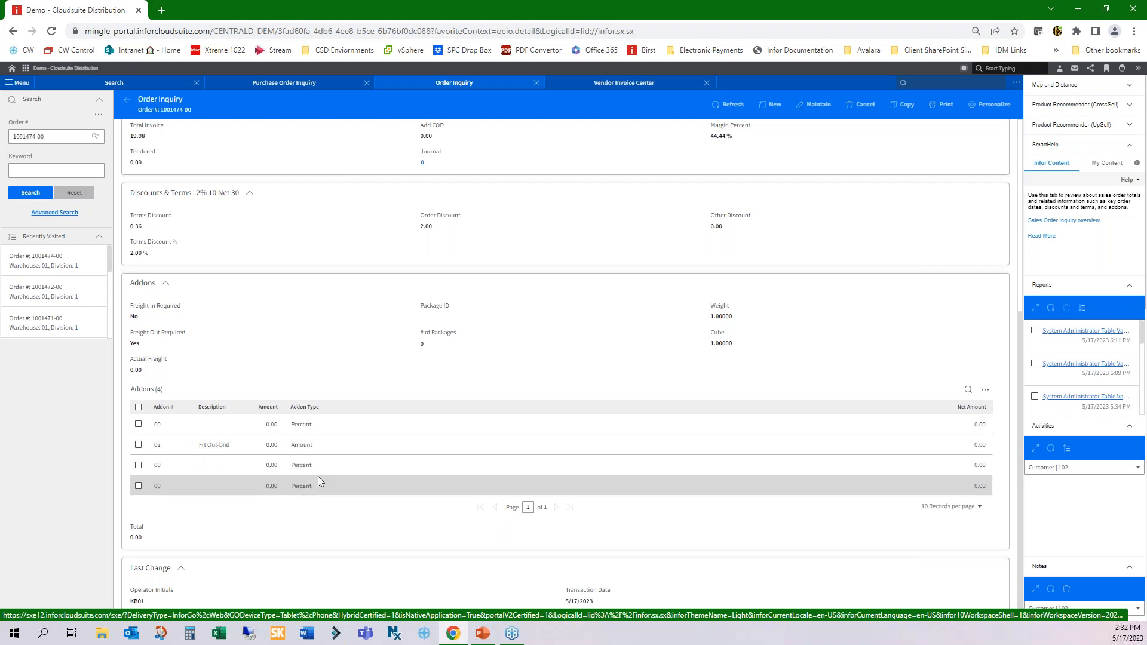
pyautogui.scroll(5, 287, 454)
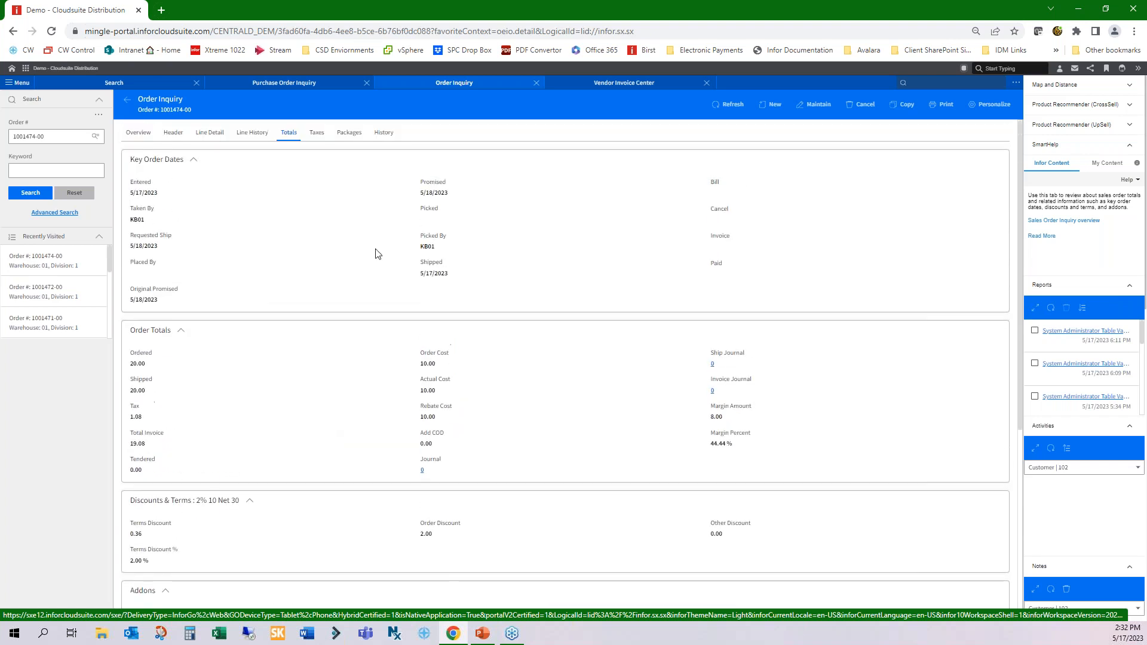
pyautogui.click(350, 133)
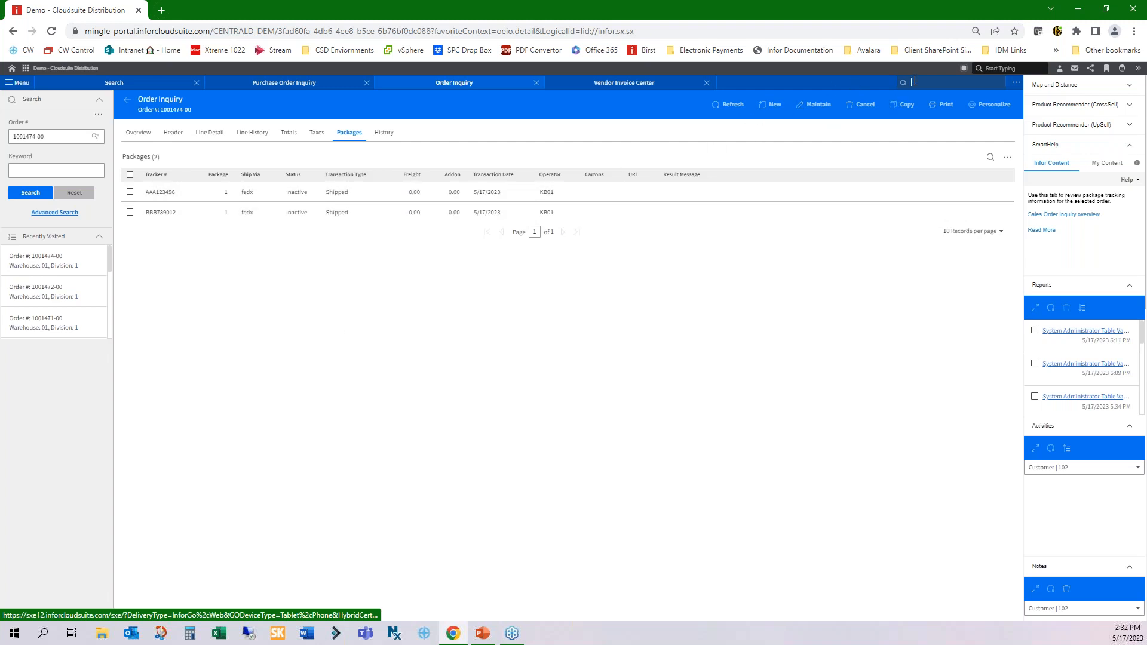
# - Start a new stock order in Order Entry (oeet) for the same customer from 01 - Main Warehouse
pyautogui.write('eet')
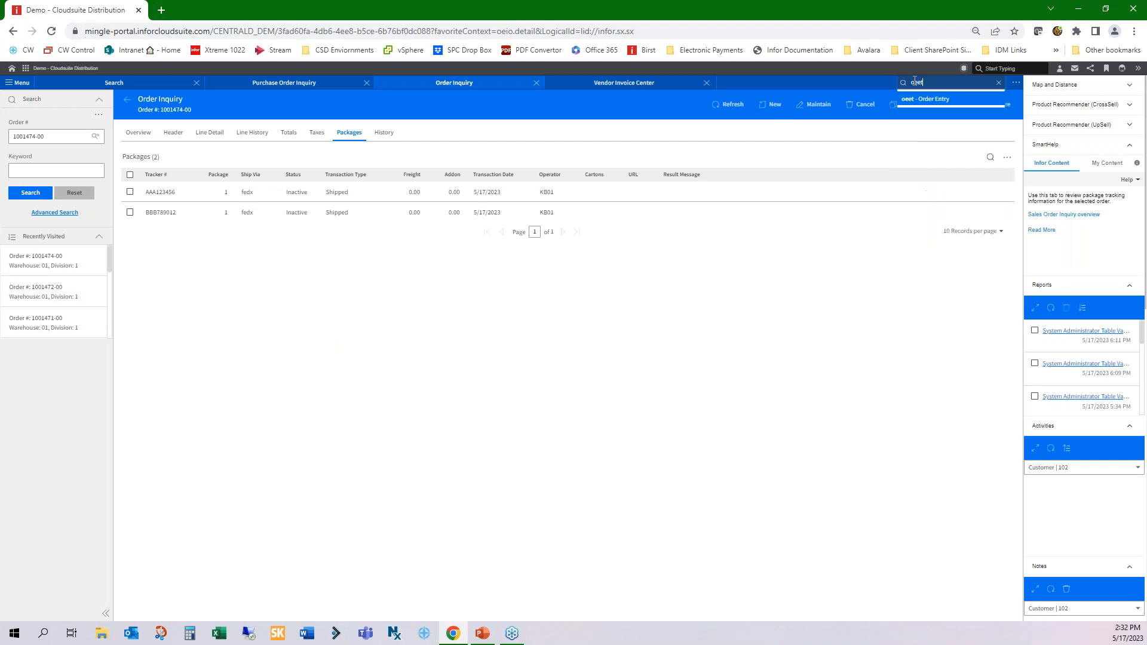
pyautogui.press('Return')
pyautogui.click(147, 206)
pyautogui.click(156, 224)
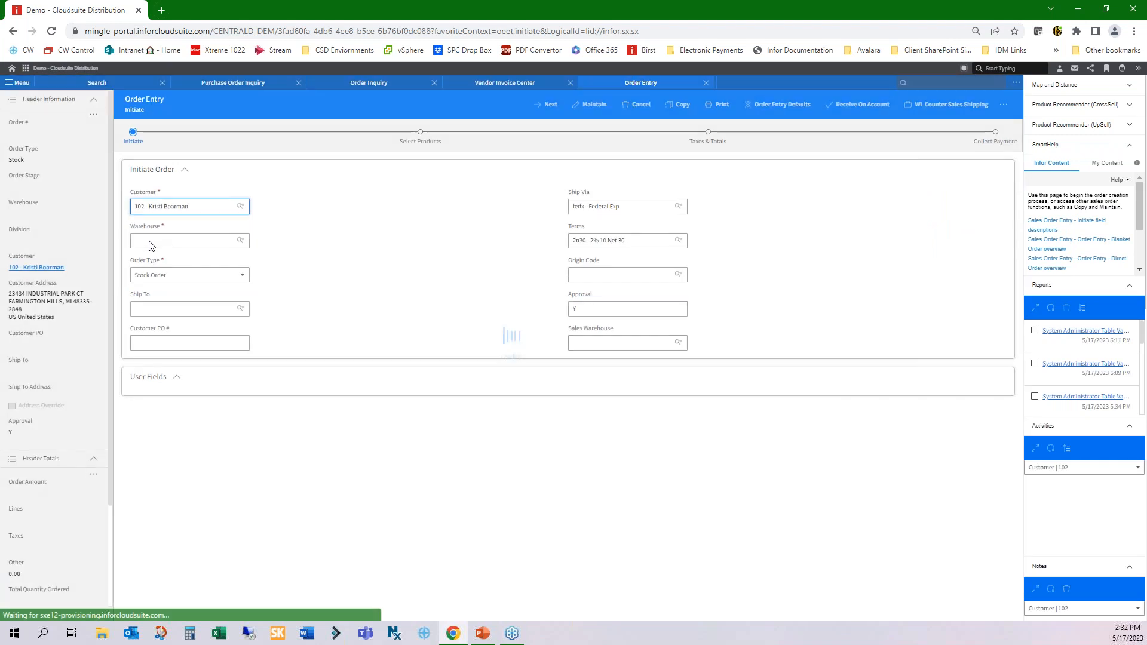
pyautogui.click(152, 240)
pyautogui.click(153, 257)
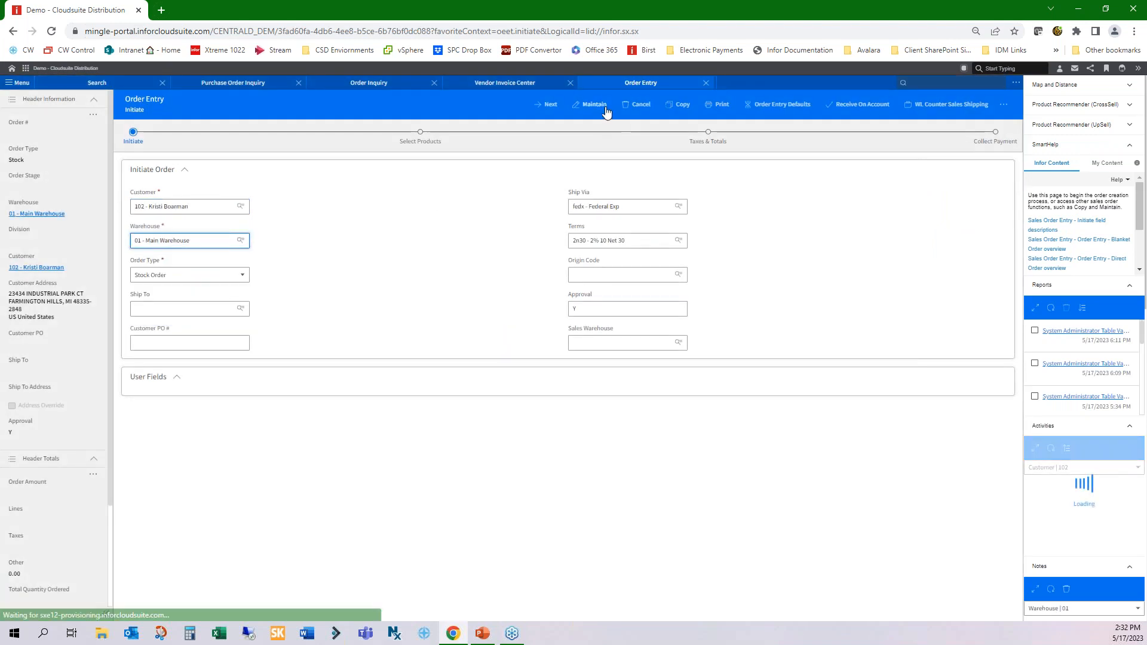
pyautogui.click(547, 108)
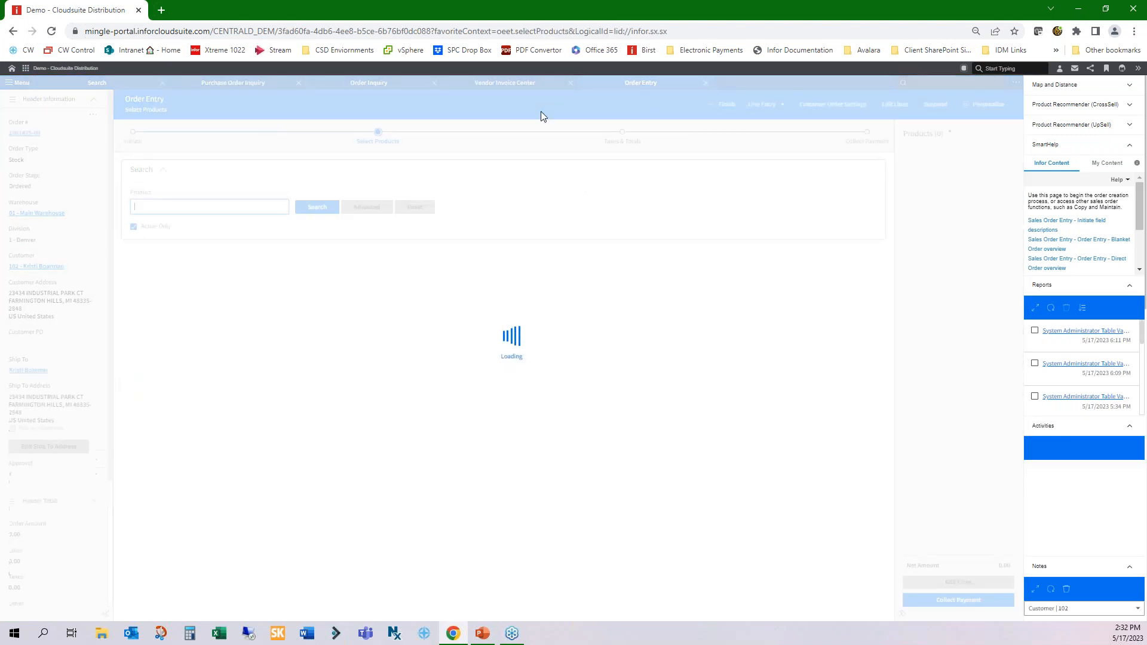
# - Enter product 1-151 - LEATHER WORK GLOVE on the first order line using advanced line entry
pyautogui.click(377, 207)
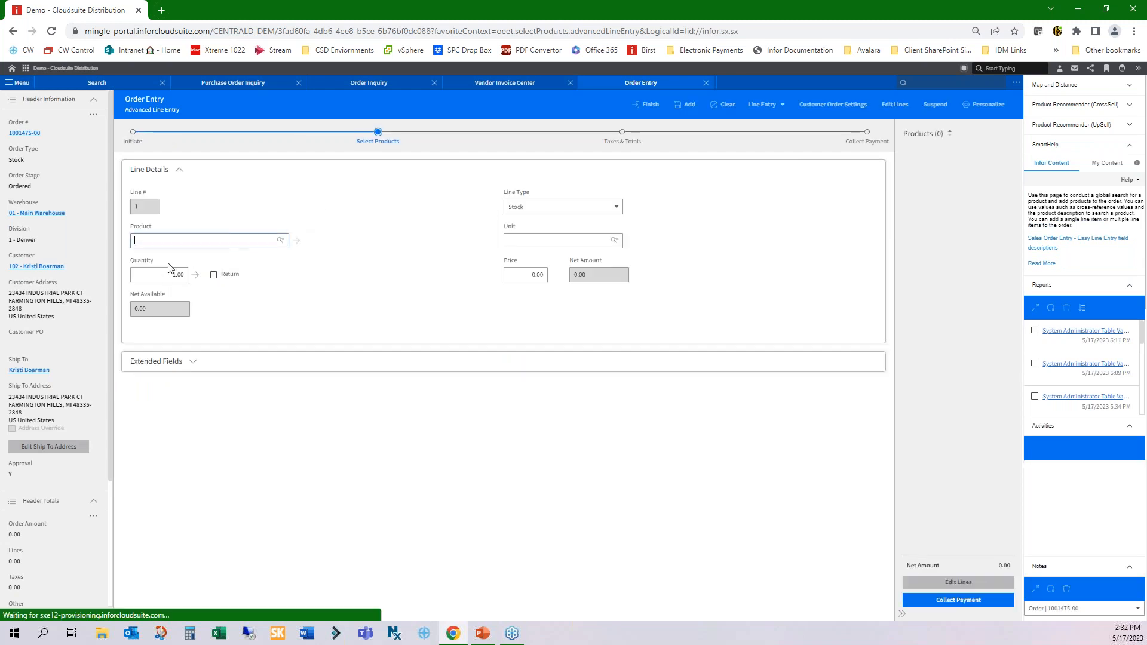
pyautogui.click(166, 241)
pyautogui.click(166, 256)
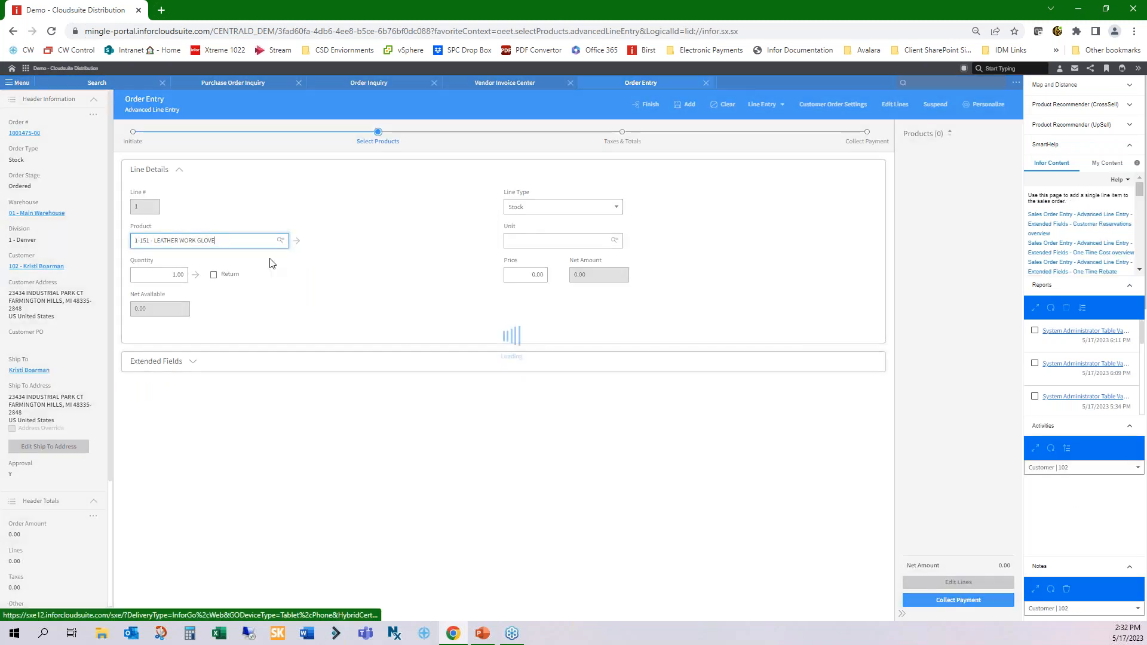
# - Source the glove line from a Purchase Order with Direct Order disposition, and add it to complete the sales order
pyautogui.click(555, 328)
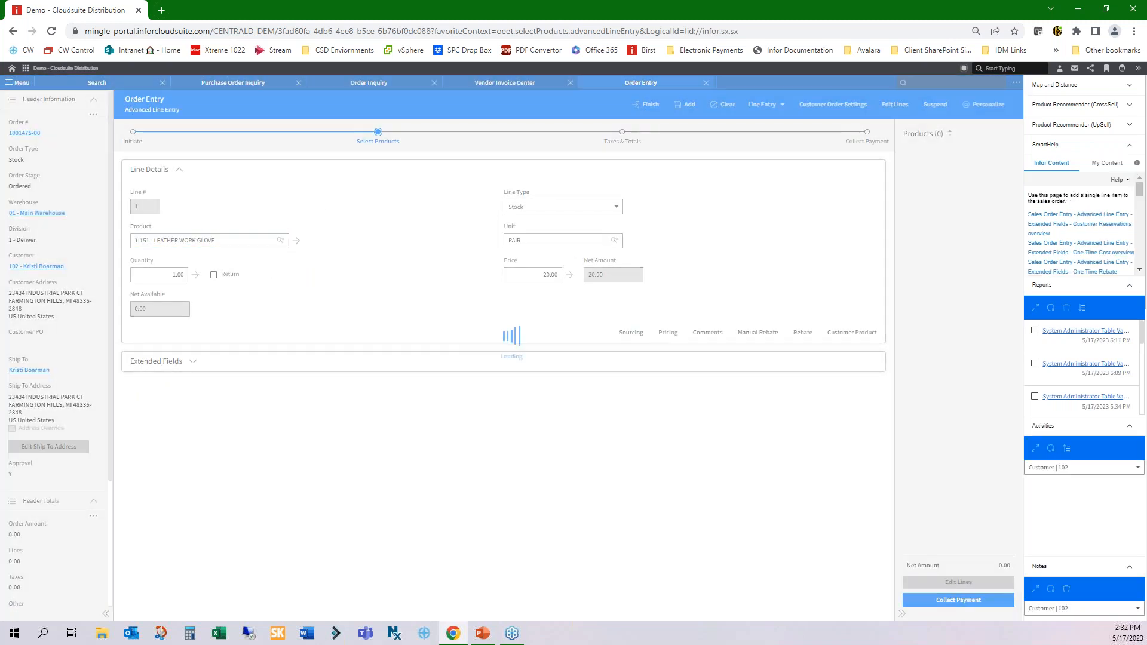
pyautogui.click(238, 174)
pyautogui.click(220, 205)
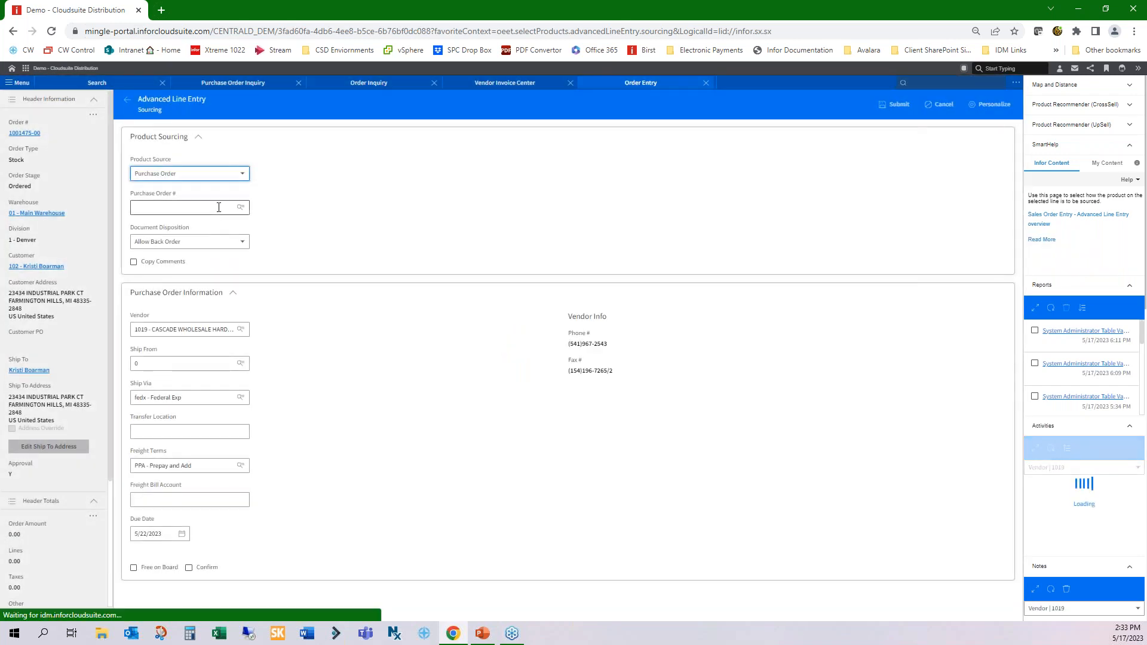
pyautogui.click(216, 246)
pyautogui.click(210, 279)
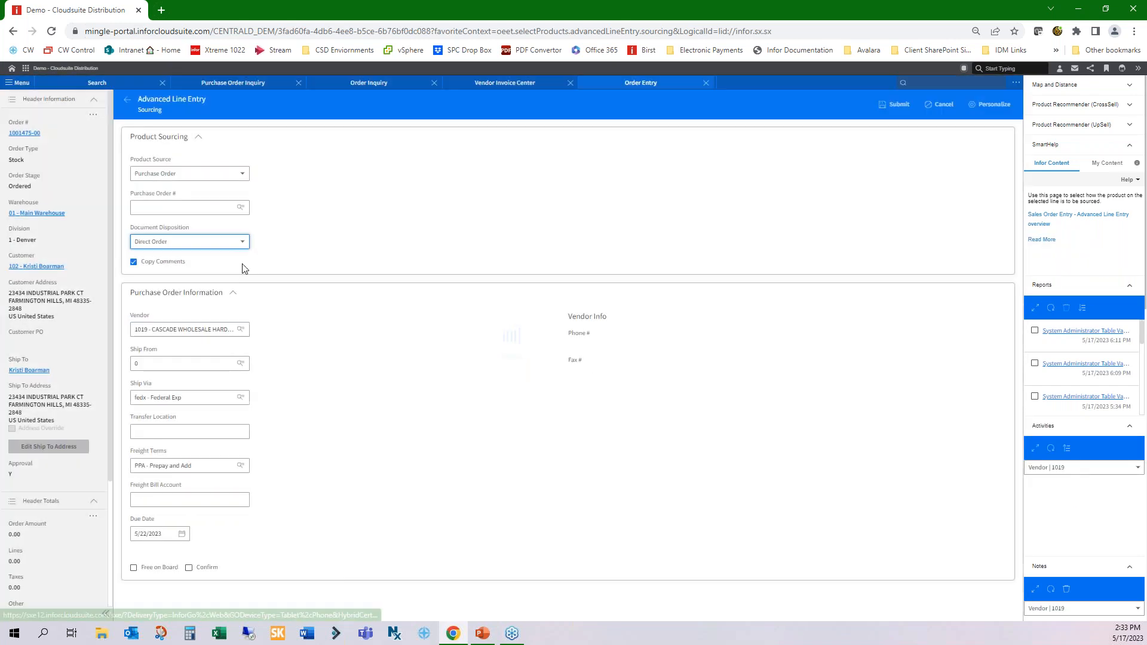
pyautogui.click(895, 106)
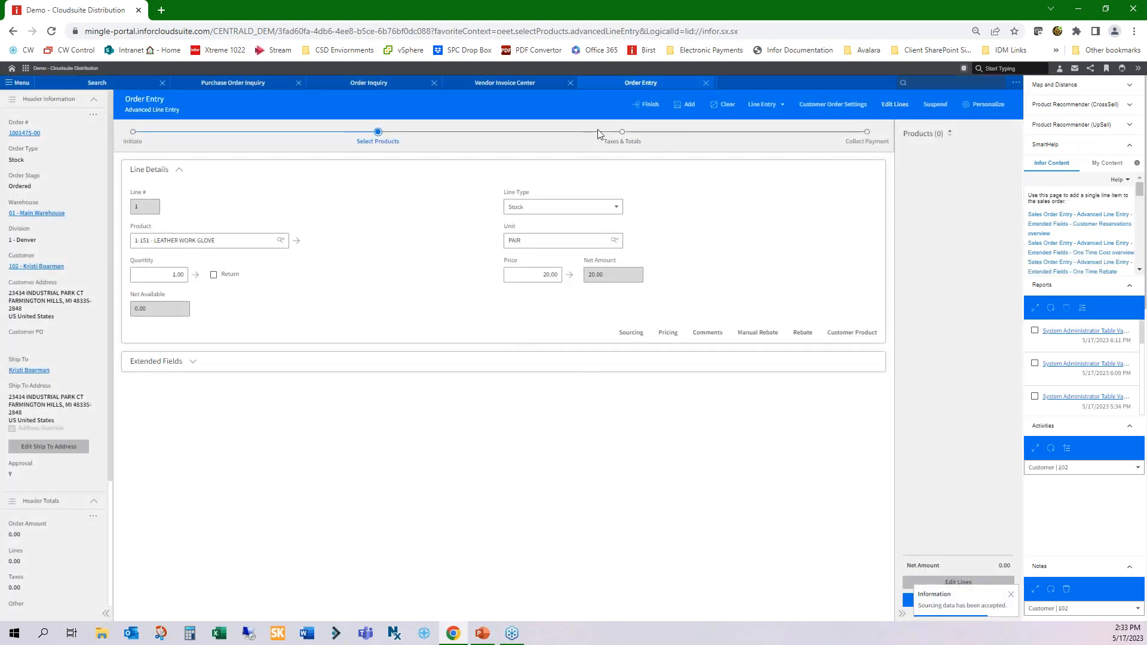
pyautogui.click(688, 104)
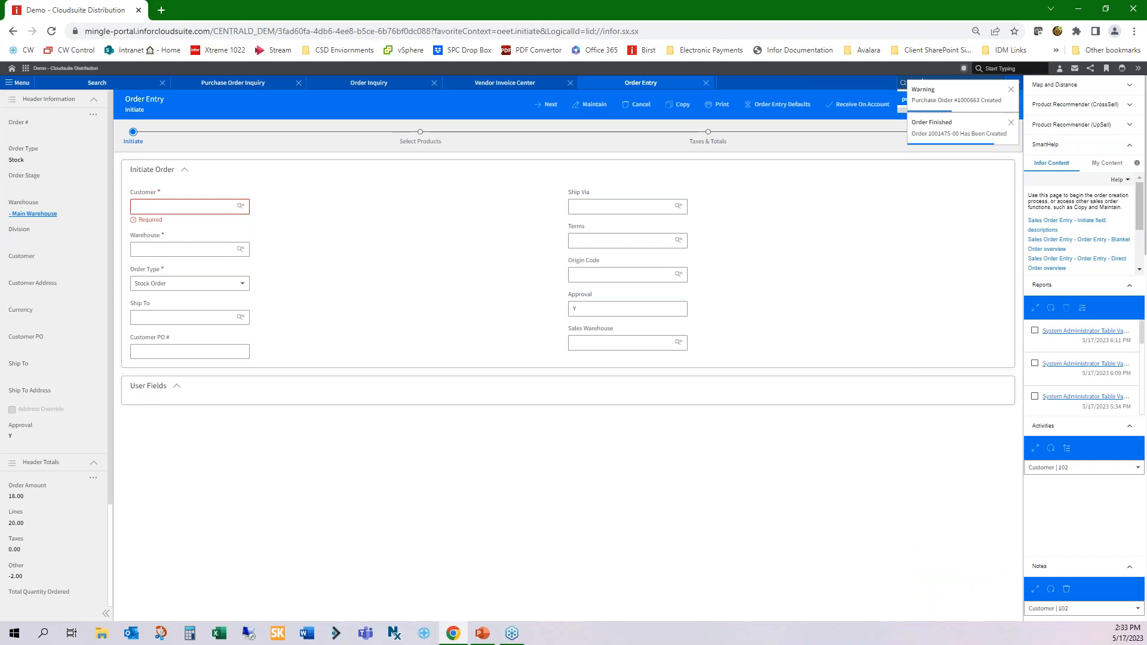
# - Receive the new direct purchase order in full with Quick Receive in Purchase Order Receipt of Inventory Entry
pyautogui.press('Return')
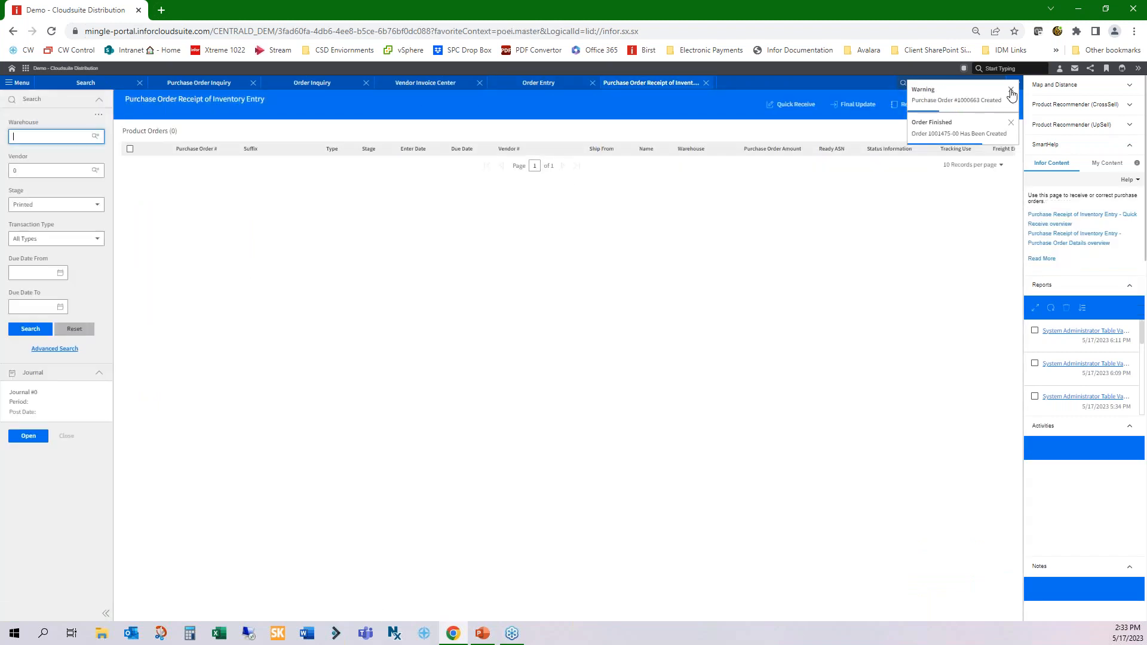
pyautogui.click(1010, 90)
pyautogui.click(795, 104)
pyautogui.click(210, 174)
pyautogui.click(203, 190)
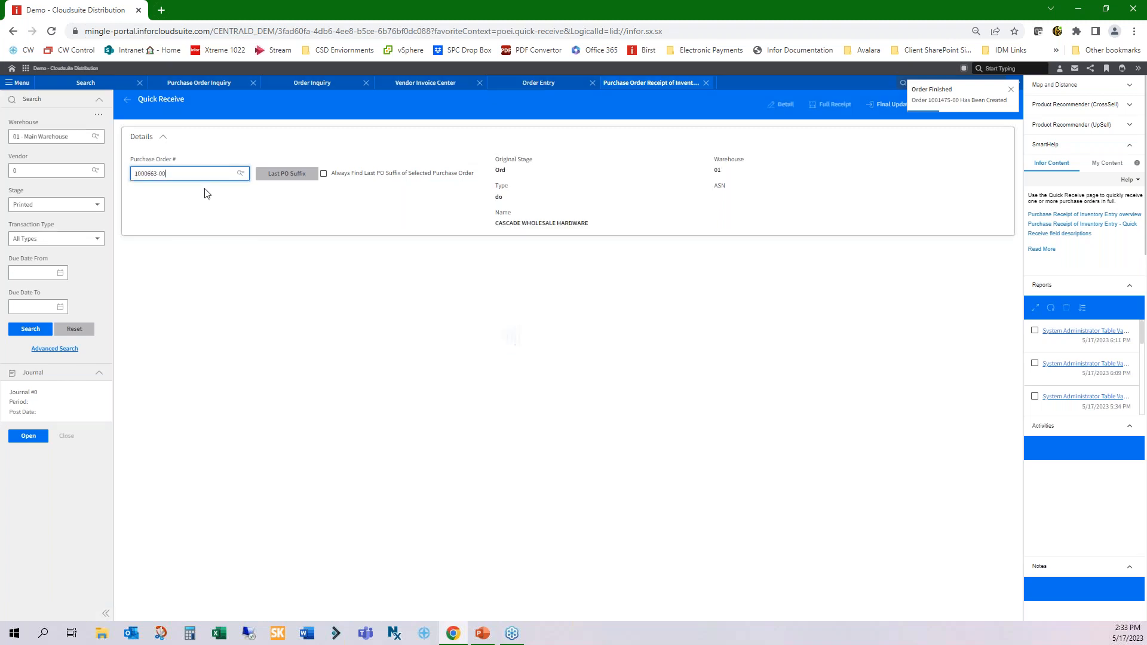
pyautogui.click(822, 106)
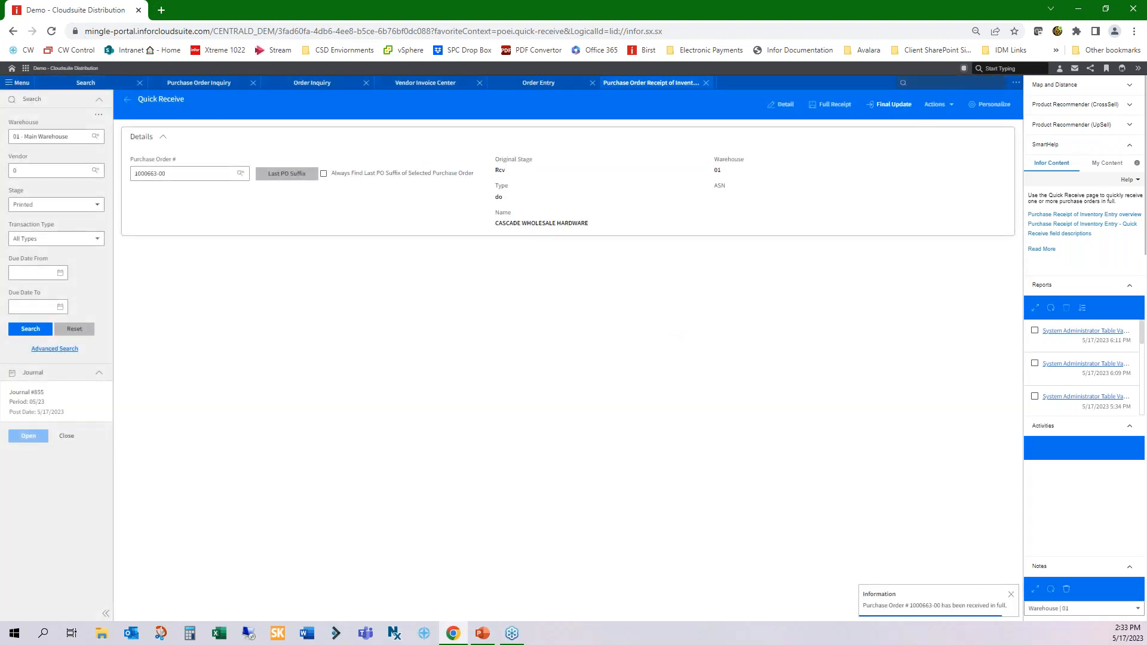
# - Run Final Update on the receipt with the allocation and receipt report sent to File 123, and close the receiving function
pyautogui.click(886, 103)
pyautogui.click(159, 173)
pyautogui.click(159, 197)
pyautogui.click(166, 193)
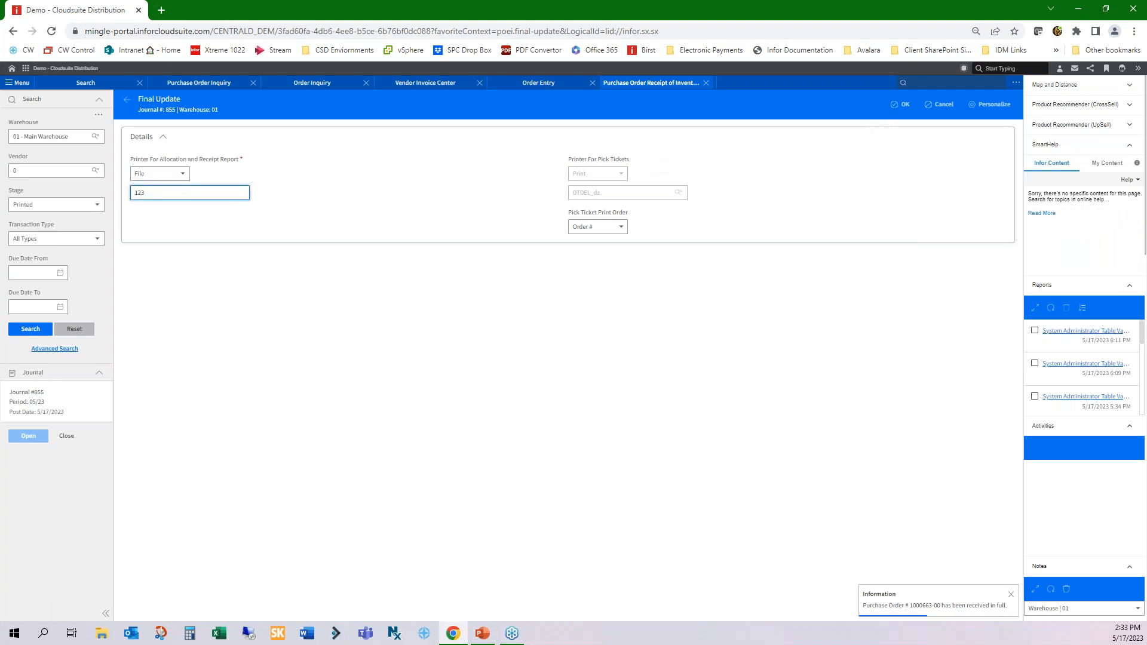
pyautogui.click(903, 105)
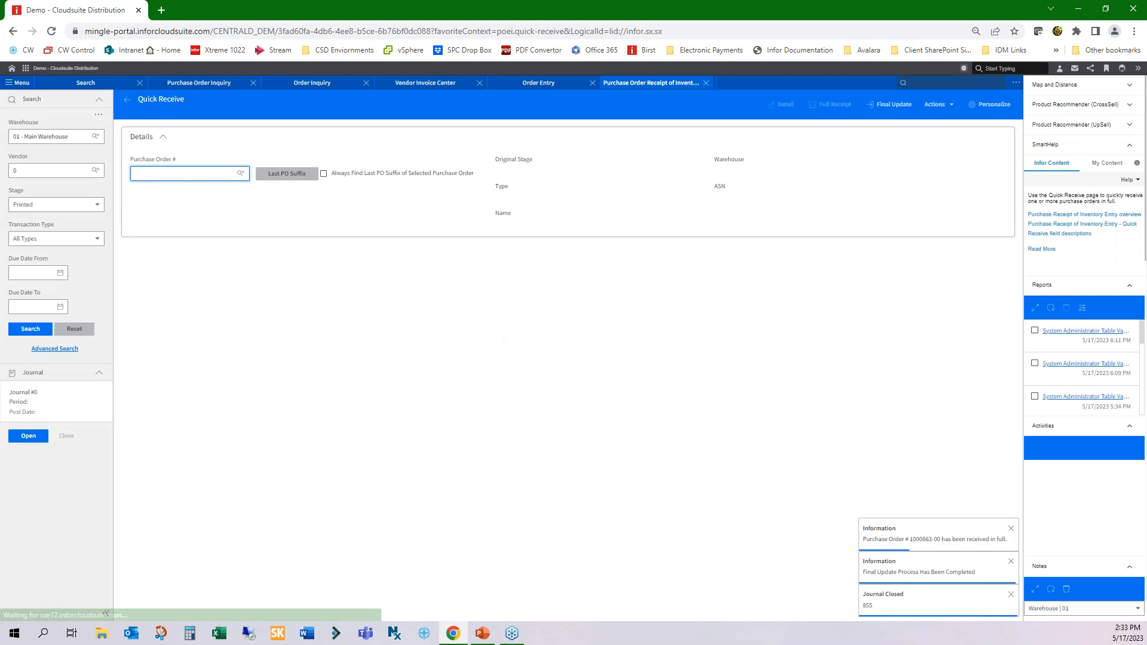
pyautogui.click(705, 83)
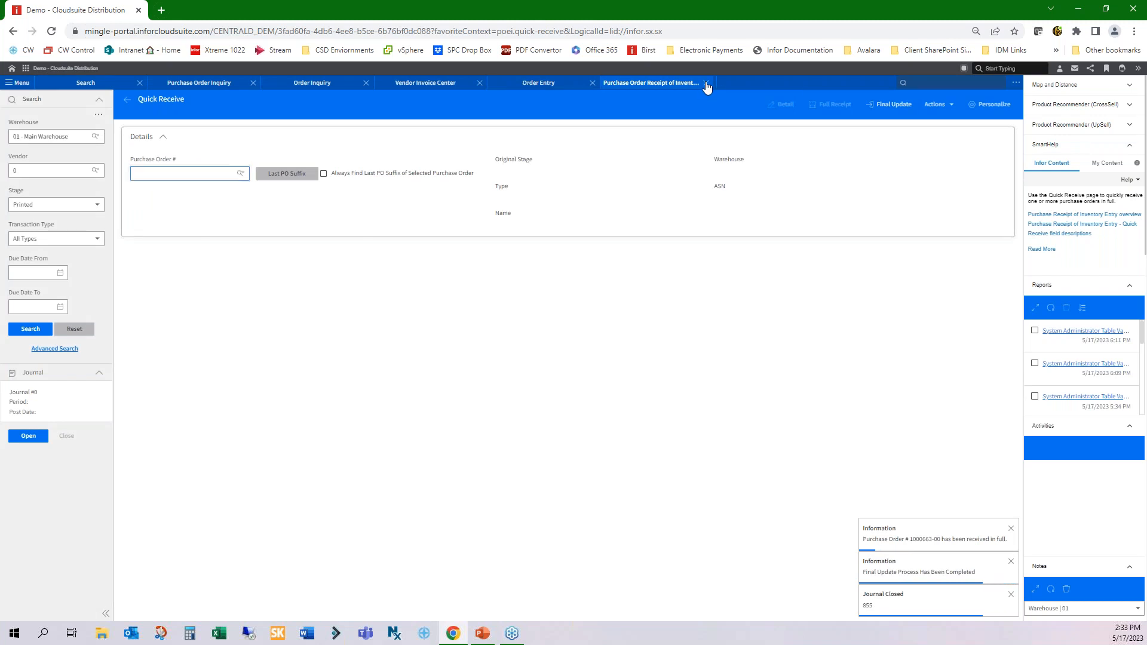
# - Start a new invoice in Vendor Invoice Center with the newly received direct purchase order as its initial purchase order
pyautogui.click(488, 84)
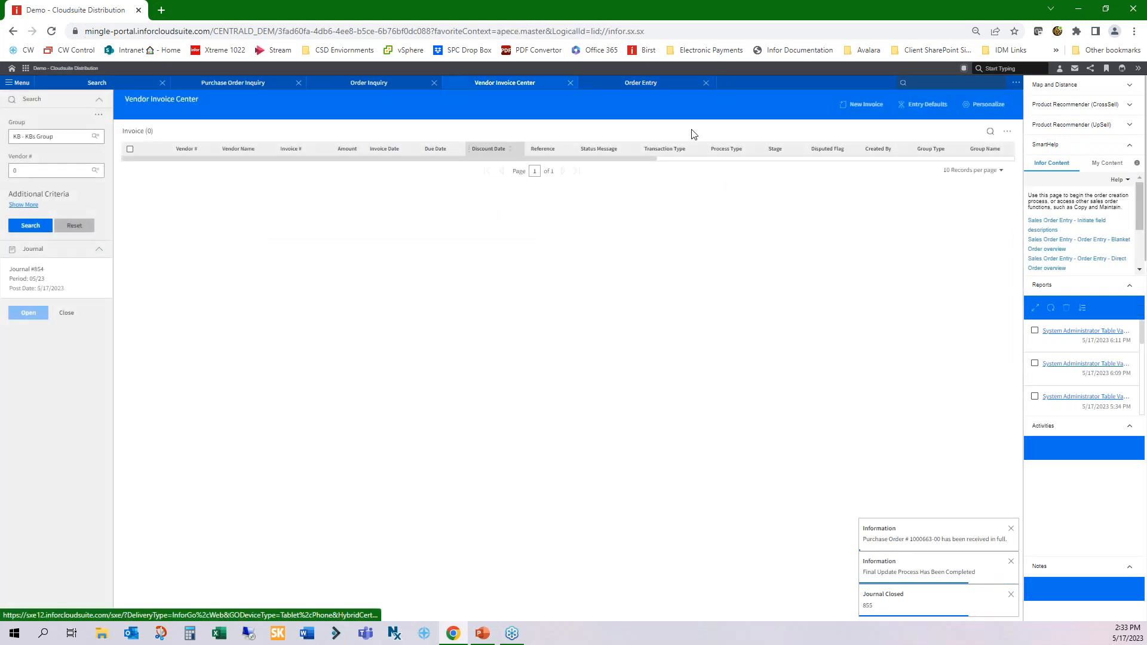
pyautogui.click(855, 103)
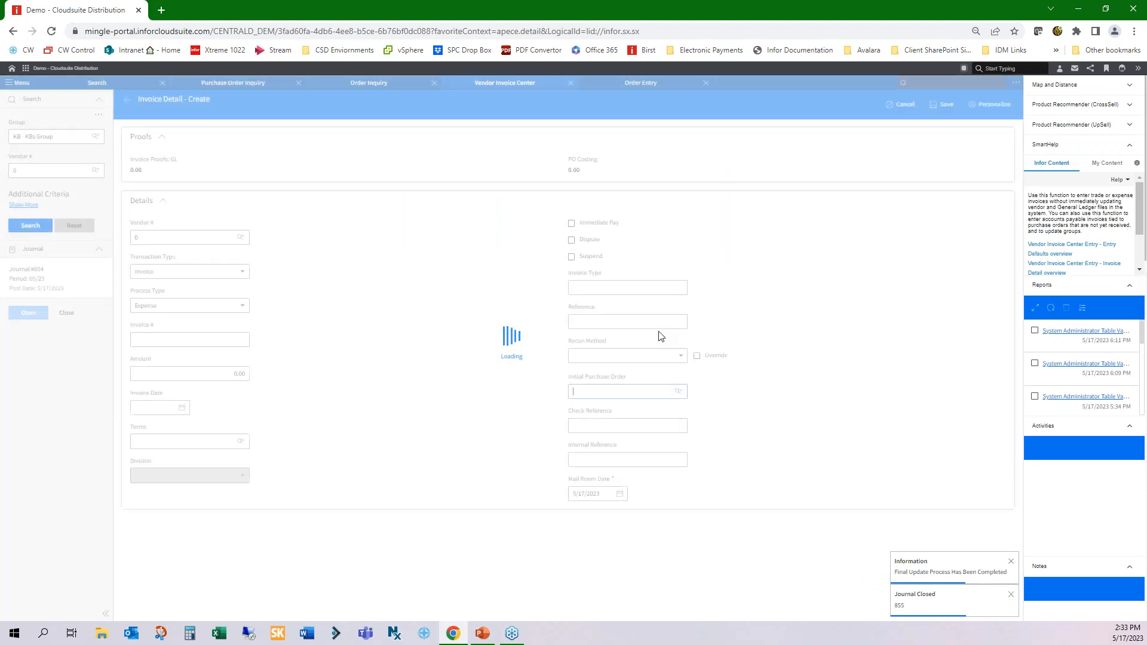
pyautogui.click(605, 392)
pyautogui.click(597, 408)
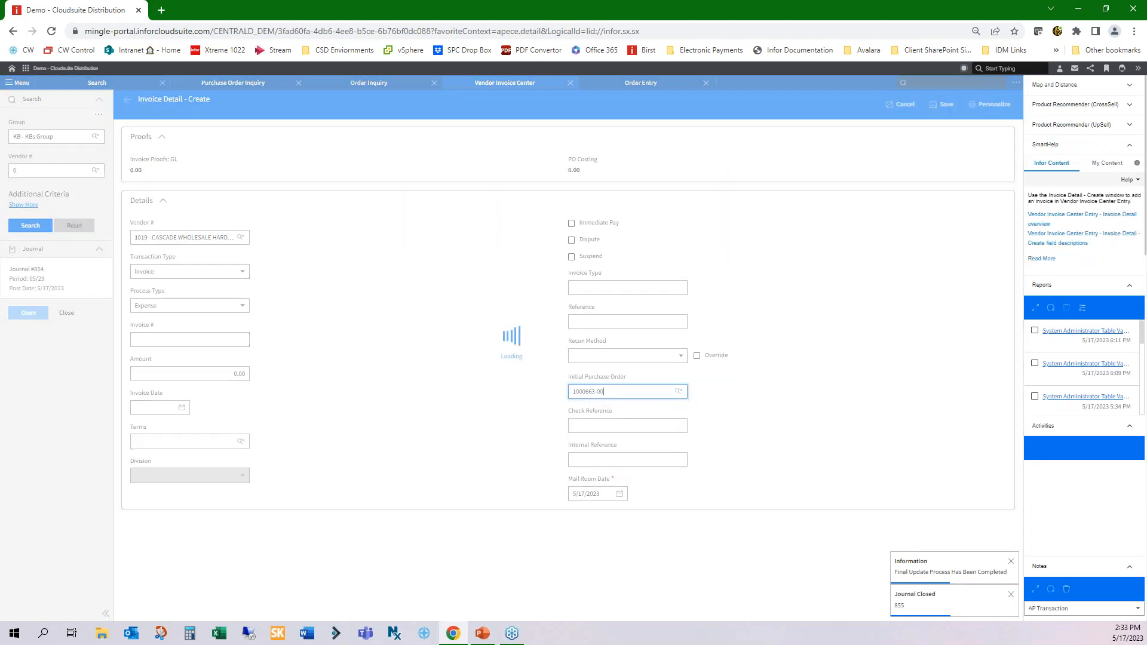
# - Set the invoice number to Inv123456, the amount to 11.00 and the invoice date to 05/16/23, and save the invoice
pyautogui.click(210, 341)
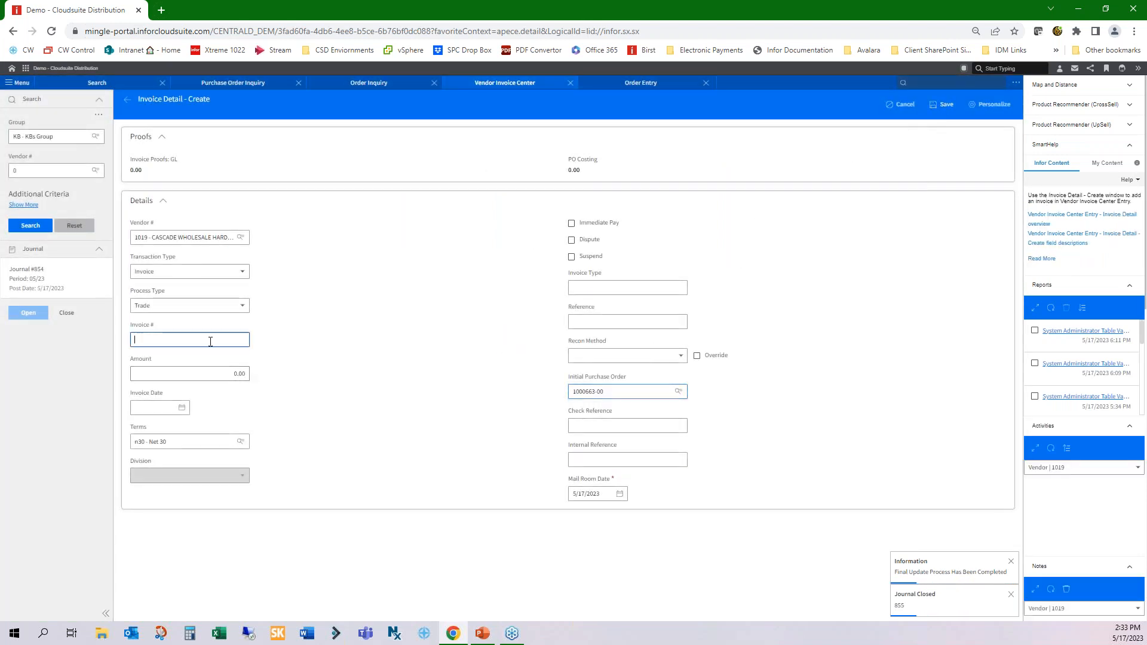
pyautogui.write('Inv123456')
pyautogui.press('Tab')
pyautogui.write('11')
pyautogui.press('Tab')
pyautogui.write('05/16/23')
pyautogui.press('Tab')
pyautogui.click(943, 104)
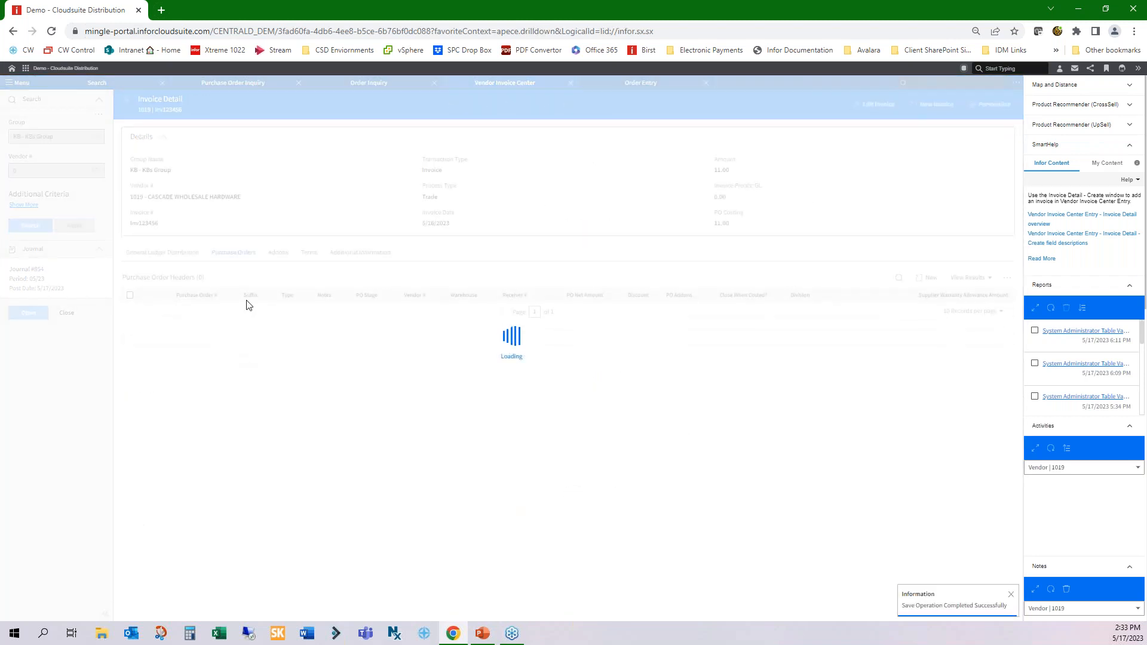
# - Enter 123456AAA as Tracker # 1 and 789012BBB as Tracker # 2 in the purchase order header's tracking and freight details
pyautogui.scroll(-4, 326, 440)
pyautogui.scroll(-1, 326, 440)
pyautogui.click(205, 474)
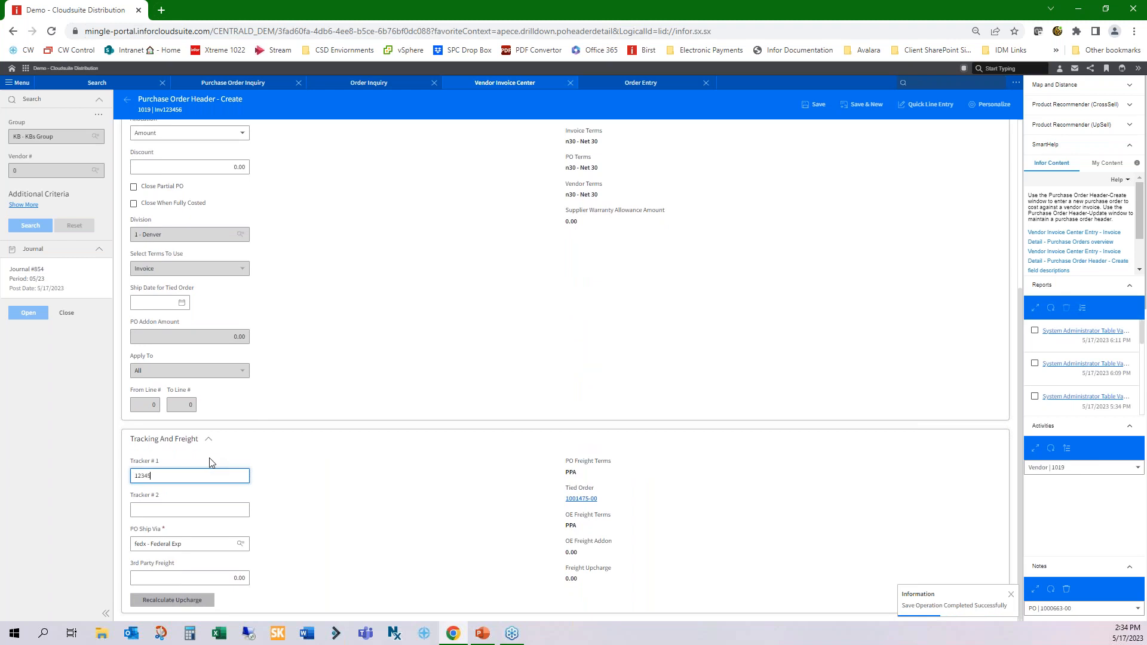
pyautogui.press('Tab')
pyautogui.write('789012')
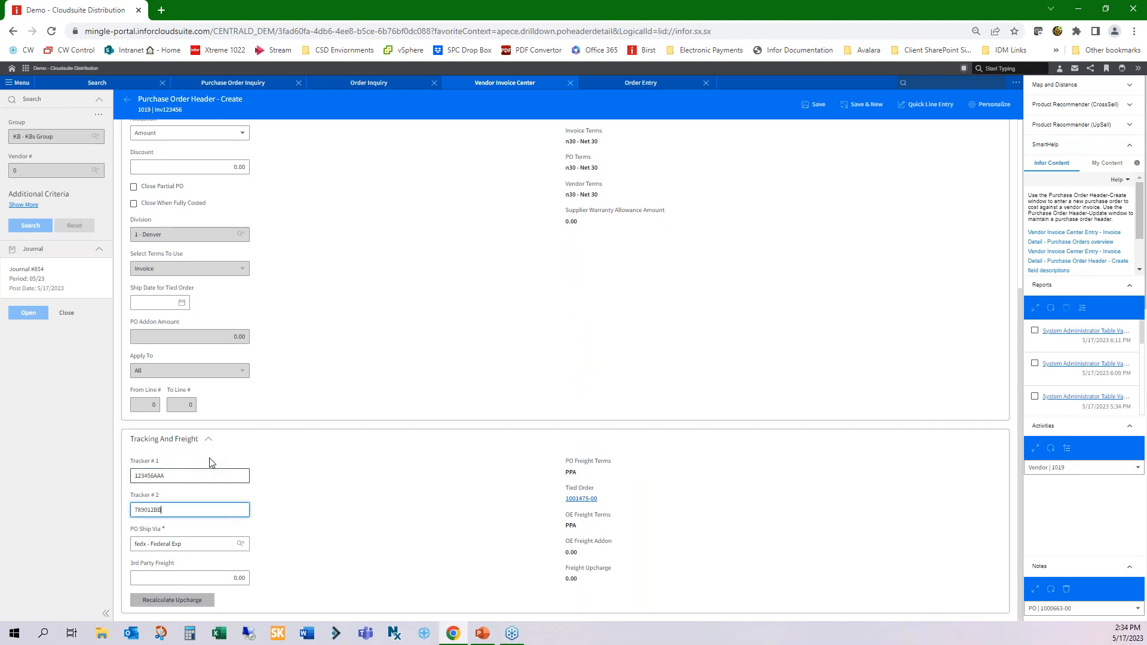
# - Set 3rd Party Freight to 1.00, recalculate the freight upcharge and save the purchase order header
pyautogui.moveTo(233, 578); pyautogui.dragTo(291, 584)
pyautogui.write('1')
pyautogui.press('Tab')
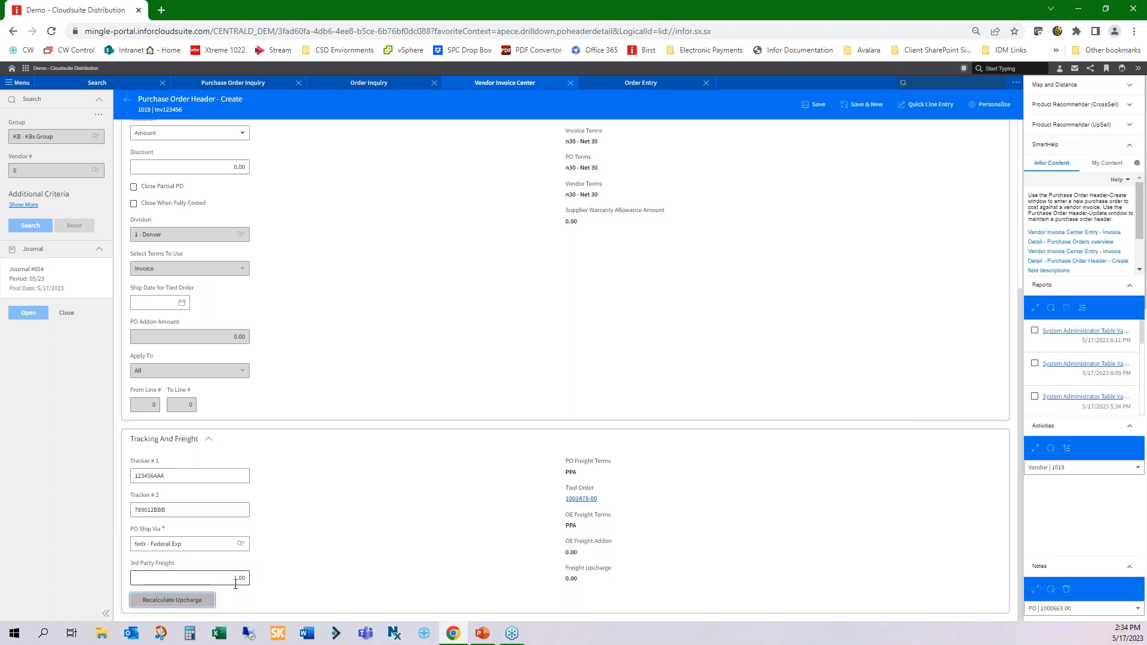
pyautogui.click(185, 599)
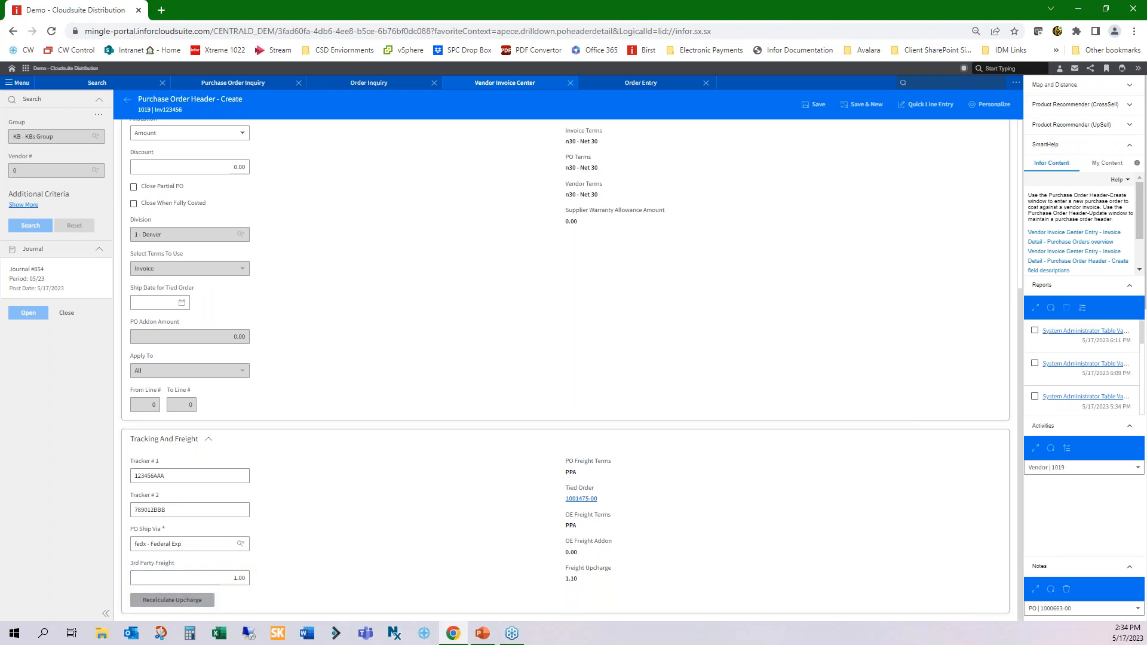
pyautogui.moveTo(565, 578); pyautogui.dragTo(571, 578)
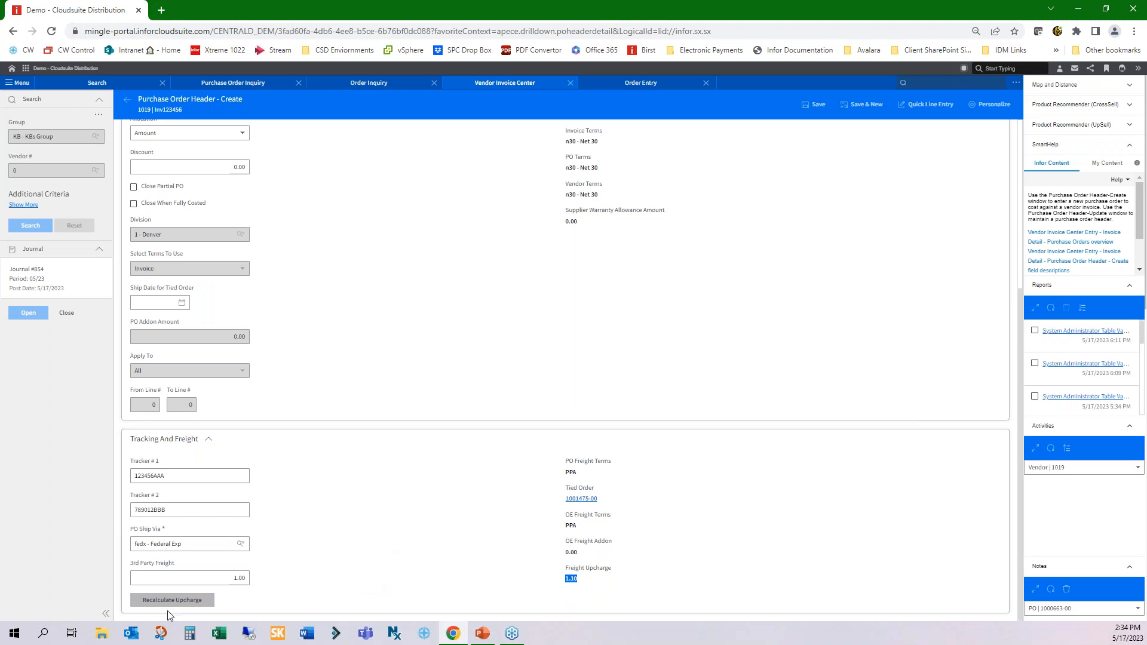
pyautogui.click(815, 107)
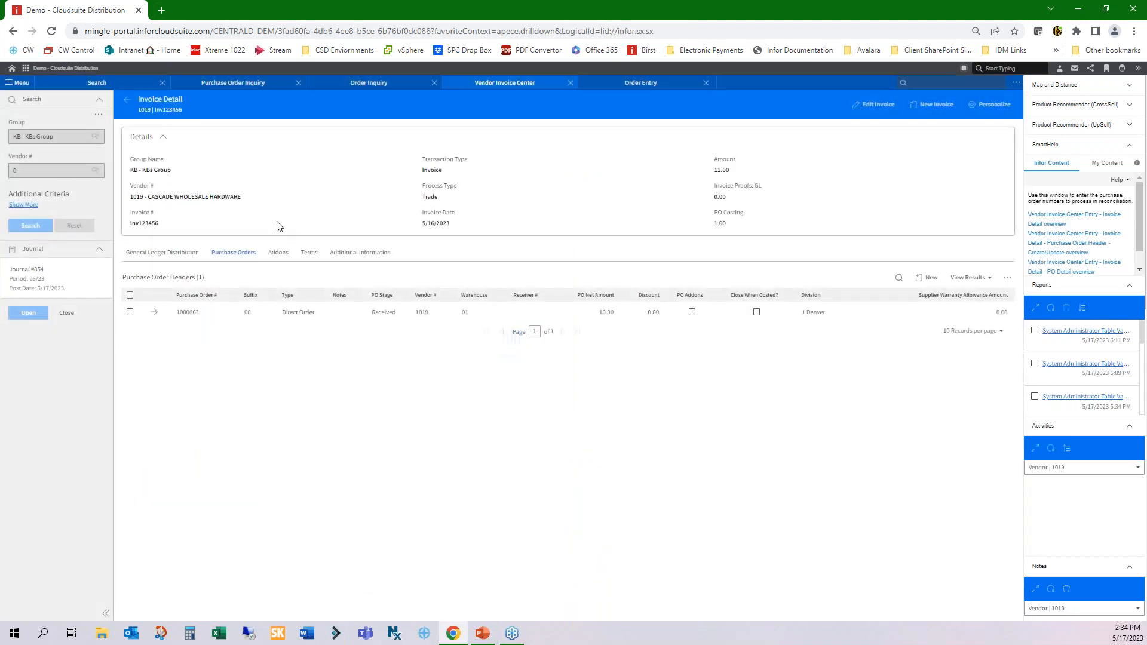
# - Add a Freight addon with an amount of 1.00 to the invoice and save it
pyautogui.click(278, 254)
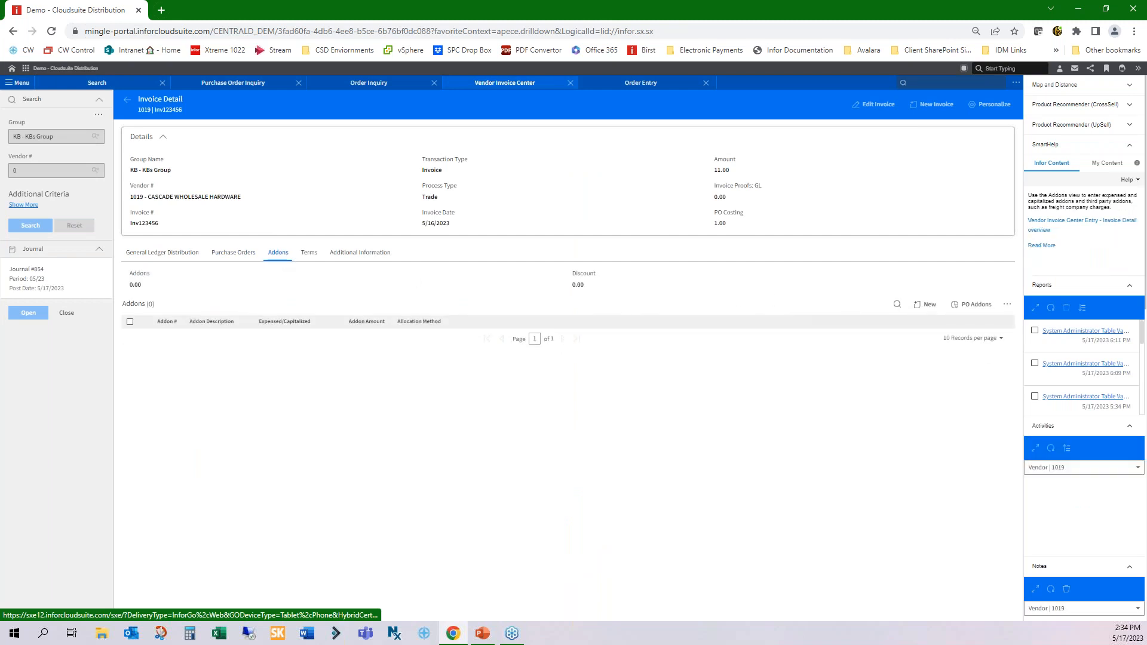
pyautogui.click(923, 306)
pyautogui.click(205, 175)
pyautogui.click(179, 202)
pyautogui.press('Tab')
pyautogui.write('1')
pyautogui.press('Tab')
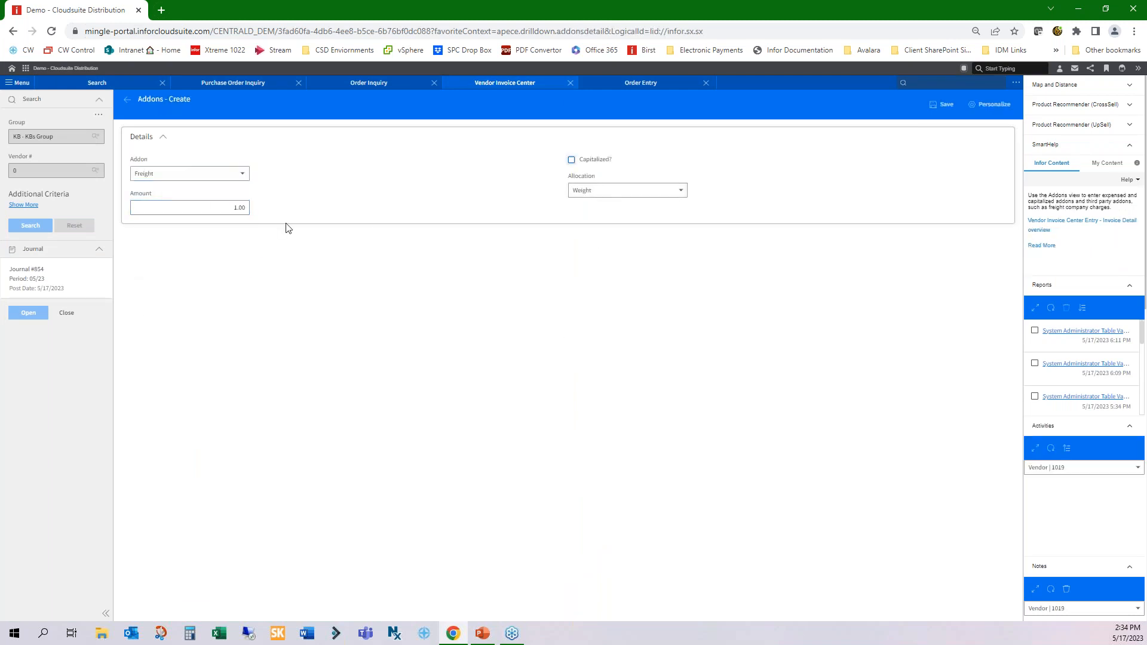
pyautogui.click(943, 106)
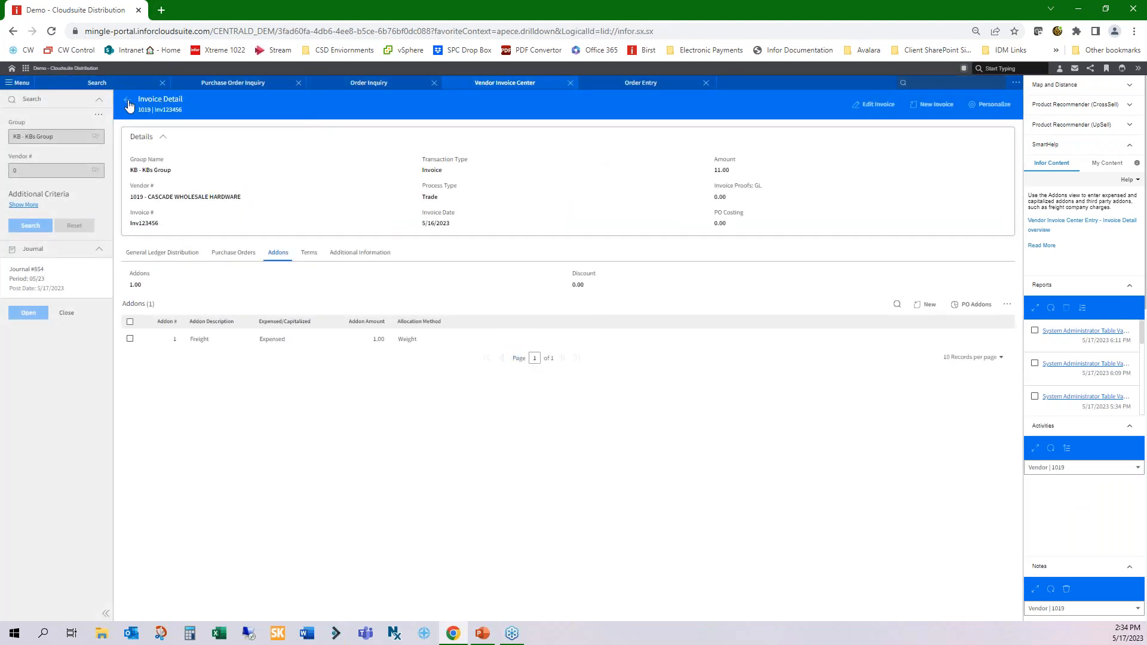
# - Return to the invoice list and run Final Update on the Cascade Wholesale Hardware invoice with the default options
pyautogui.click(129, 106)
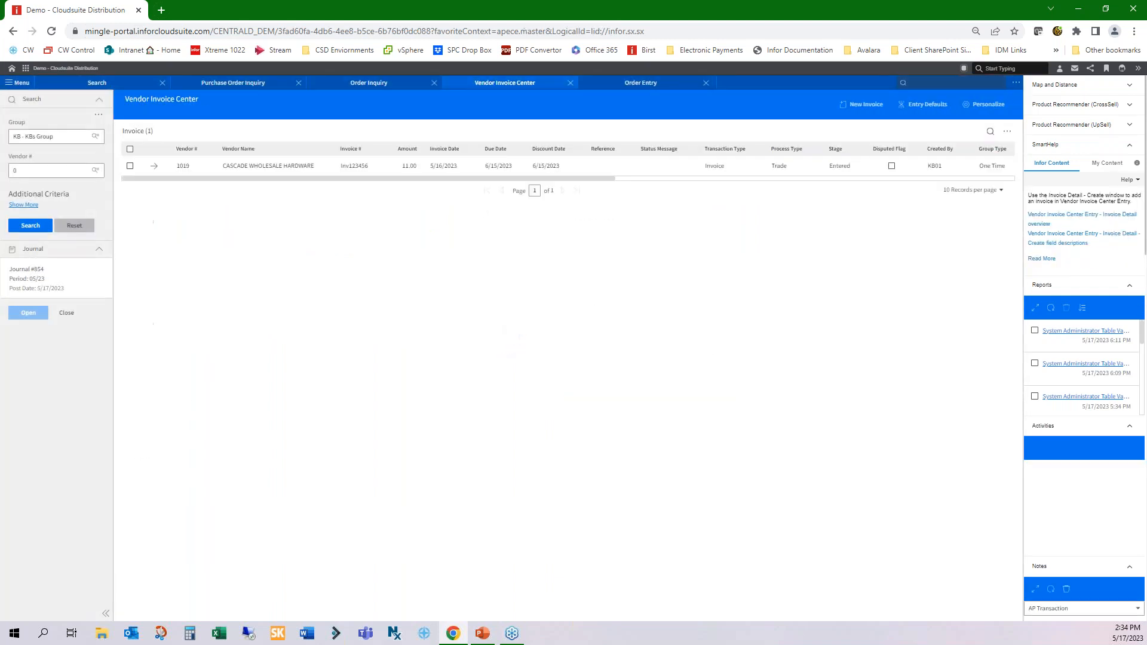
pyautogui.click(197, 167)
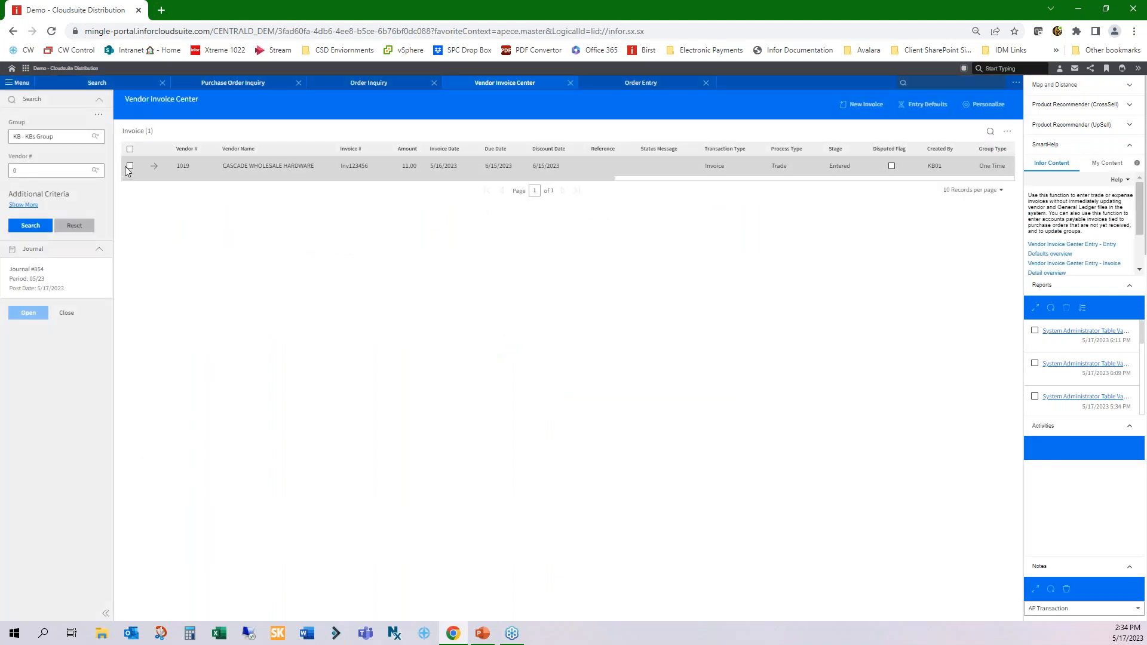
pyautogui.click(1007, 150)
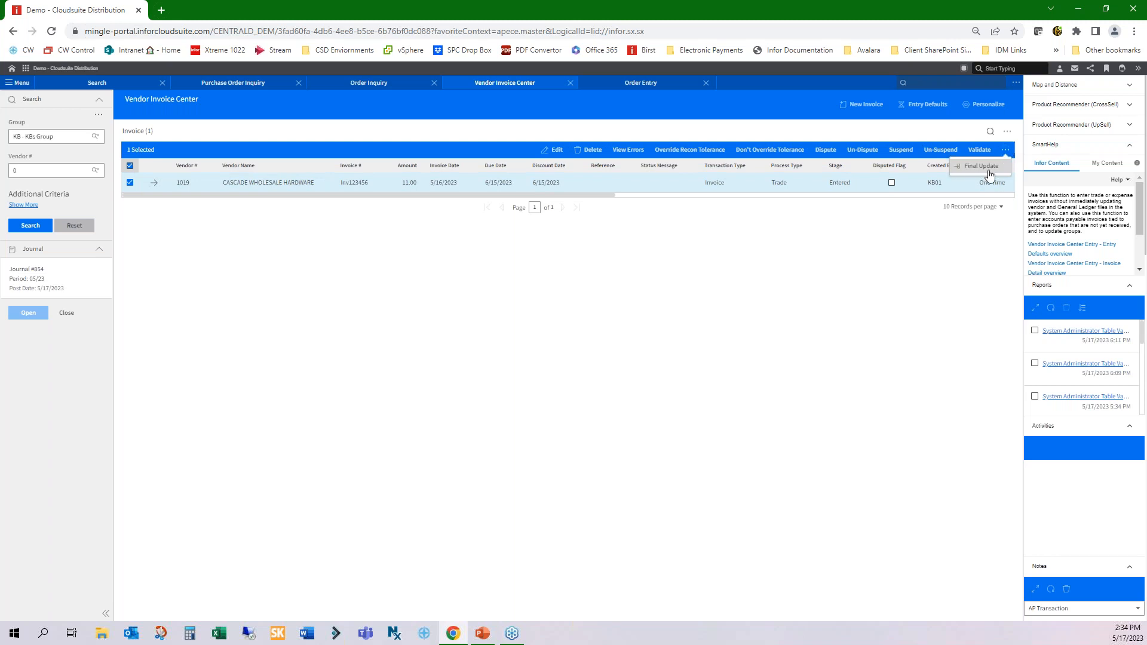
pyautogui.click(987, 168)
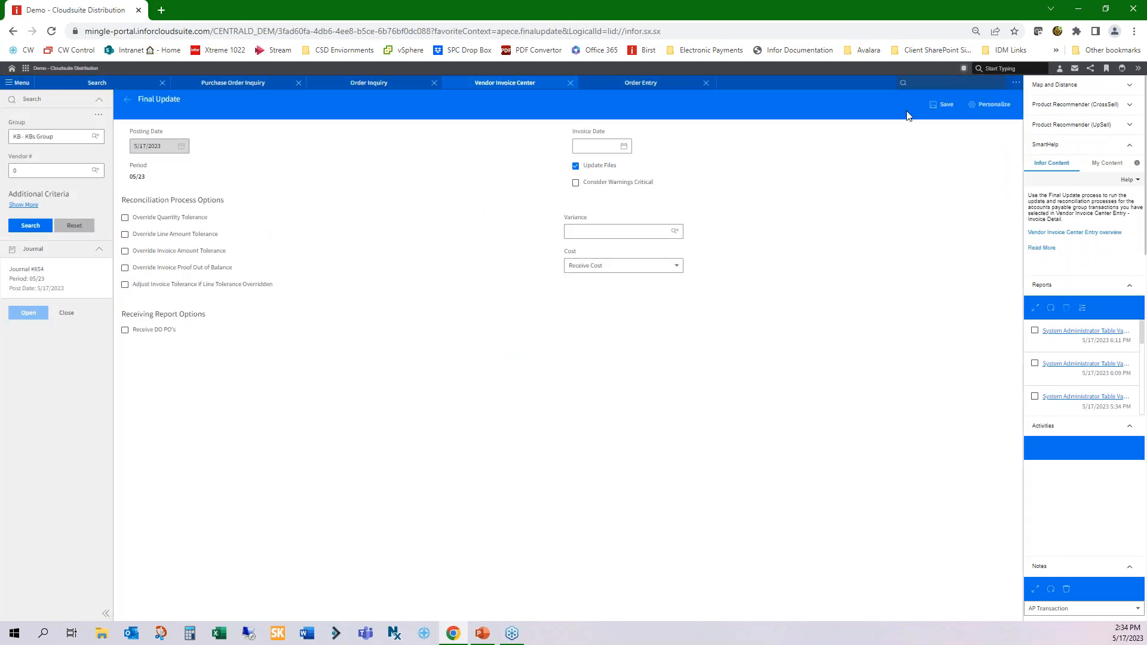
pyautogui.click(944, 105)
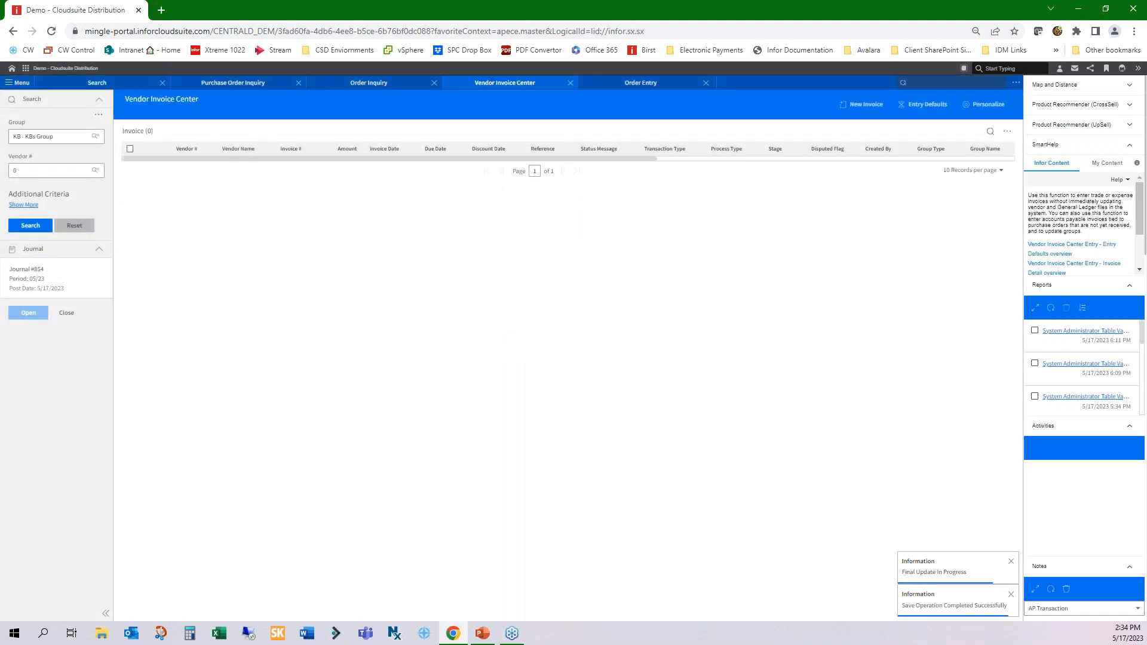
# - Look up the tied sales order in Order Inquiry and check its actual freight, outbound freight addon and package trackers
pyautogui.click(378, 84)
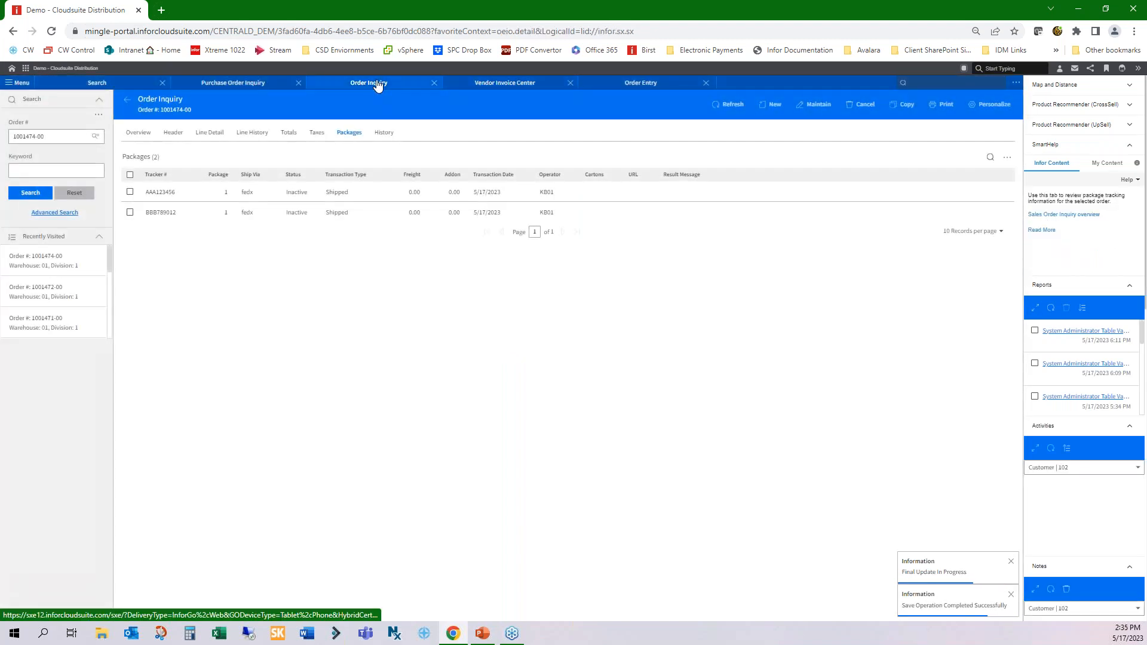
pyautogui.click(48, 136)
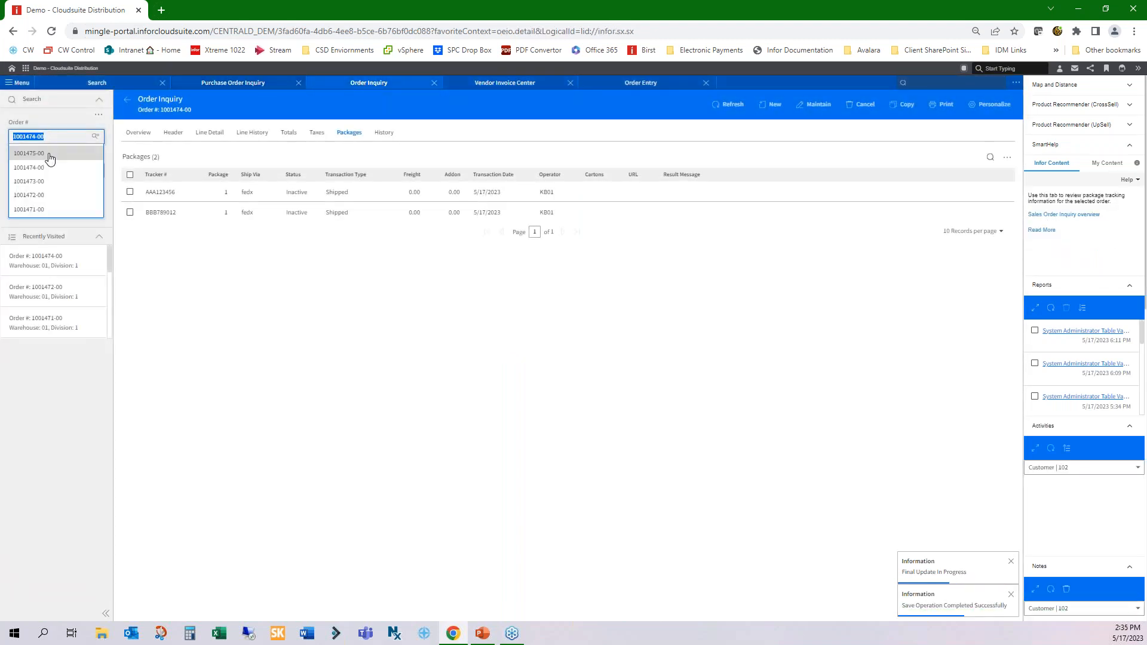
pyautogui.click(29, 153)
pyautogui.click(30, 192)
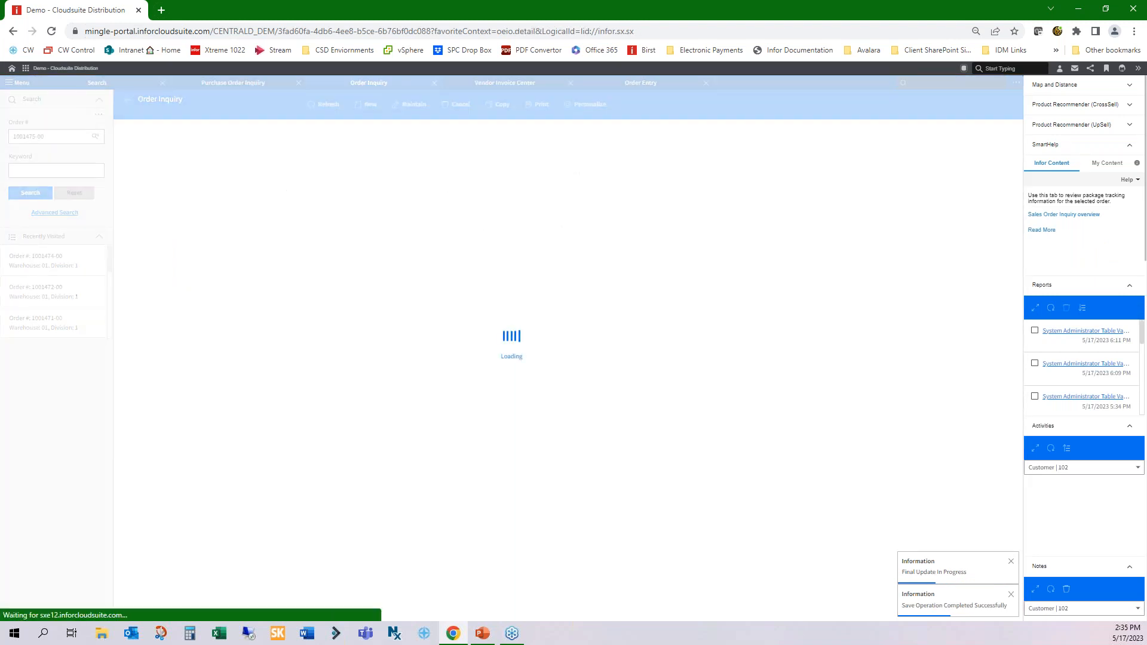
pyautogui.click(288, 132)
pyautogui.scroll(-2, 292, 459)
pyautogui.scroll(-3, 293, 460)
pyautogui.moveTo(128, 373); pyautogui.dragTo(155, 380)
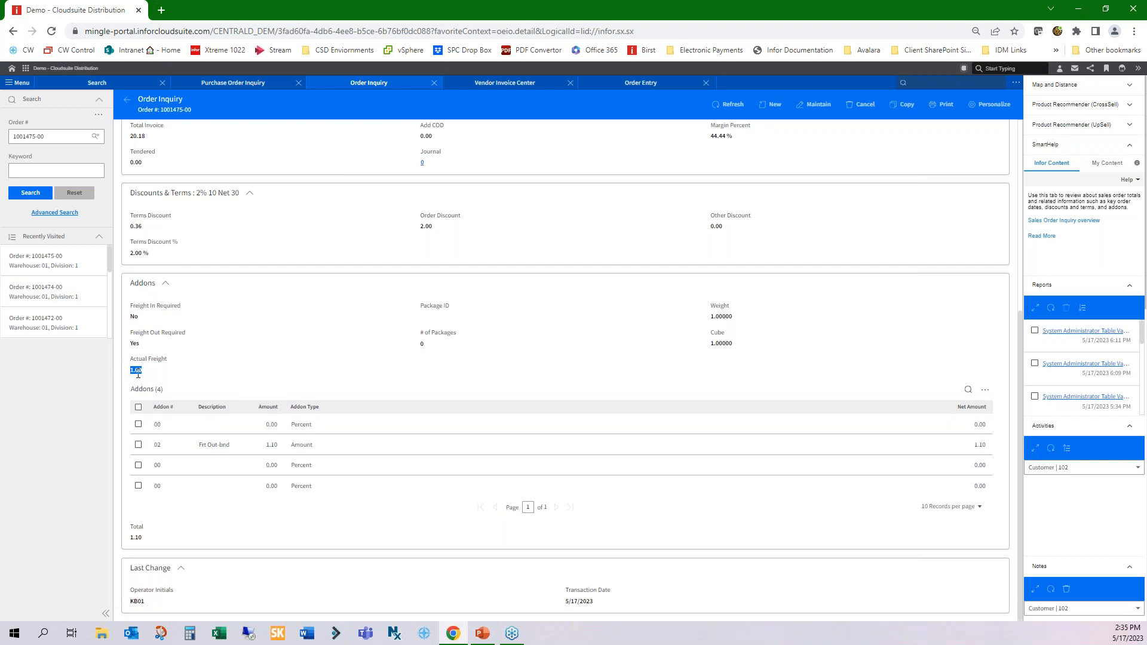
pyautogui.moveTo(263, 446); pyautogui.dragTo(279, 449)
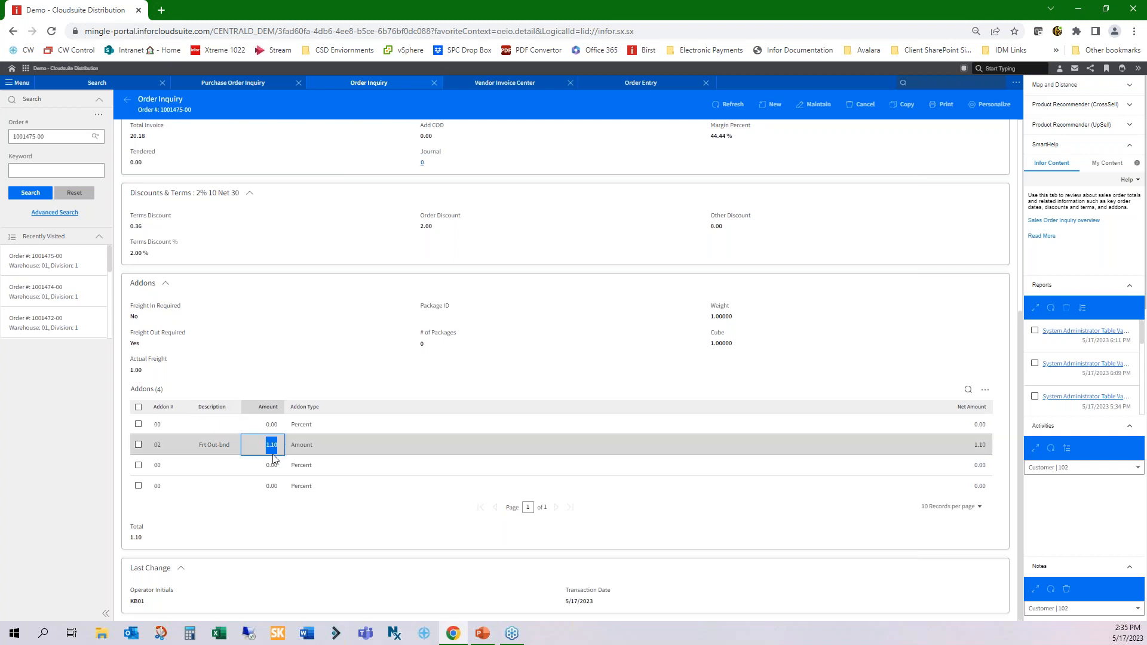
pyautogui.scroll(5, 417, 230)
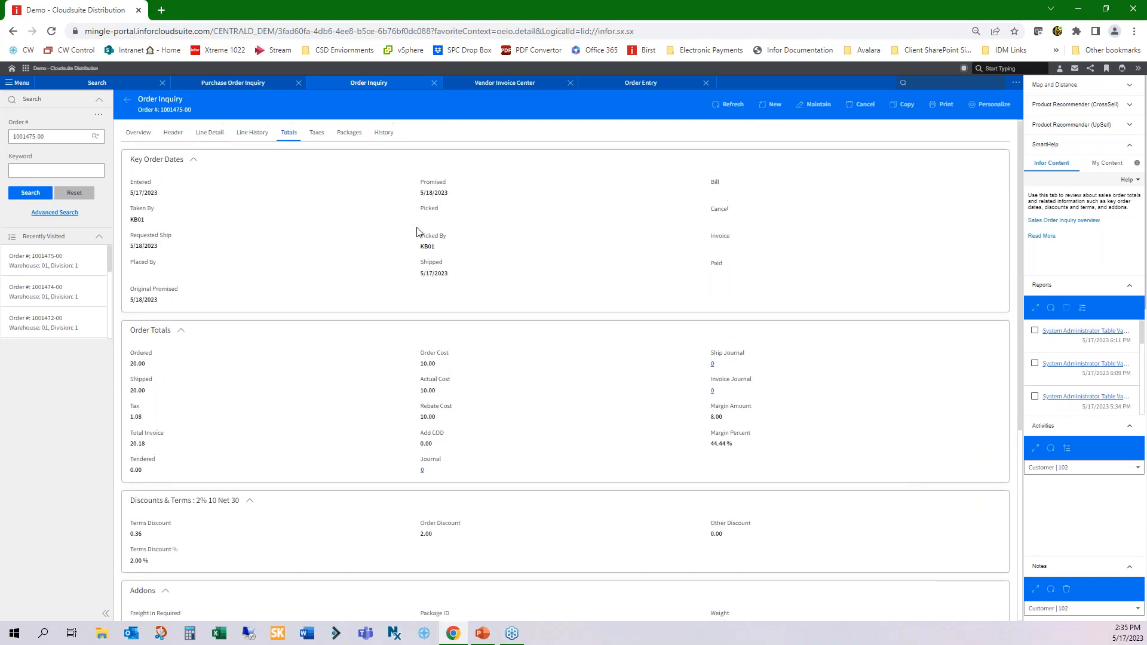
pyautogui.click(350, 133)
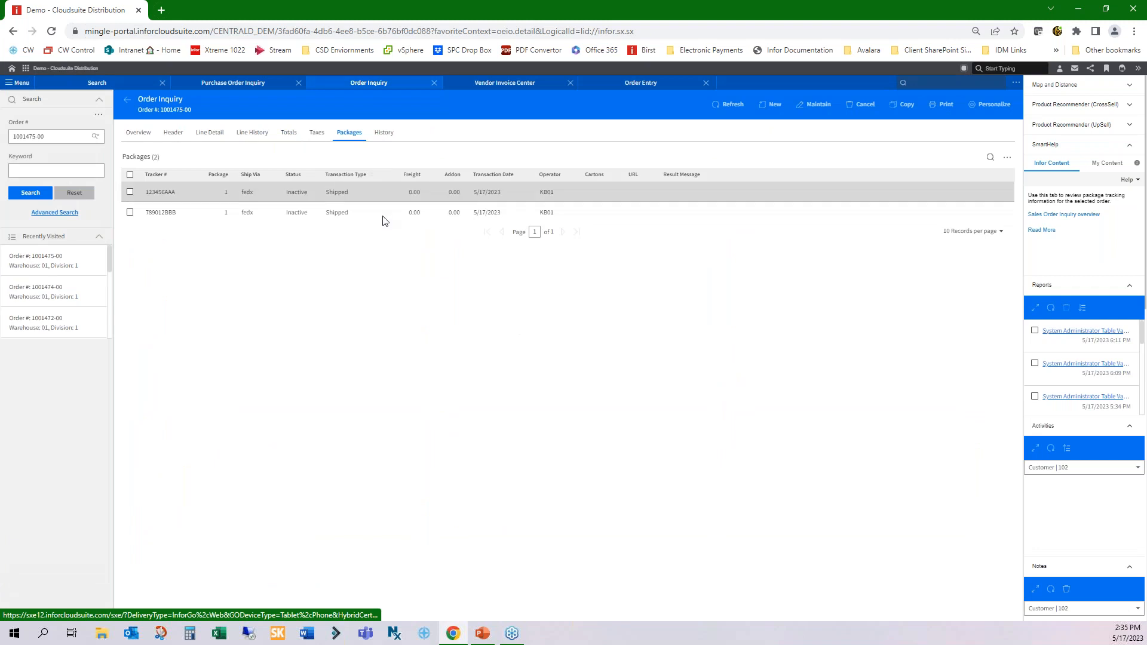
# - Look up the costed direct purchase order in Purchase Order Inquiry and check the freight on its packages
pyautogui.click(221, 85)
pyautogui.doubleClick(43, 137)
pyautogui.click(61, 157)
pyautogui.click(36, 193)
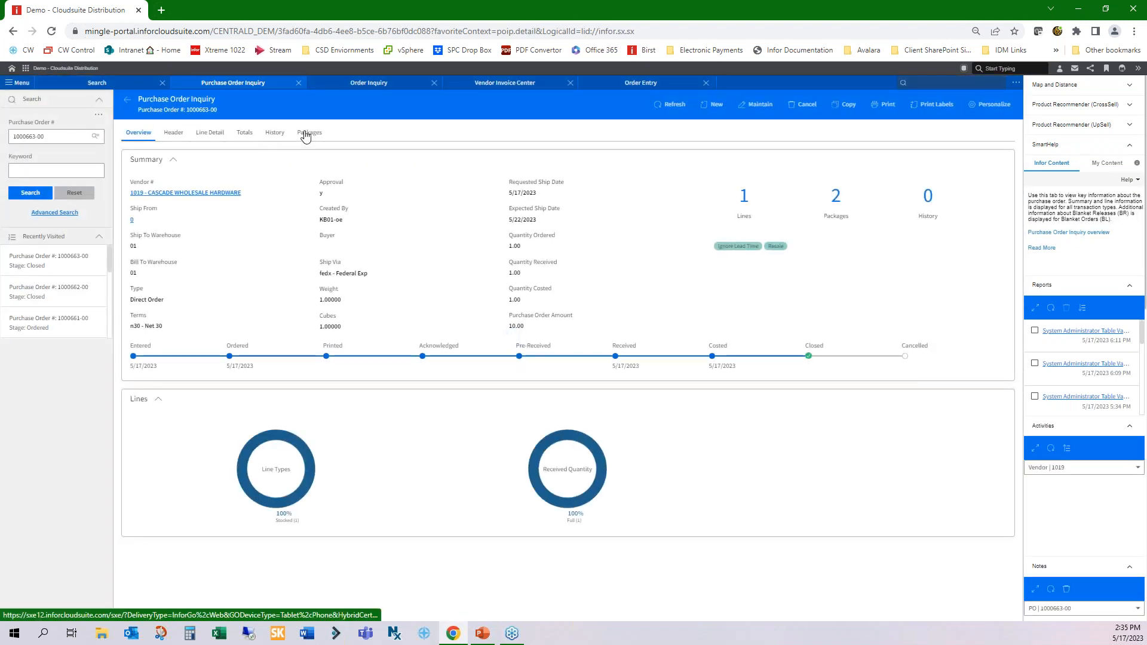
pyautogui.click(308, 133)
pyautogui.doubleClick(274, 195)
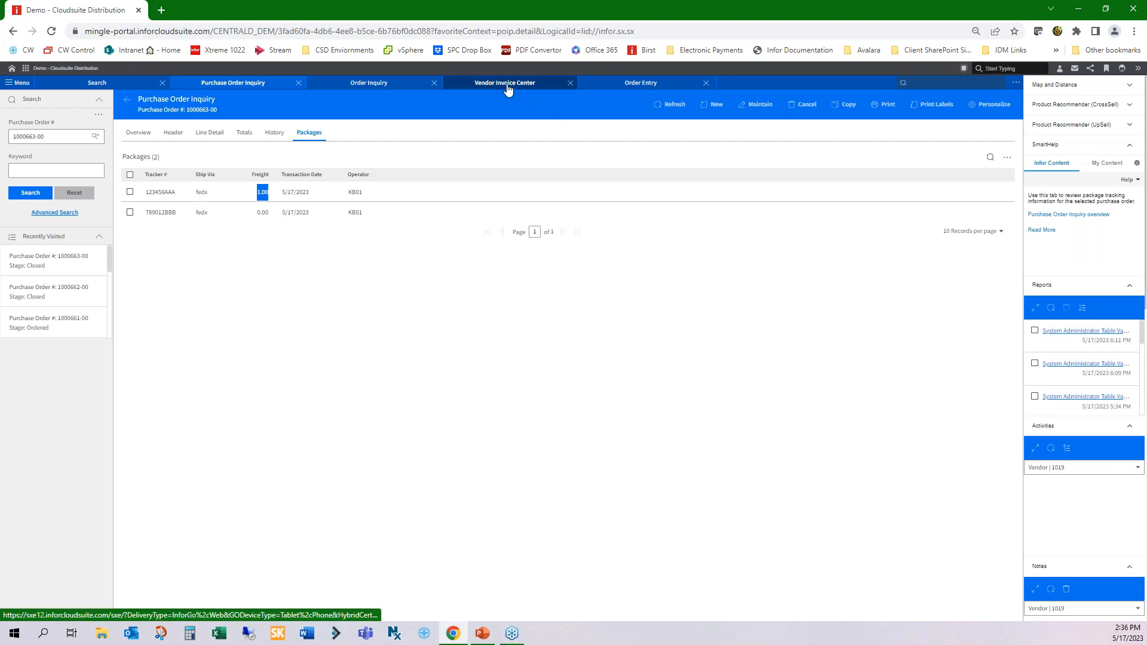
# - Open Vendor Inquiry with function code apiv and view the transactions of vendor Cascade Wholesale Hardware
pyautogui.click(929, 84)
pyautogui.write('ap')
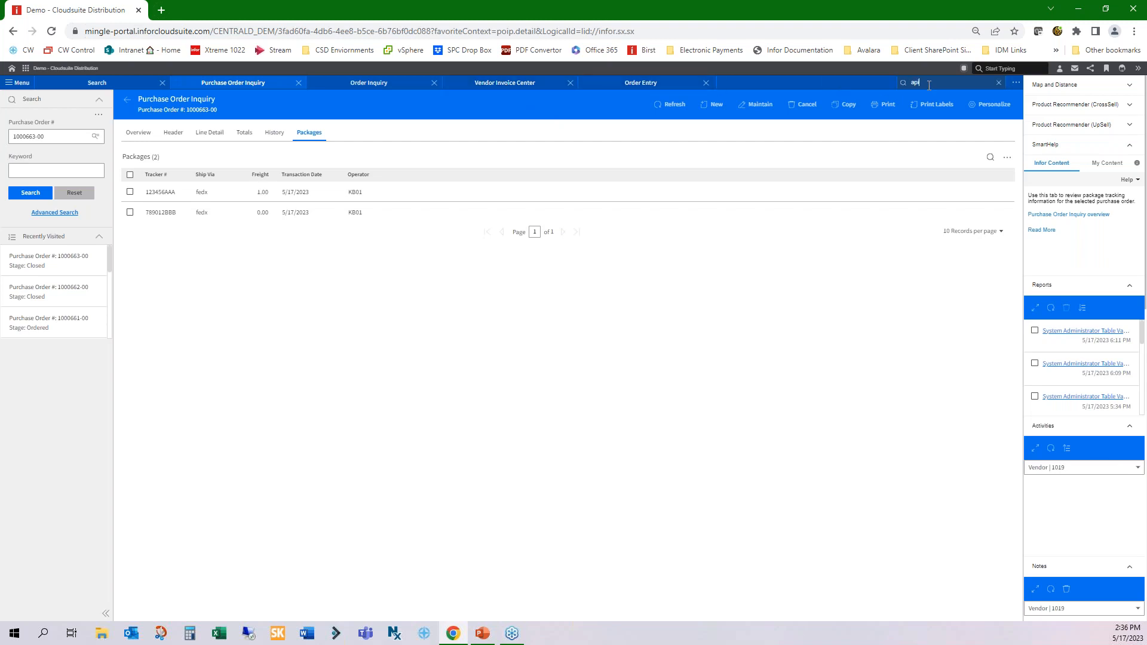
pyautogui.write('iv')
pyautogui.press('Return')
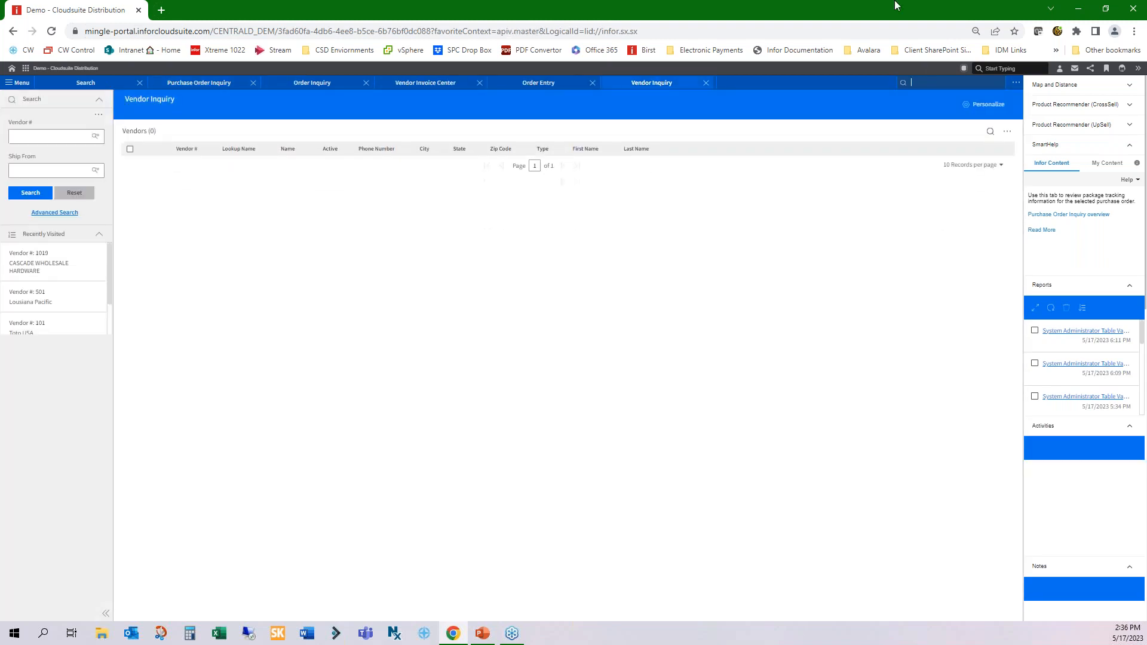
pyautogui.click(37, 137)
pyautogui.click(41, 153)
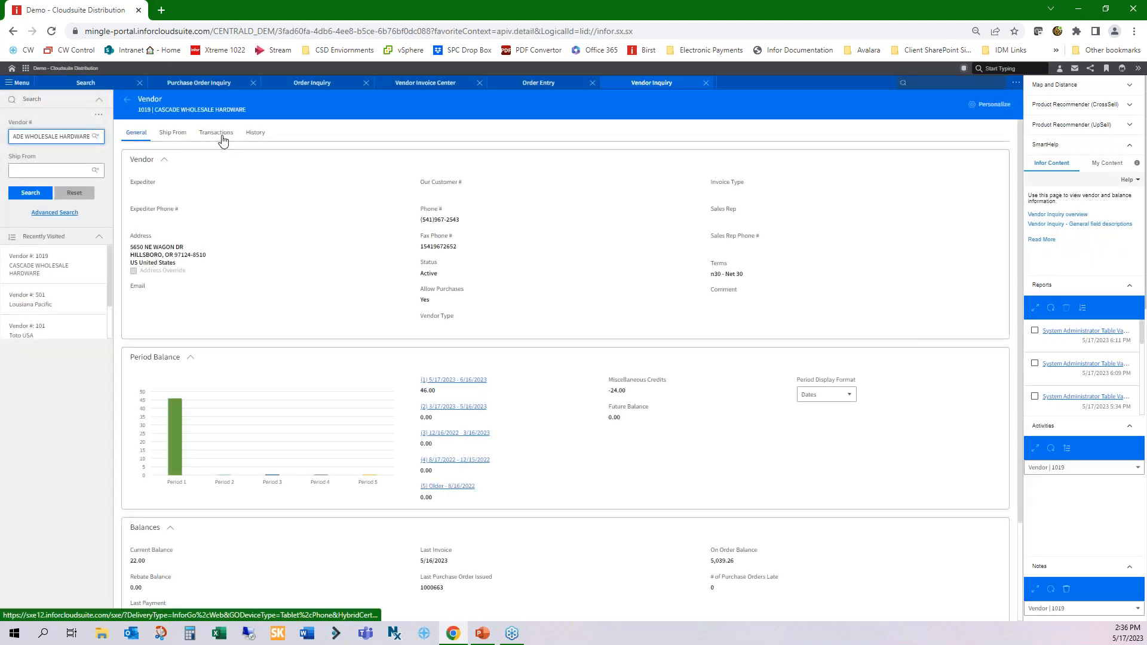
pyautogui.click(221, 137)
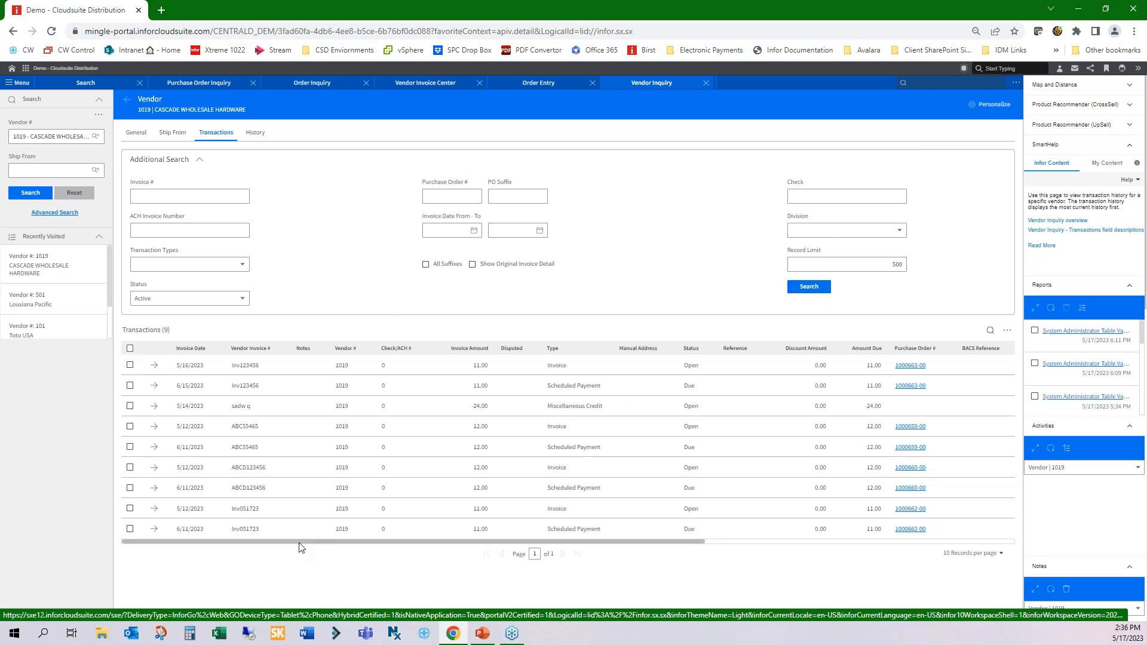
# - Examine the remaining vendor transaction columns, including check and internal references, and show the grid's export and filter options
pyautogui.moveTo(472, 545); pyautogui.dragTo(842, 543)
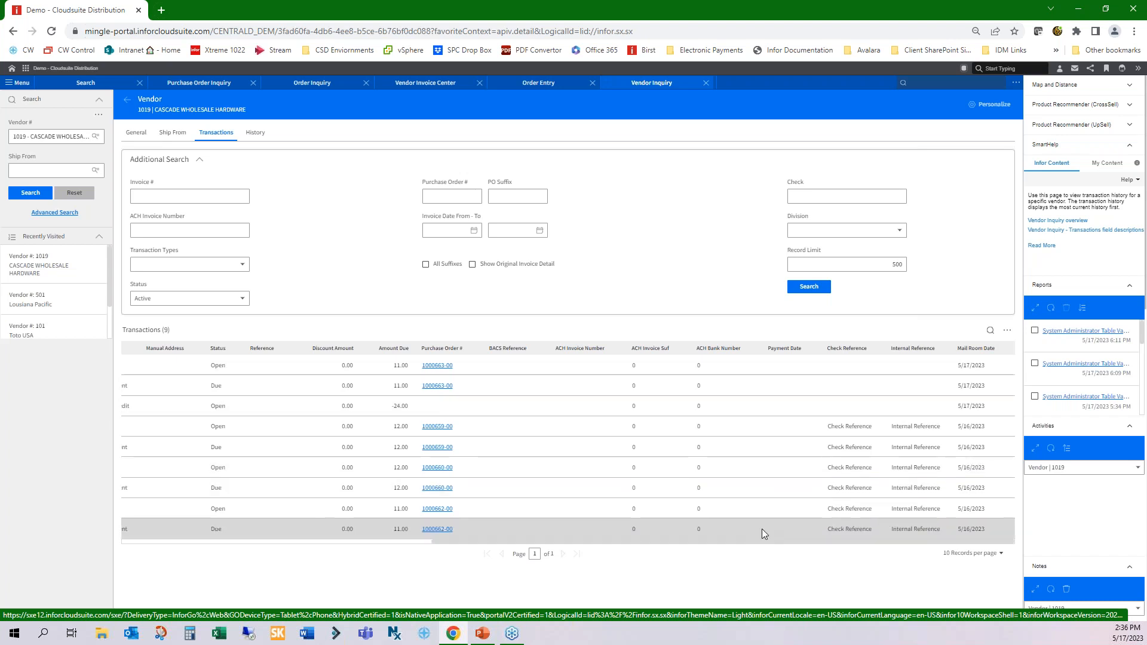
pyautogui.moveTo(769, 551); pyautogui.dragTo(475, 547)
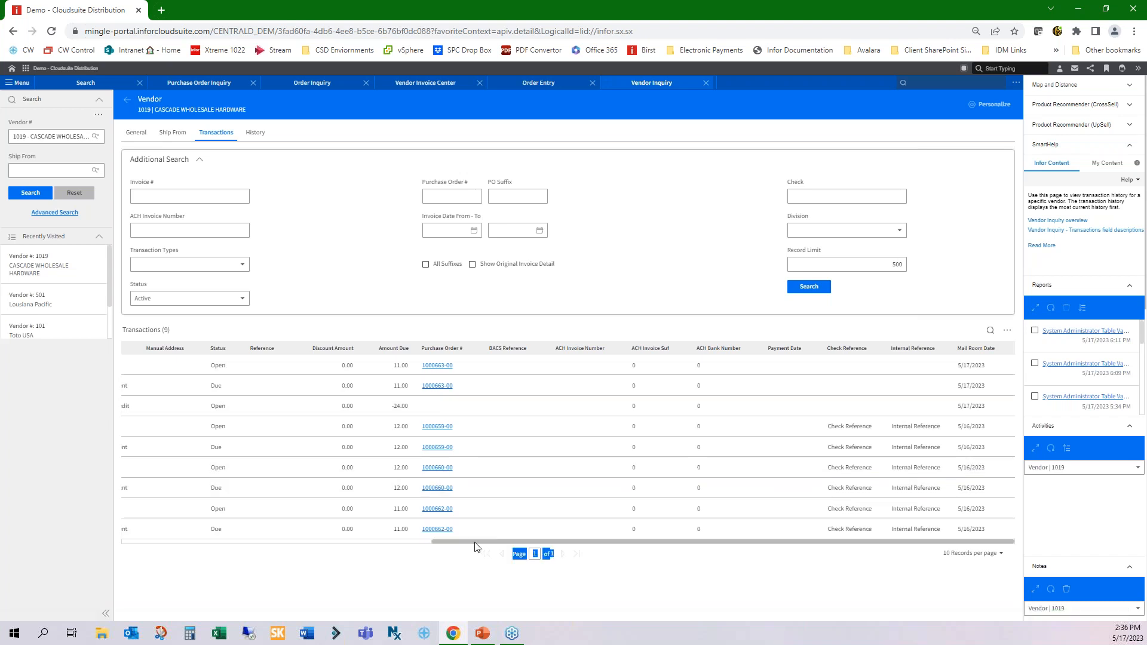
pyautogui.click(1006, 330)
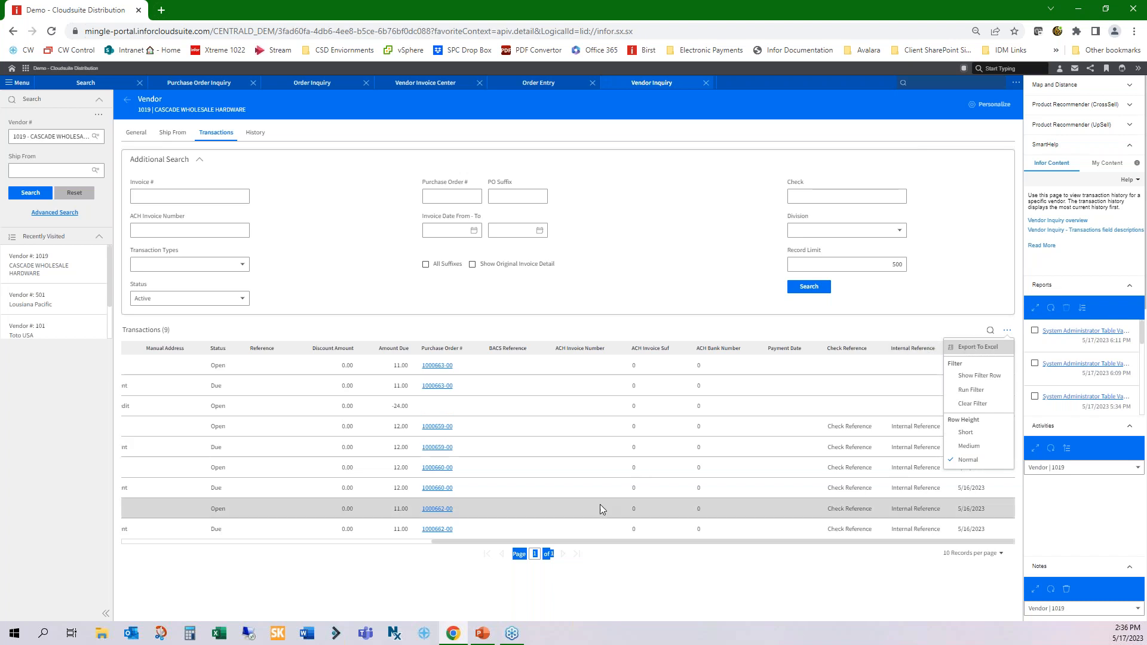
# - Dismiss the vendor transaction grid options, return to Vendor Invoice Center and show its invoice grid's export and filter options
pyautogui.moveTo(590, 540); pyautogui.dragTo(247, 533)
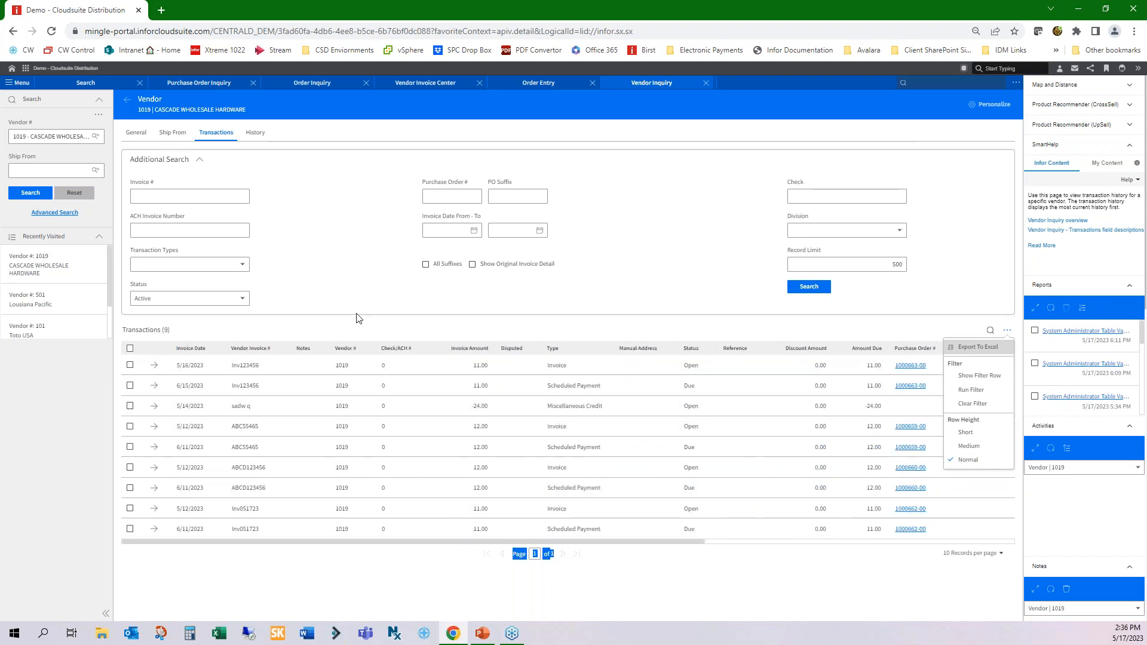
pyautogui.click(345, 270)
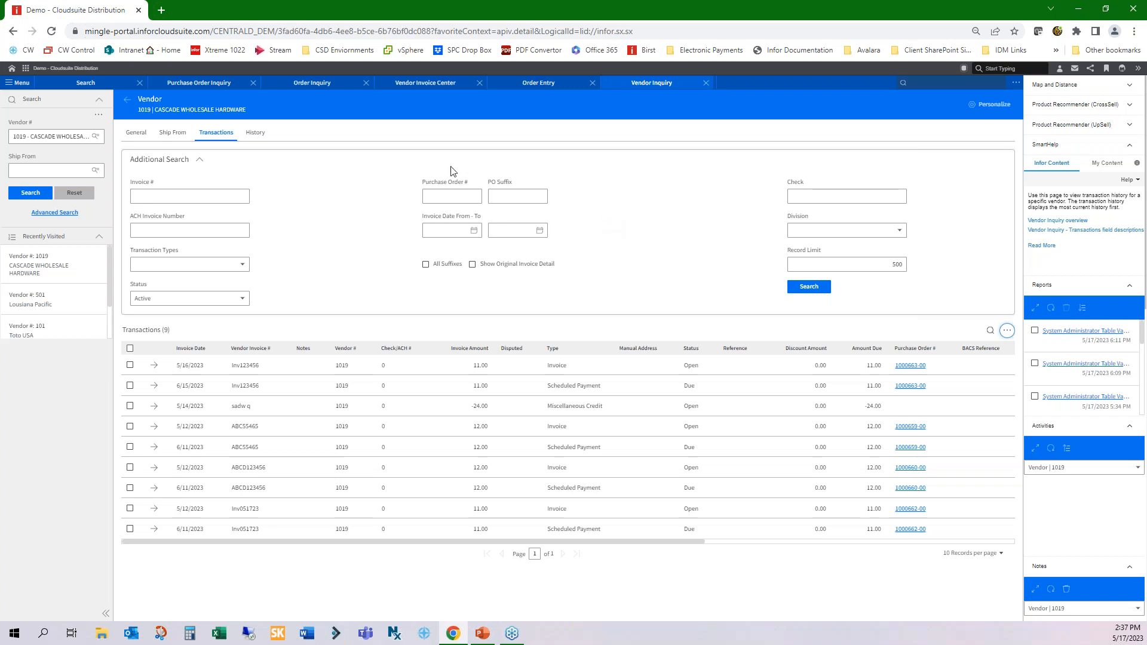
pyautogui.click(420, 83)
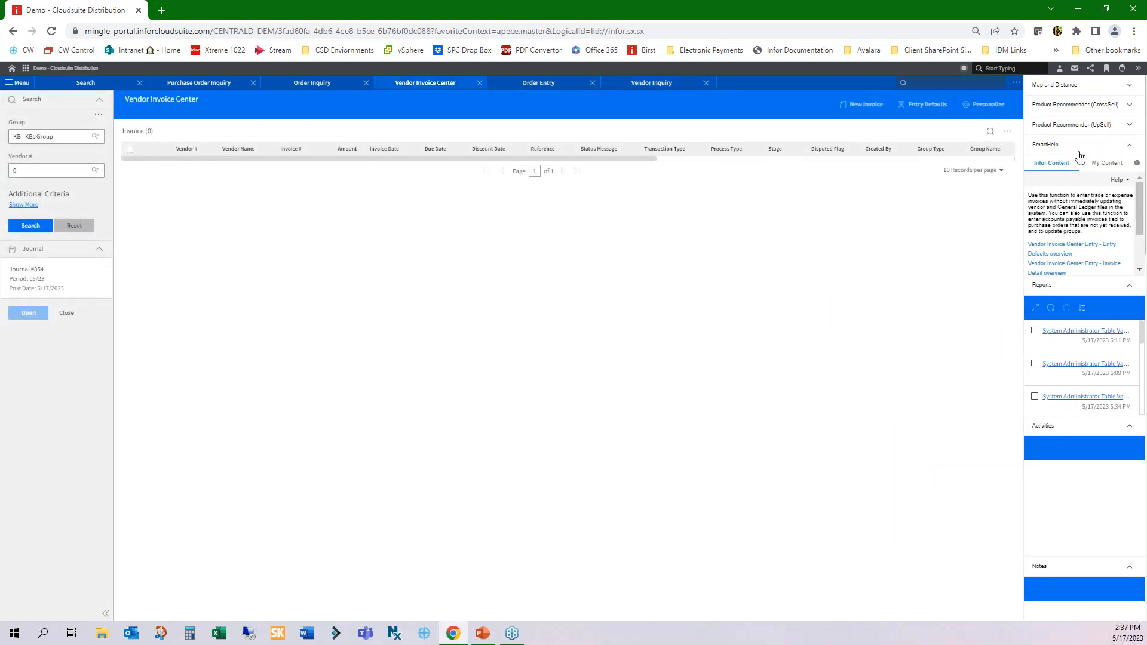
pyautogui.click(1007, 131)
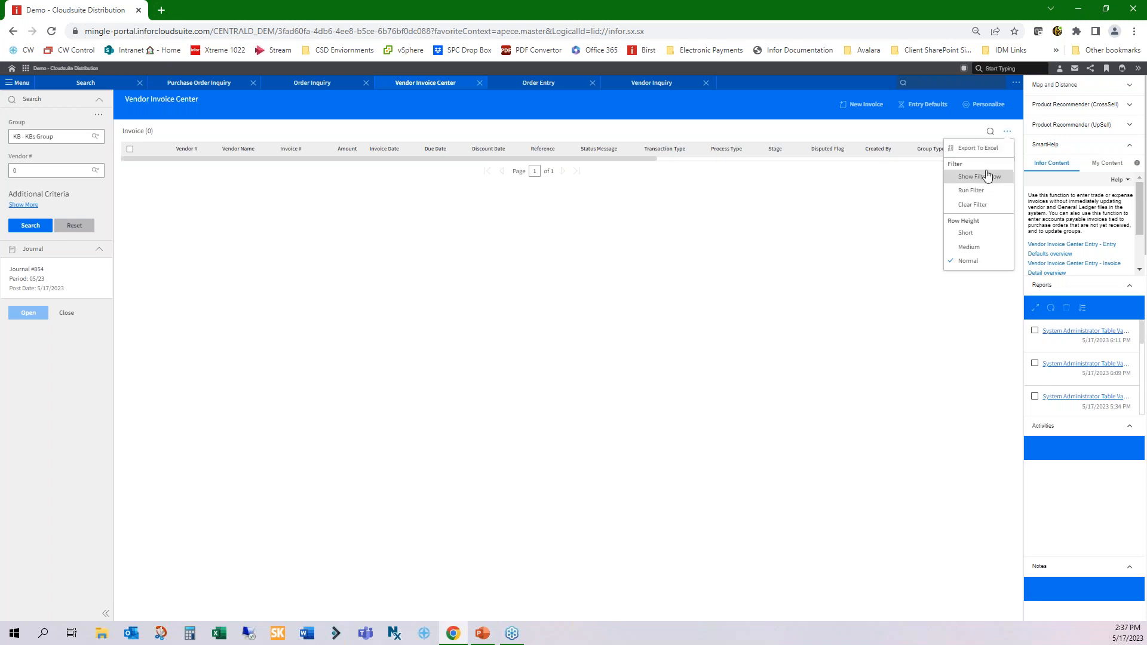
pyautogui.click(584, 237)
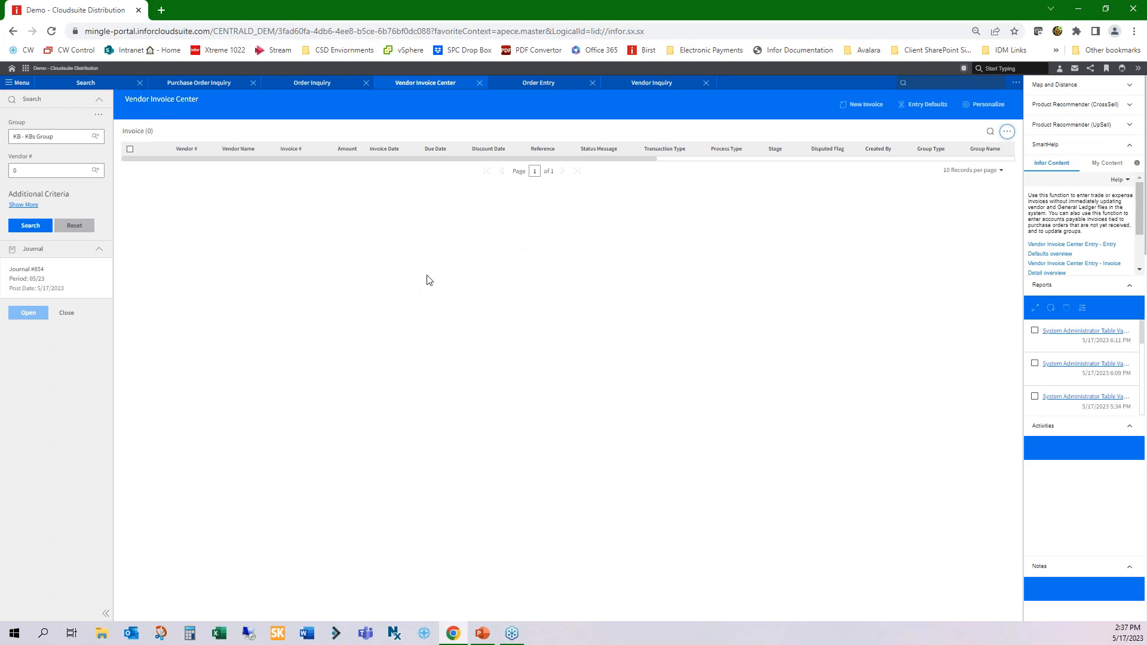
# - Switch to the PowerPoint presentation and show the Updates & Summary slide on AP freight allocations and add-ons
pyautogui.click(482, 634)
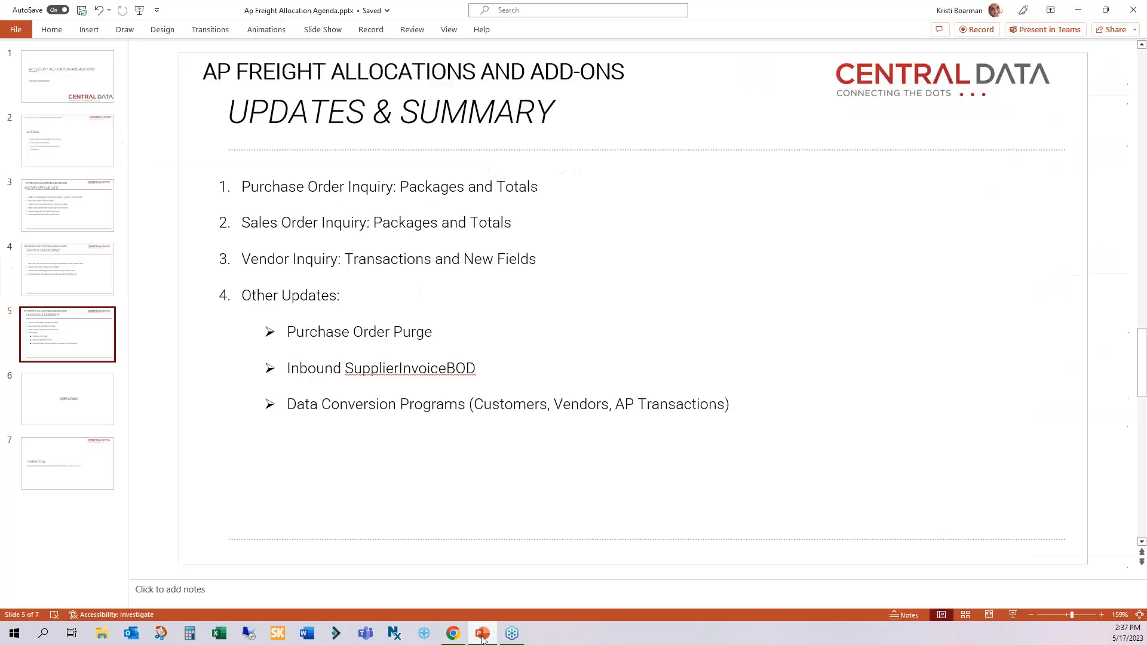